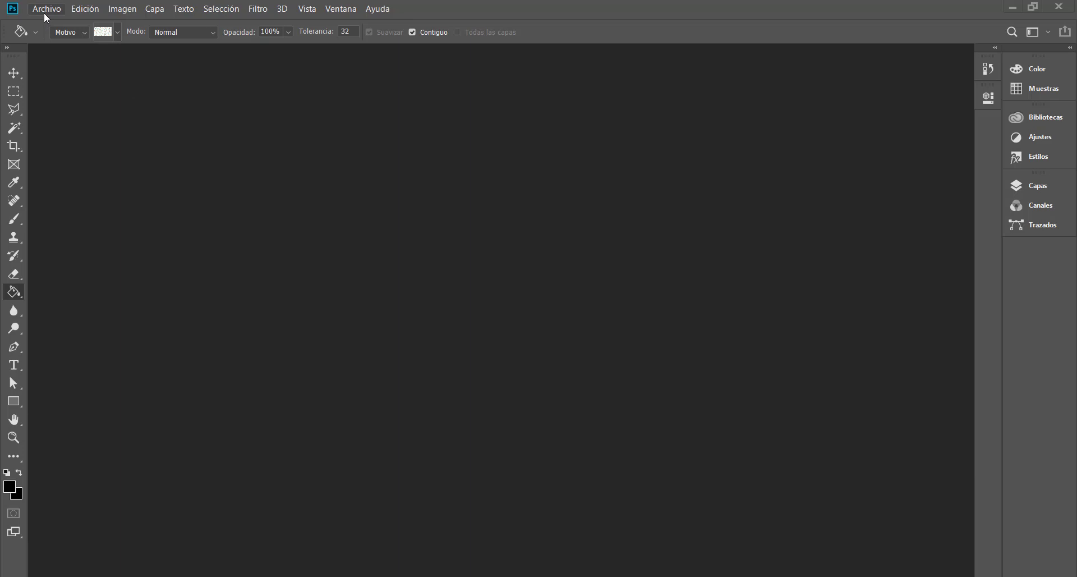
Start a new document with a width and height of 800 pixels each
click(44, 12)
click(42, 24)
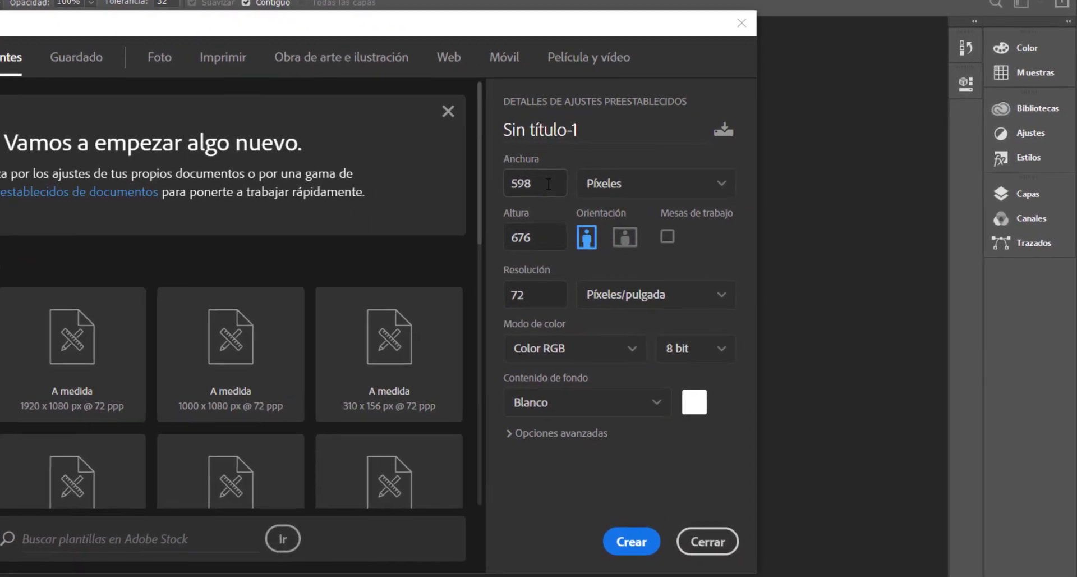
double_click(639, 177)
text(8)
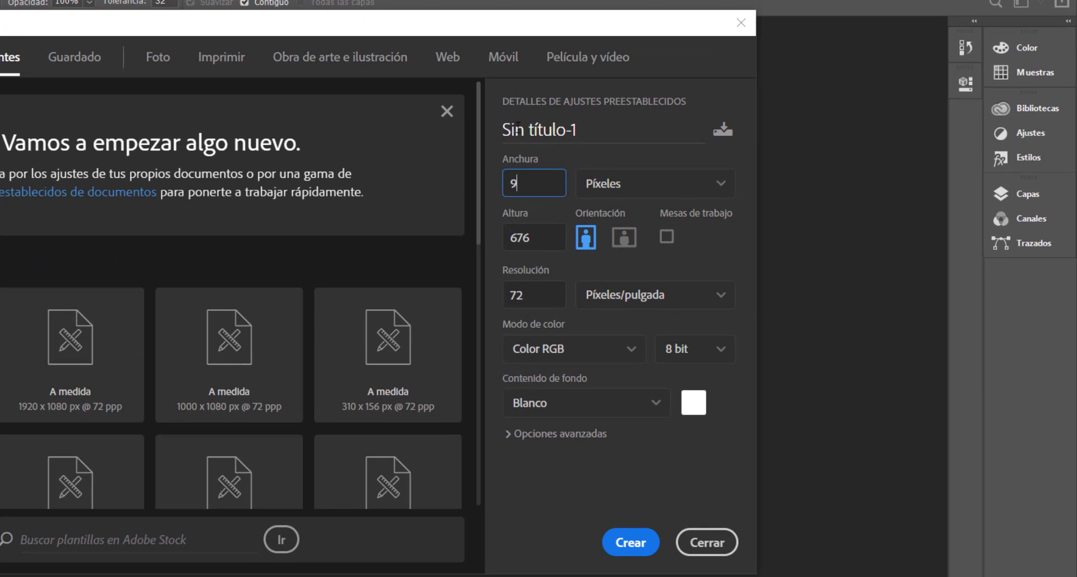
text(00)
key(Tab)
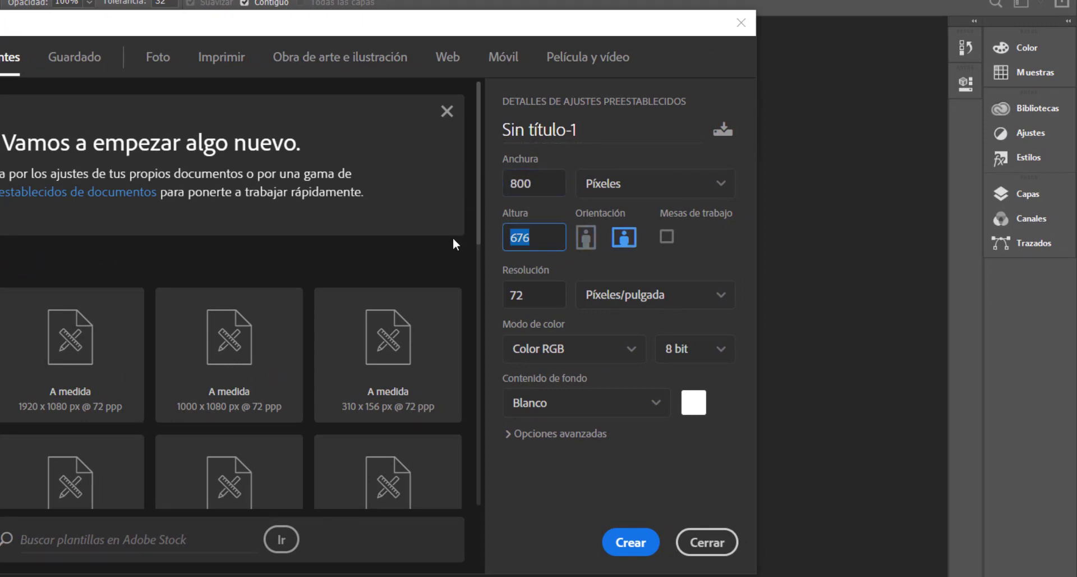
text(800)
Set the resolution to 300 pixels per inch and create the document with a white background
click(563, 296)
text(300)
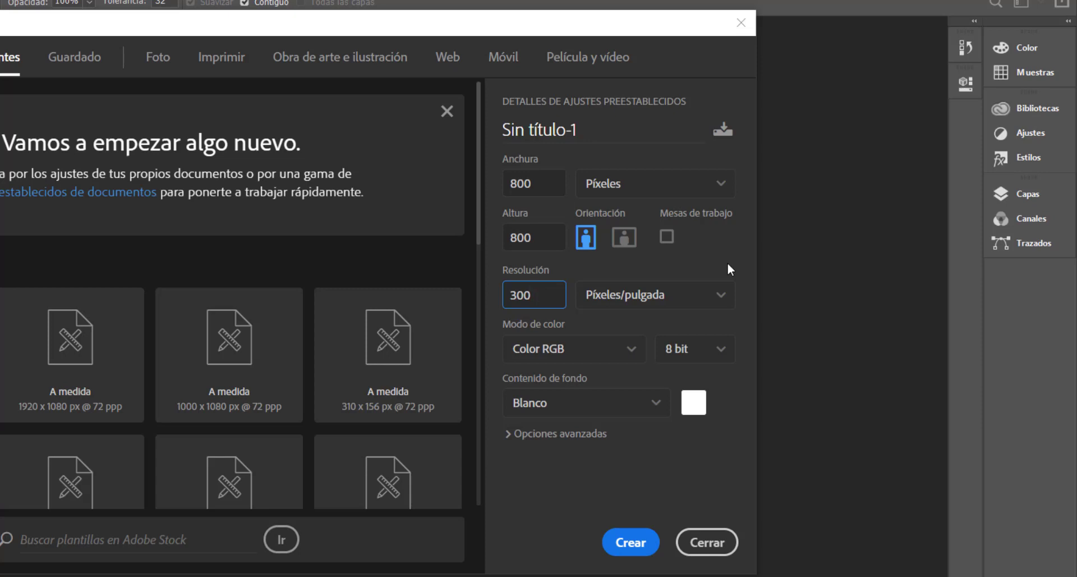
drag(538, 296, 507, 298)
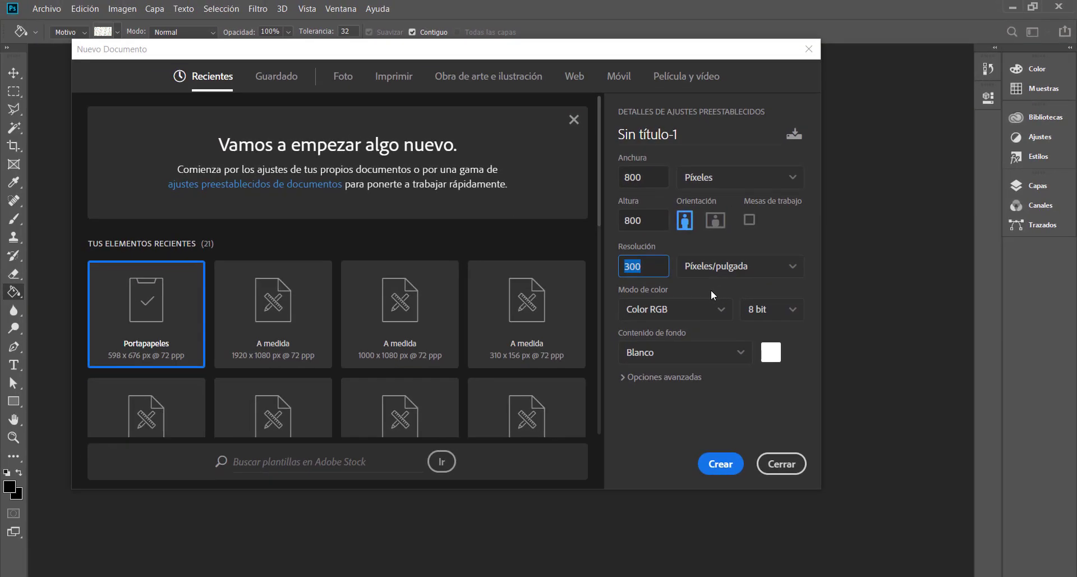
click(622, 178)
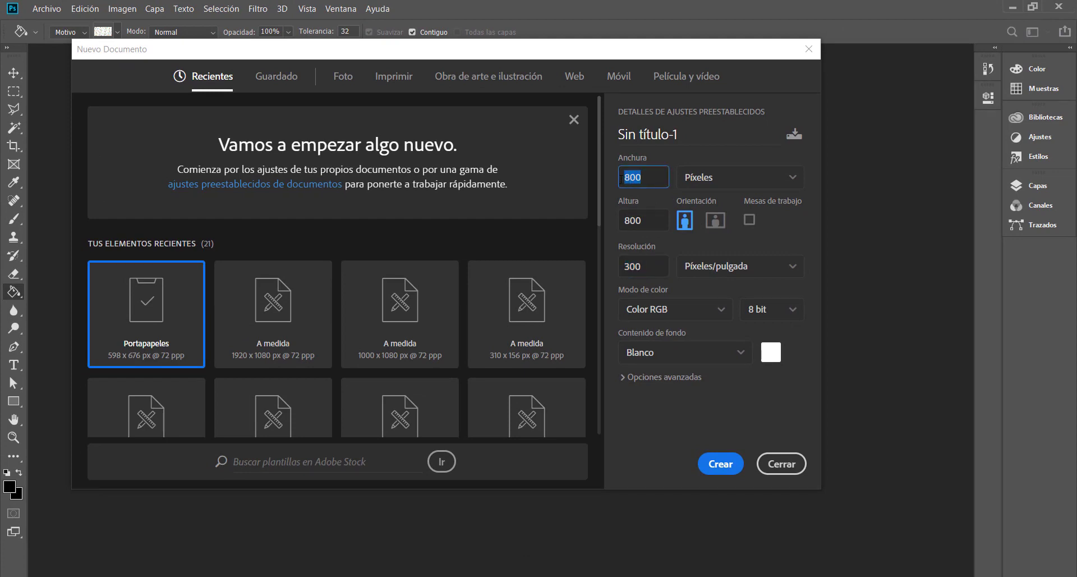
click(624, 219)
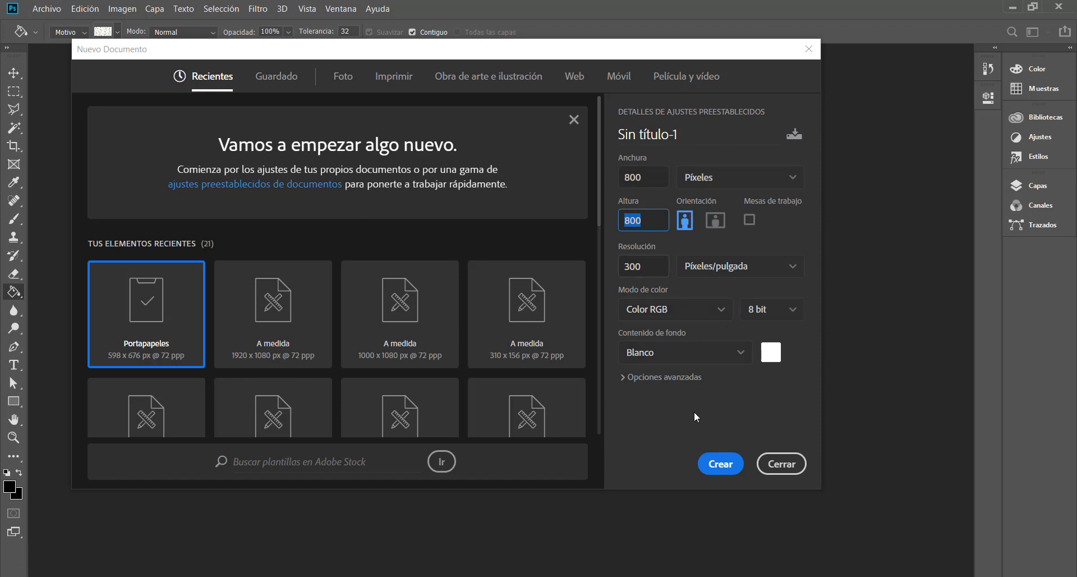
click(713, 463)
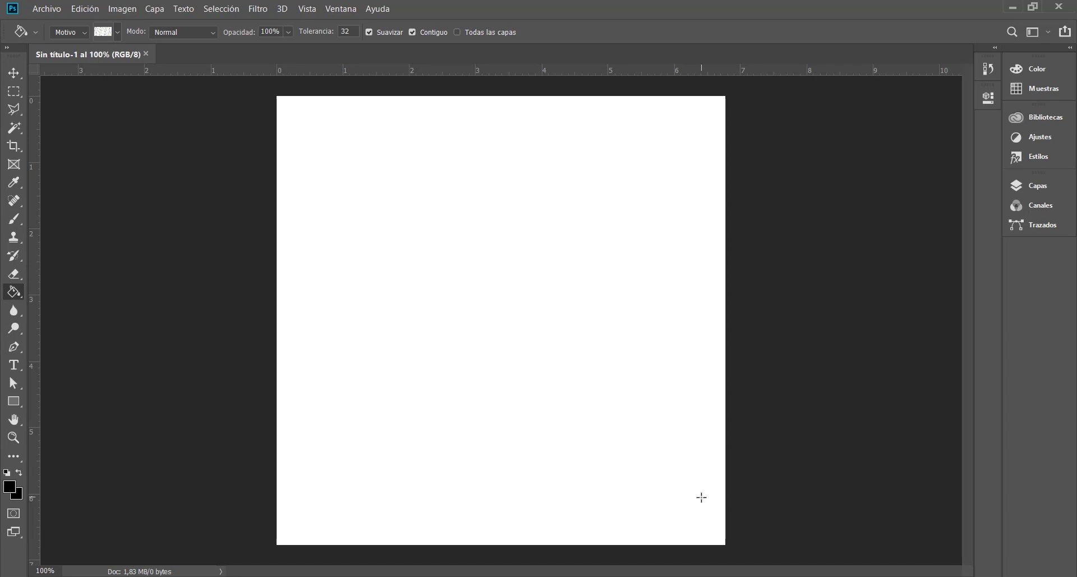
Unlock the background layer of the blank document and choose the standard Pen tool
click(1045, 193)
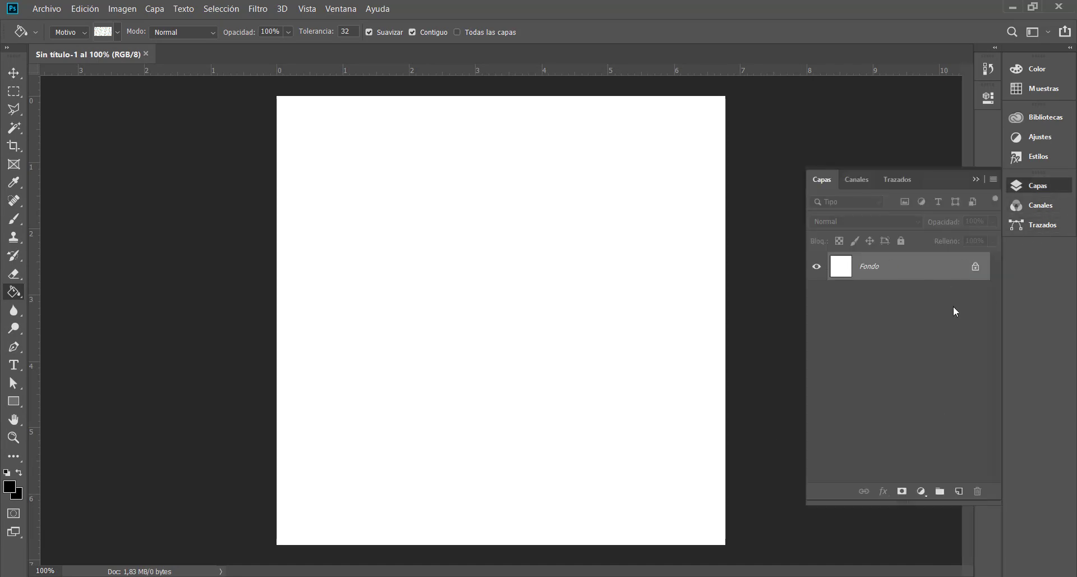
click(975, 274)
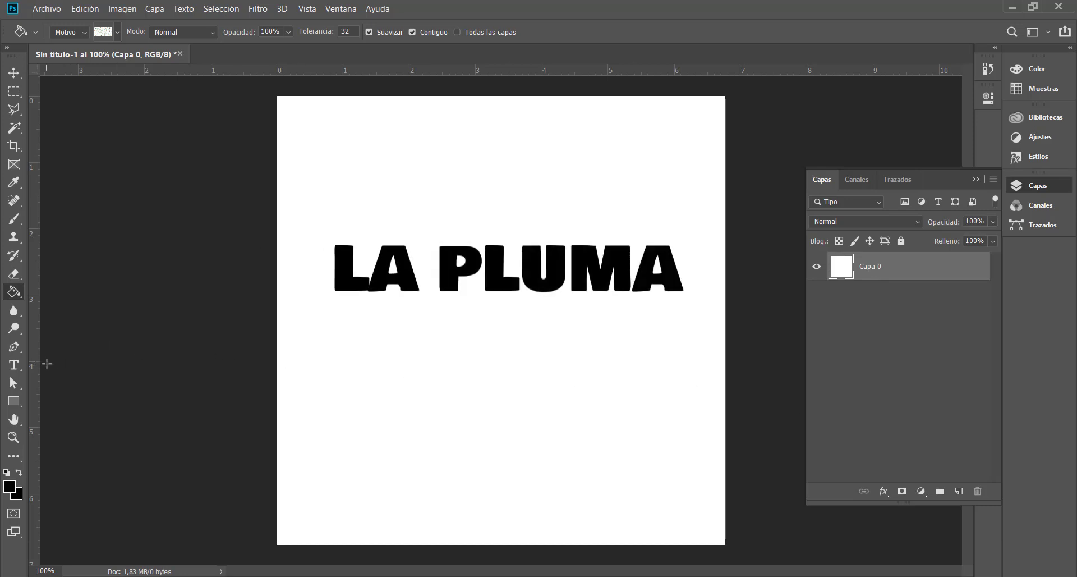
right_click(17, 347)
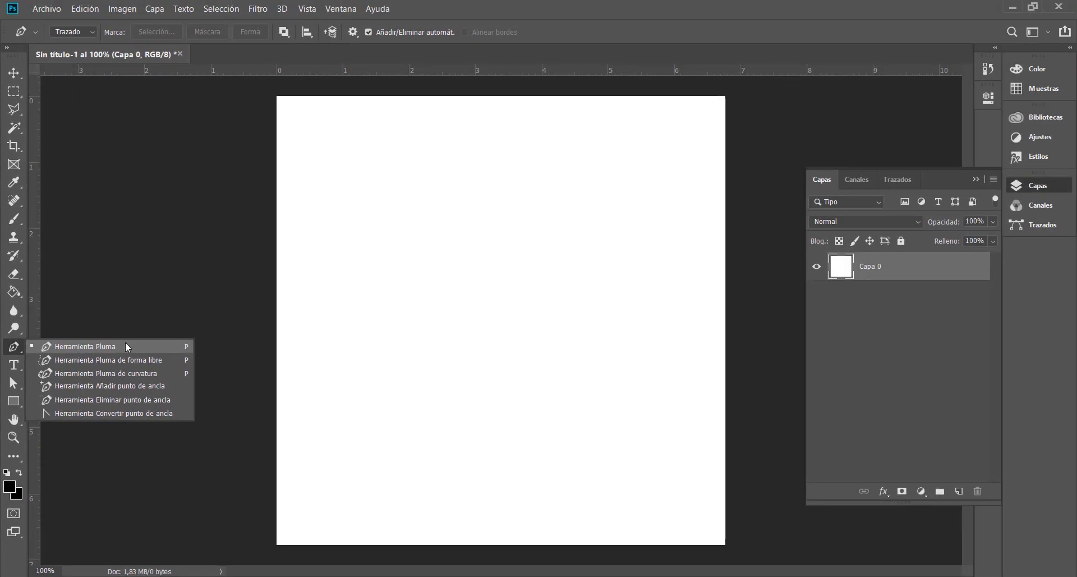
Switch to Chrome and bring up the full-size lemon image in its own tab
key(alt+Tab)
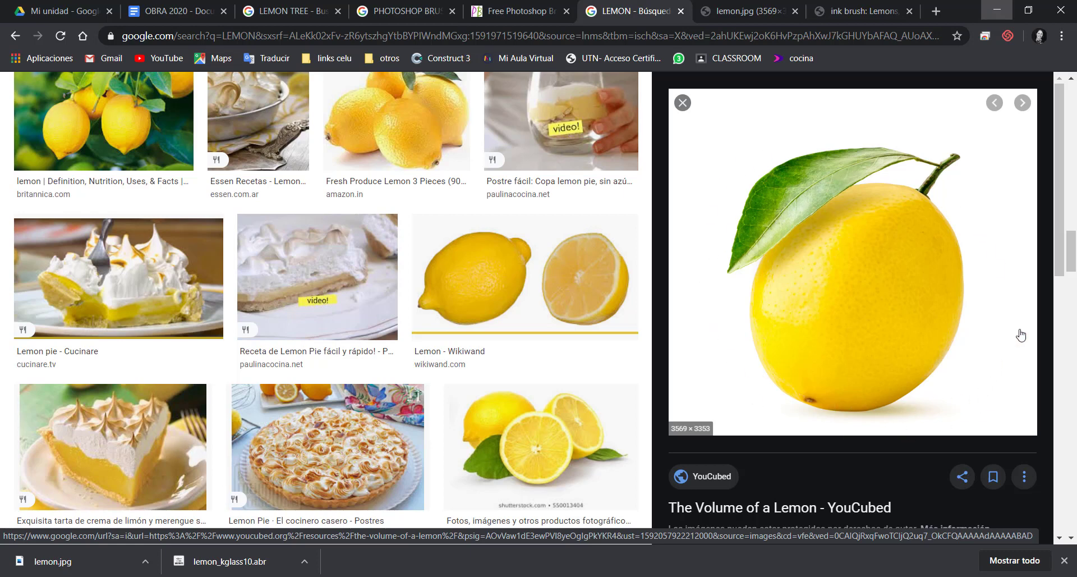
right_click(749, 127)
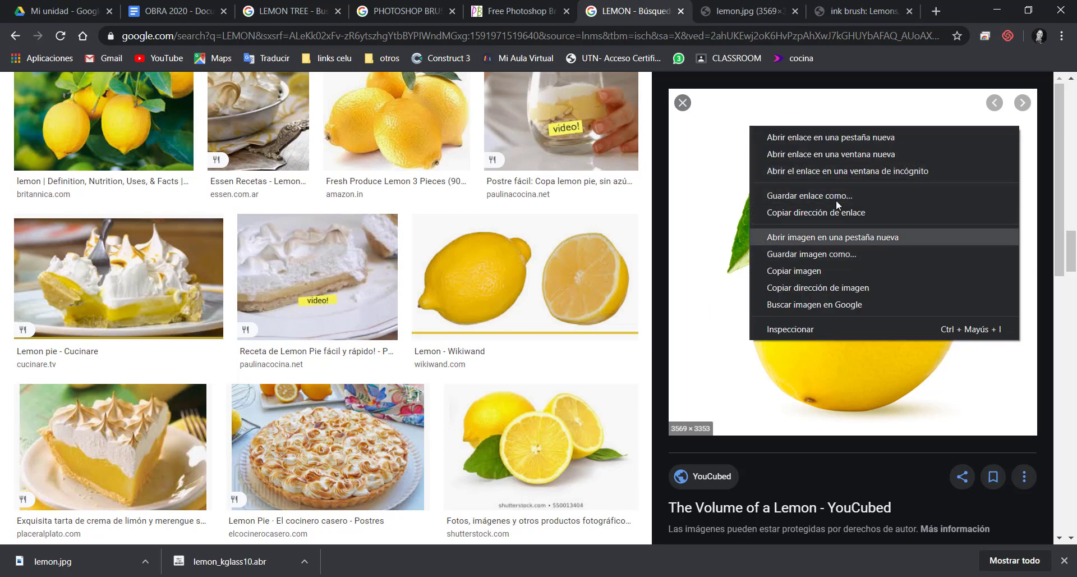
click(746, 11)
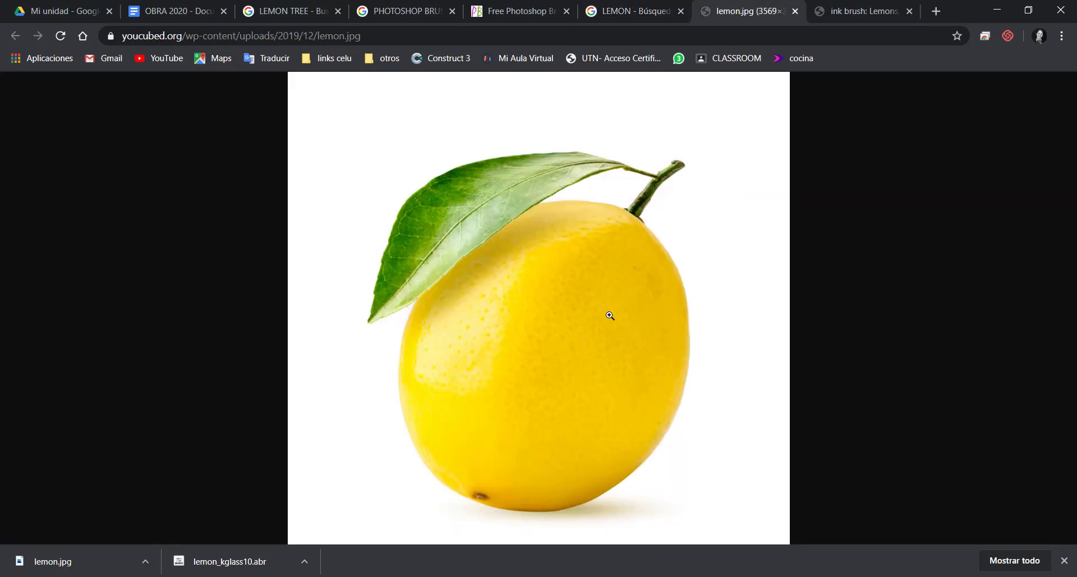
Save the lemon image as lemon.jpg in Descargas, replacing the existing file, and return to Photoshop
right_click(557, 277)
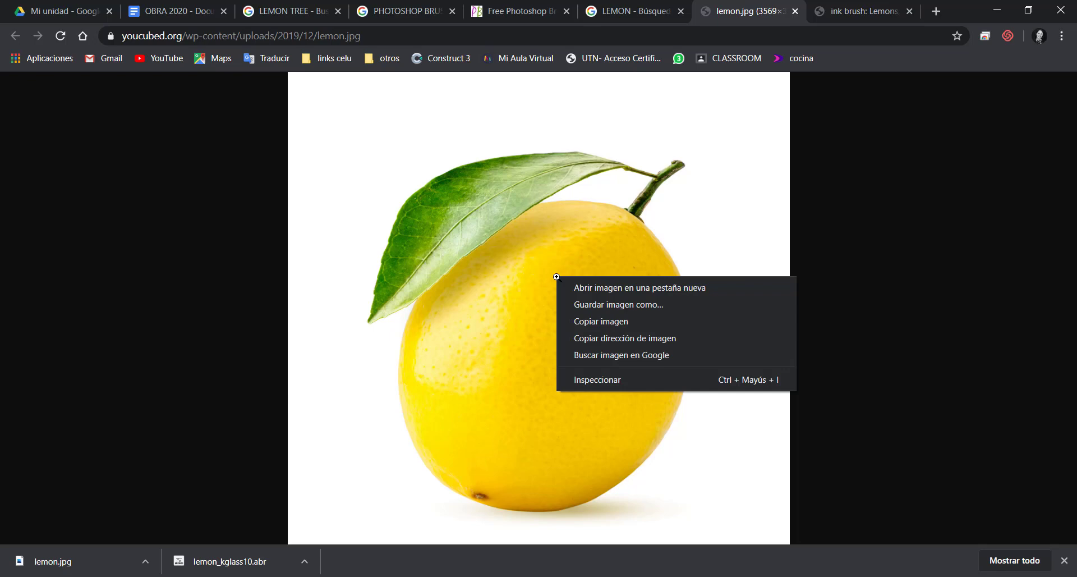
click(591, 304)
click(182, 168)
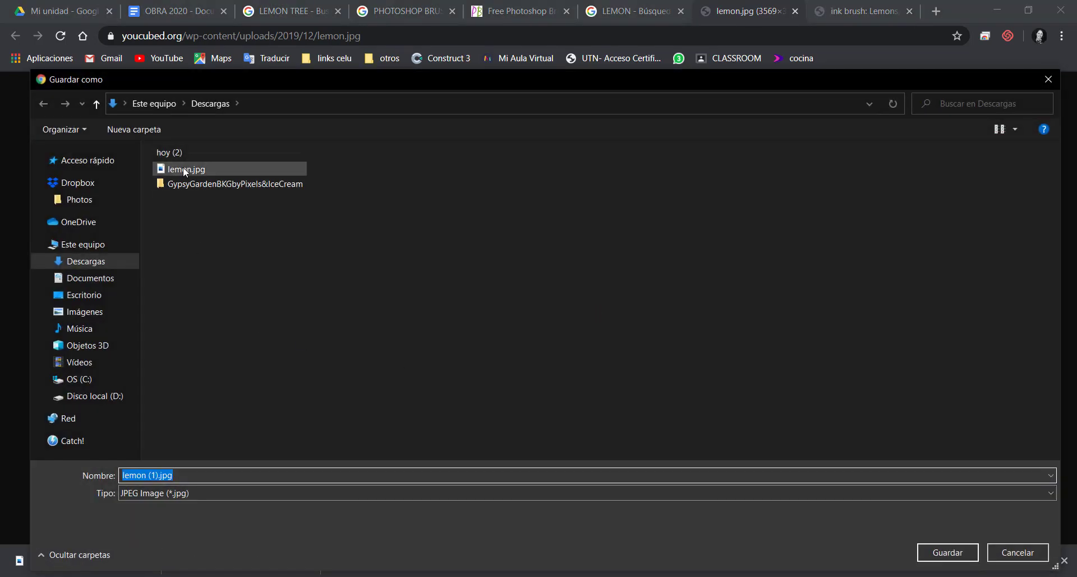
click(947, 552)
click(577, 300)
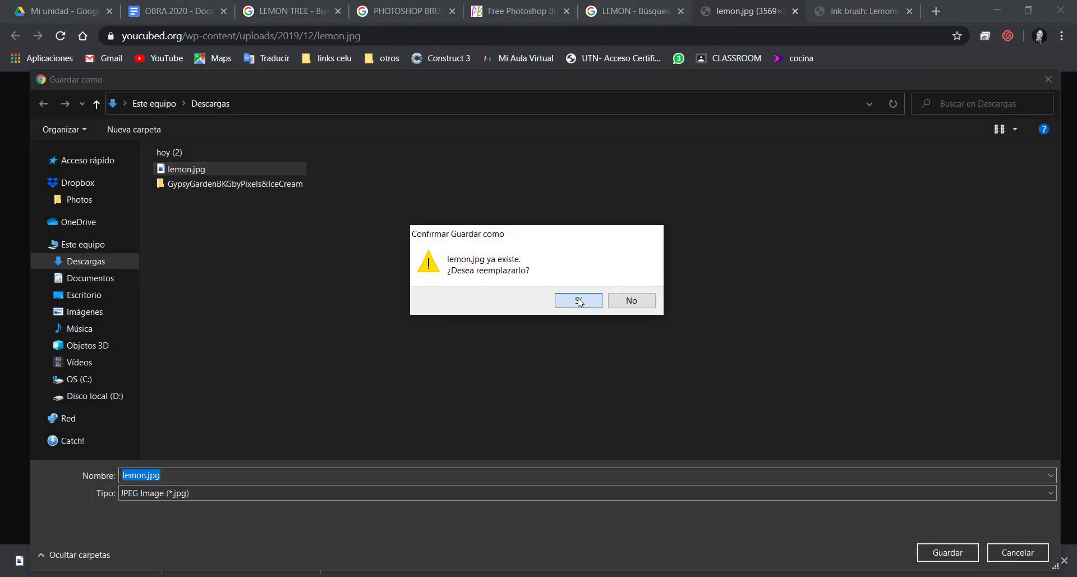
click(596, 576)
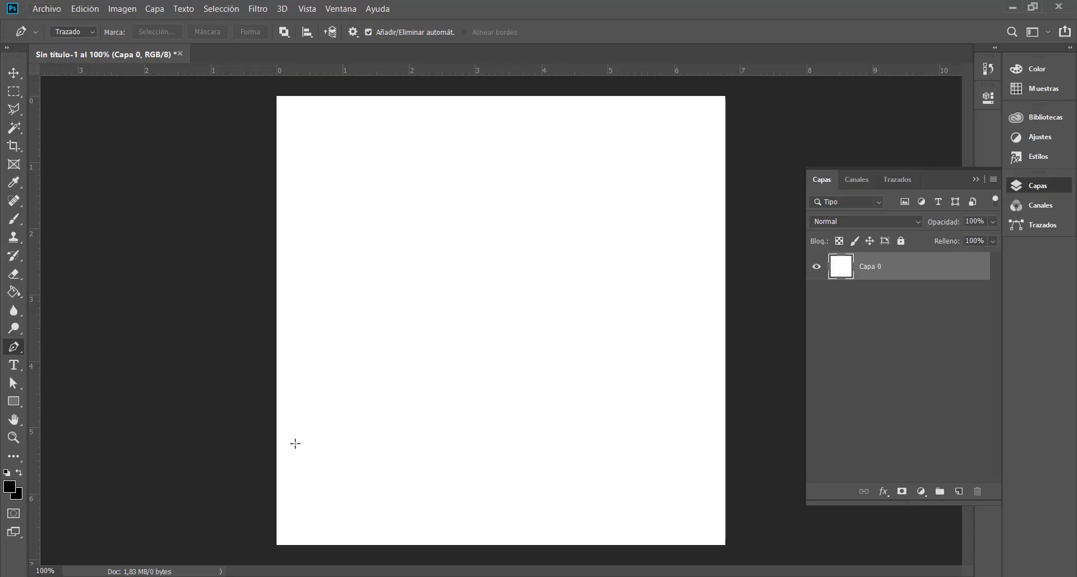
click(45, 8)
click(49, 25)
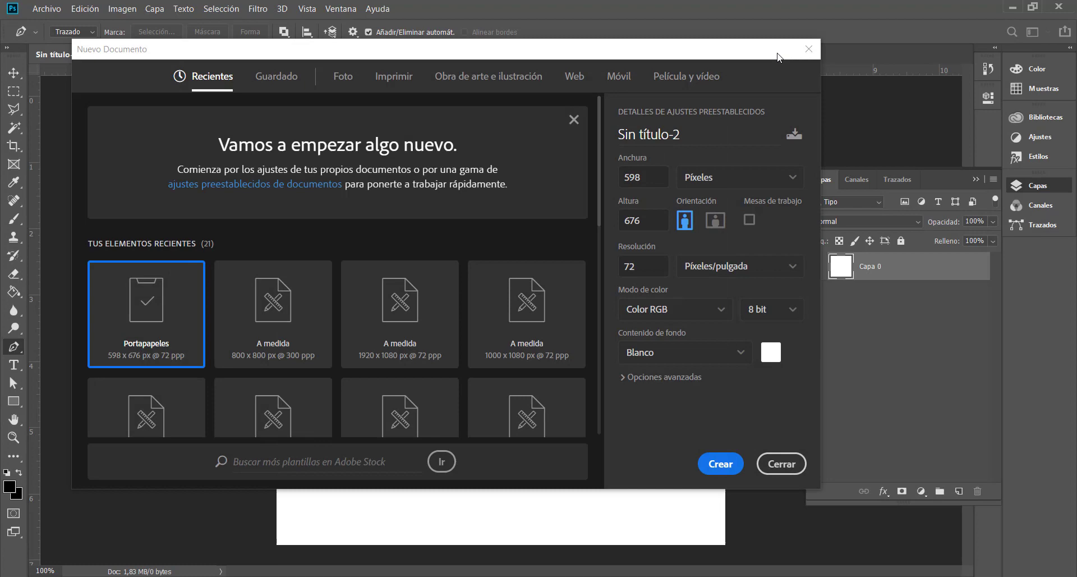
click(808, 49)
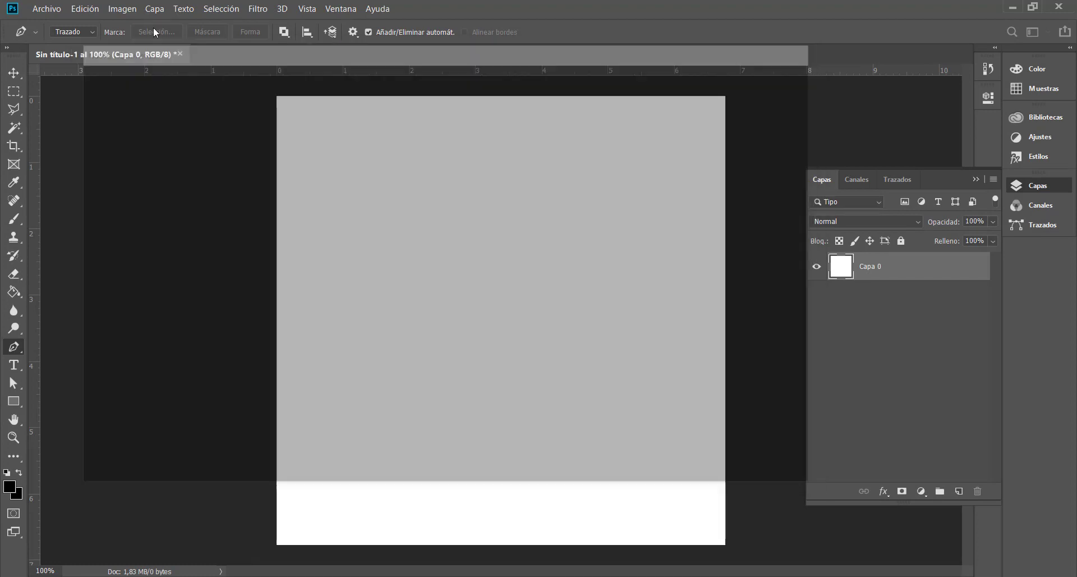
Open lemon.jpg from the Descargas folder as a separate document
click(46, 8)
click(61, 36)
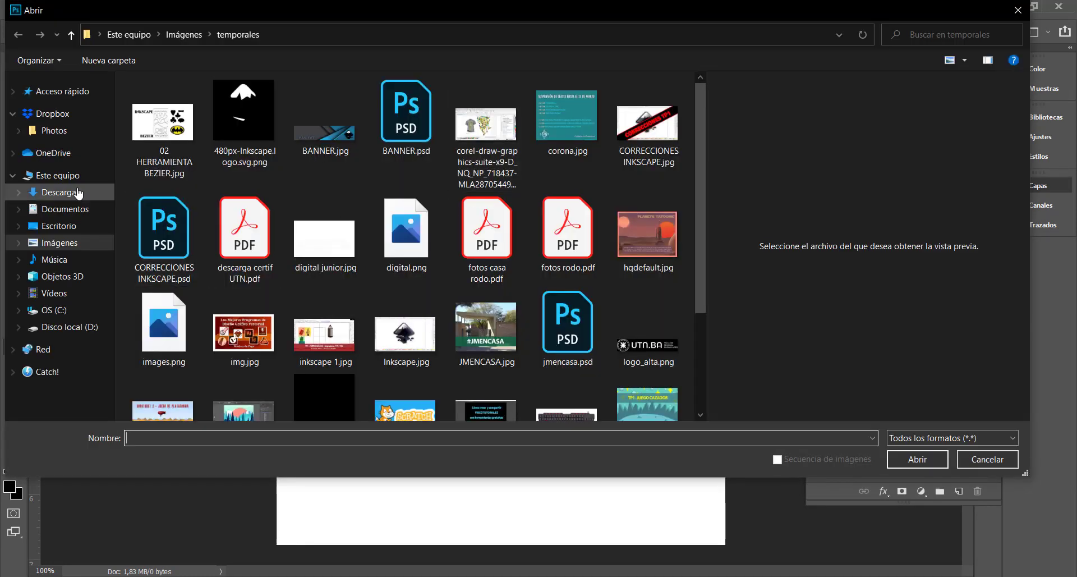
click(62, 192)
click(162, 100)
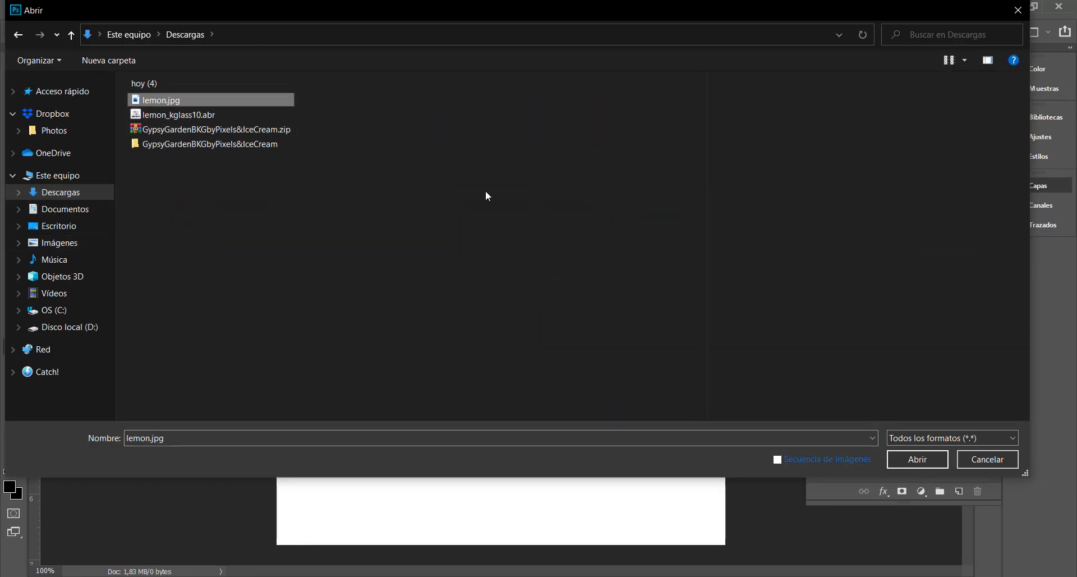
click(903, 459)
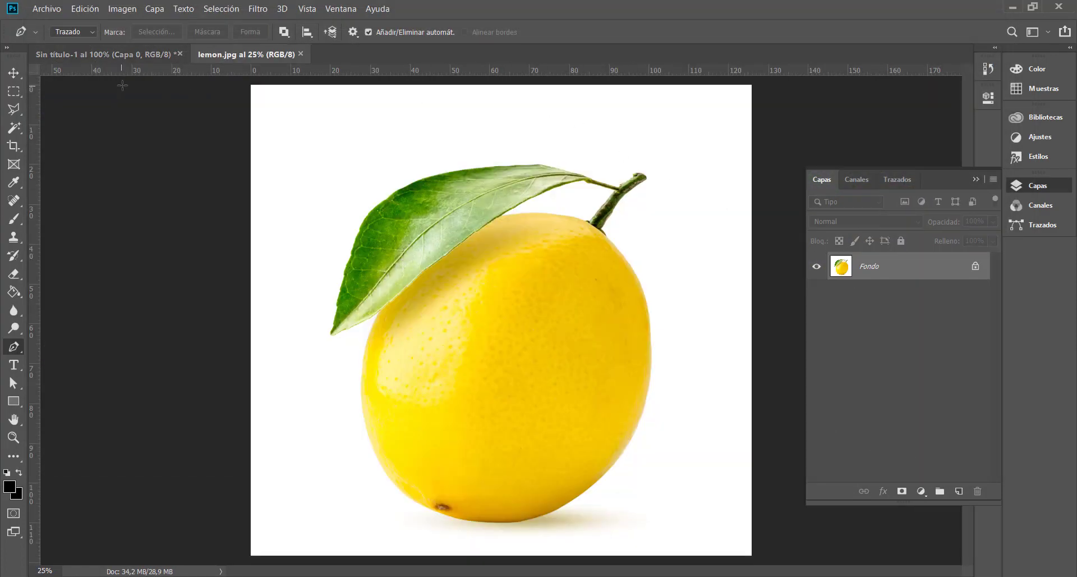
Unlock the background layer of the lemon photo to make it editable
click(133, 58)
click(253, 58)
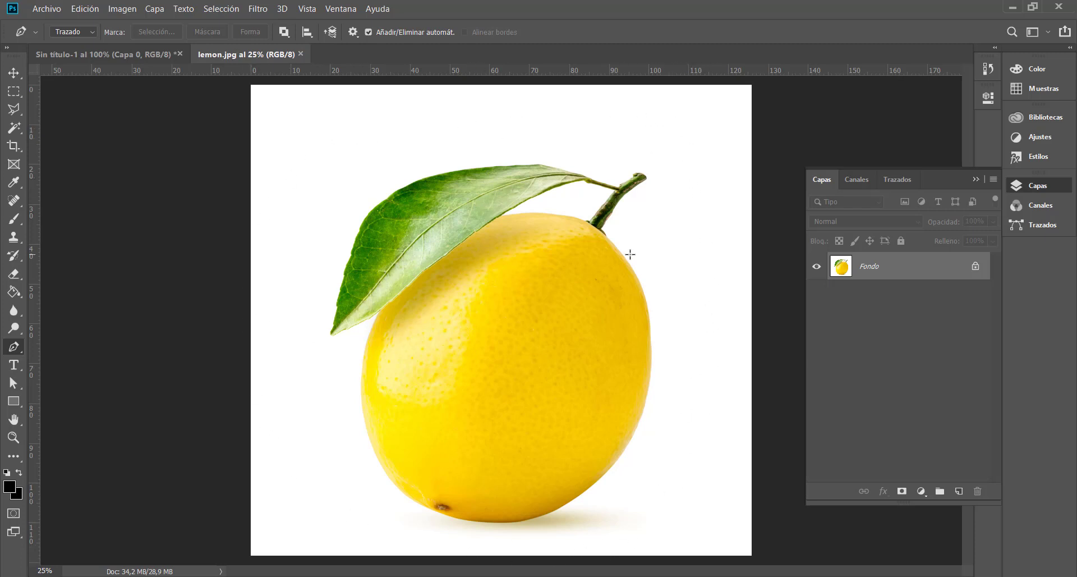
click(976, 269)
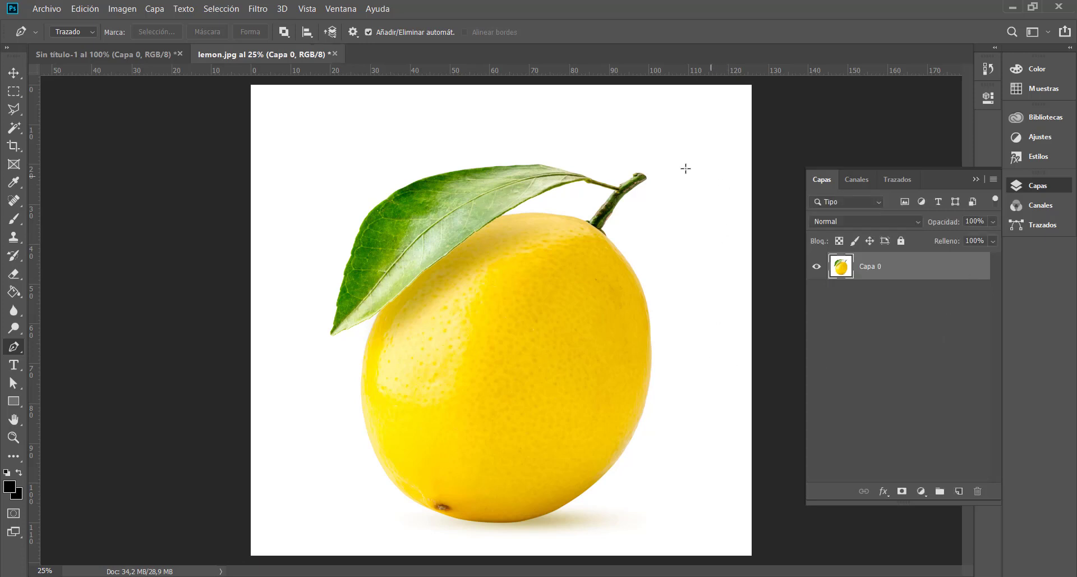
Select the white background around the lemon with the Magic Wand in add-to-selection mode
click(14, 127)
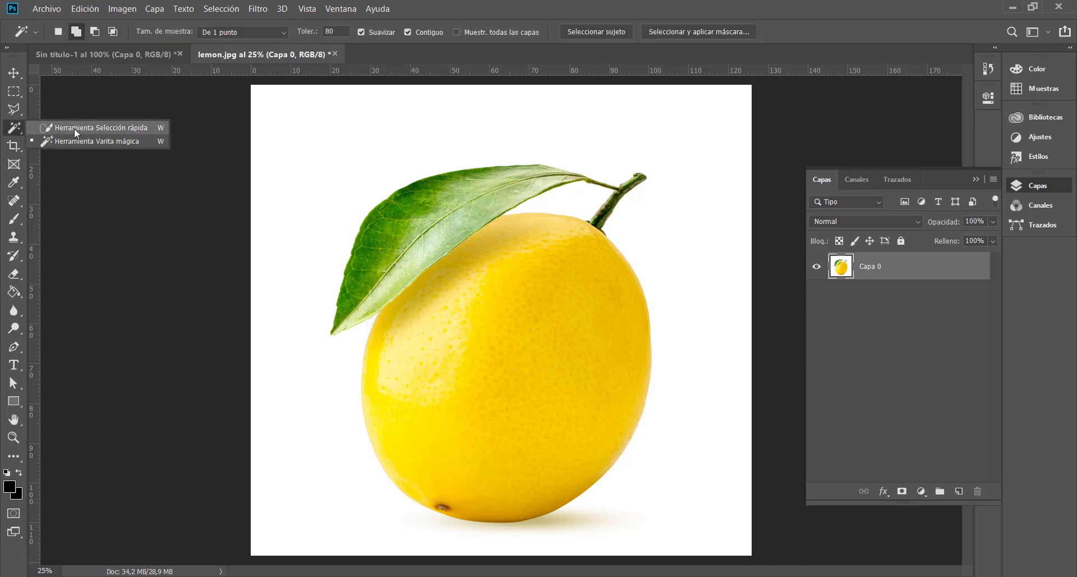
click(78, 140)
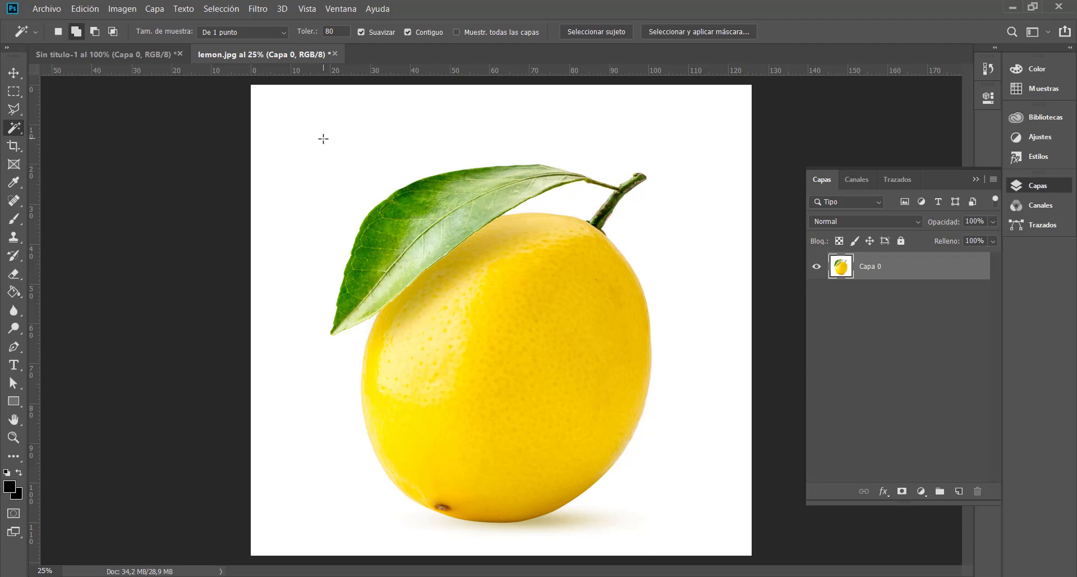
click(323, 139)
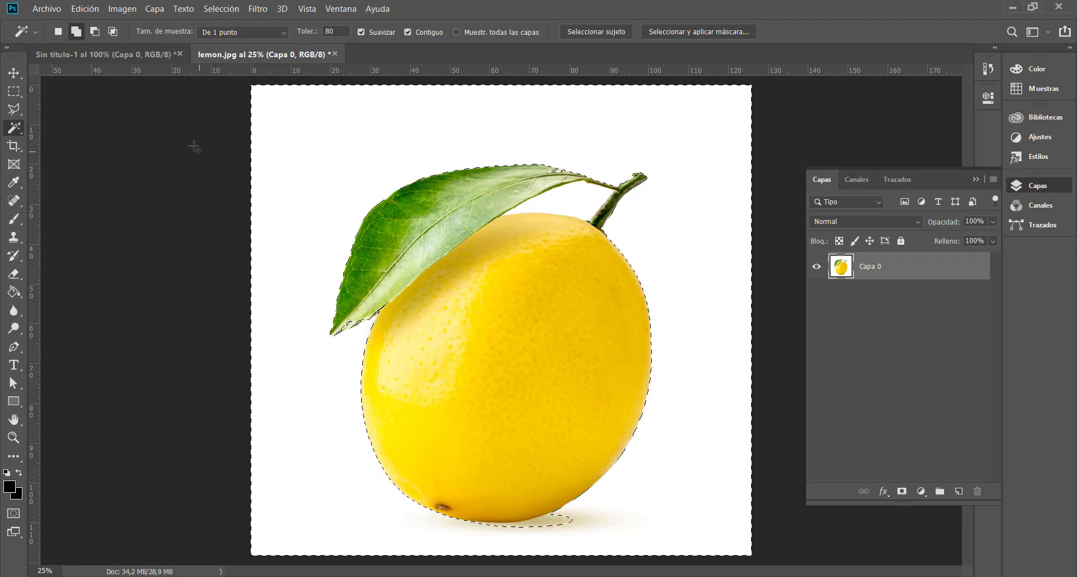
click(77, 33)
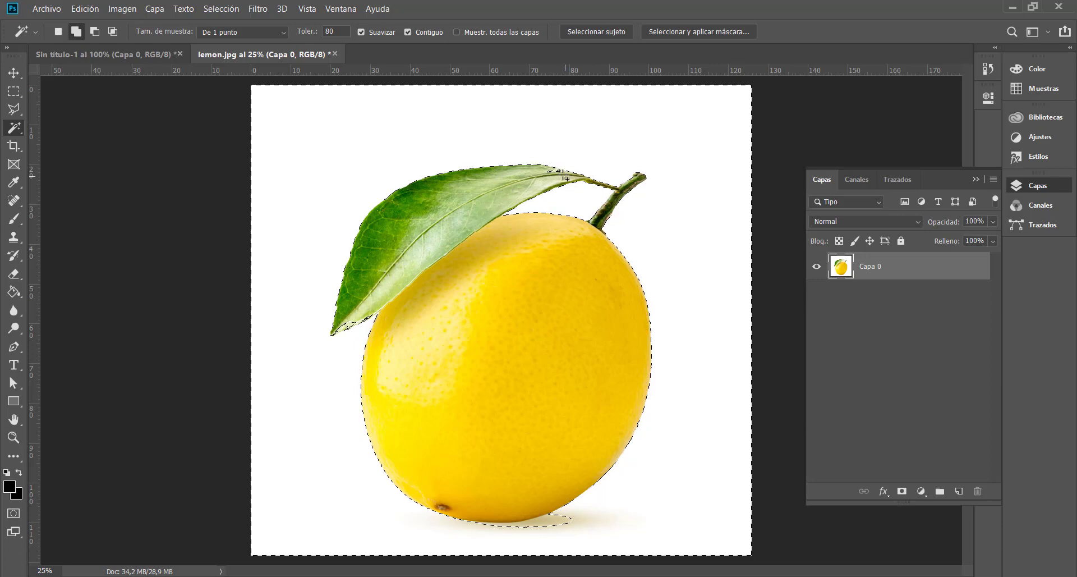
Subtract the wrongly selected patch near the leaf's stem end from the selection with the Polygonal Lasso
scroll(565, 177, up, 5)
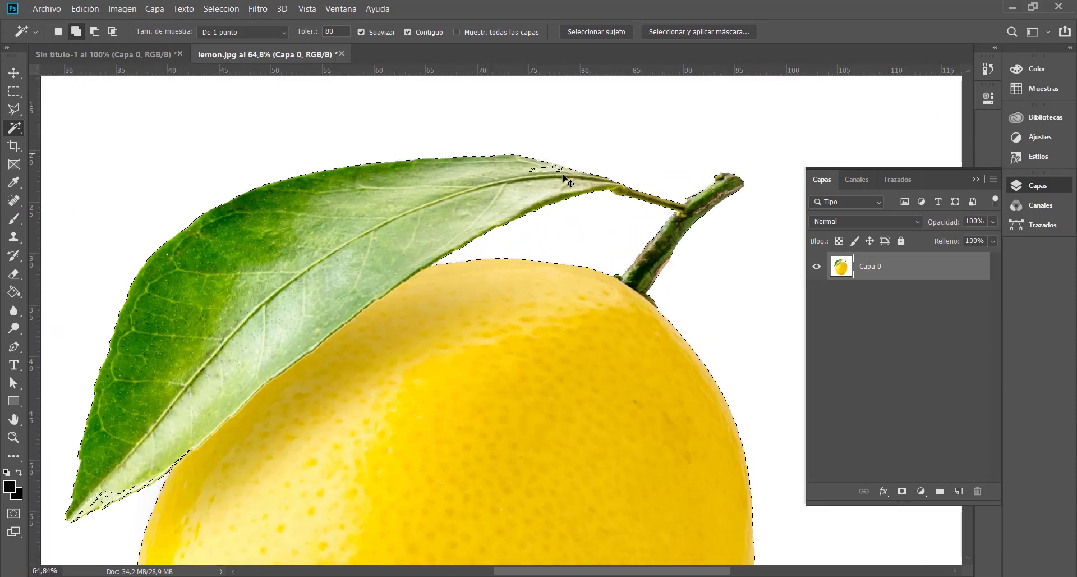
scroll(565, 178, up, 3)
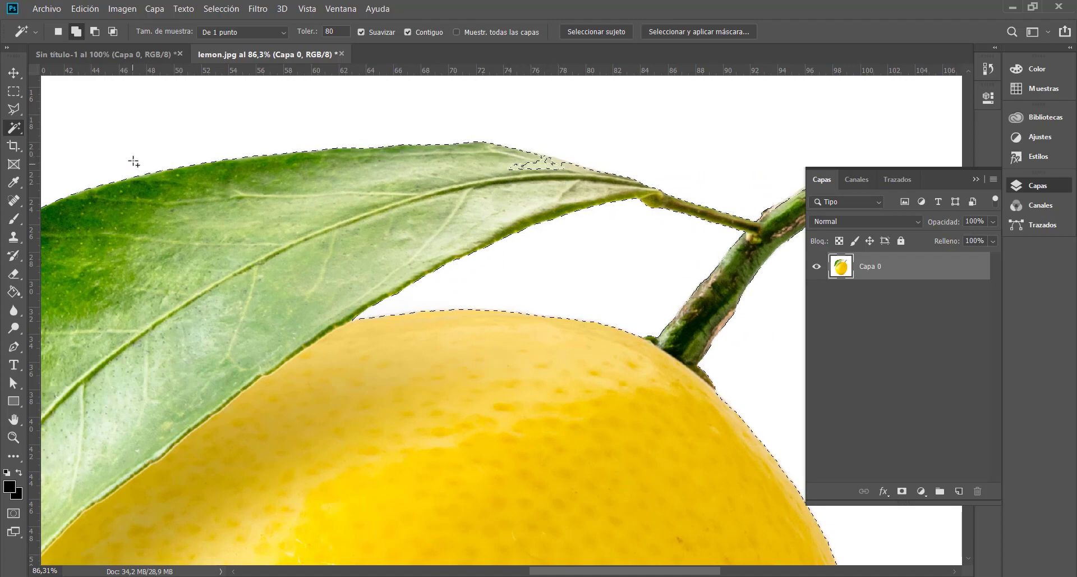
click(10, 110)
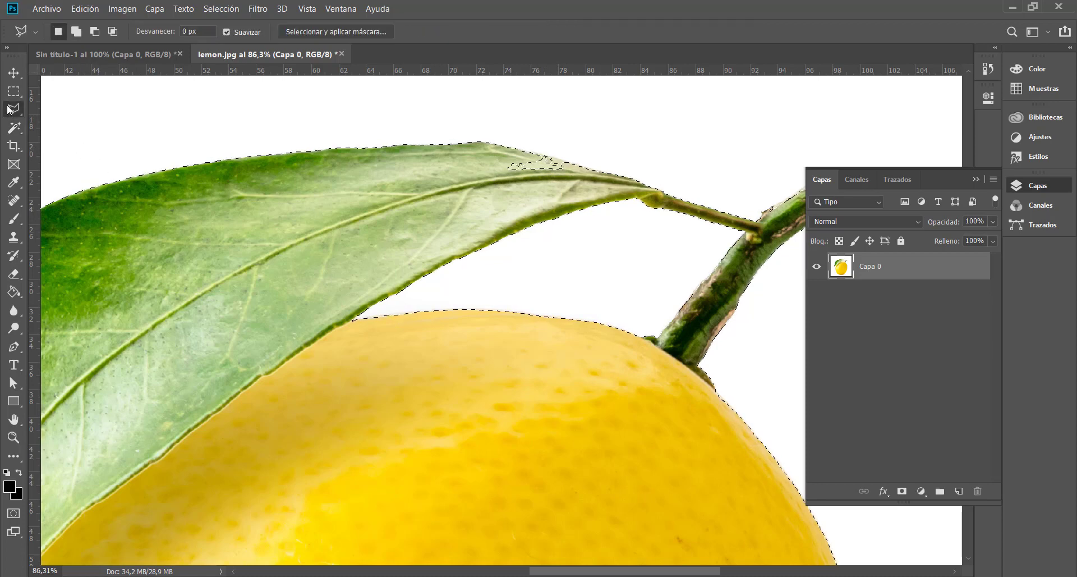
click(96, 33)
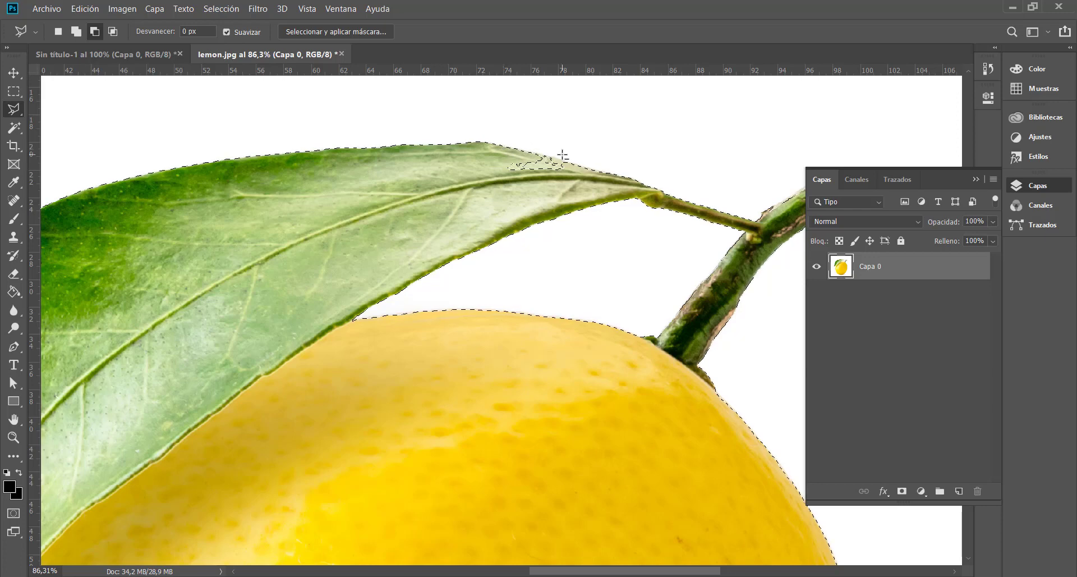
scroll(562, 156, up, 3)
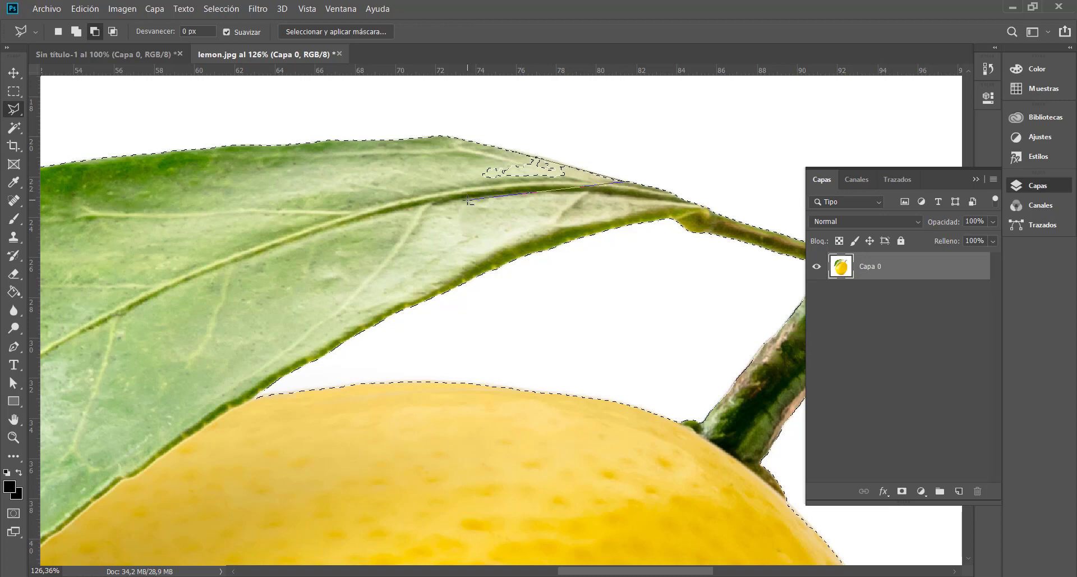
double_click(526, 153)
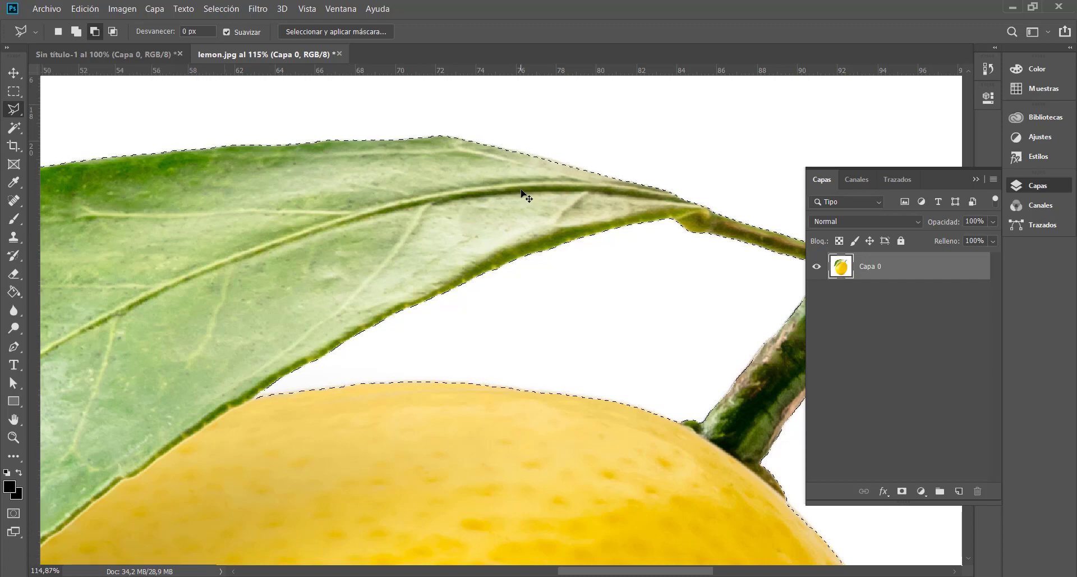
Subtract the wrongly selected patch along the leaf's lower tip from the background selection with the Polygonal Lasso
scroll(524, 196, down, 4)
scroll(525, 203, down, 2)
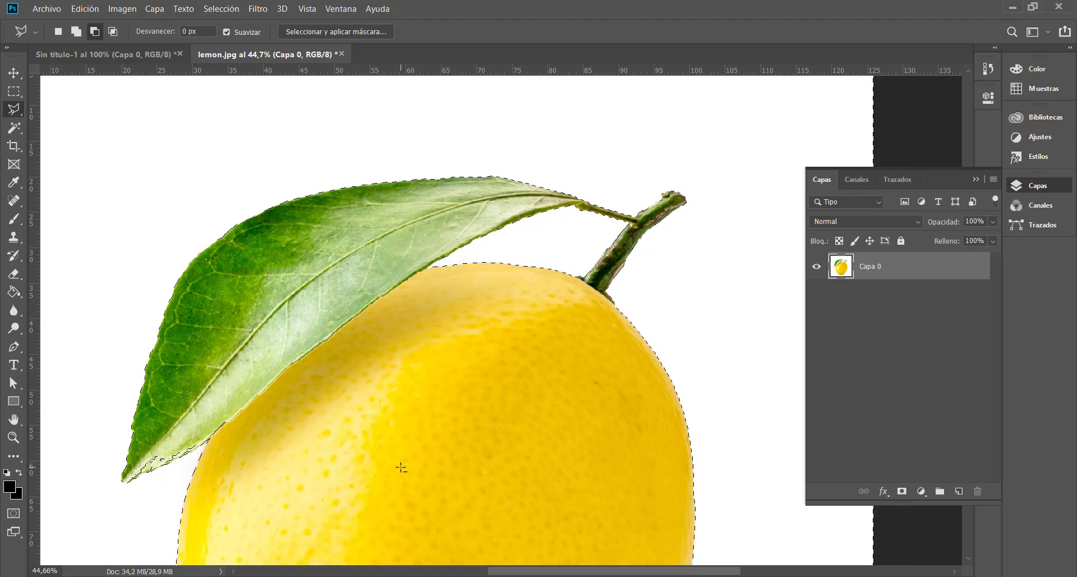
scroll(170, 465, up, 6)
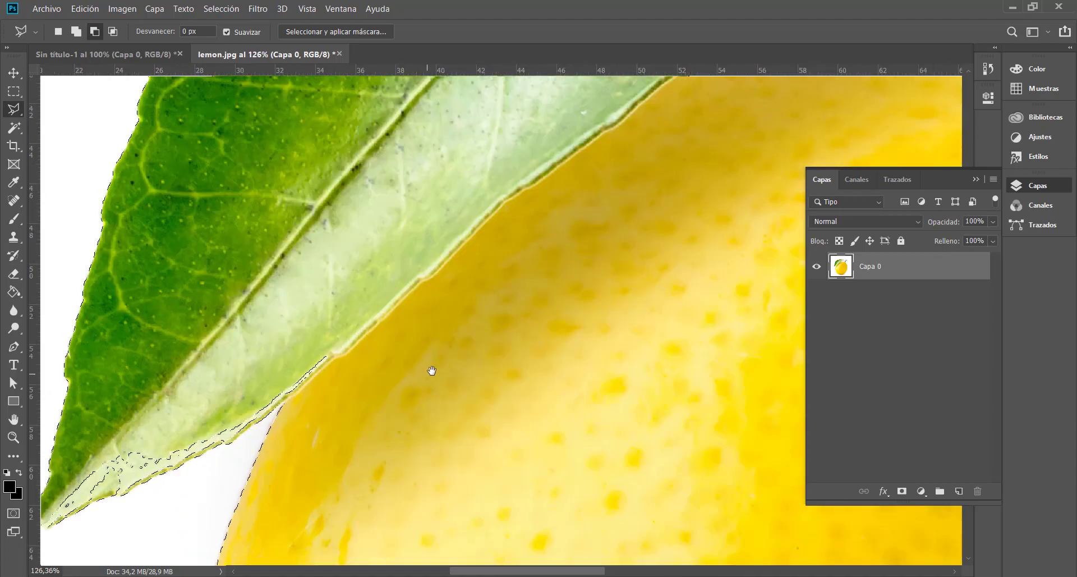
drag(219, 413, 465, 276)
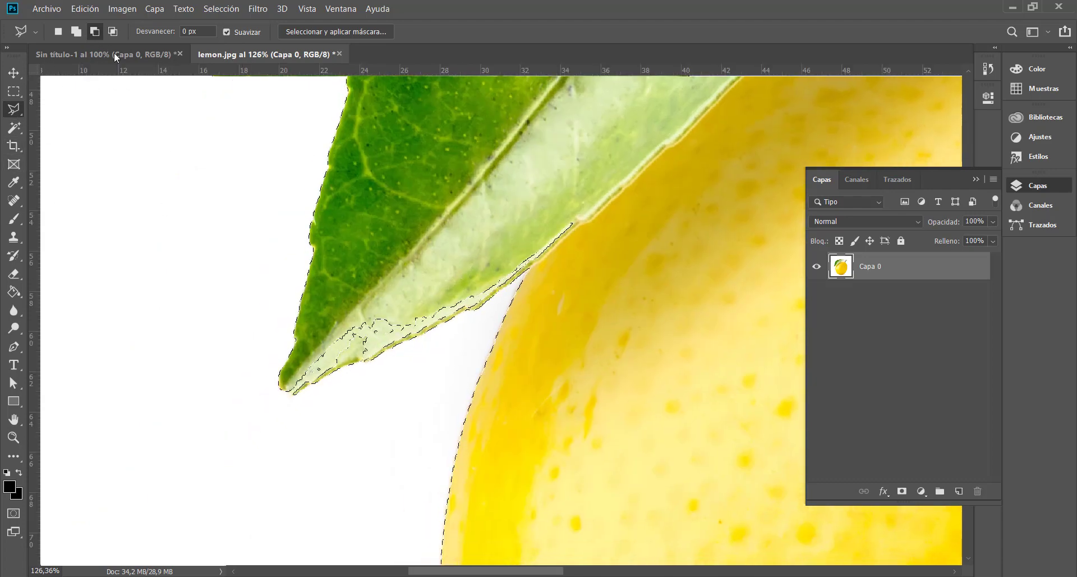
click(286, 391)
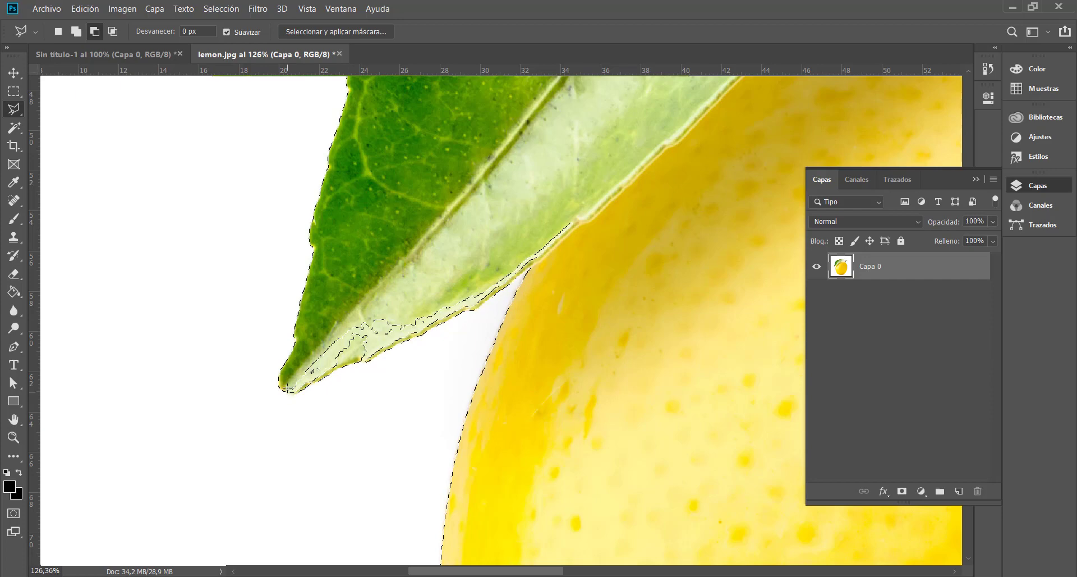
click(357, 299)
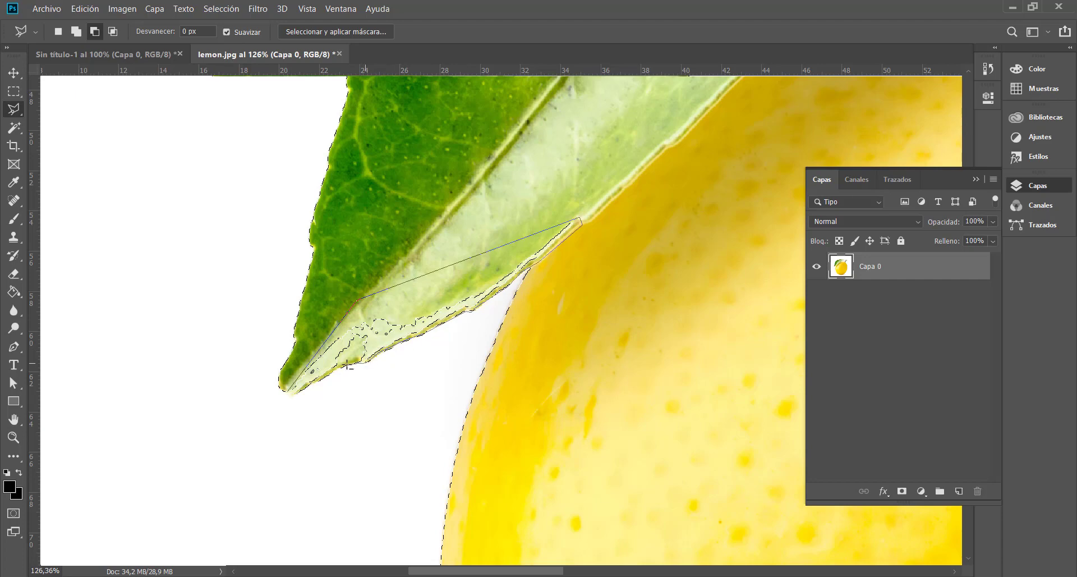
double_click(290, 396)
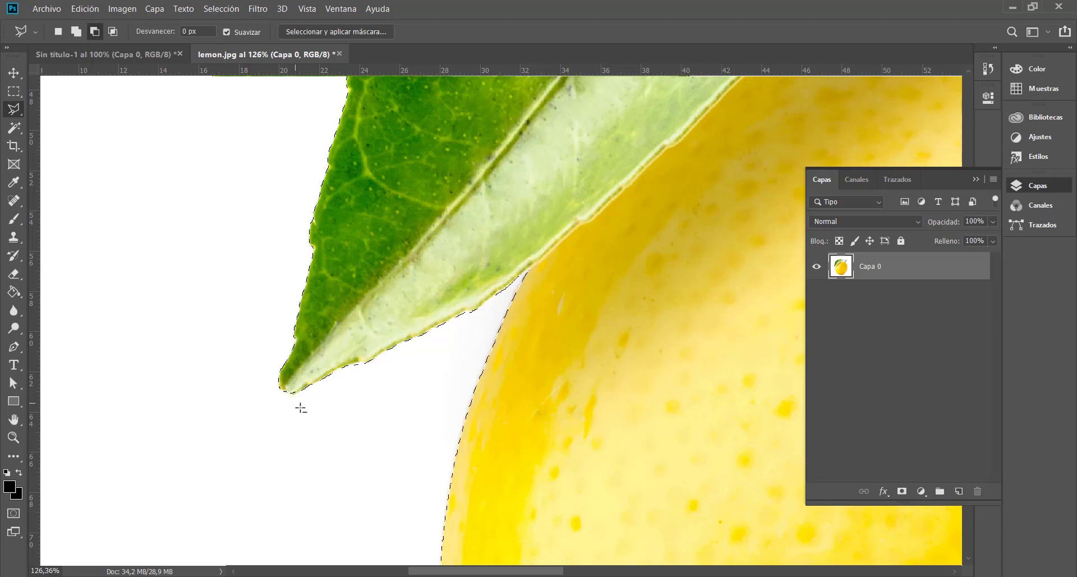
alt+scroll(608, 301, down, 3)
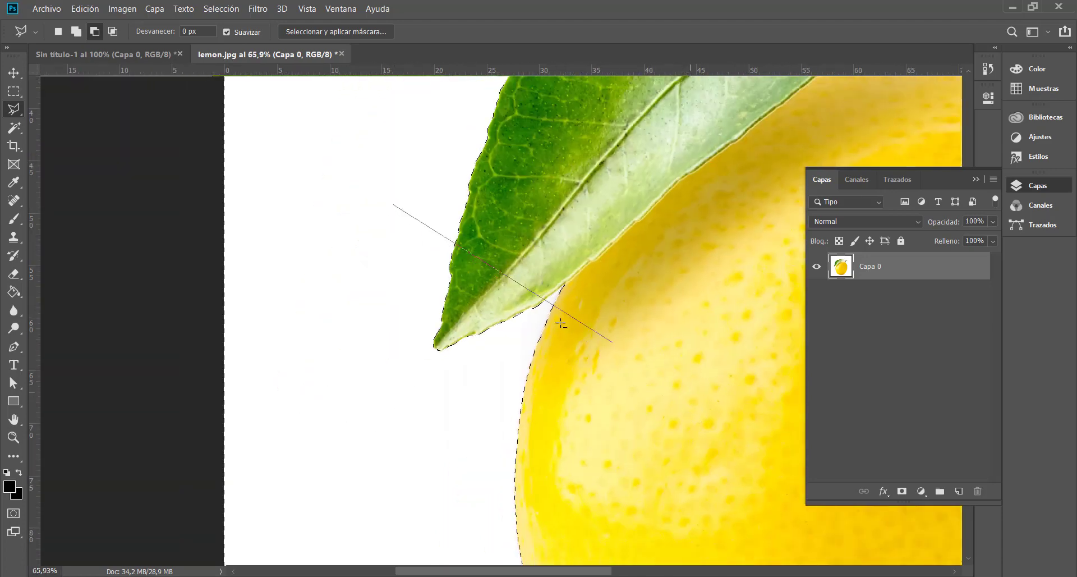
key(Escape)
Add the unselected shadow patch beneath the lemon to the background selection with the Polygonal Lasso in add-to-selection mode
key(space)
drag(663, 395, 447, 230)
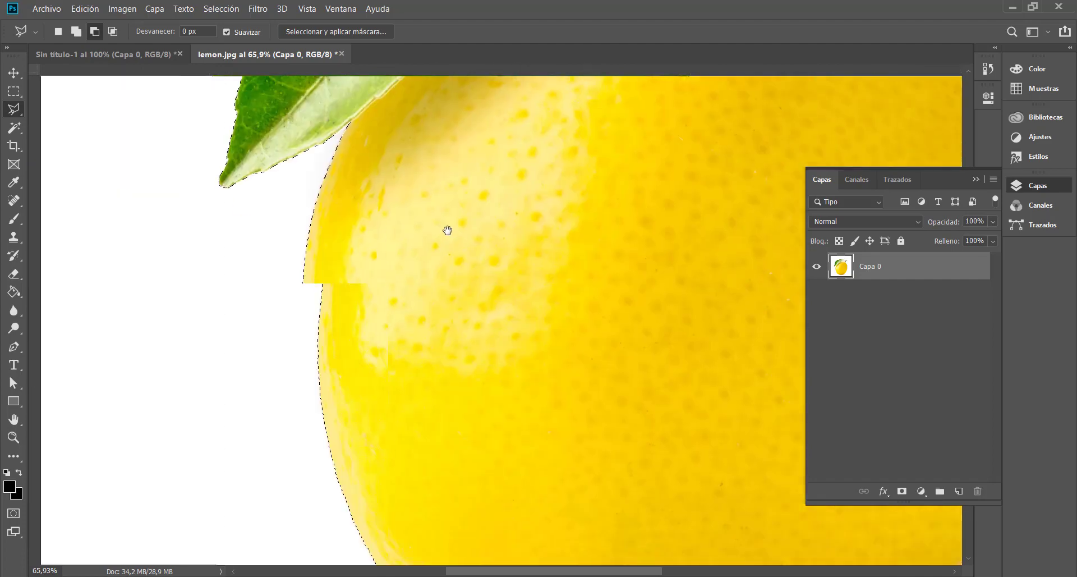
drag(645, 494, 539, 231)
drag(618, 400, 458, 385)
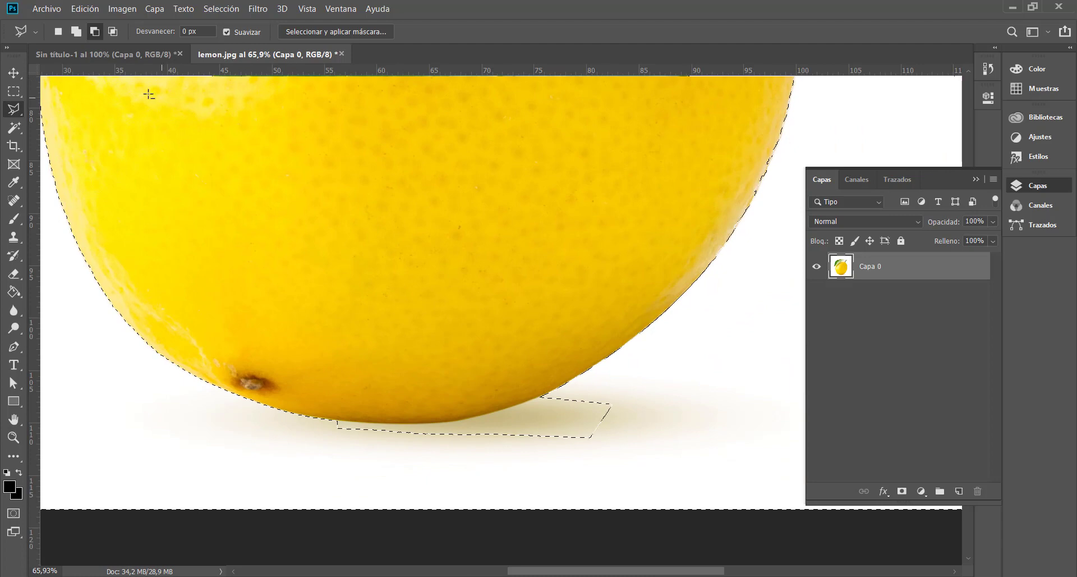
click(77, 32)
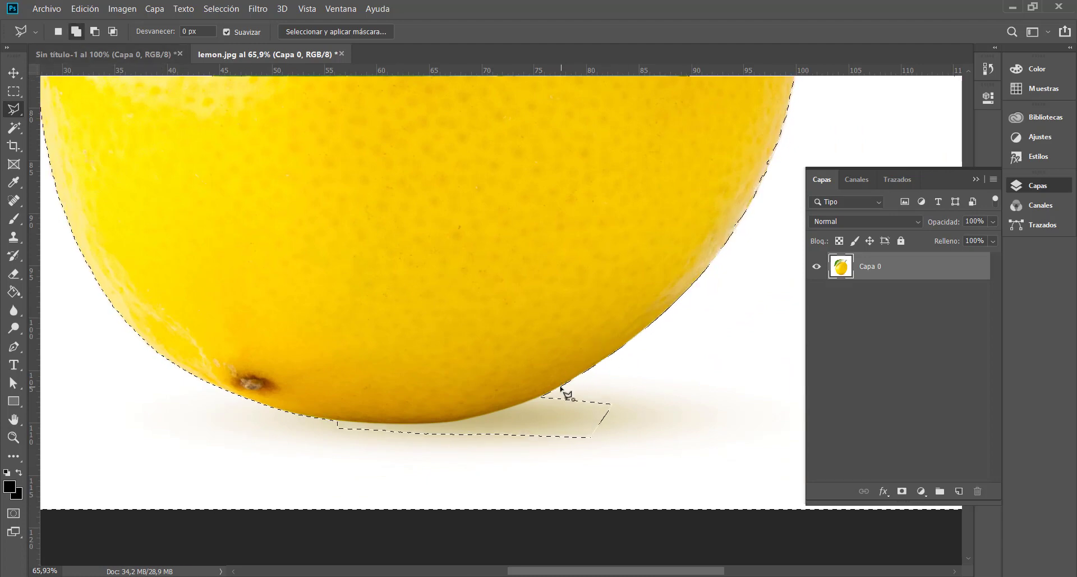
click(541, 397)
click(329, 437)
click(626, 447)
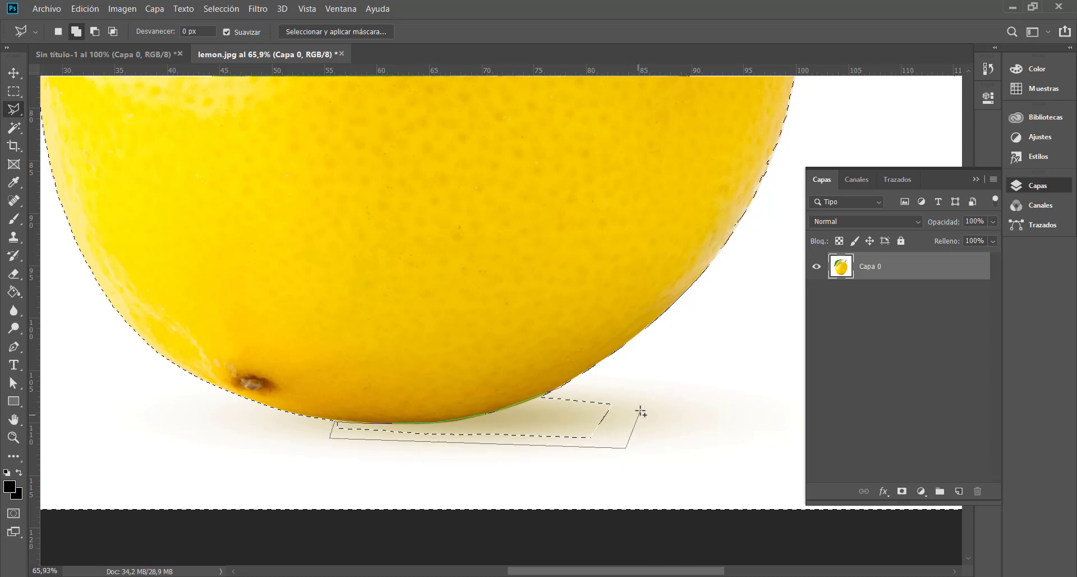
click(715, 433)
click(728, 383)
click(637, 371)
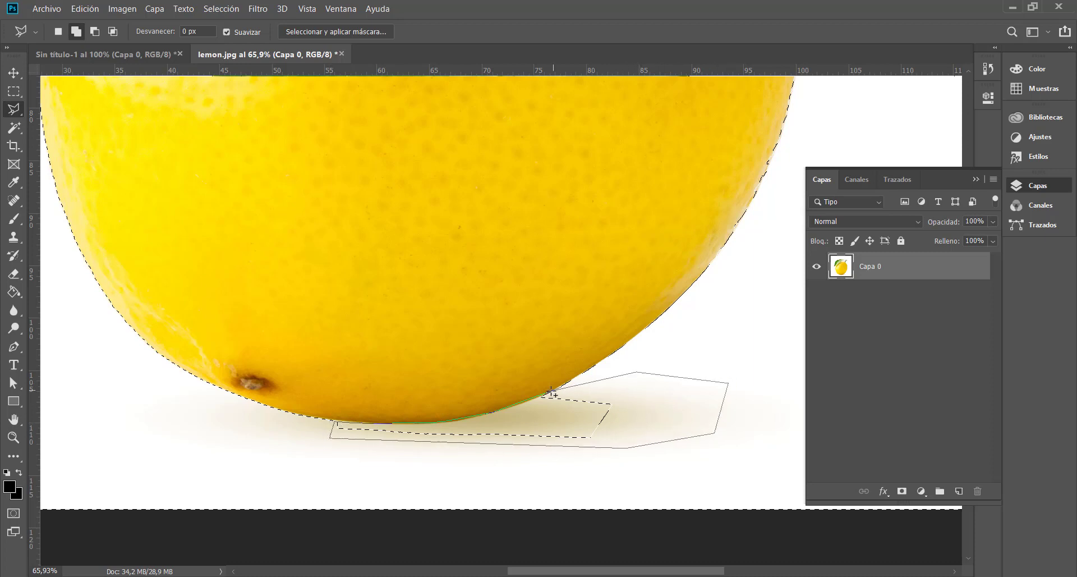
click(551, 390)
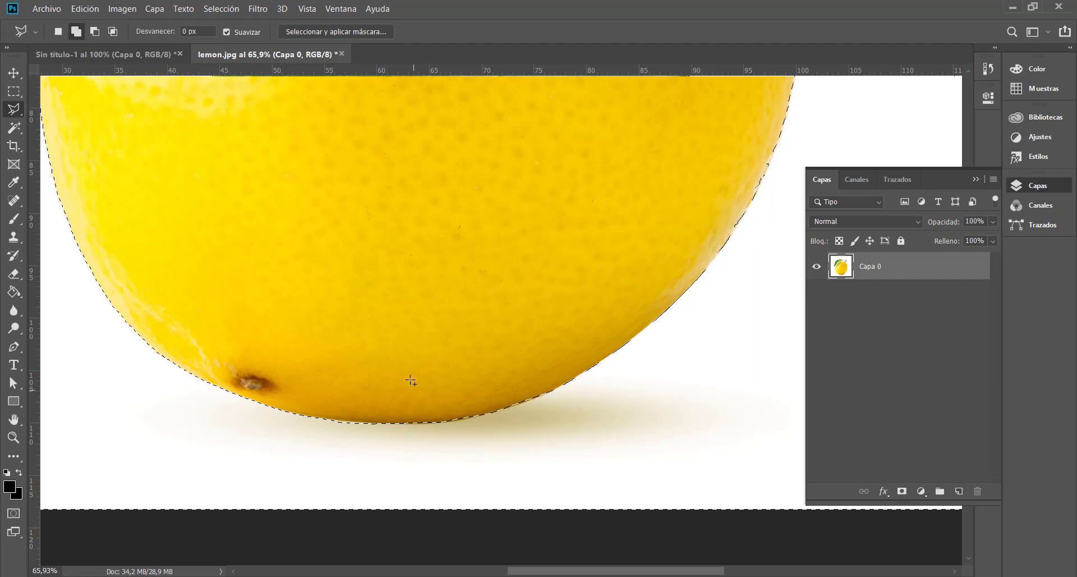
Invert the selection to isolate the lemon and move it into the Sin título-1 document
scroll(455, 376, down, 4)
scroll(516, 384, down, 2)
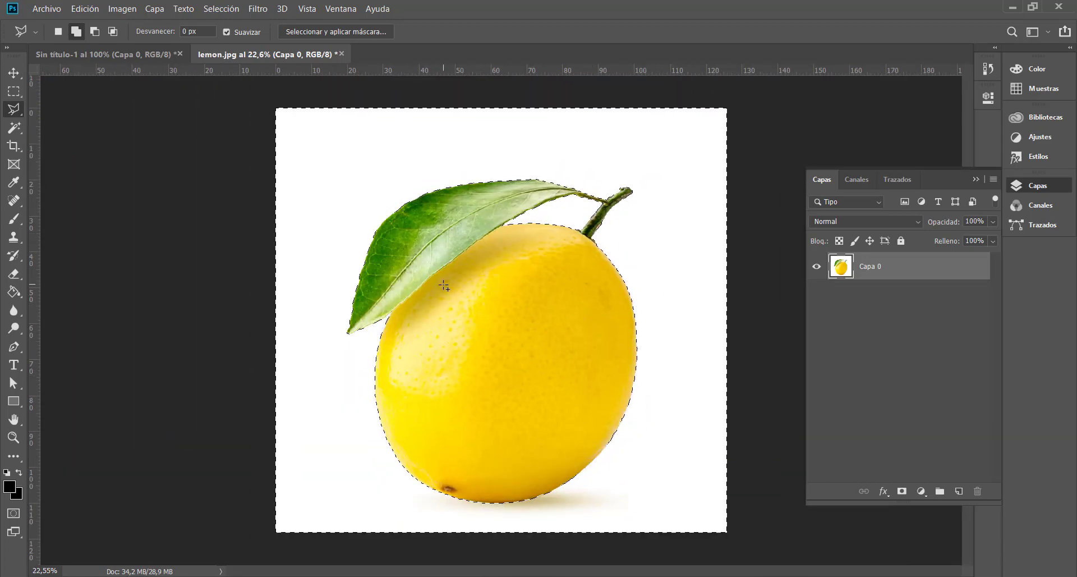
click(16, 75)
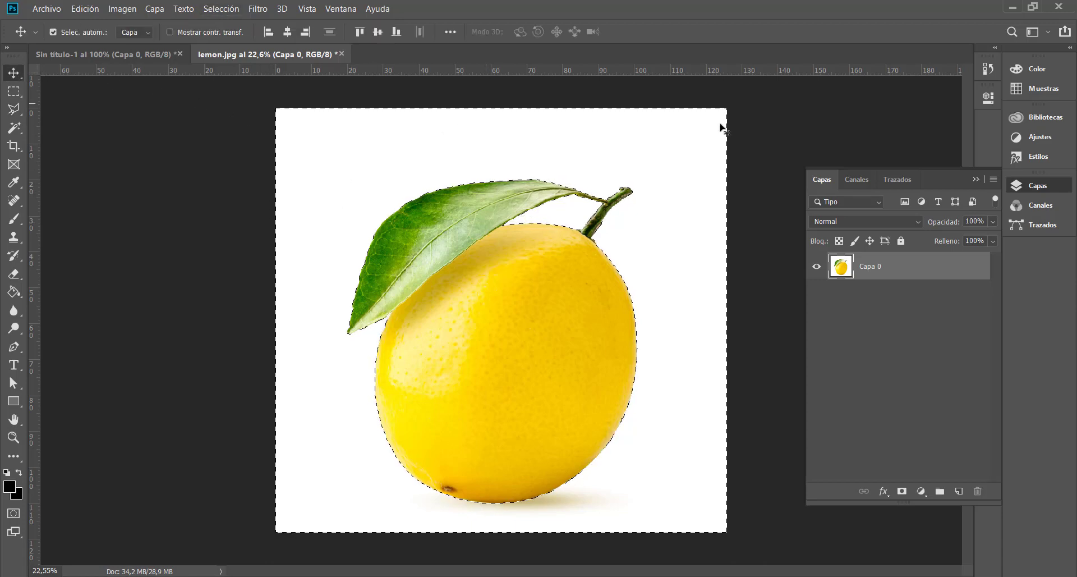
click(234, 11)
click(234, 63)
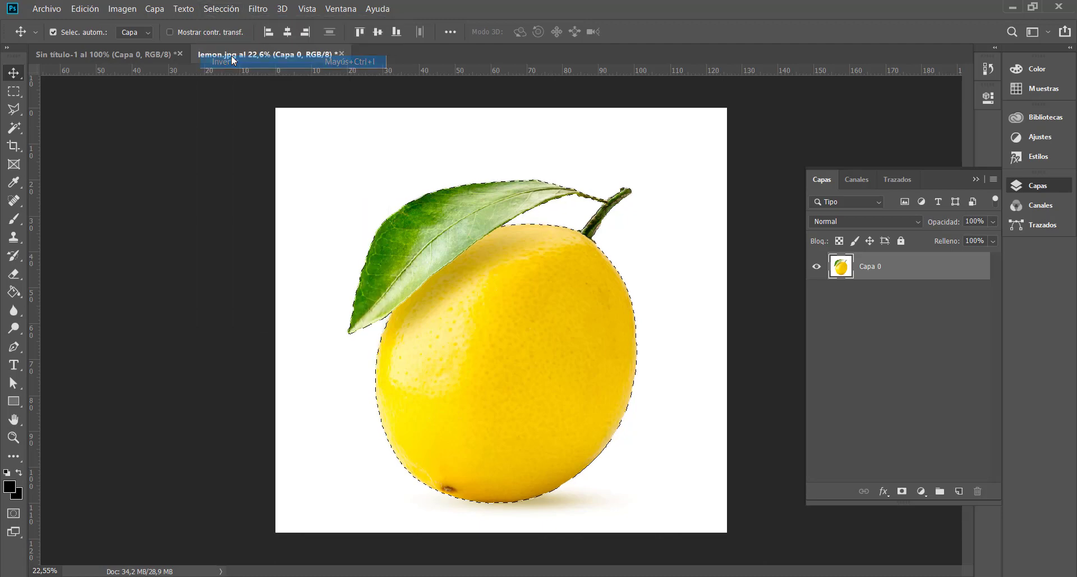
drag(505, 288, 483, 318)
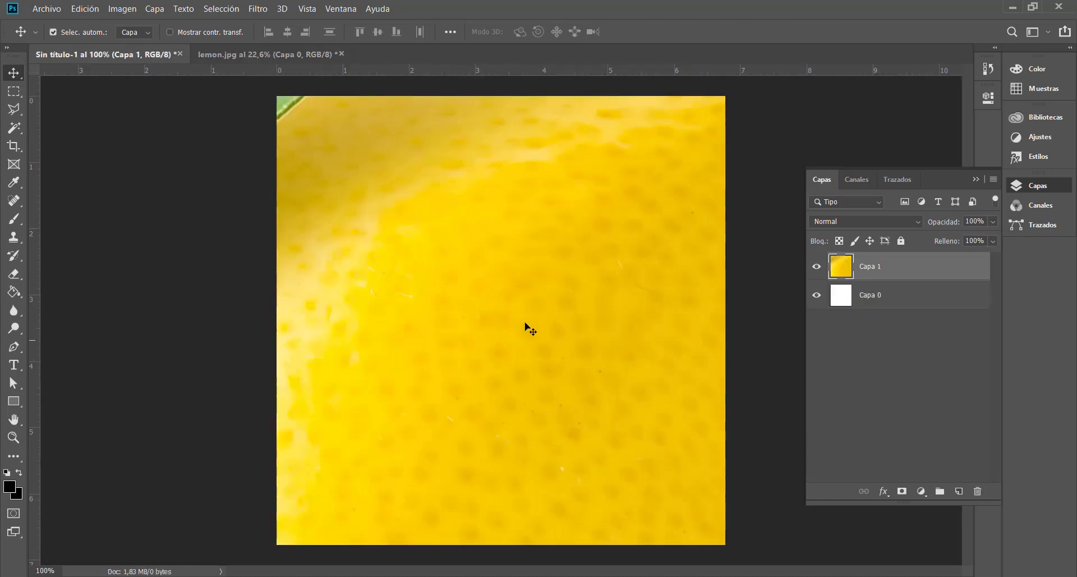
Scale the lemon layer to about 26.94% with Free Transform and centre it on the canvas at X 400, Y 400 px
key(ctrl+minus)
key(ctrl+minus)
key(ctrl+minus)
key(ctrl+minus)
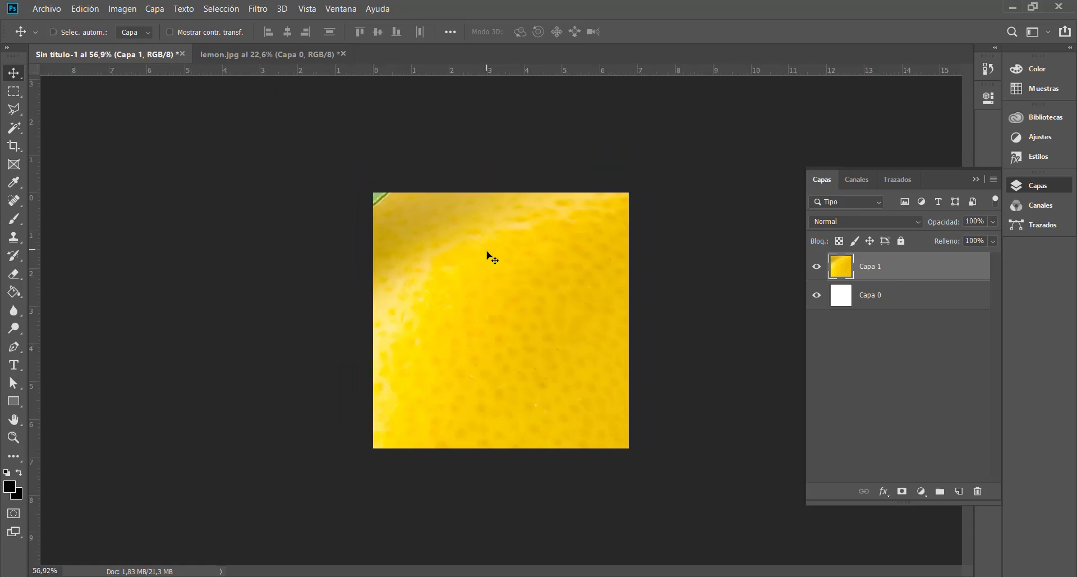
key(ctrl+minus)
key(ctrl+minus)
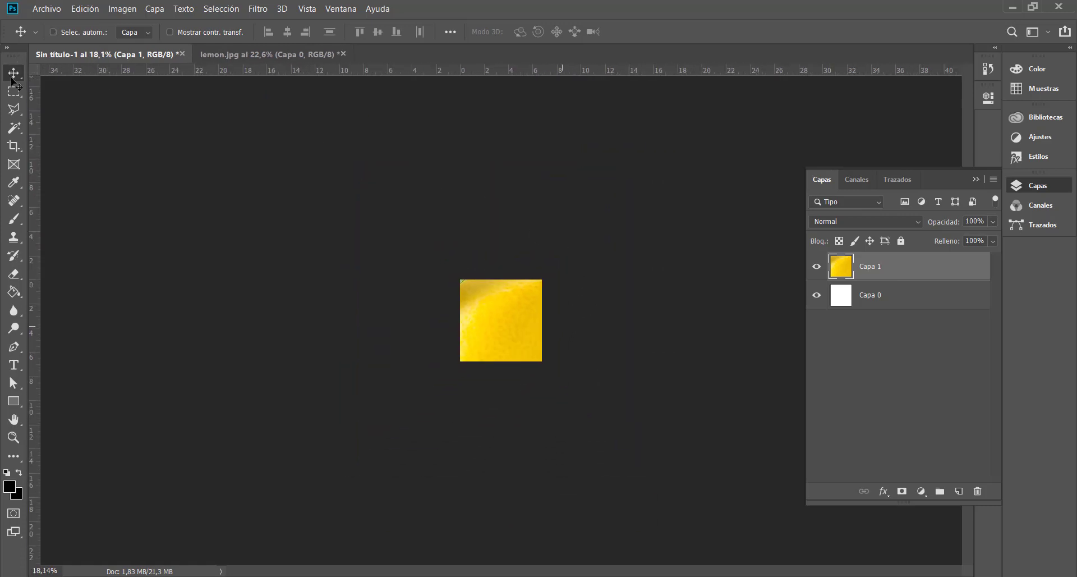
key(ctrl+t)
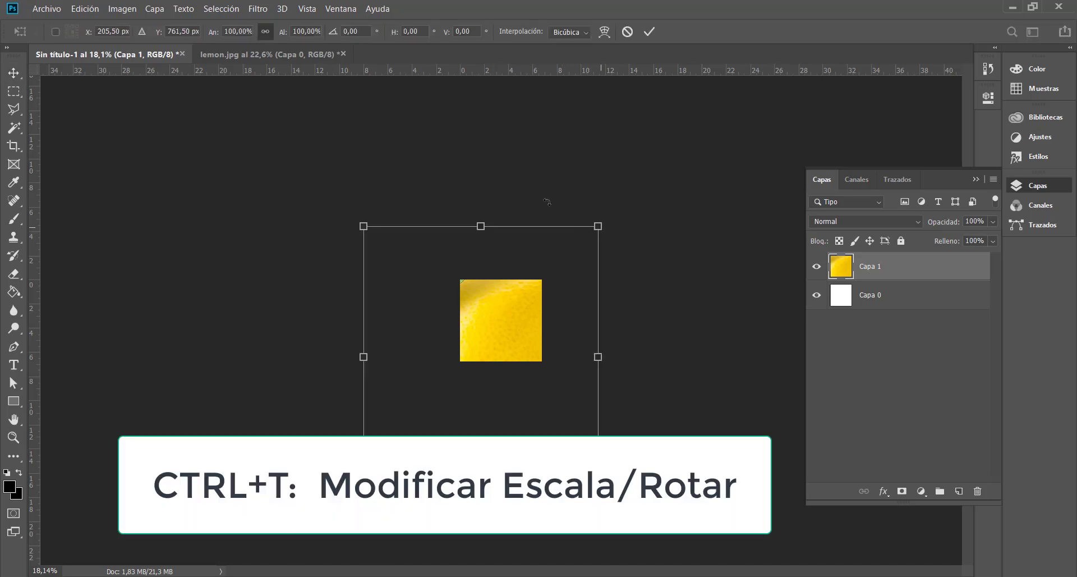
drag(598, 226, 421, 423)
key(ctrl+z)
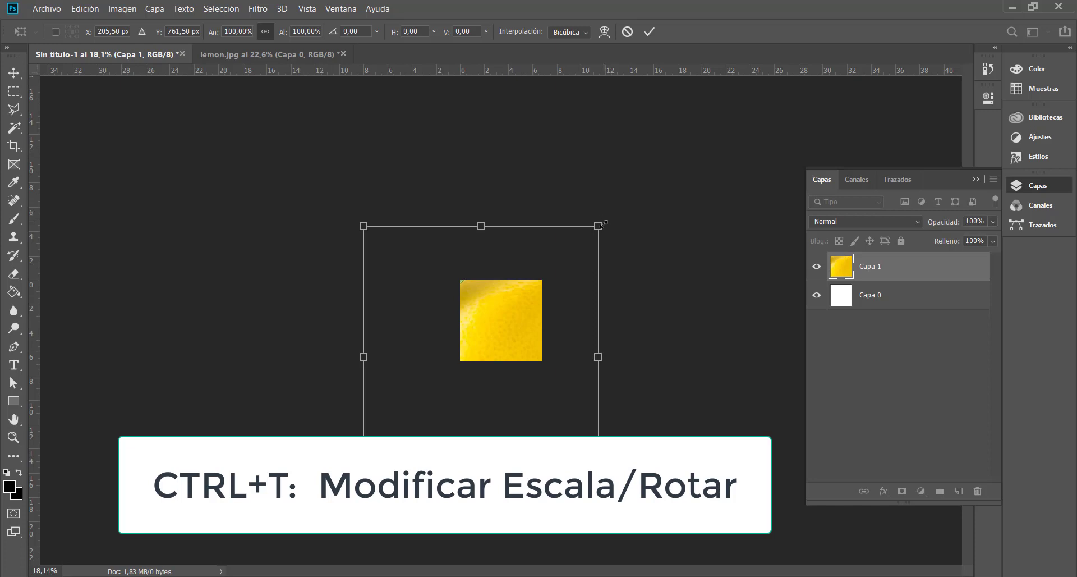
drag(598, 226, 433, 411)
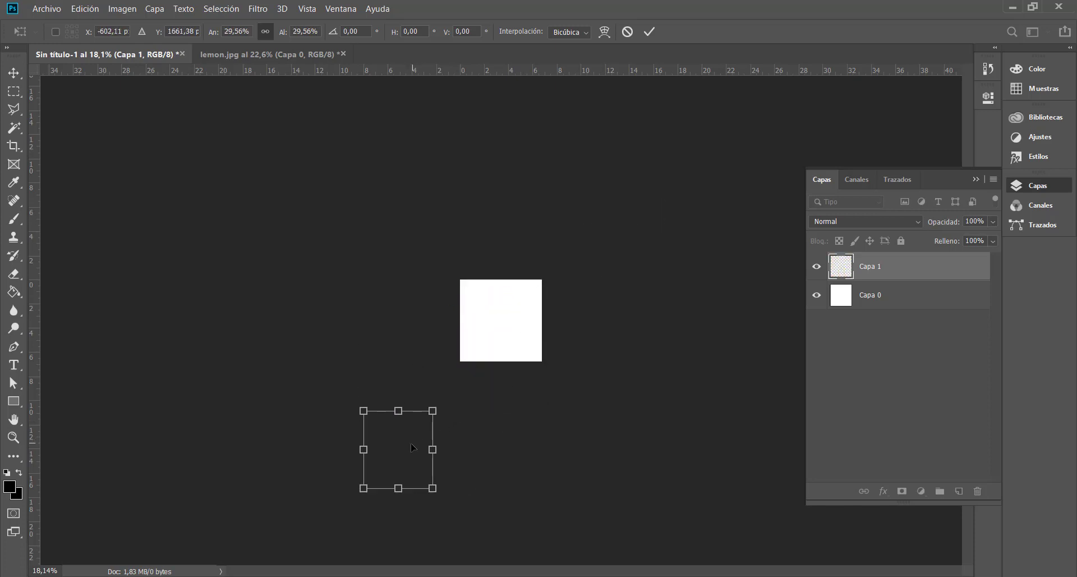
drag(412, 448, 509, 320)
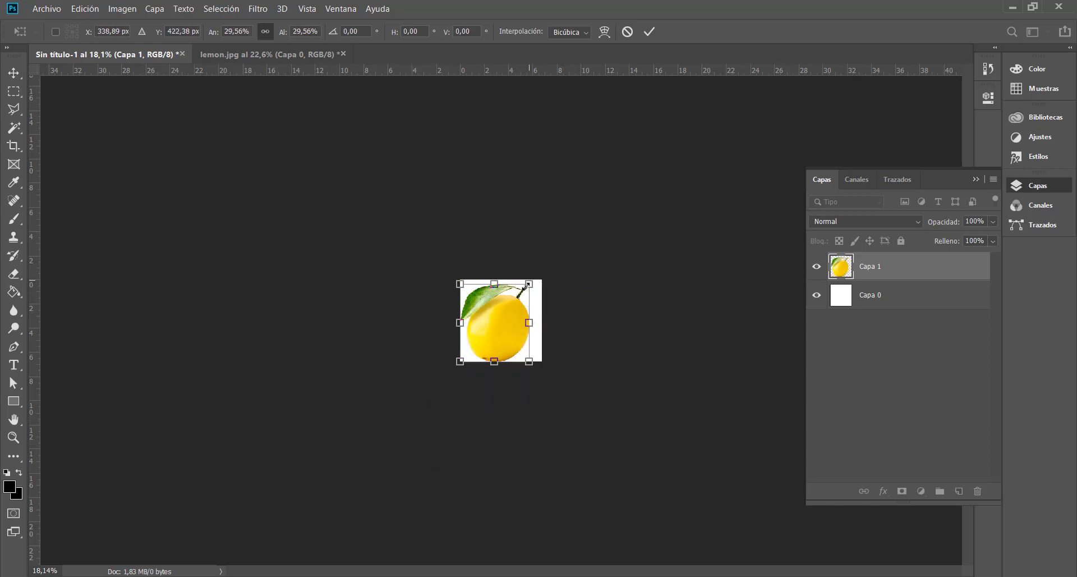
drag(528, 284, 514, 323)
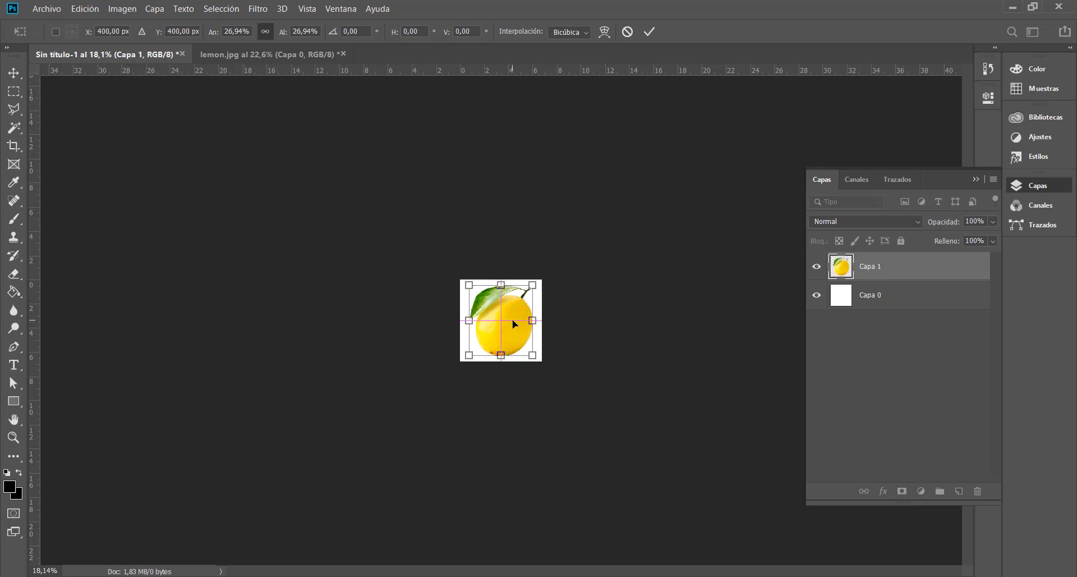
key(Return)
key(ctrl+plus)
key(ctrl+plus)
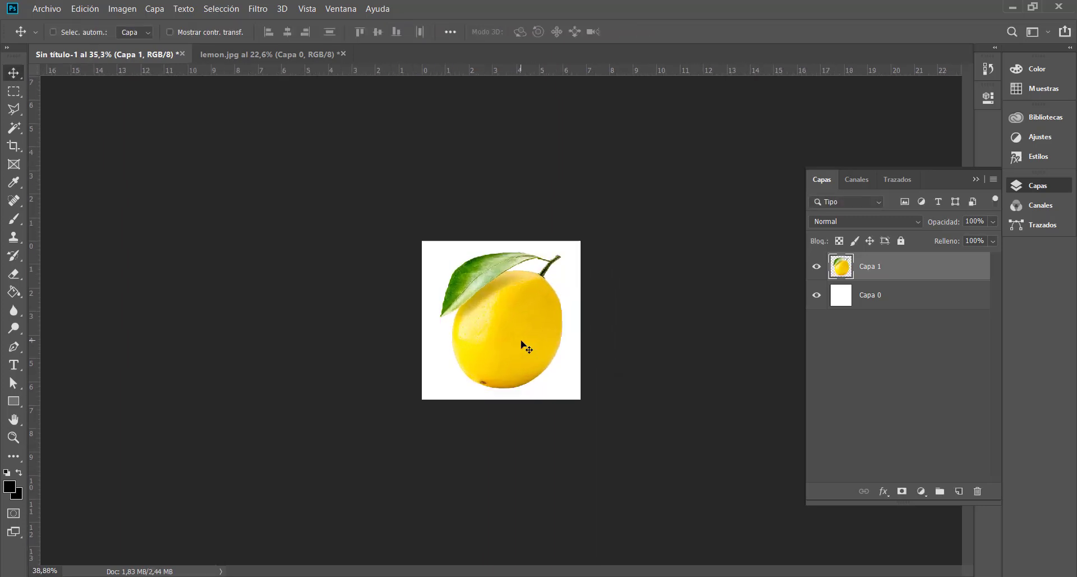
scroll(520, 341, up, 6)
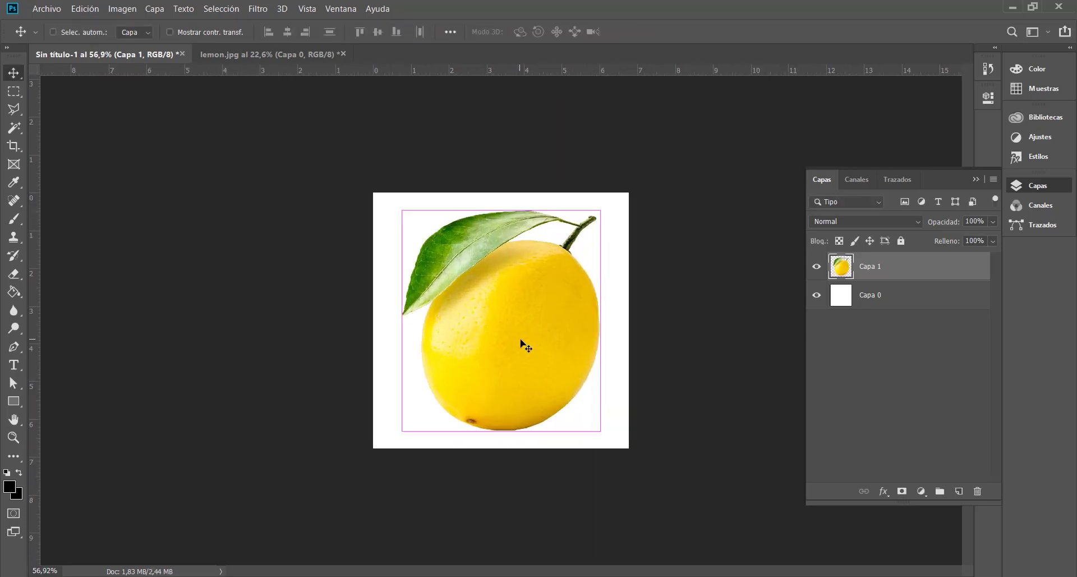
In lemon.jpg, try moving the selected lemon aside, then revert the history to the last Polygonal Lasso state, before the selection was inverted
click(299, 59)
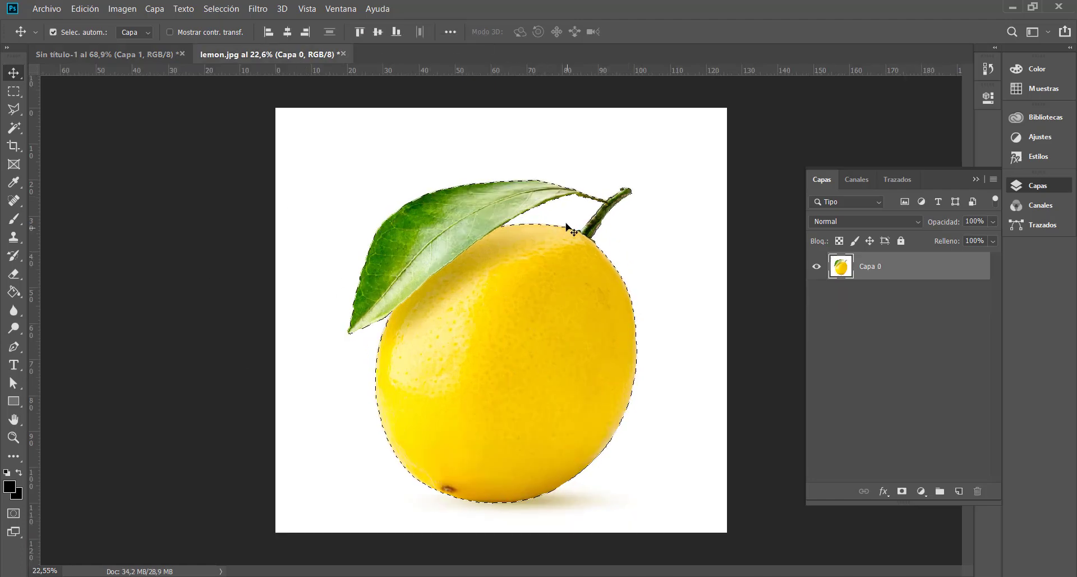
drag(539, 305, 458, 405)
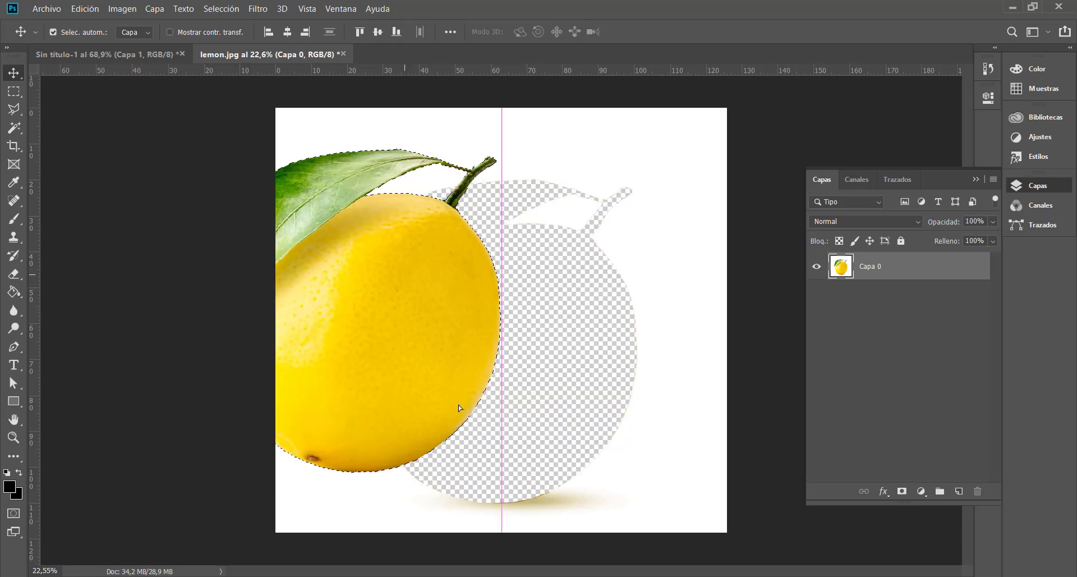
key(ctrl+z)
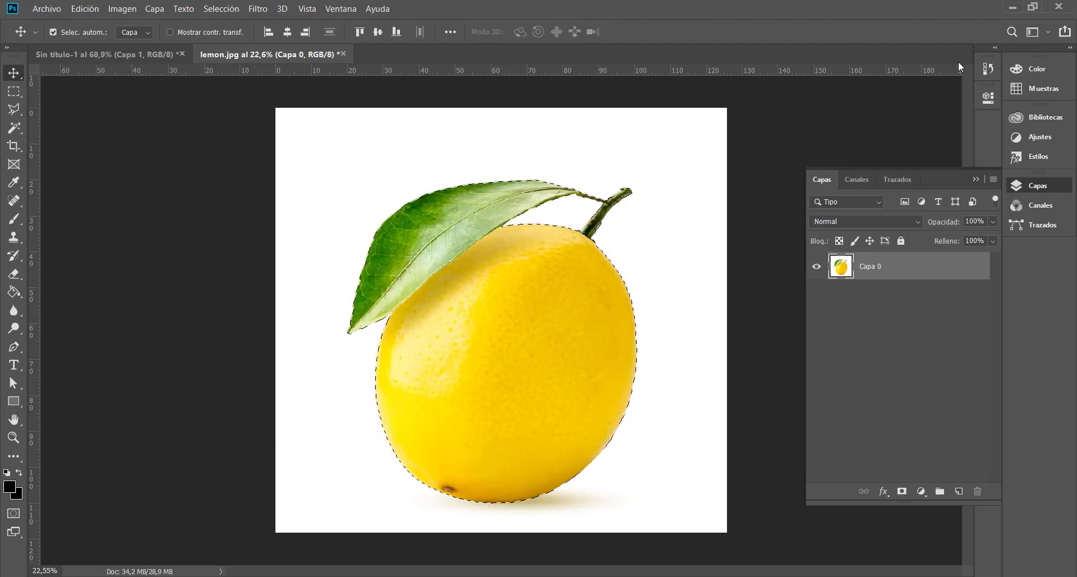
click(988, 69)
click(890, 224)
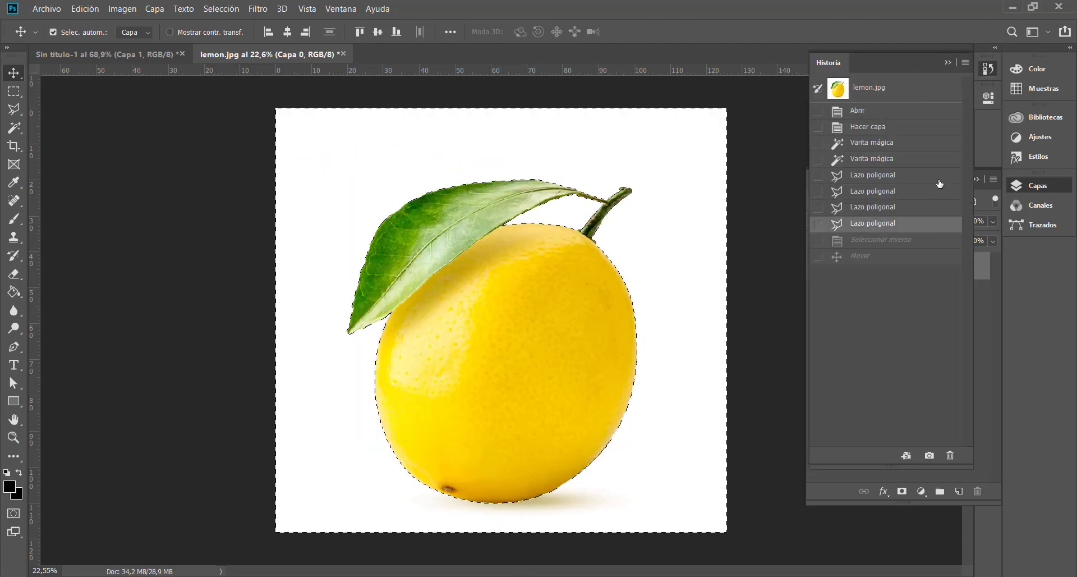
click(946, 62)
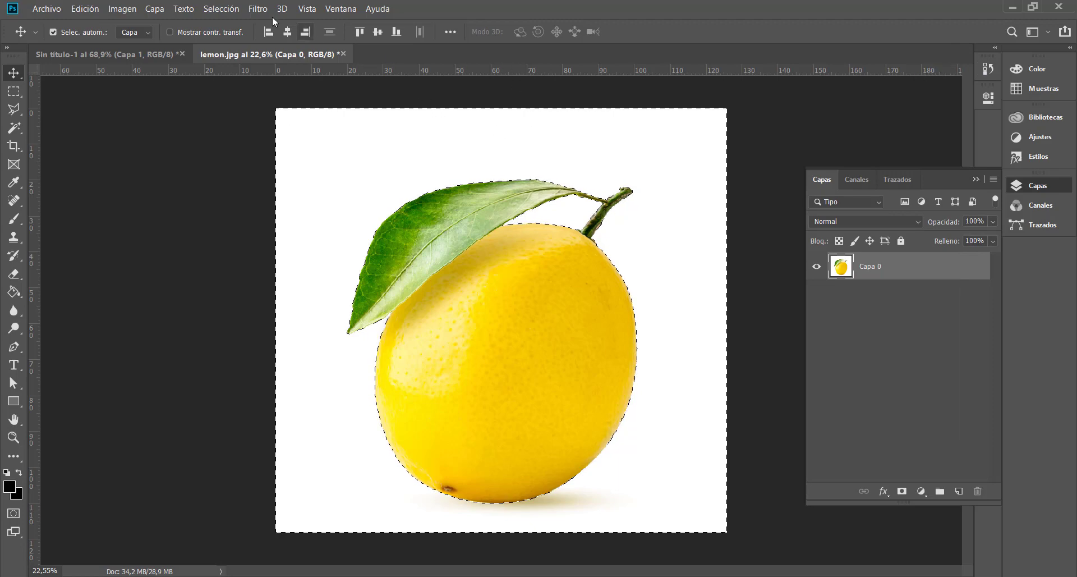
Invert the selection to the lemon, try deleting its contents, and undo the deletion
click(236, 9)
click(232, 62)
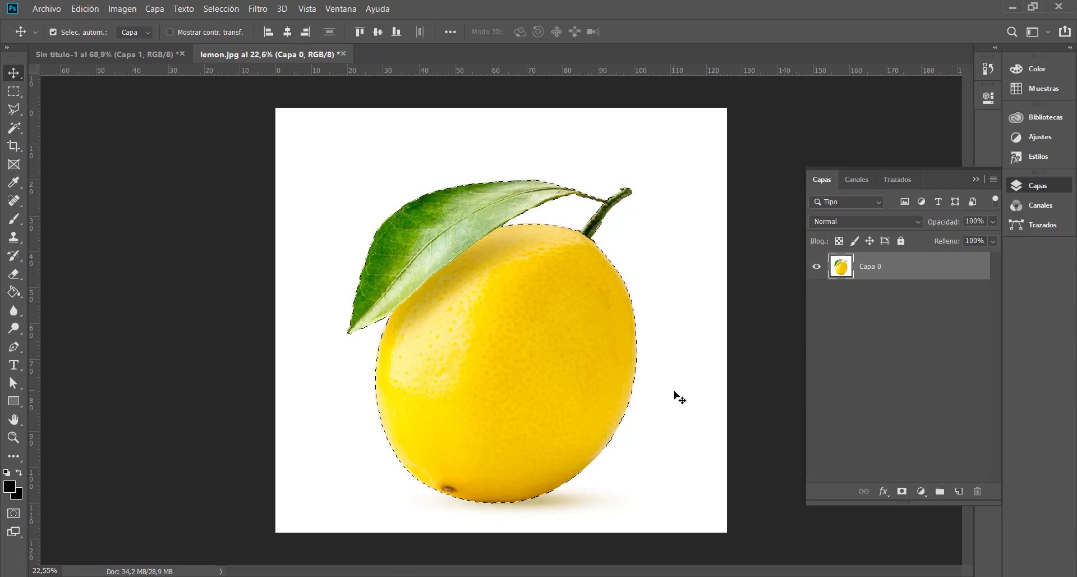
key(Delete)
key(ctrl+z)
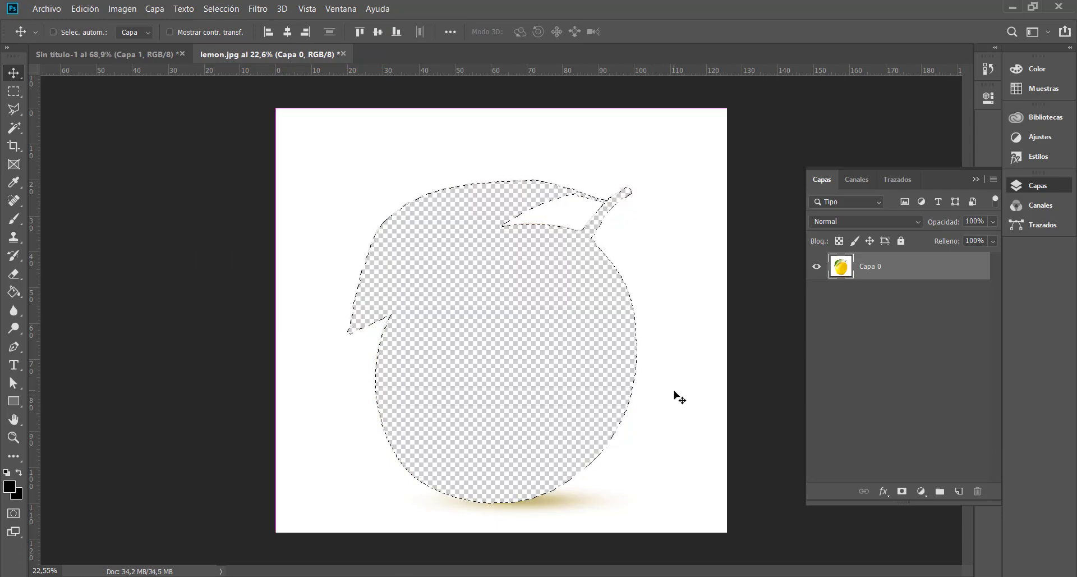
Invert the selection back to the white background and delete the background from the lemon photo
click(221, 8)
click(230, 61)
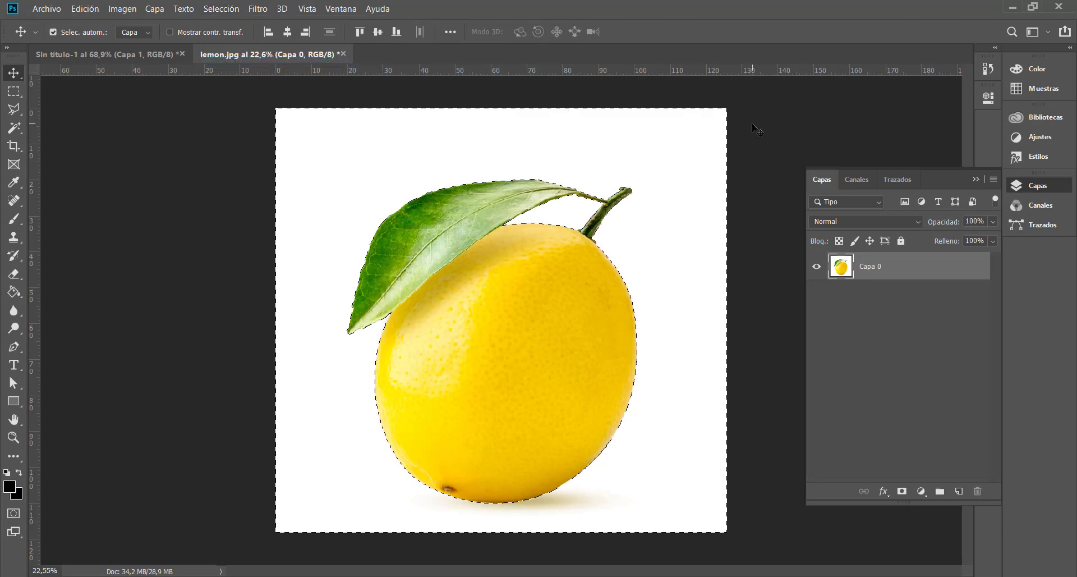
key(Delete)
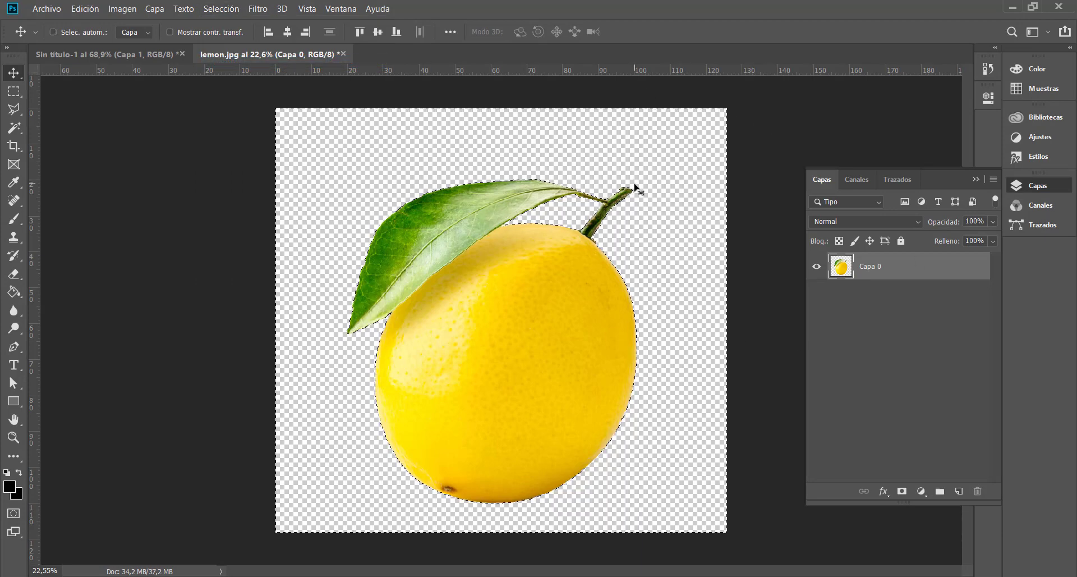
Deselect and shift the cut-out lemon upward on its canvas, and close lemon.jpg without saving the changes
key(ctrl+d)
drag(574, 324, 584, 283)
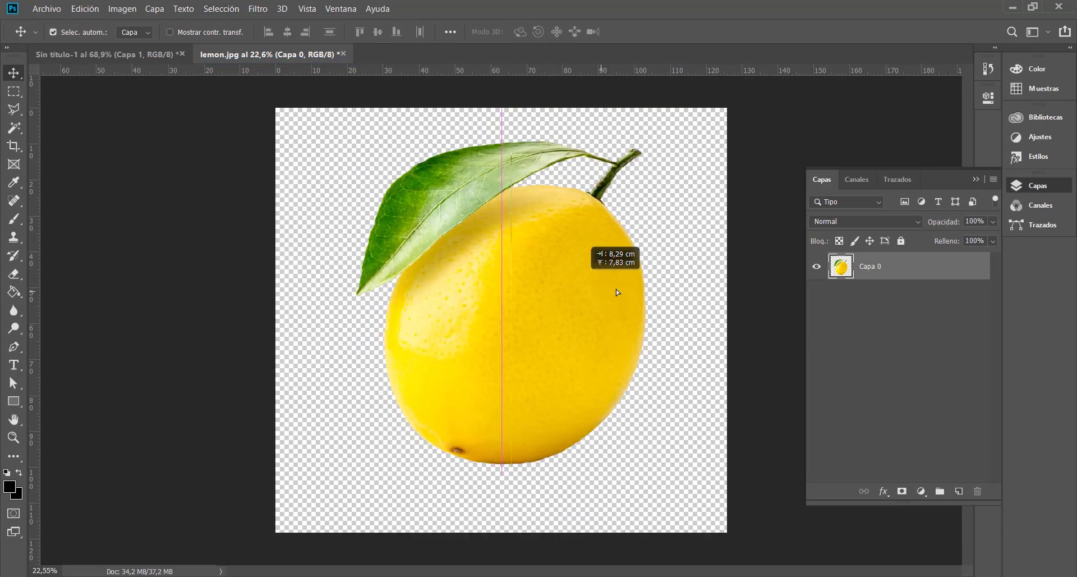
click(91, 51)
click(342, 54)
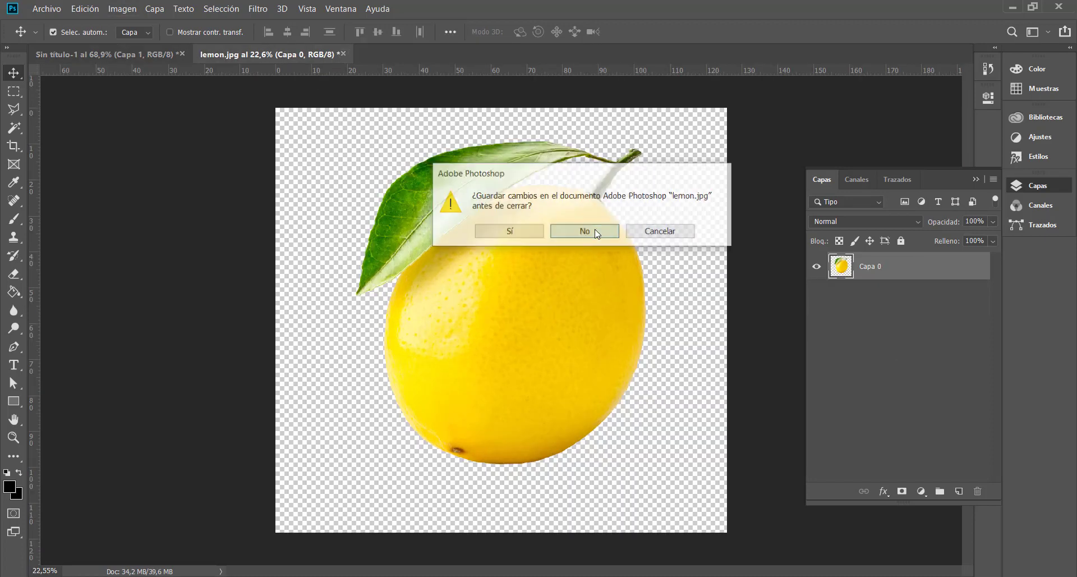
click(594, 230)
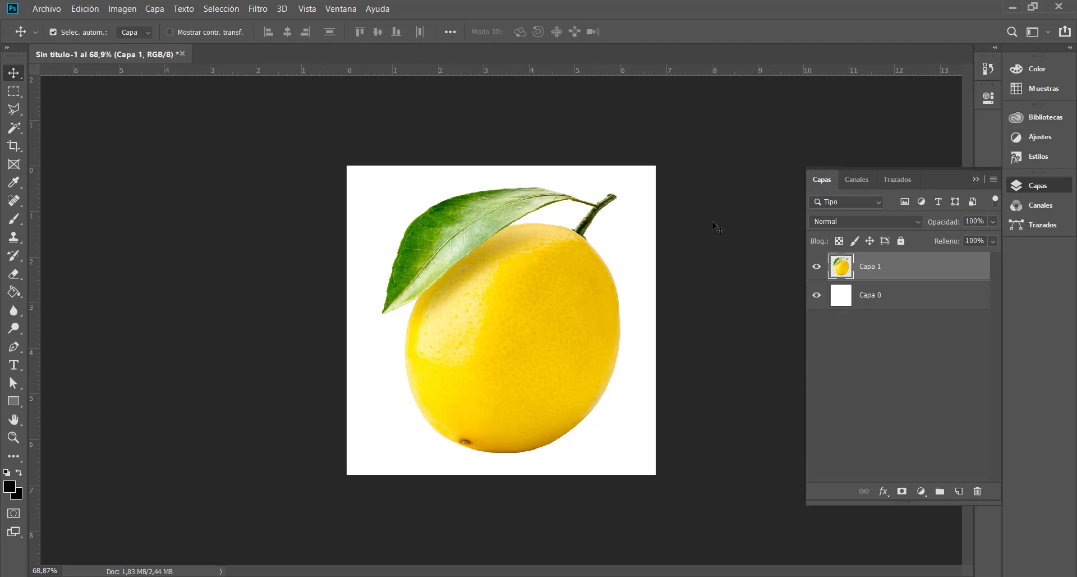
Activate the standard Pen tool in the Sin título-1 document for tracing the lemon's stem
scroll(550, 297, up, 3)
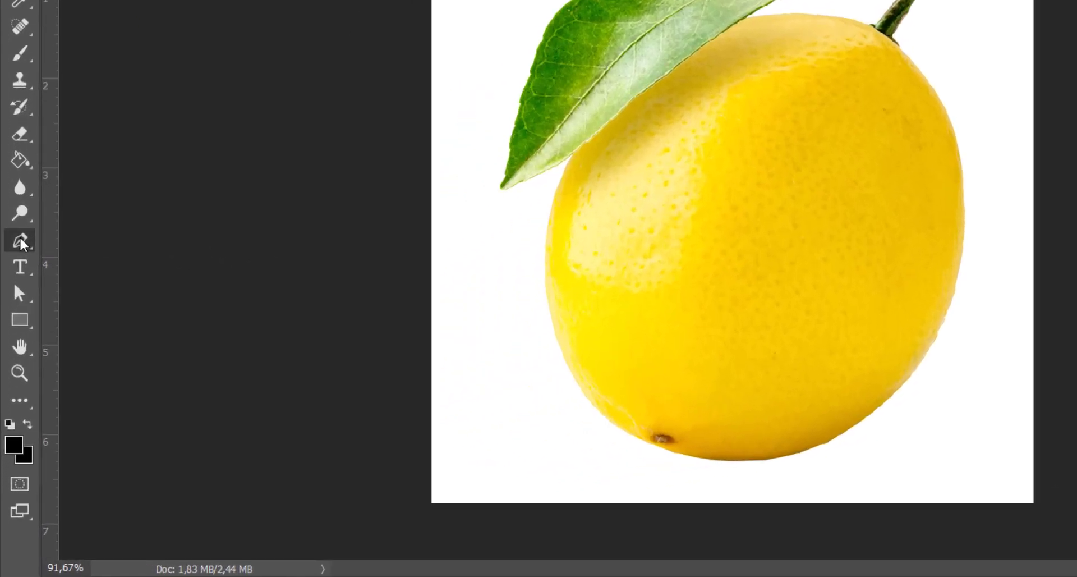
right_click(14, 347)
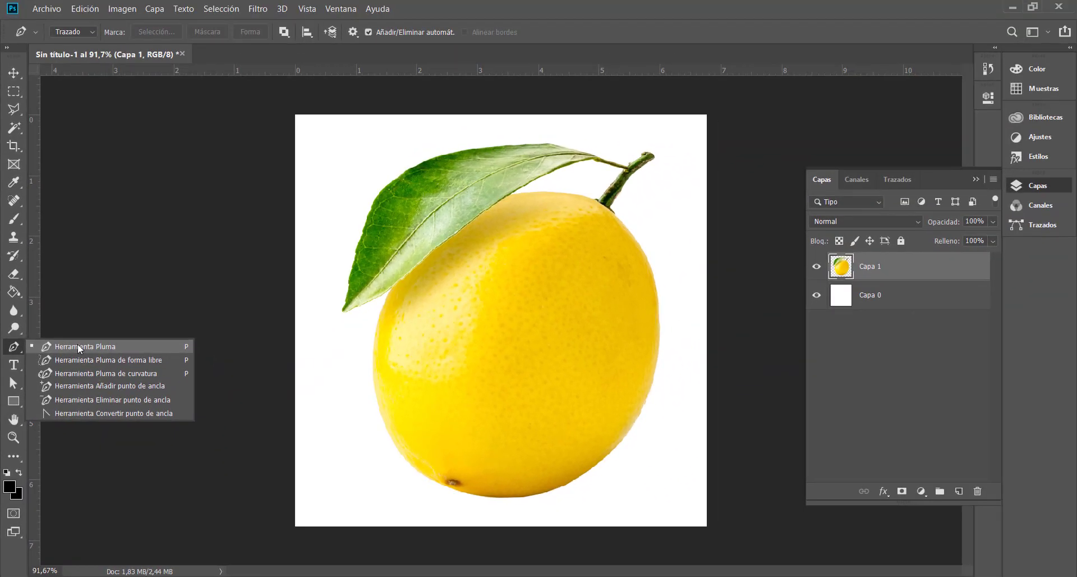
click(78, 345)
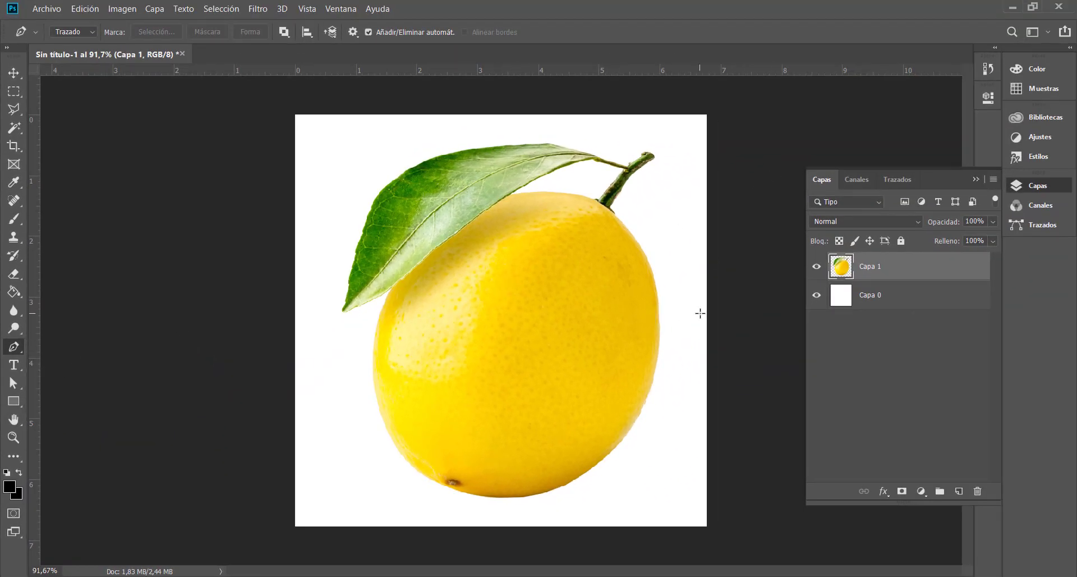
scroll(672, 179, up, 5)
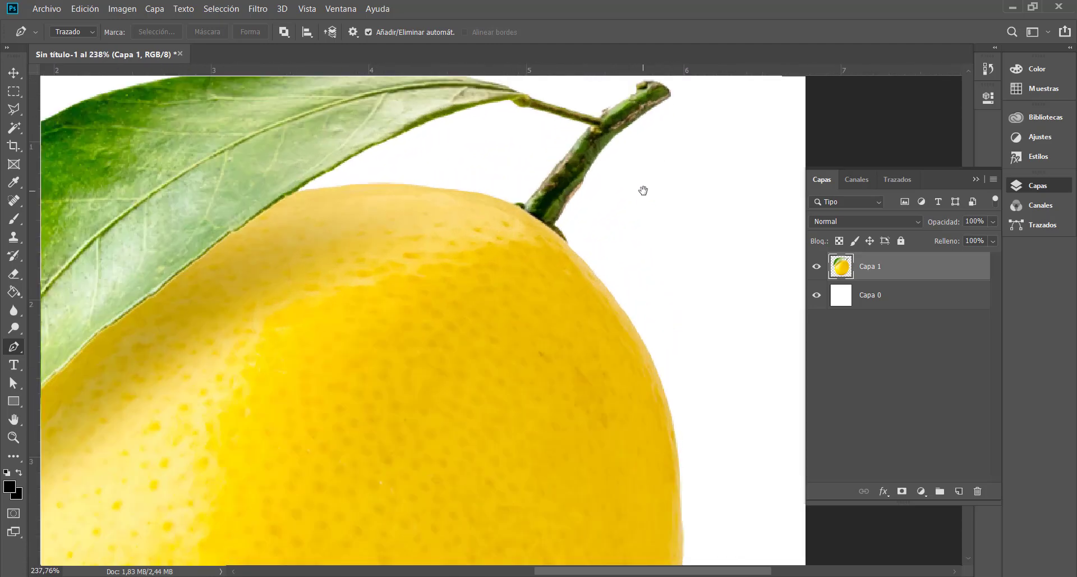
drag(642, 190, 575, 329)
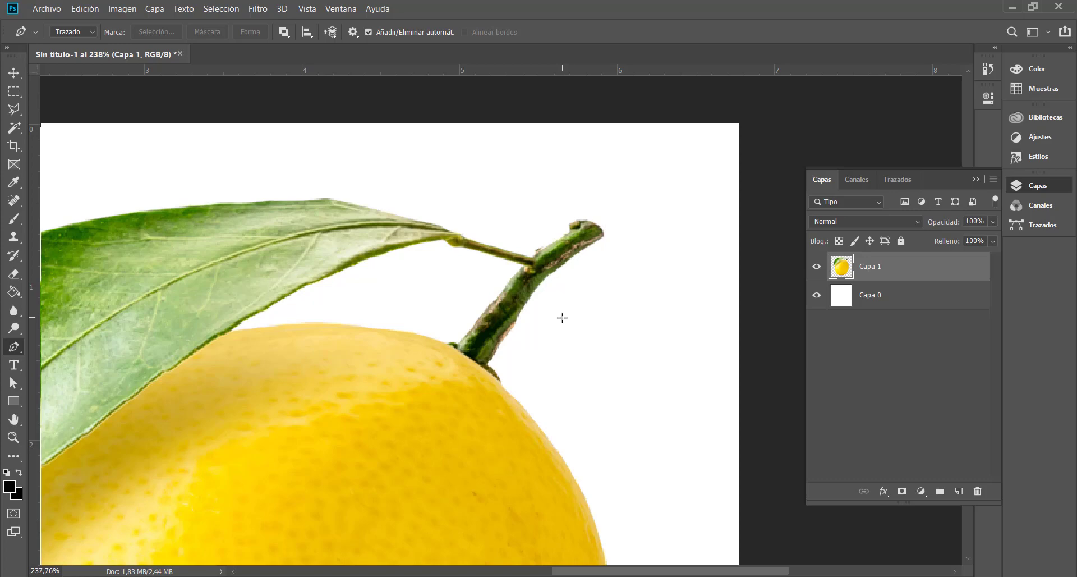
scroll(562, 318, up, 4)
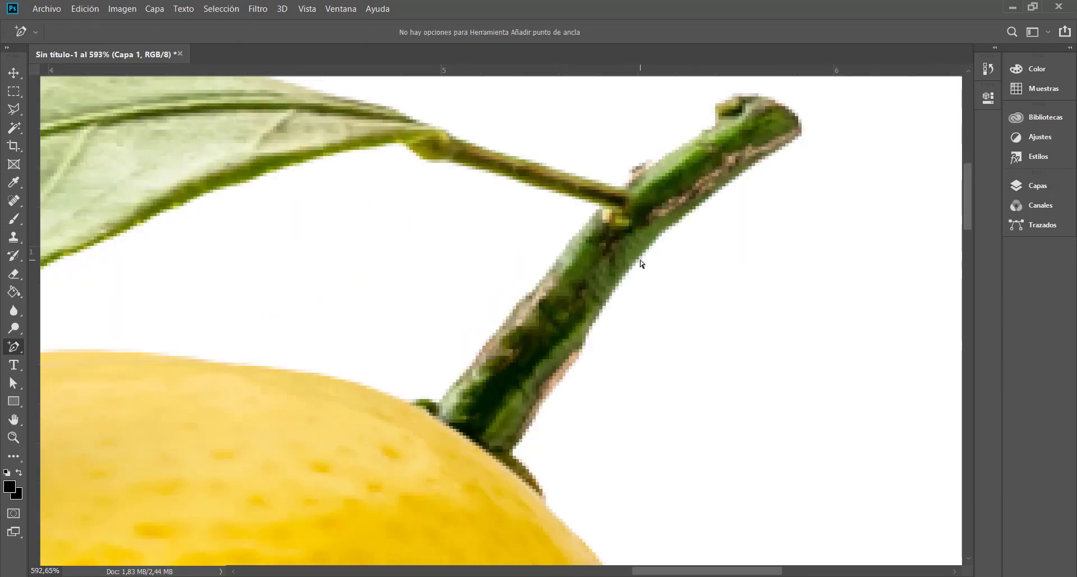
click(17, 348)
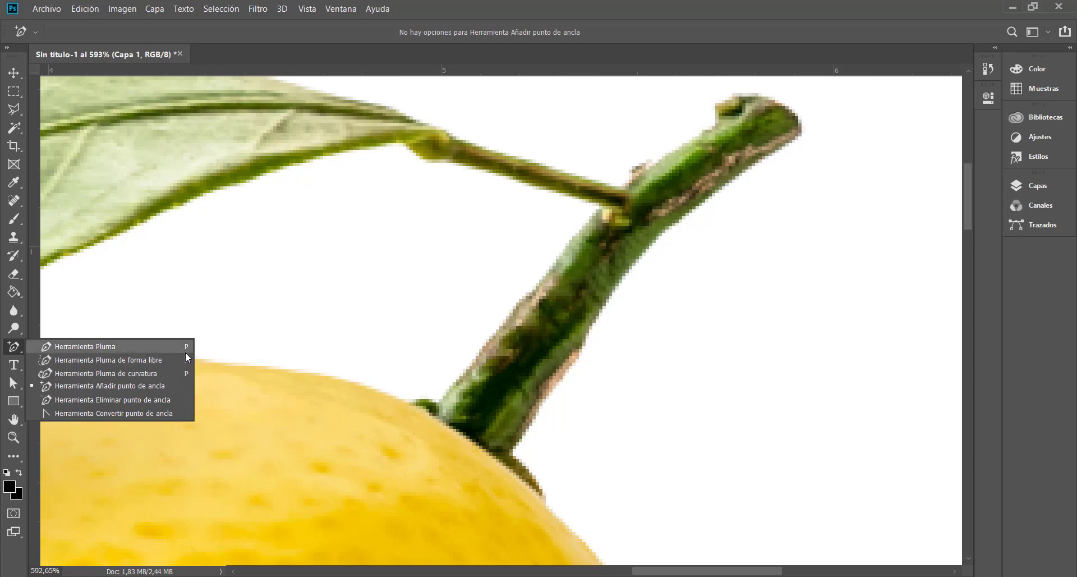
click(72, 345)
alt+scroll(442, 400, up, 1)
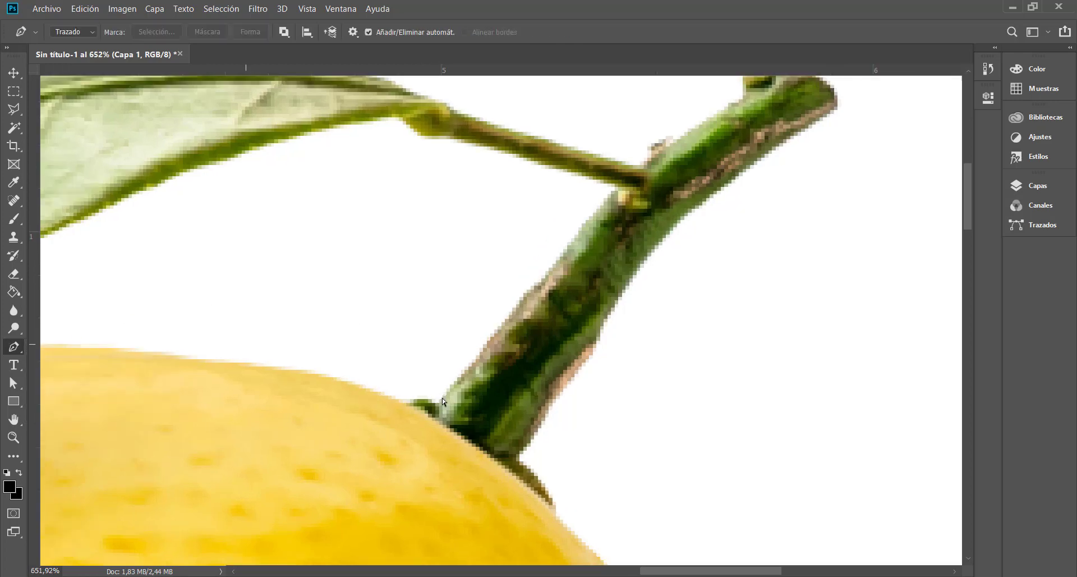
scroll(443, 401, up, 2)
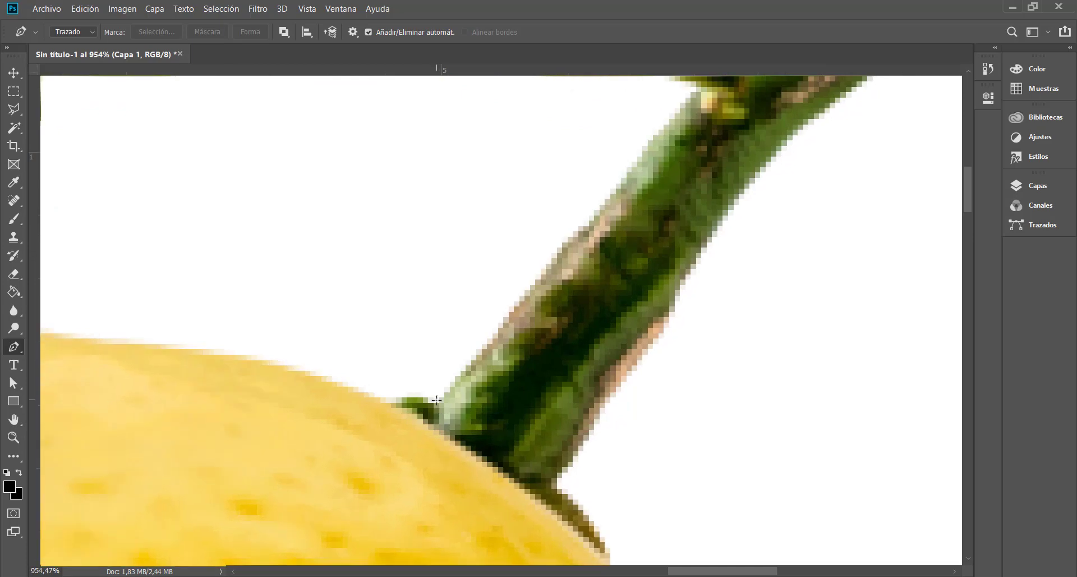
Try tracing the stem's upper-left edge with many closely spaced Pen anchor points, starting at the lemon's edge, and delete the path
click(378, 397)
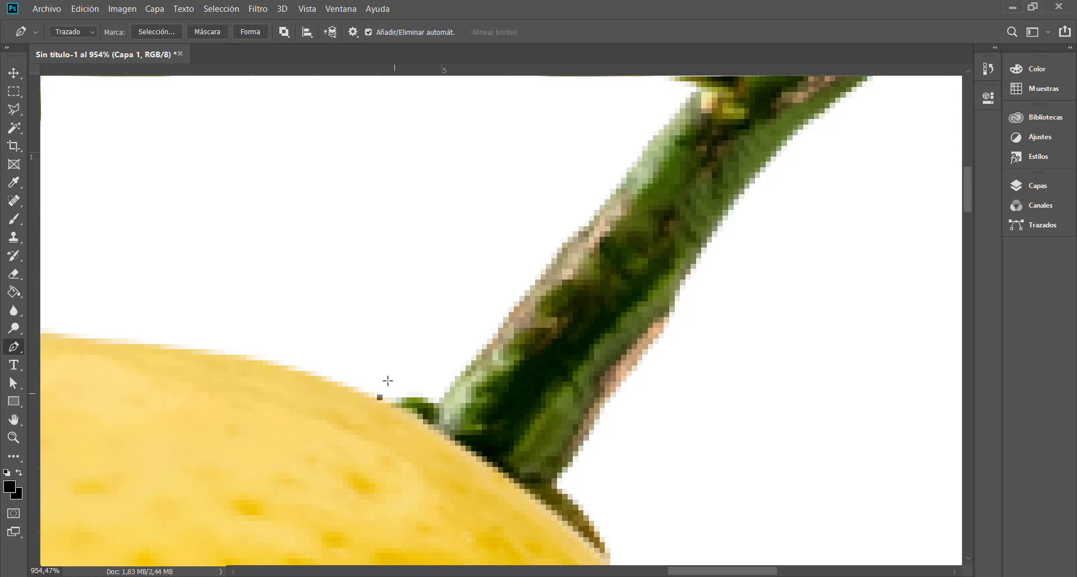
click(439, 396)
key(Delete)
click(390, 398)
click(401, 397)
click(417, 397)
click(433, 397)
click(444, 397)
click(460, 381)
click(470, 365)
click(487, 349)
click(493, 338)
click(508, 316)
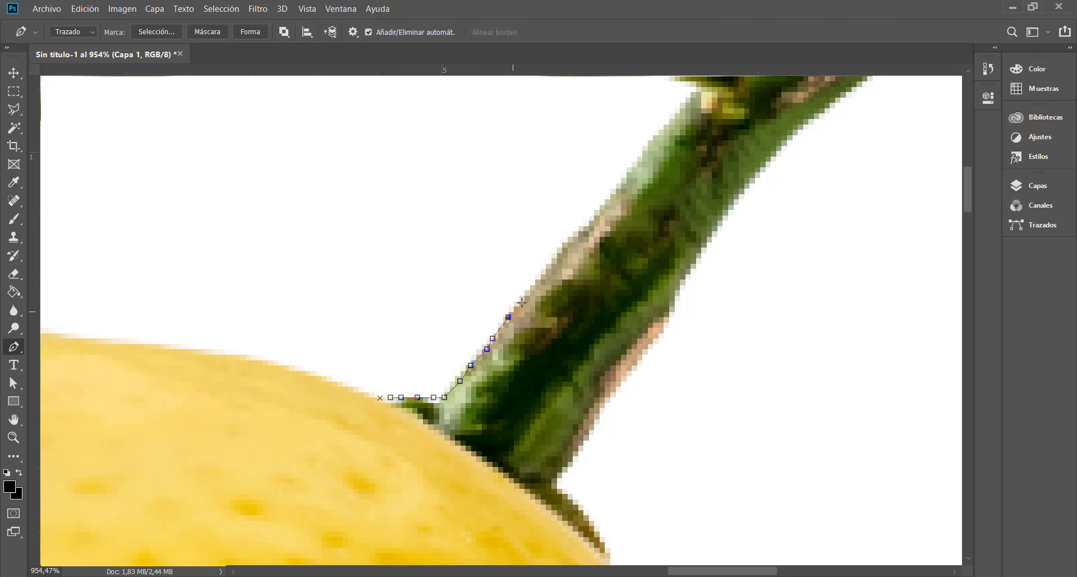
click(524, 300)
click(540, 285)
click(546, 274)
click(562, 258)
click(573, 241)
click(588, 220)
click(615, 198)
key(Delete)
key(Delete)
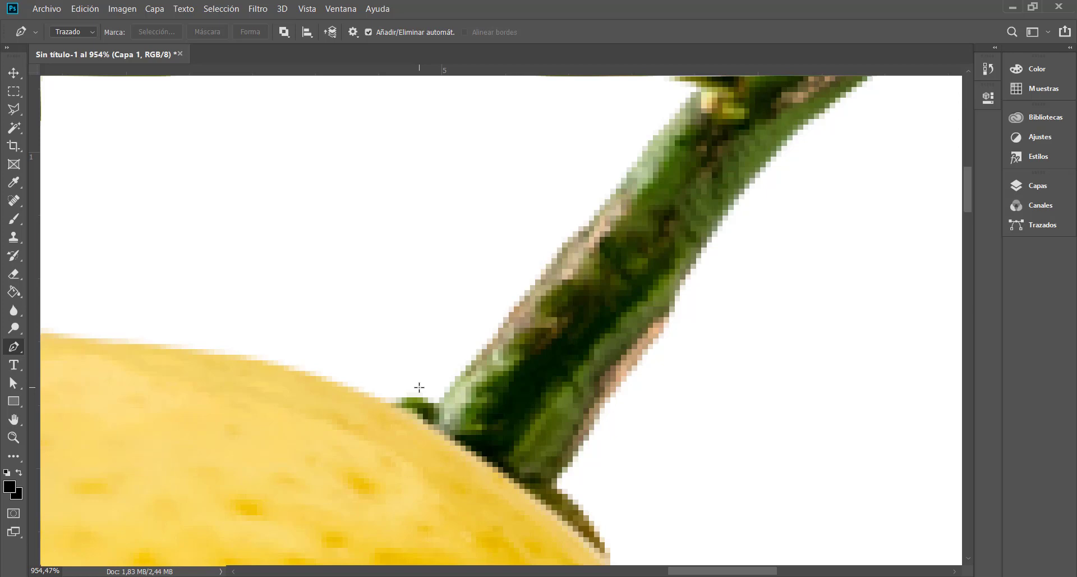
Start a new Pen path at the lemon's edge, with straight segments to the stem's base and up to the leaf stalk junction
click(380, 397)
click(438, 402)
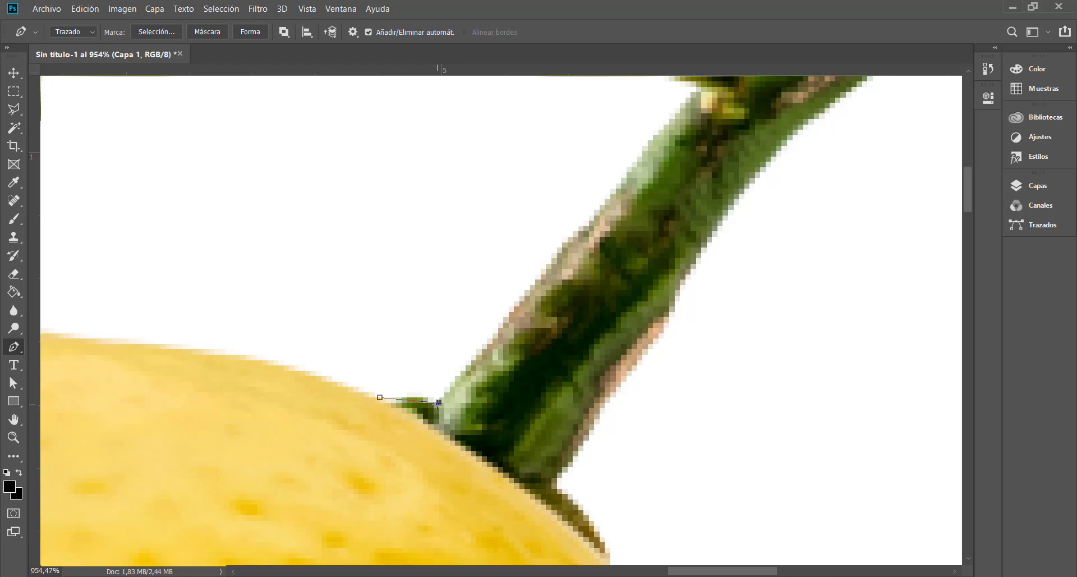
scroll(555, 319, up, 3)
scroll(555, 320, right, 2)
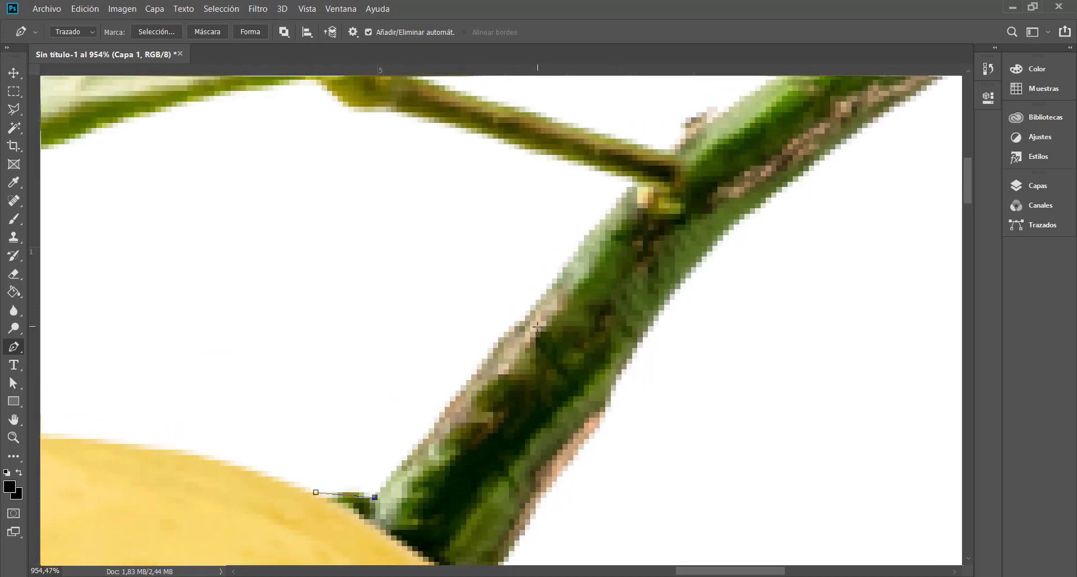
key(space)
drag(555, 321, 512, 294)
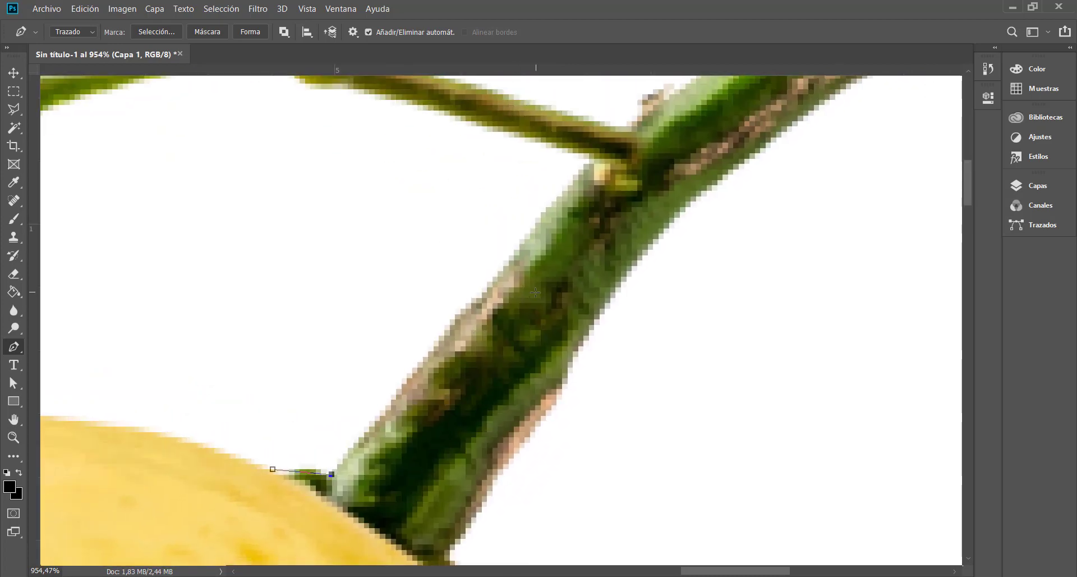
key(space)
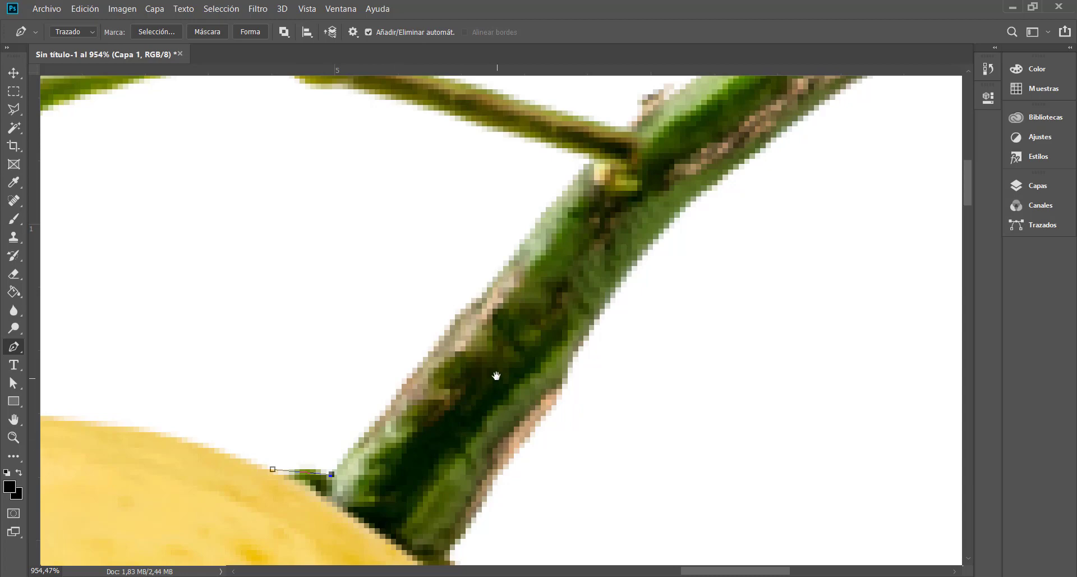
mouse_move(496, 374)
mouse_down()
mouse_move(457, 421)
mouse_move(508, 325)
mouse_move(490, 355)
mouse_up()
key(ctrl+r)
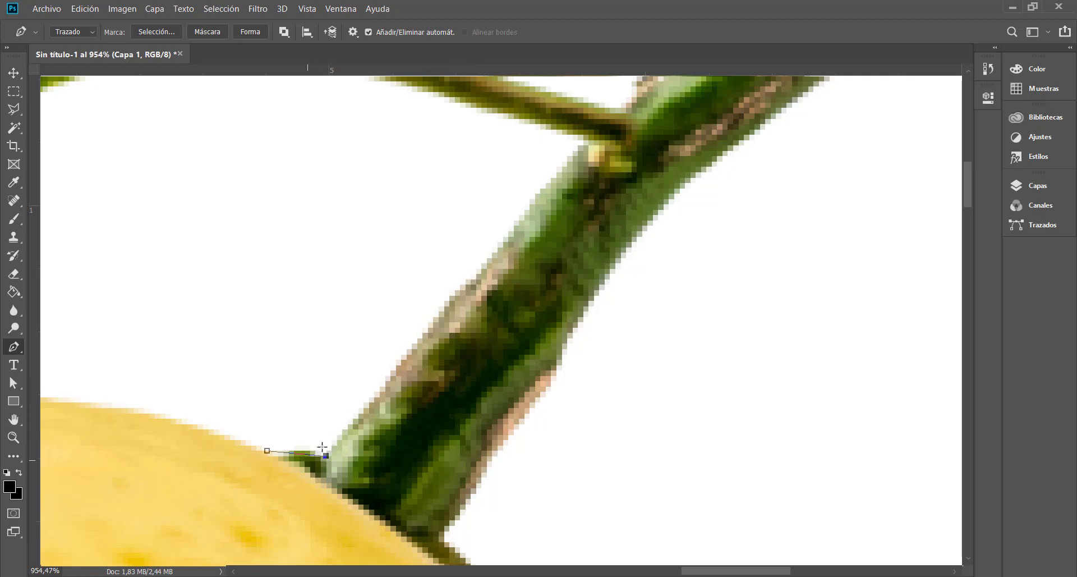
click(583, 139)
Continue the path along the stem's upper edge and around its cut tip with three more anchor points
drag(616, 153, 414, 414)
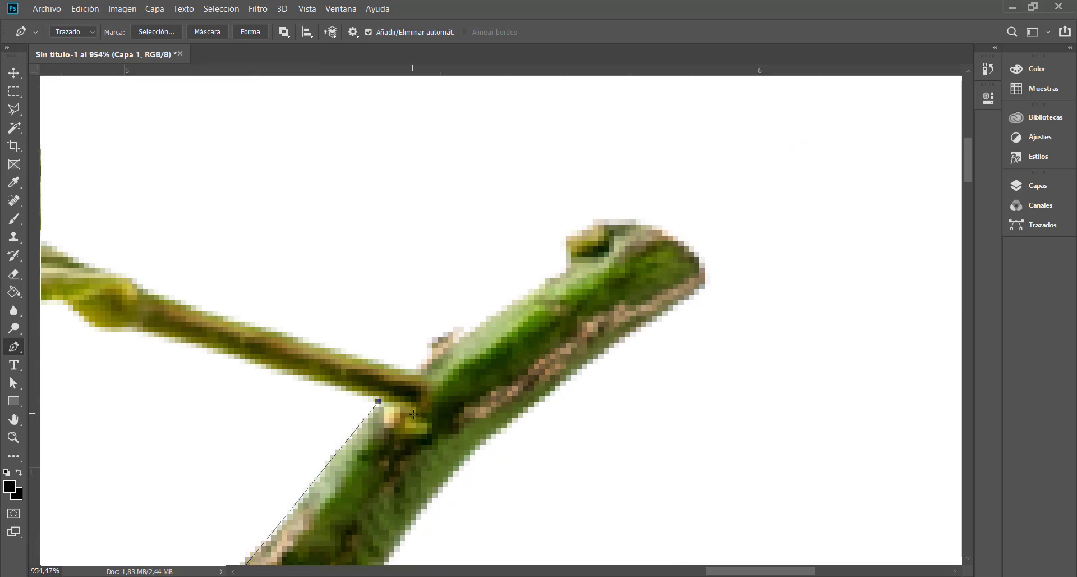
click(566, 267)
click(657, 229)
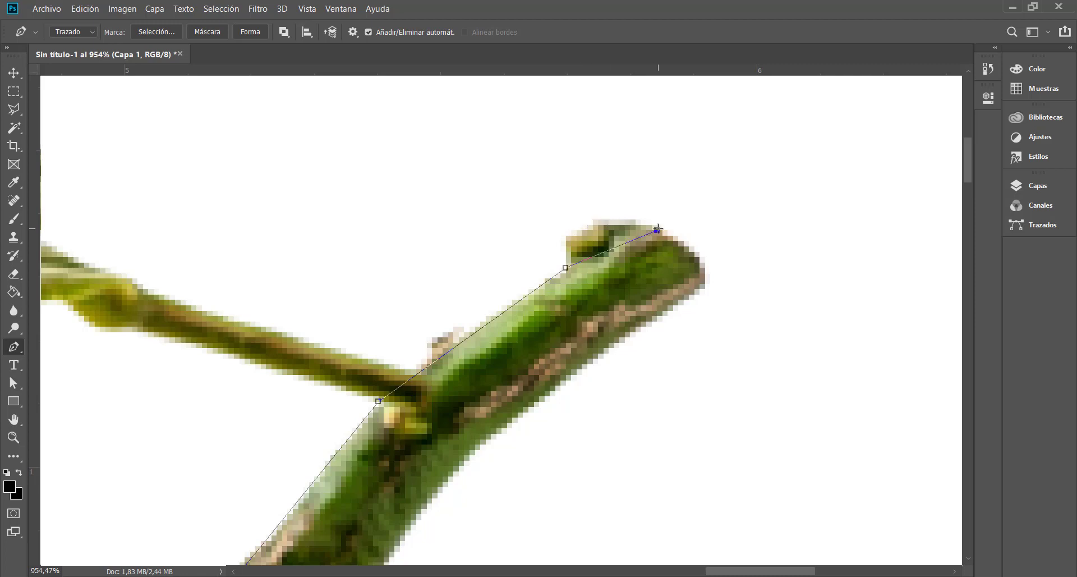
click(704, 277)
Try continuing the path down the stem's right side to its base, and revert the history to the anchor at the stem's tip
drag(608, 387, 678, 260)
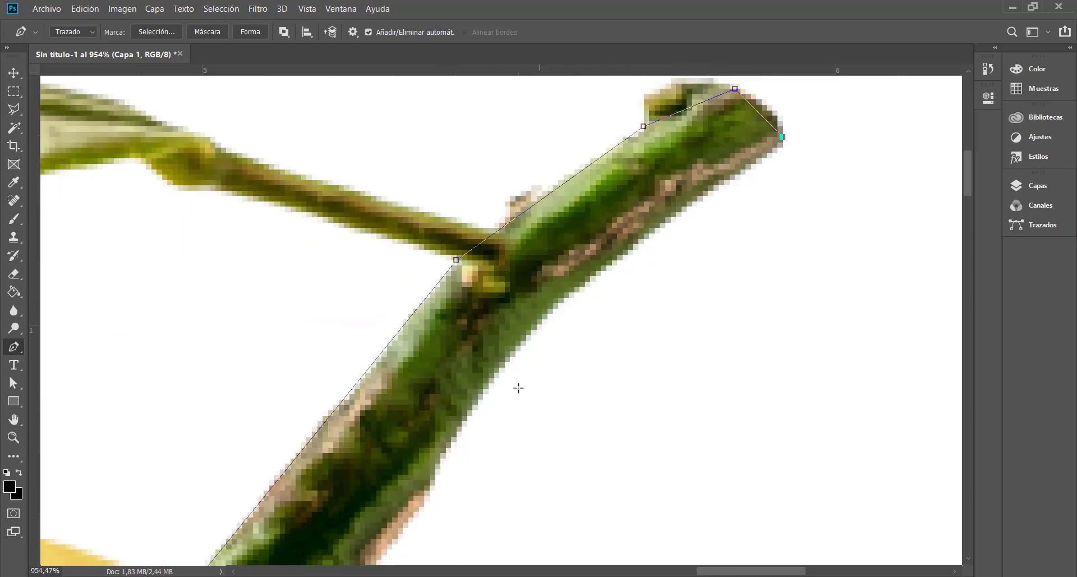
click(435, 469)
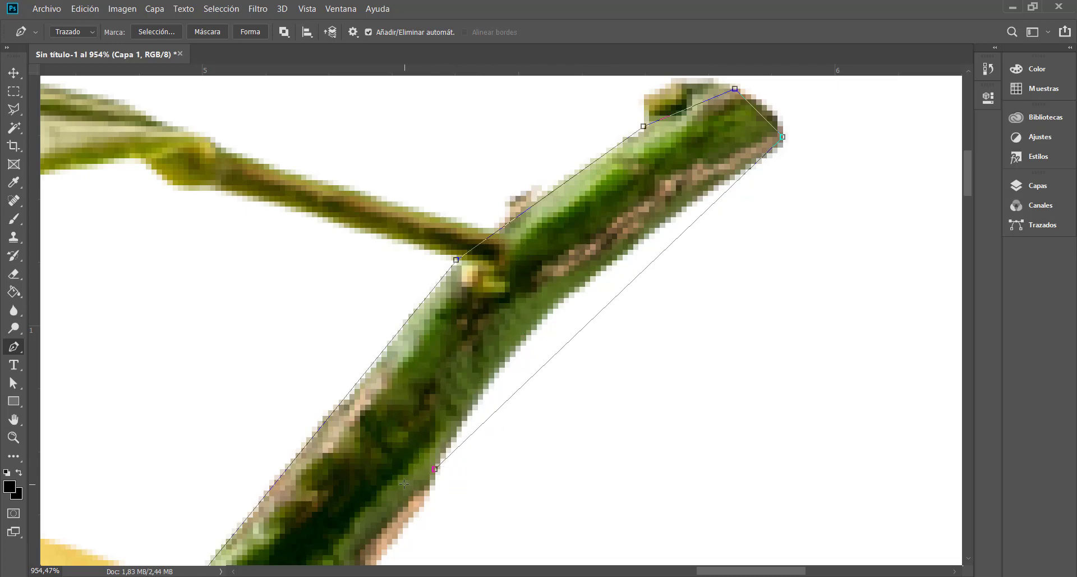
drag(404, 484, 549, 248)
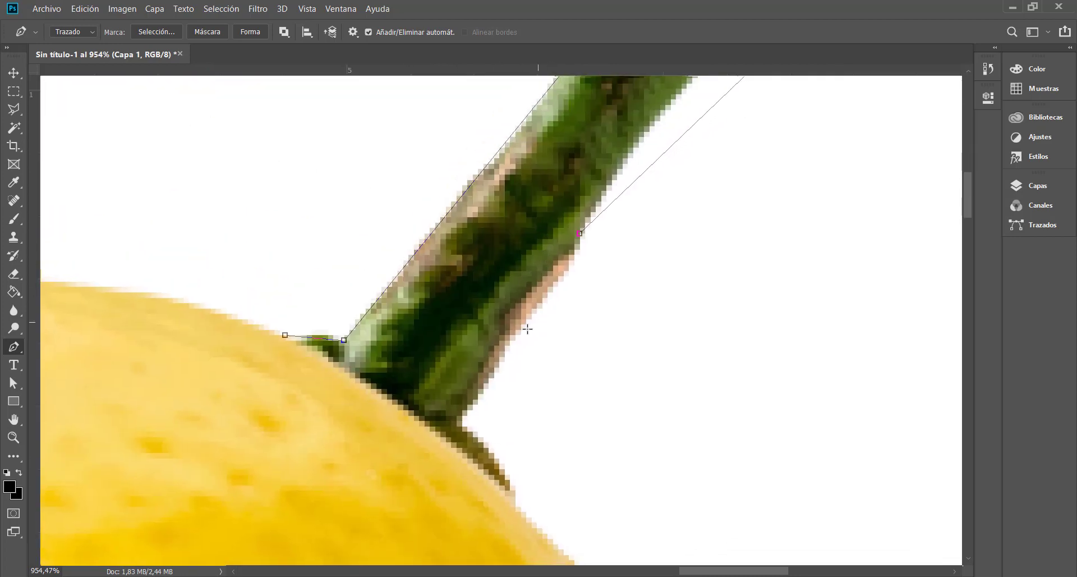
click(458, 422)
key(ctrl+z)
click(987, 70)
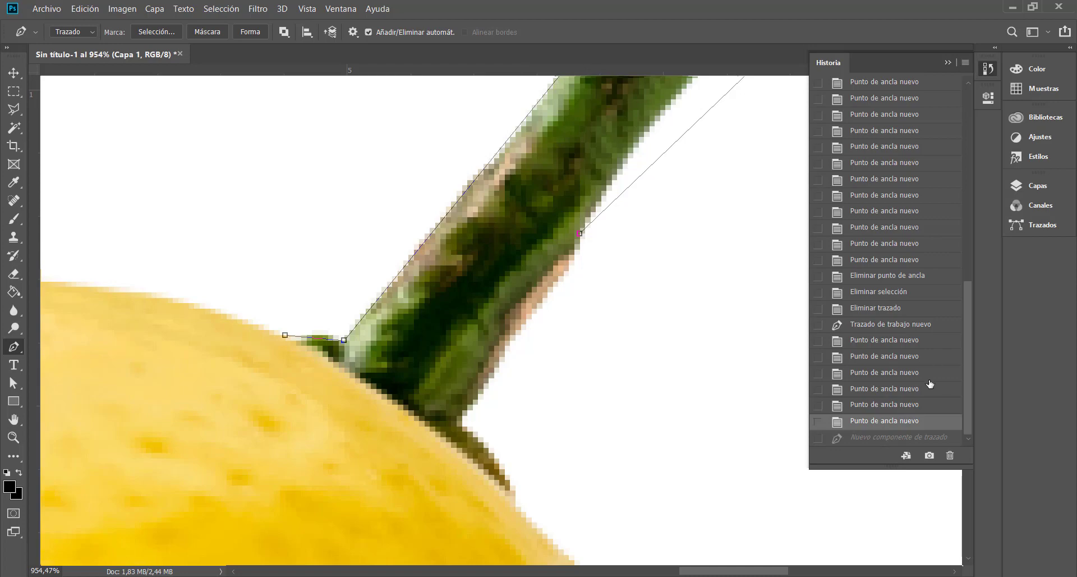
click(898, 405)
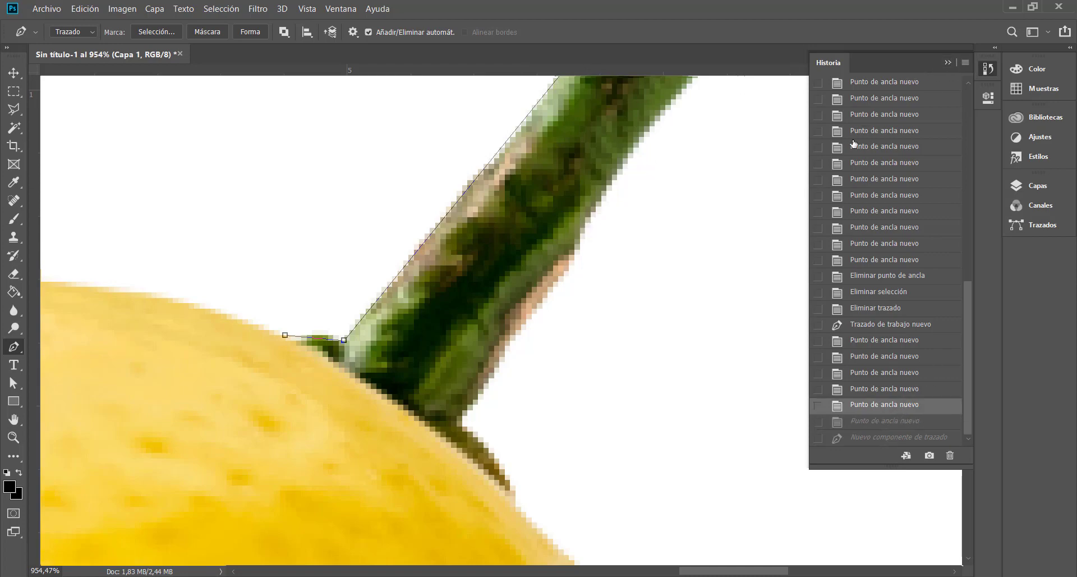
click(947, 62)
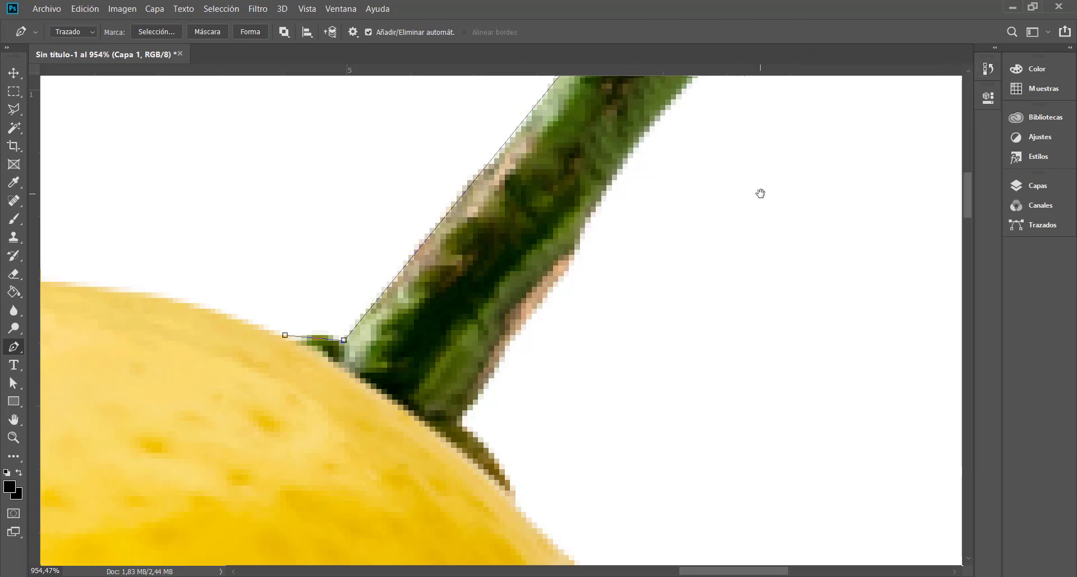
Extend the path from the stem's tip down its right side to the base and on to the lemon's edge
drag(760, 193, 594, 430)
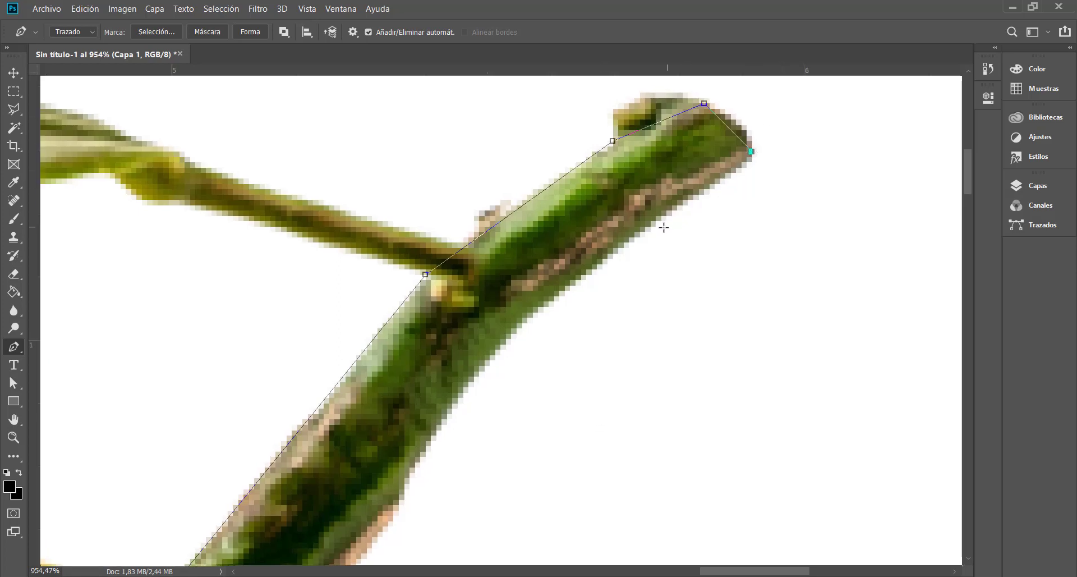
click(403, 494)
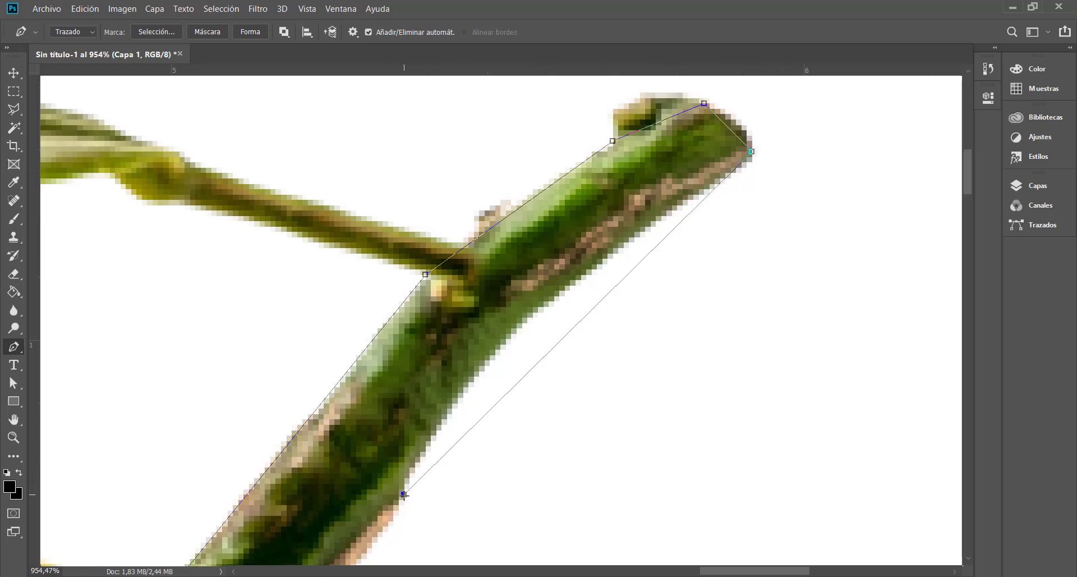
drag(469, 344, 651, 70)
click(466, 401)
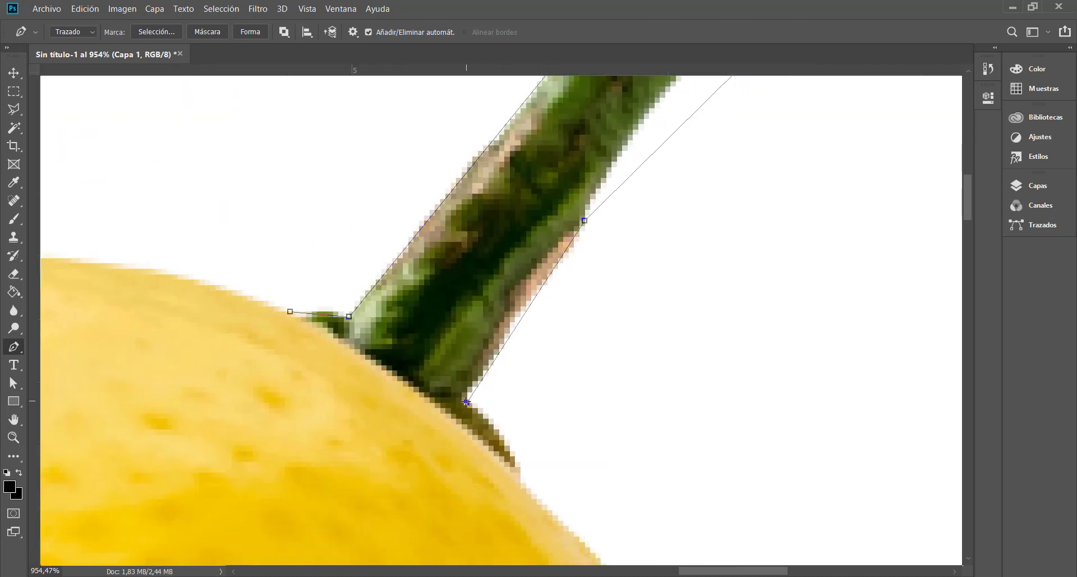
click(520, 482)
Close the stem path at its starting anchor on the lemon's edge
scroll(288, 319, up, 3)
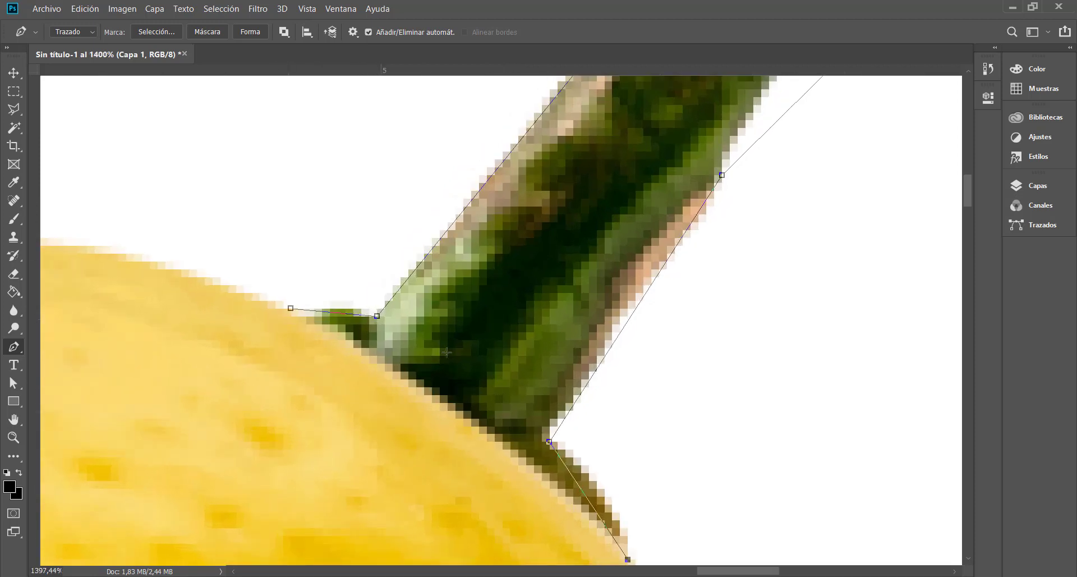
scroll(311, 341, down, 2)
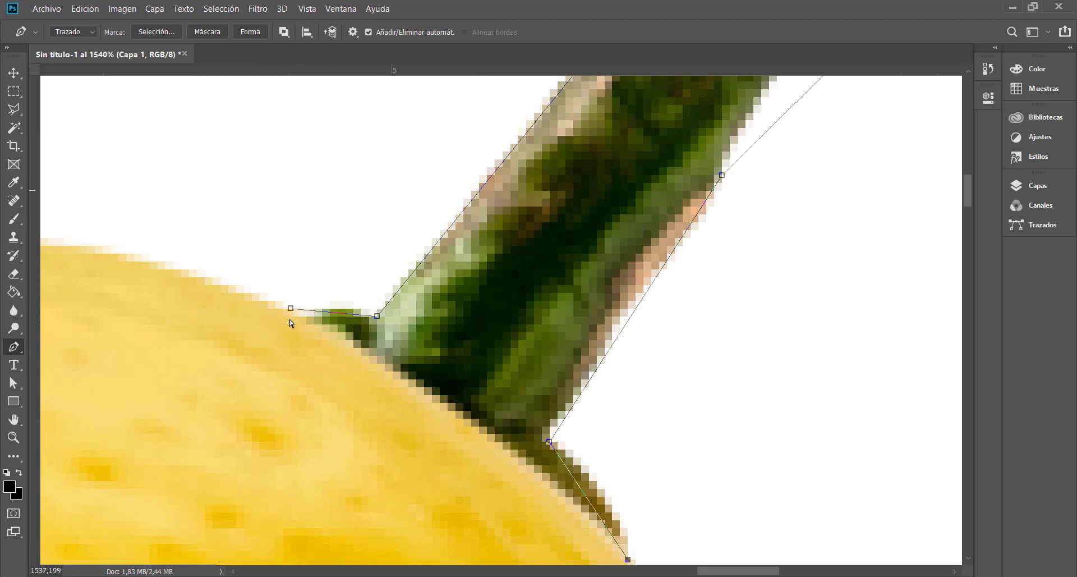
scroll(290, 318, up, 3)
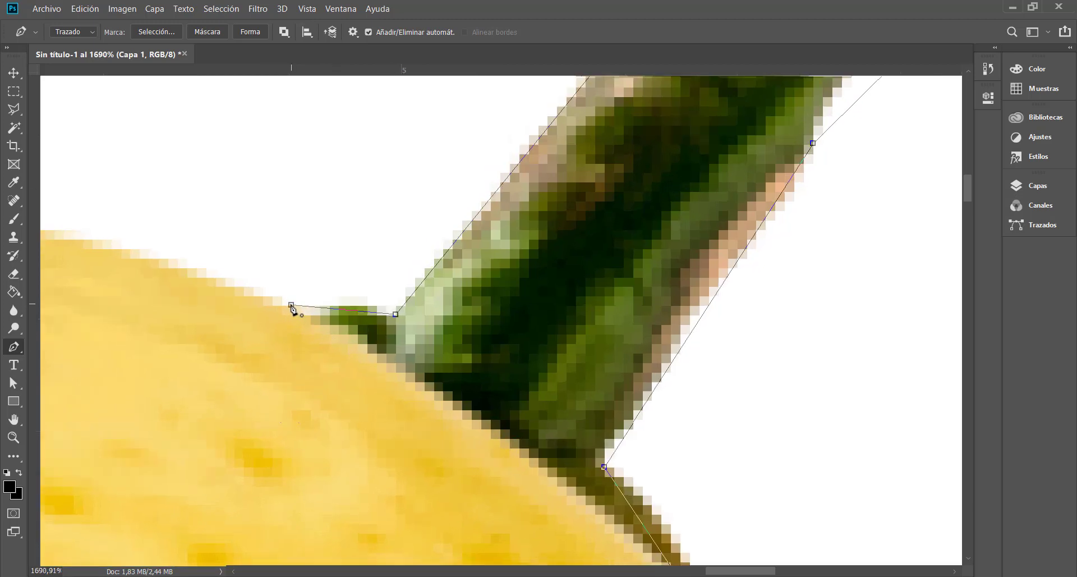
scroll(291, 307, up, 2)
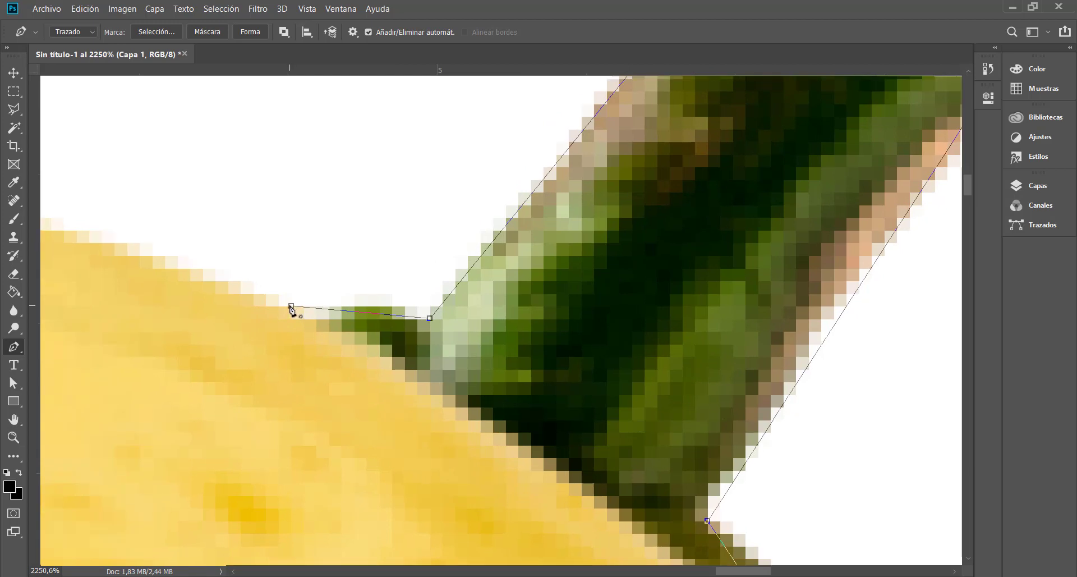
click(292, 306)
scroll(508, 311, down, 3)
scroll(508, 311, up, 3)
scroll(508, 313, up, 1)
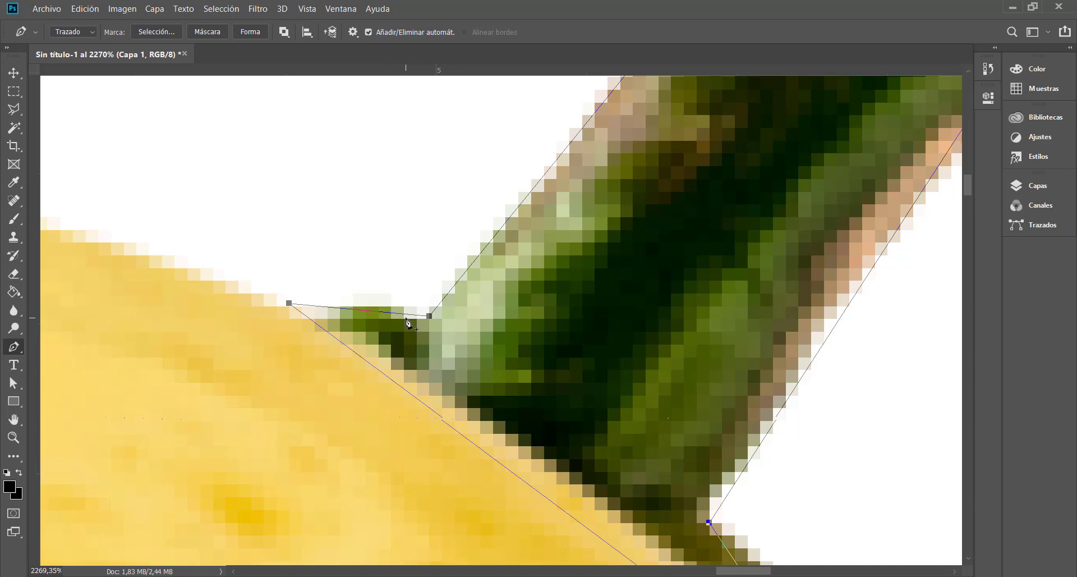
right_click(15, 353)
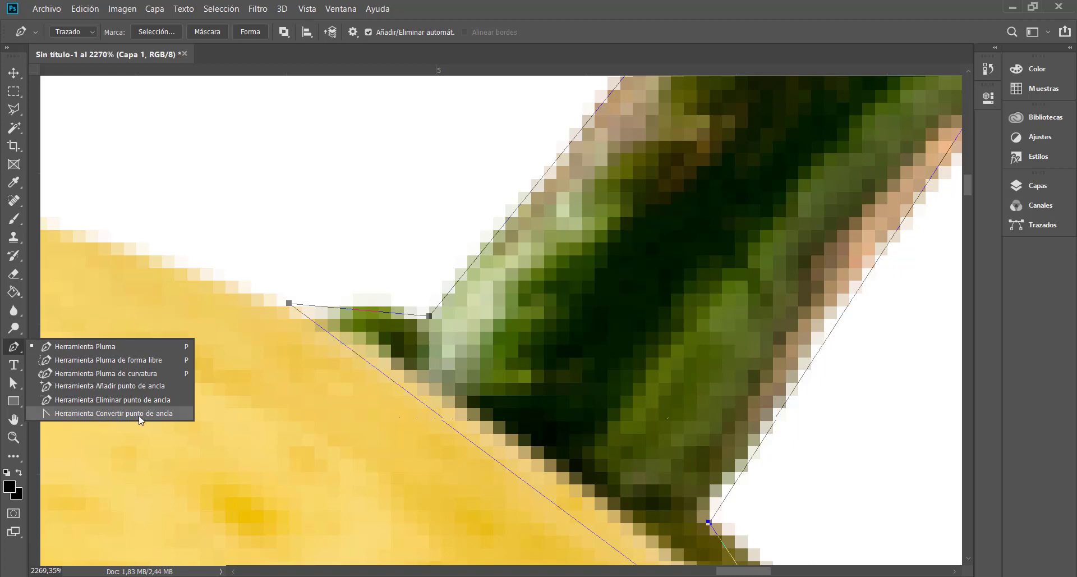
click(98, 415)
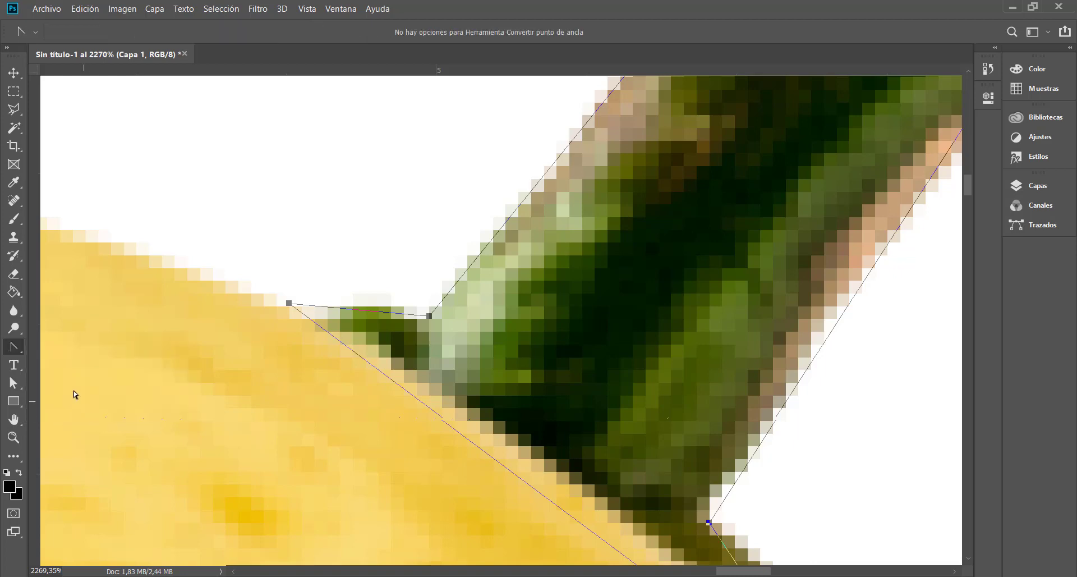
right_click(16, 346)
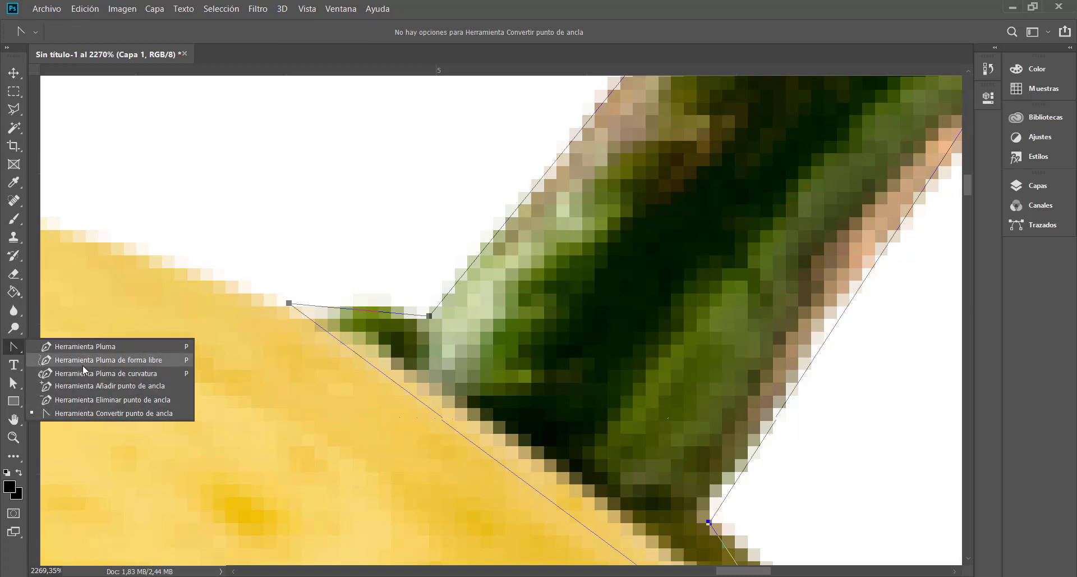
click(13, 348)
right_click(13, 348)
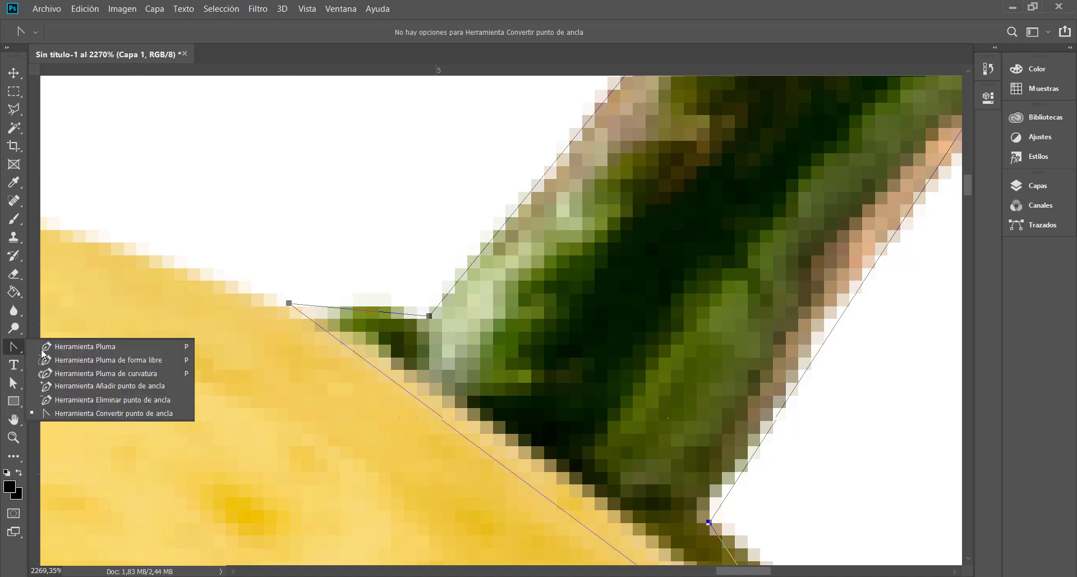
click(65, 350)
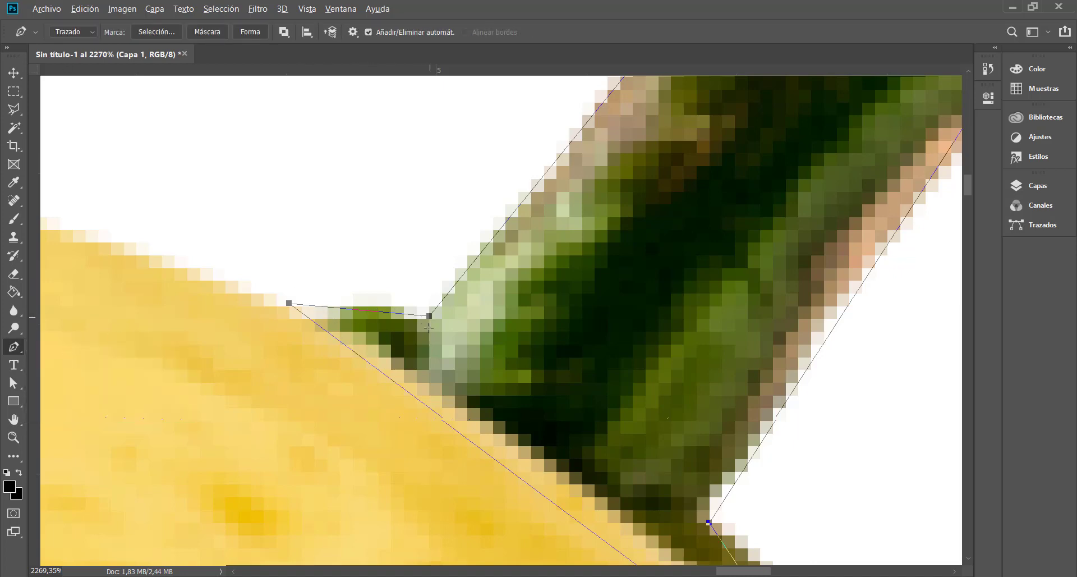
Pull out direction handles on the path's anchors to curve it along the stem's upper edge, past the leaf stalk and around the cut tip
key(alt)
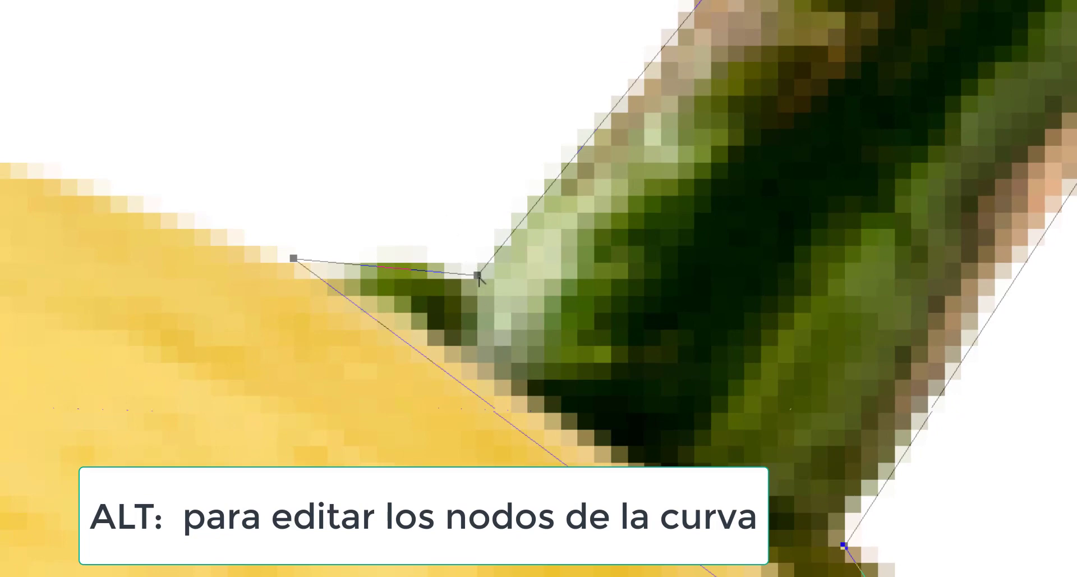
scroll(478, 276, up, 2)
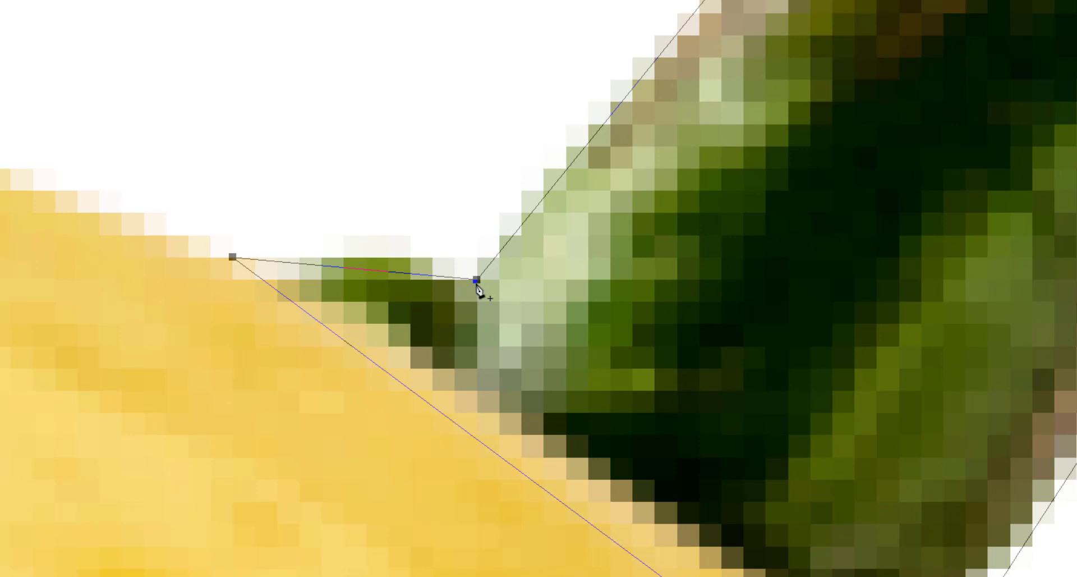
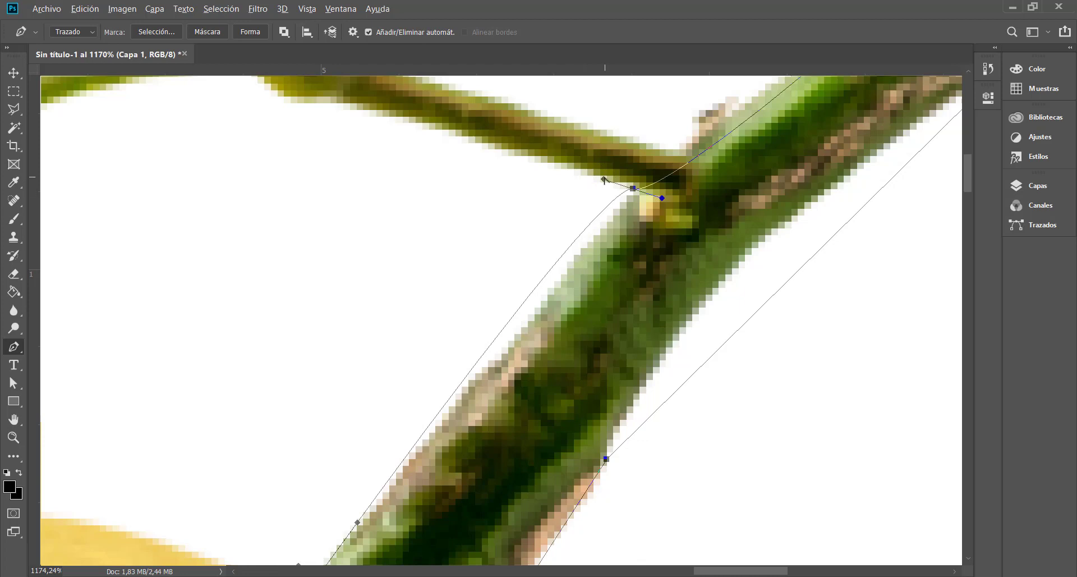
drag(603, 178, 507, 302)
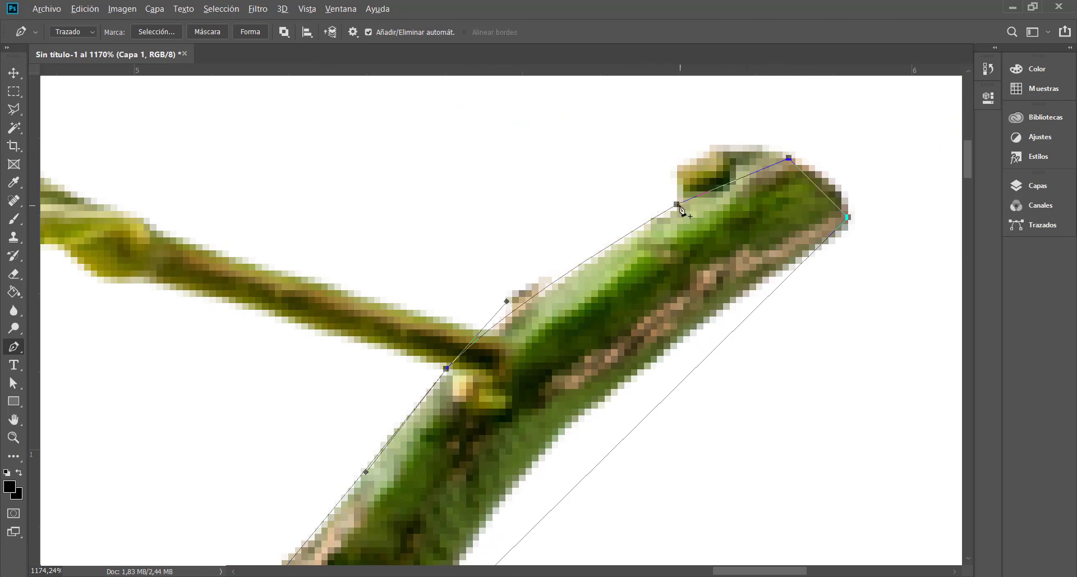
drag(677, 204, 669, 107)
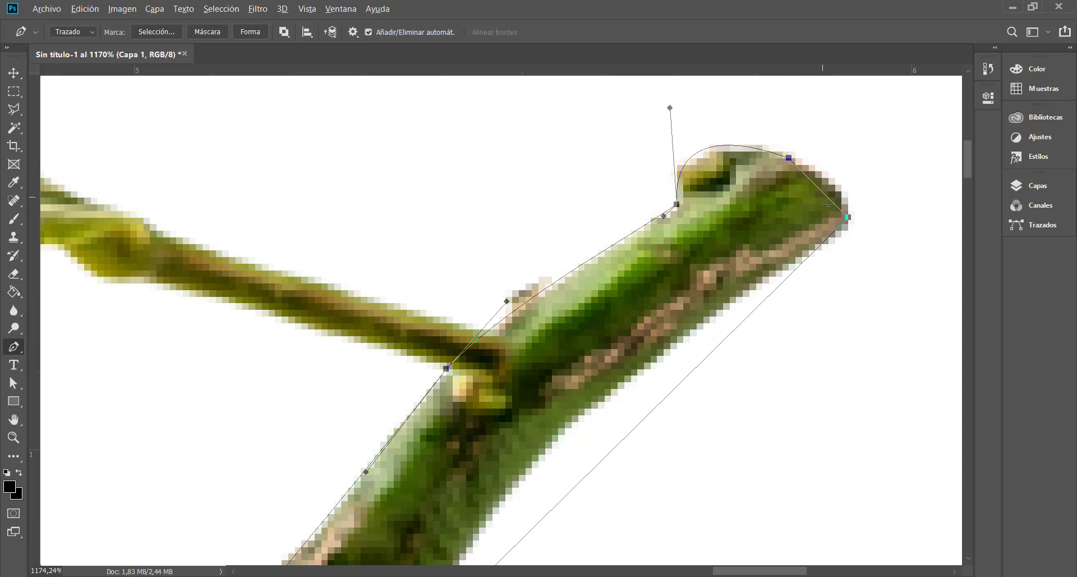
drag(847, 217, 850, 262)
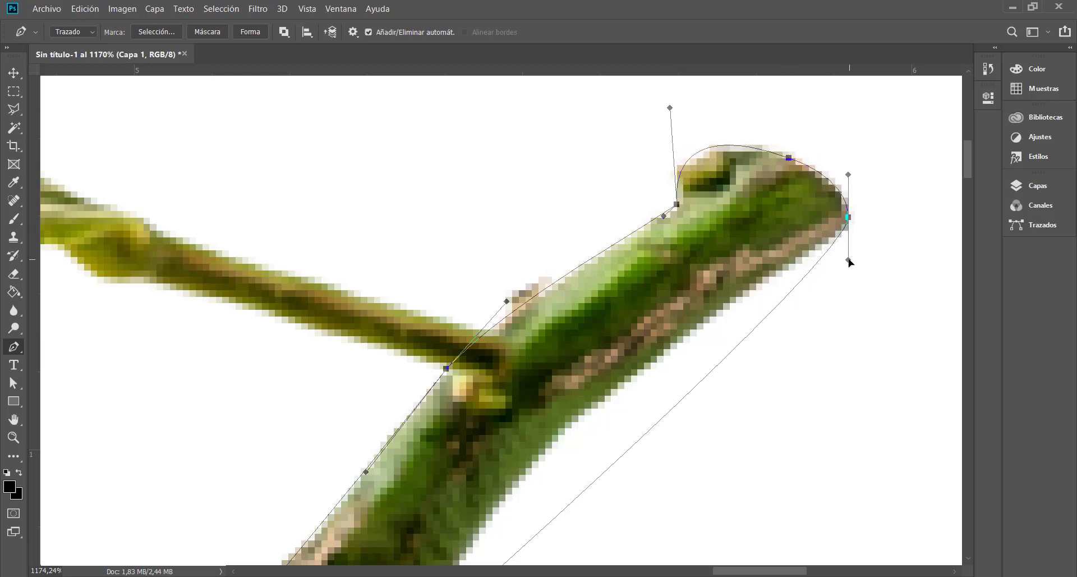
Reshape the segment below the stem's tip with the tip anchor's lower handle so it follows the stem's right edge
drag(779, 382, 782, 260)
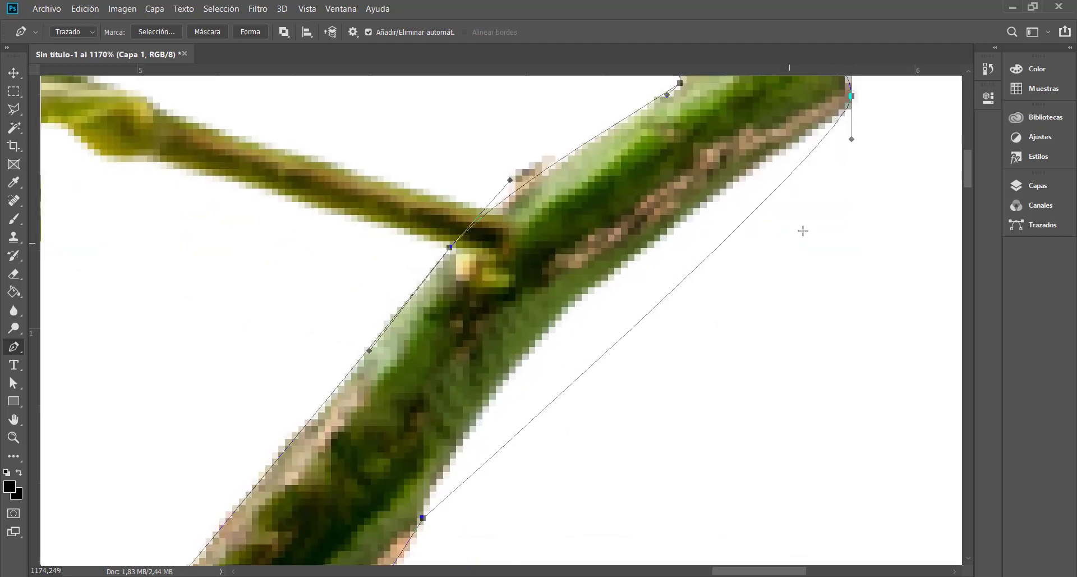
drag(851, 139, 482, 328)
drag(552, 402, 735, 200)
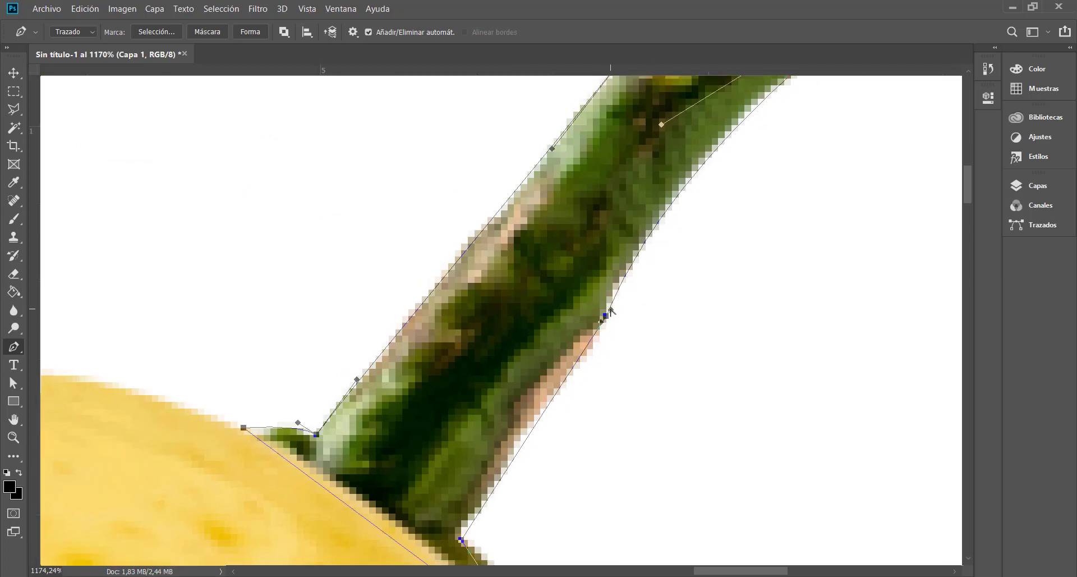
Try adjusting the lower handle of the anchor midway along the stem's right side, and revert the history to the previous handle change
mouse_move(606, 316)
mouse_down()
mouse_move(611, 293)
mouse_move(596, 323)
mouse_up()
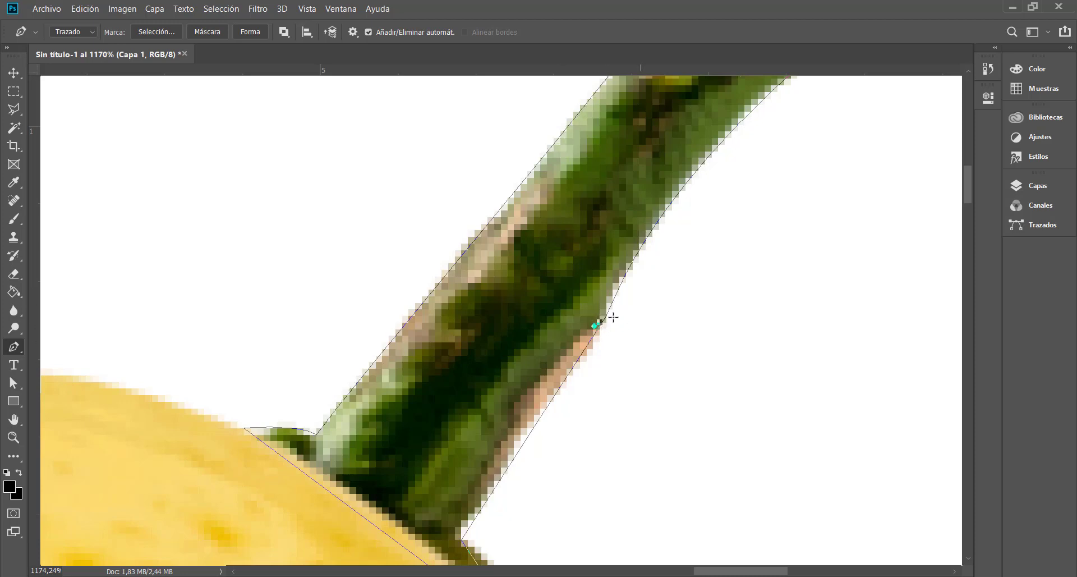
scroll(603, 320, up, 4)
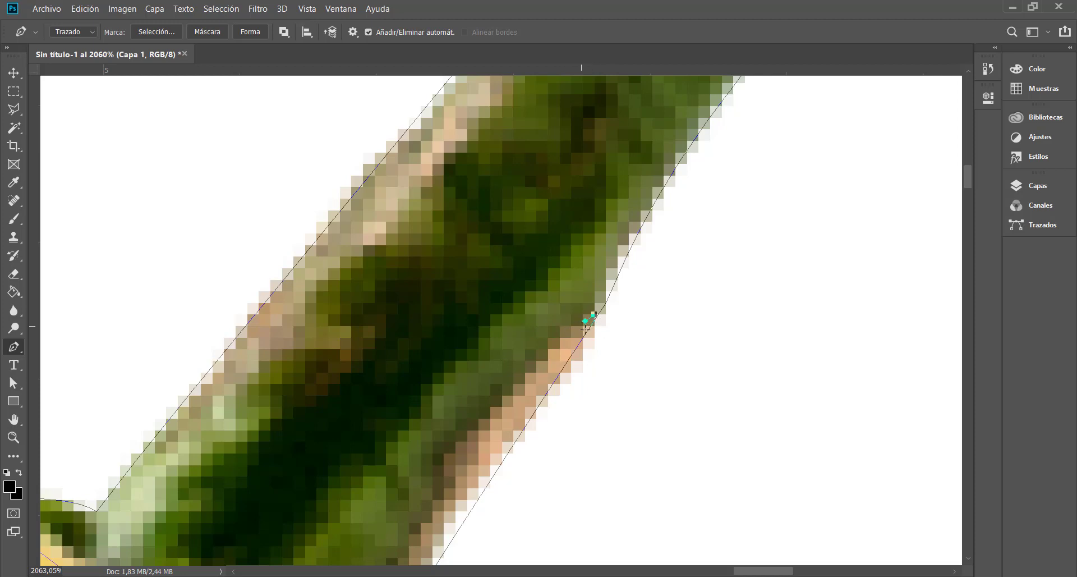
click(986, 71)
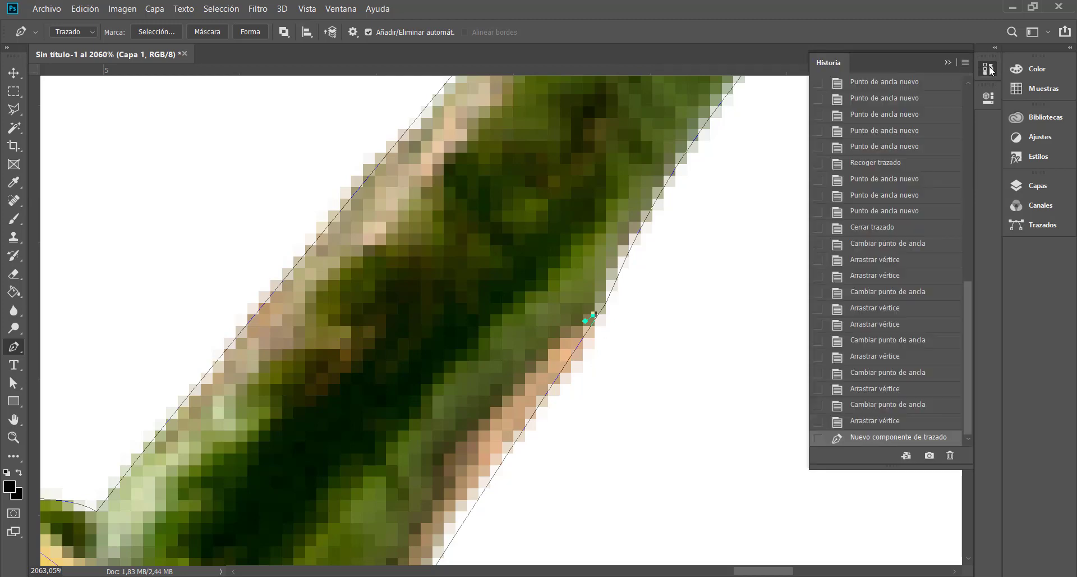
click(341, 10)
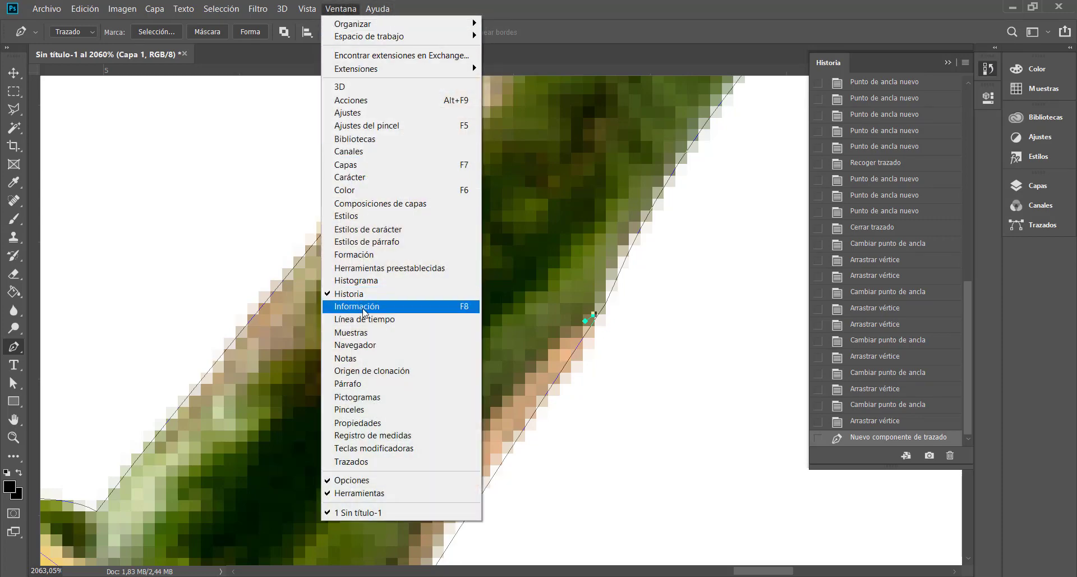
click(873, 55)
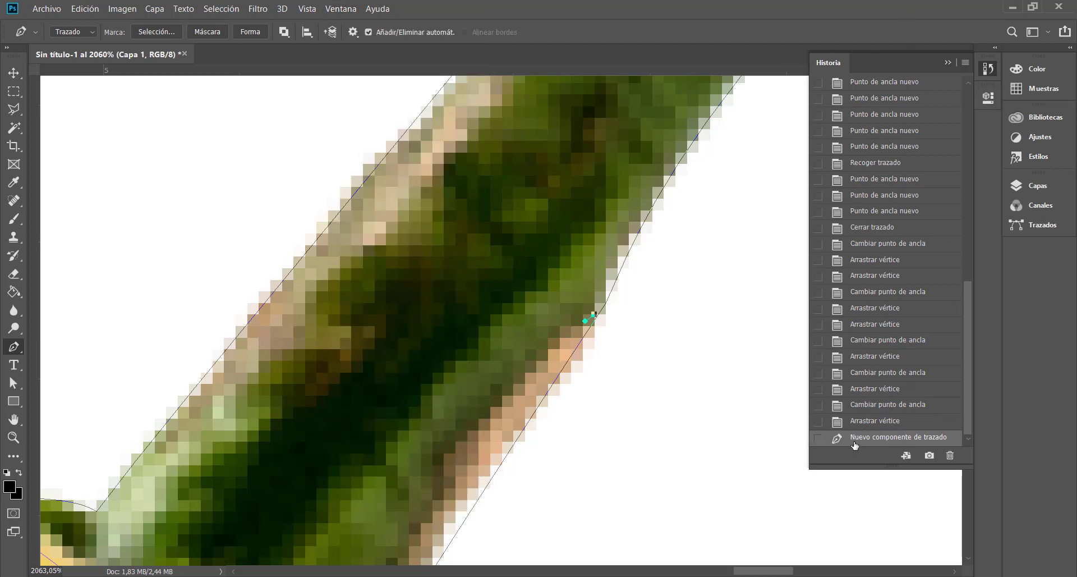
click(873, 421)
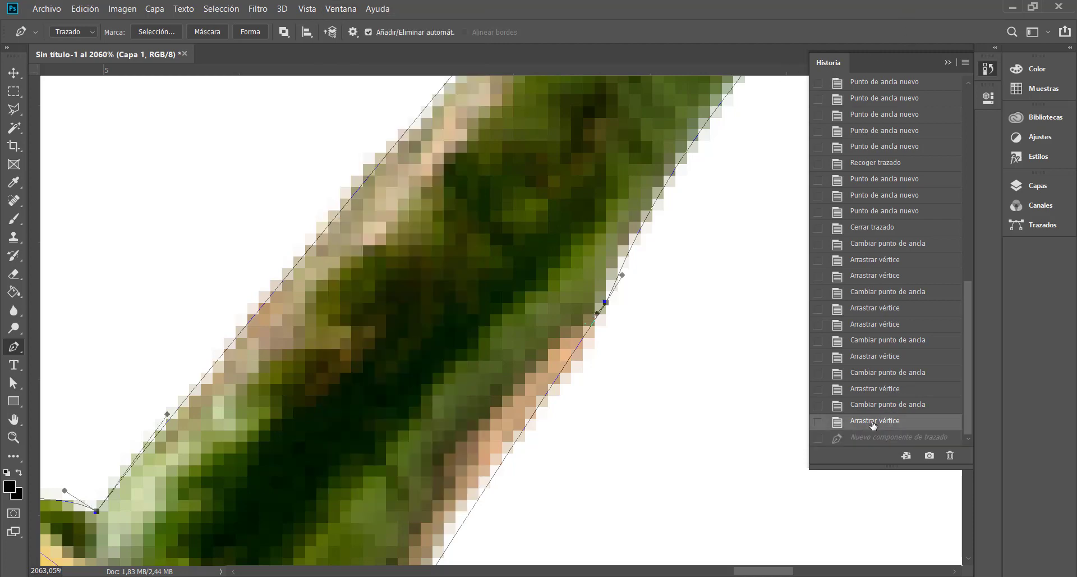
click(947, 62)
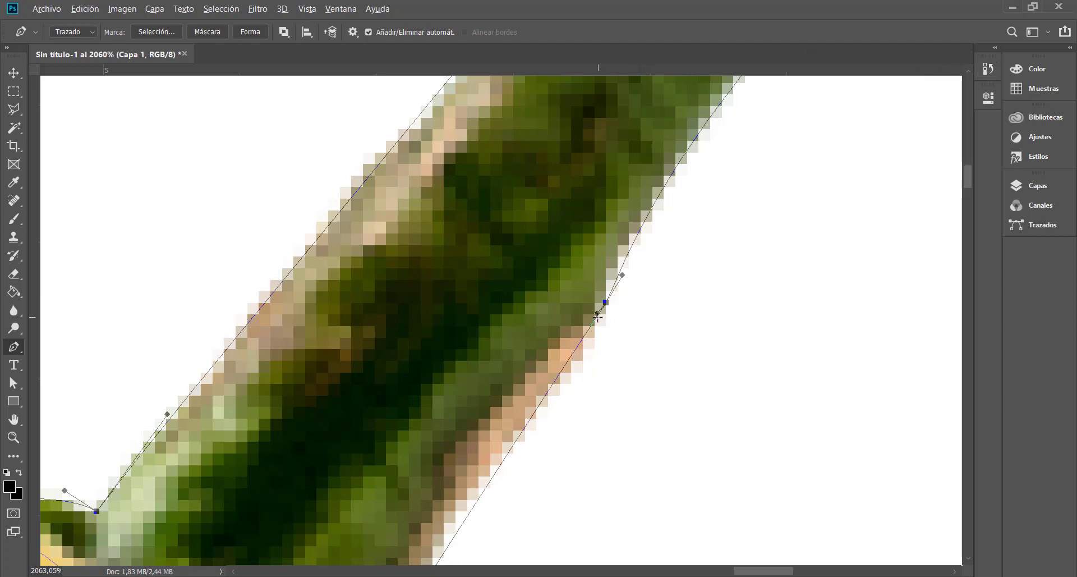
Adjust the handles of the right-side anchor and the base anchor to curve the stem's lower right edge and the flare at its base
drag(598, 314, 574, 319)
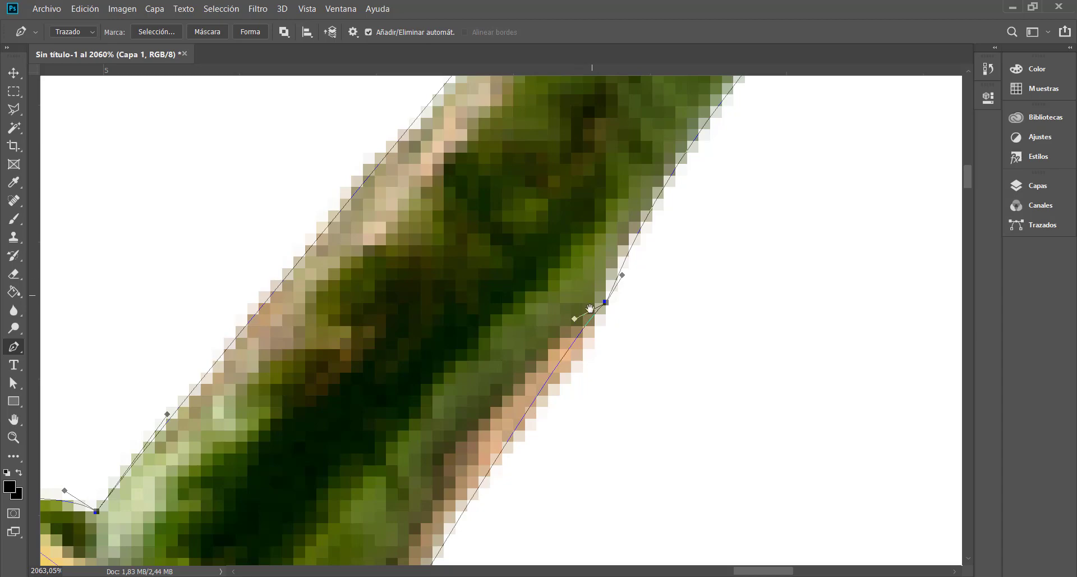
drag(644, 194, 669, 147)
drag(541, 418, 656, 180)
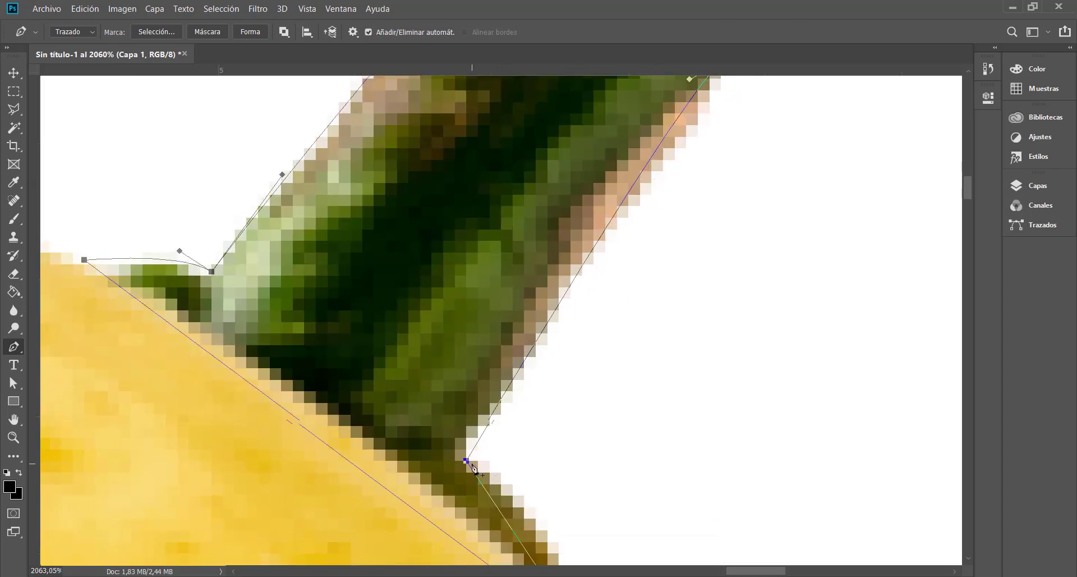
drag(466, 462, 459, 496)
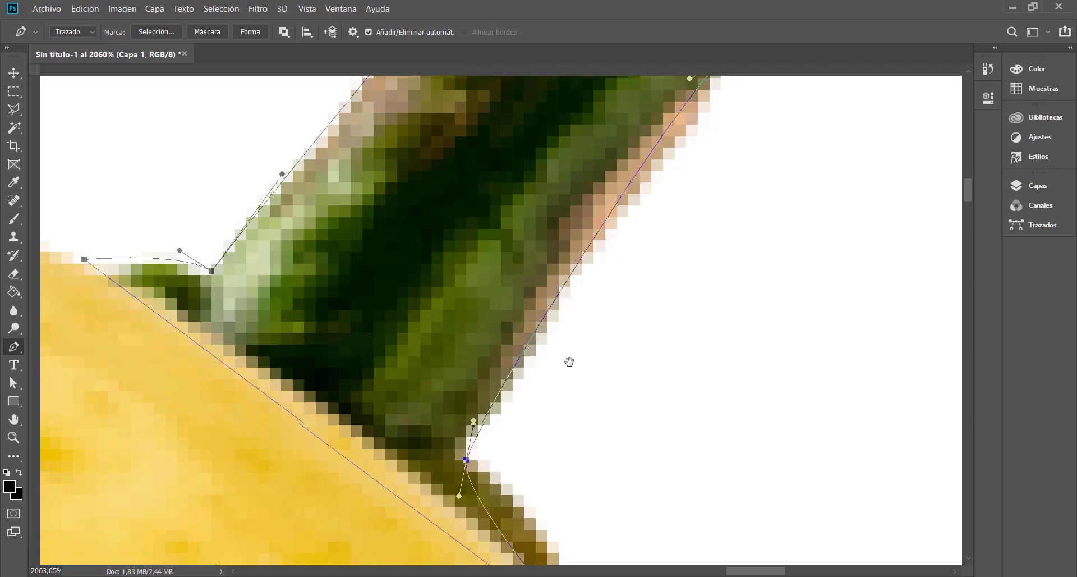
scroll(567, 360, down, 3)
drag(451, 307, 541, 300)
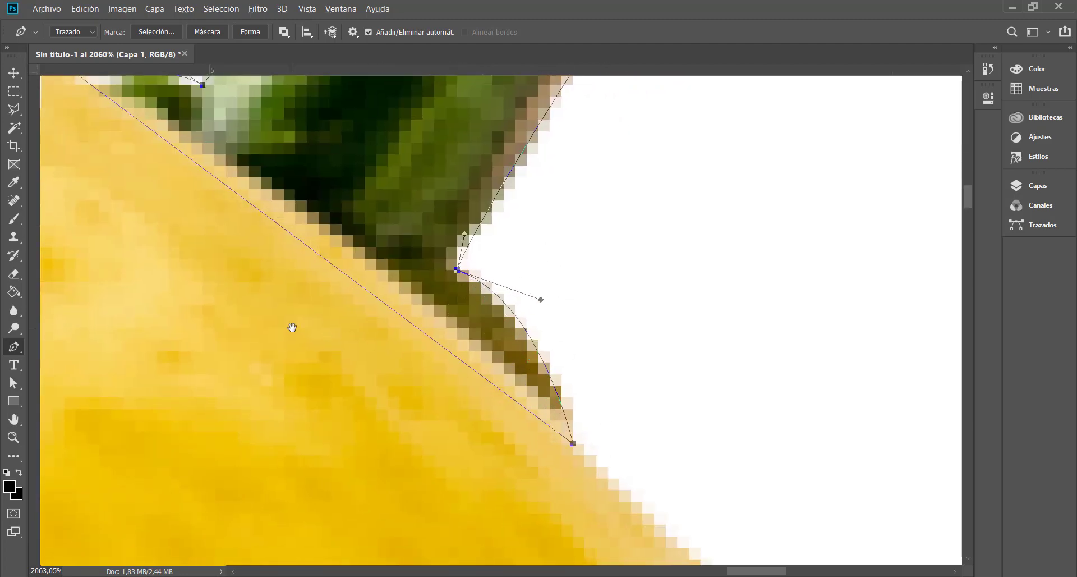
Pull a handle from the starting anchor to bend the closing segment along the lemon's edge beneath the stem
drag(305, 341, 392, 409)
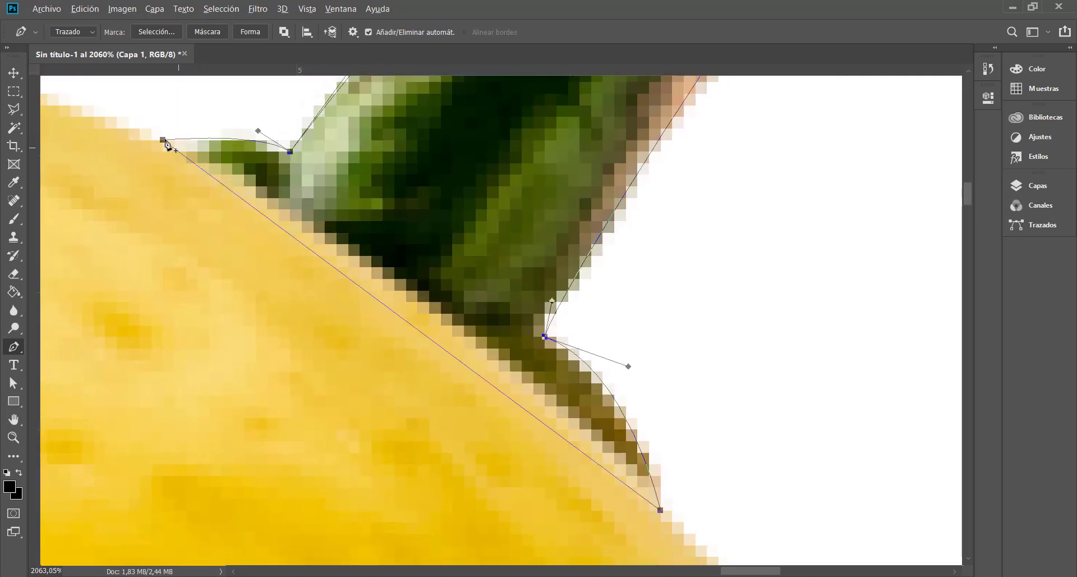
click(162, 139)
drag(164, 146, 375, 235)
scroll(461, 250, down, 9)
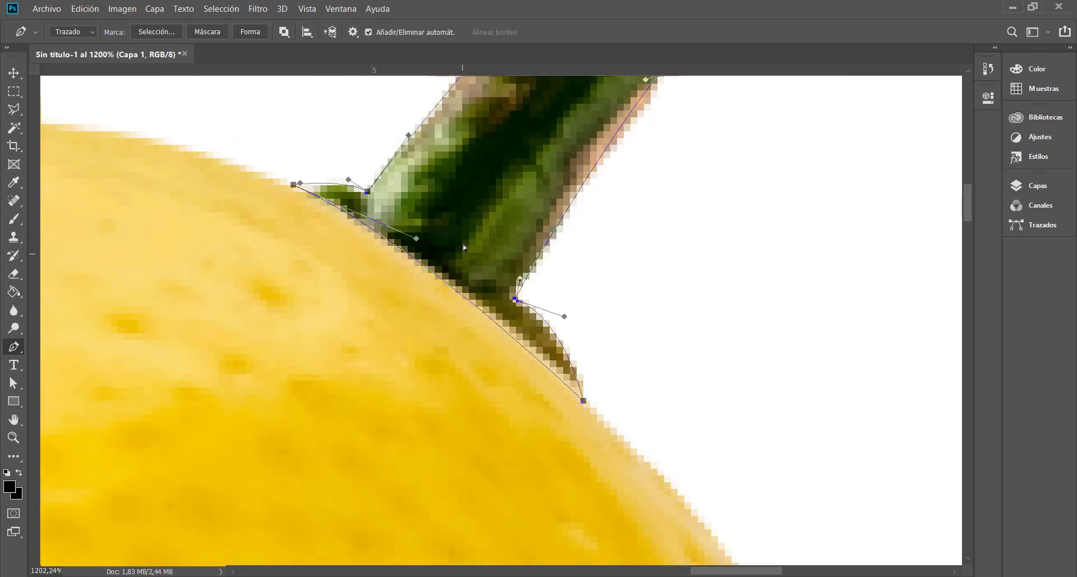
Hide the lemon layer Capa 1 to show the complete stem path against the white background
drag(596, 179, 464, 339)
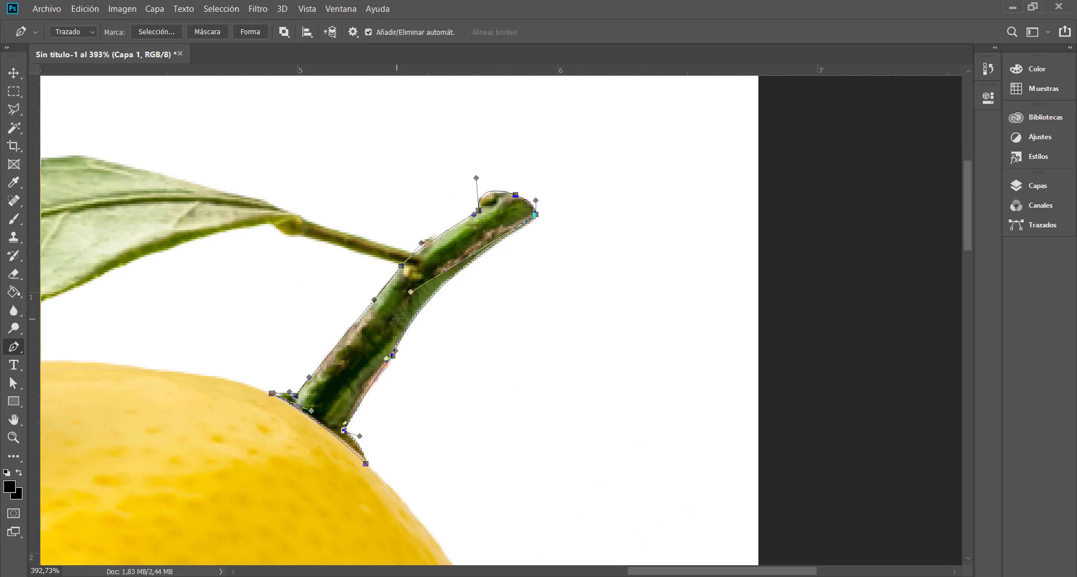
scroll(397, 318, up, 1)
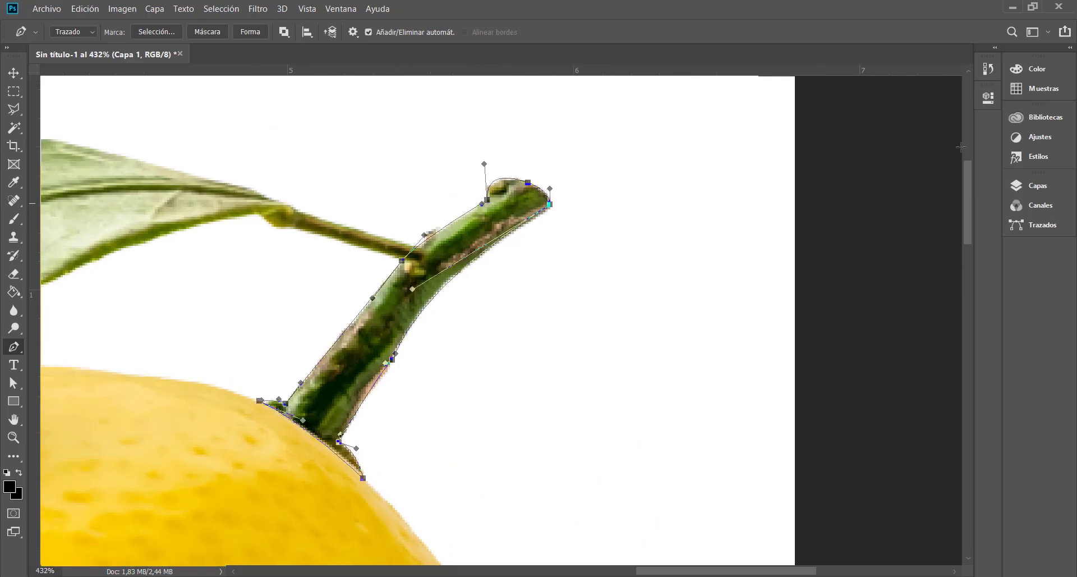
click(1038, 185)
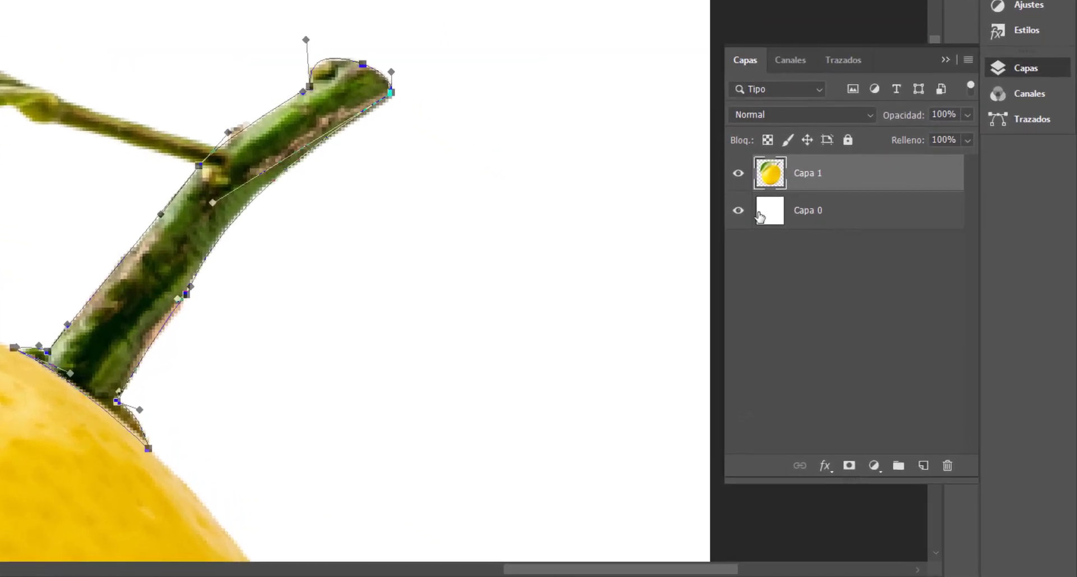
click(738, 173)
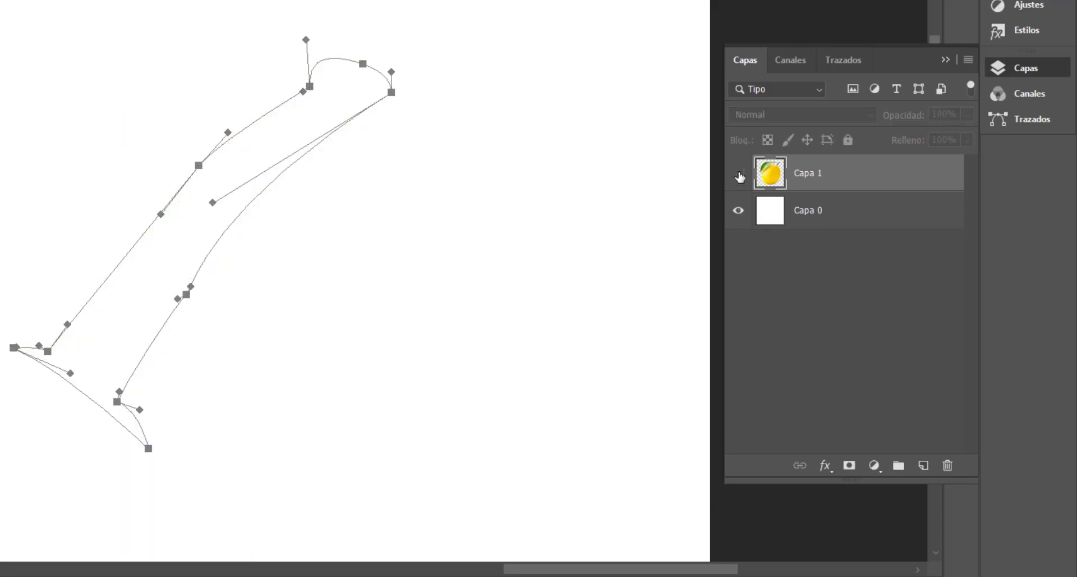
Make the lemon layer Capa 1 visible again beneath the stem path
click(738, 173)
click(738, 174)
click(738, 173)
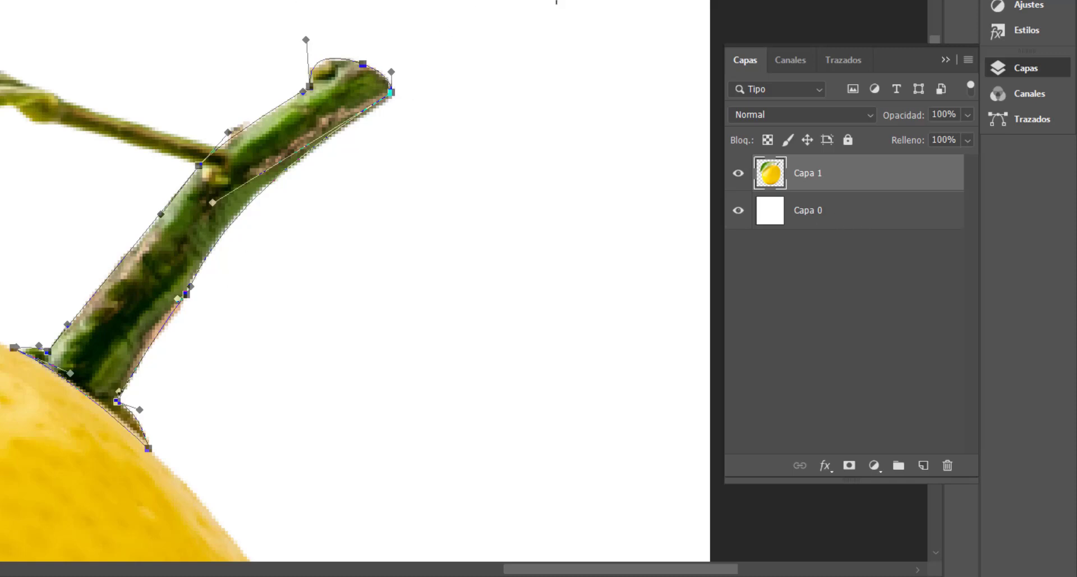
Save the stem's work path under the name PALITO
click(863, 61)
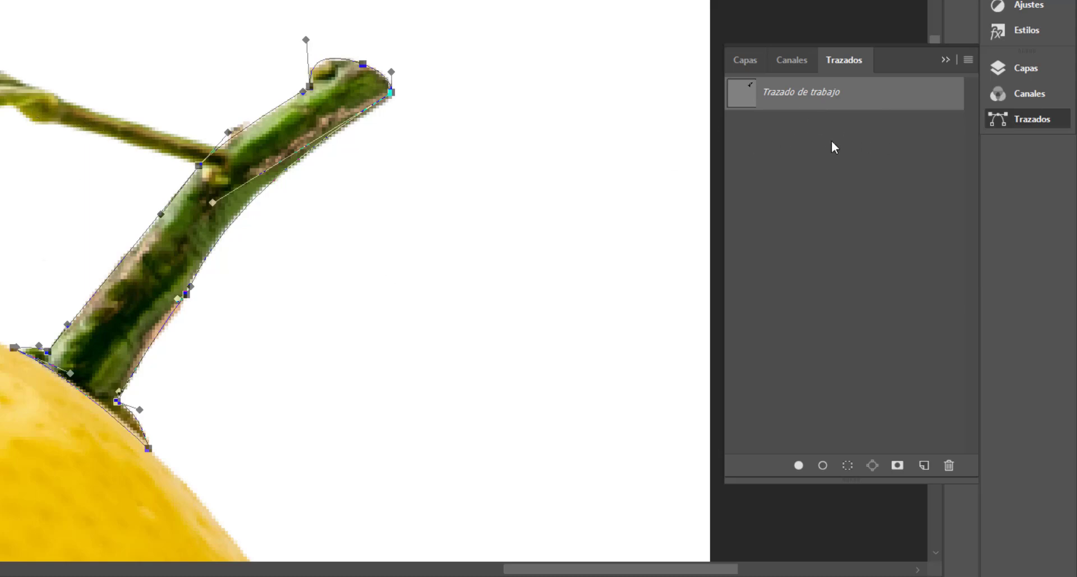
scroll(207, 224, up, 2)
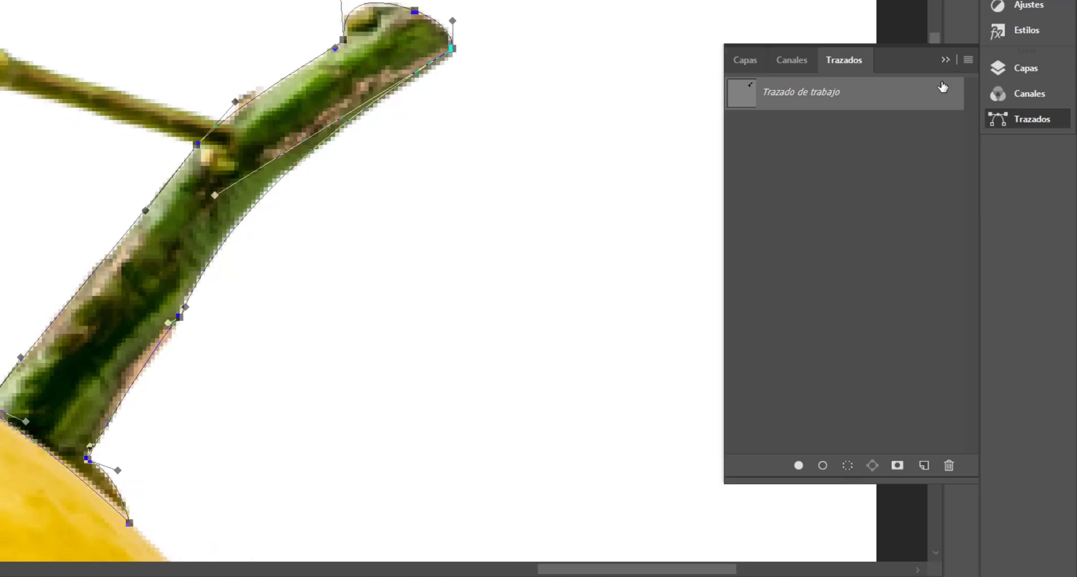
right_click(863, 90)
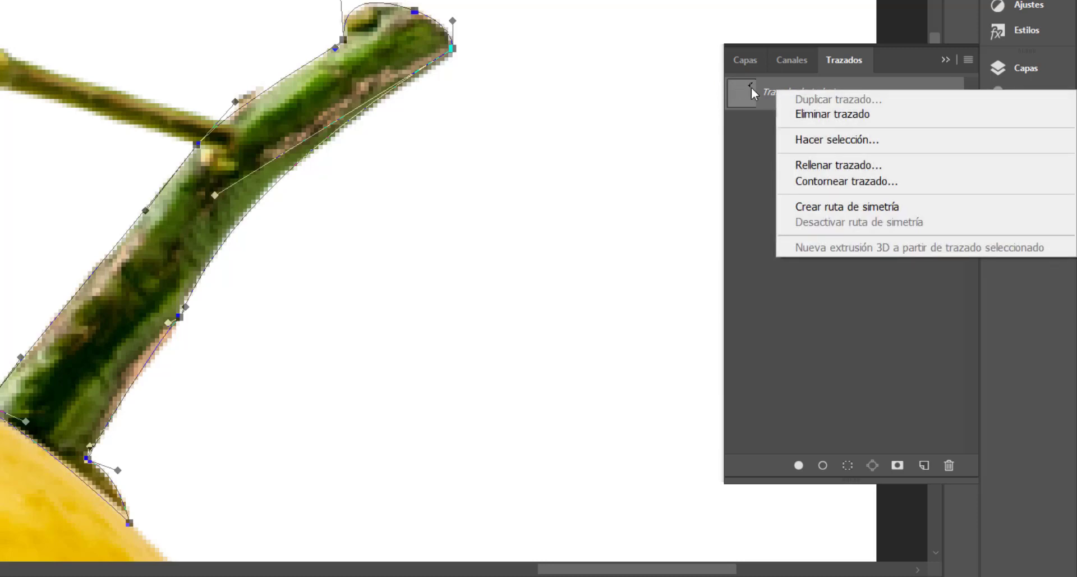
click(755, 90)
right_click(777, 93)
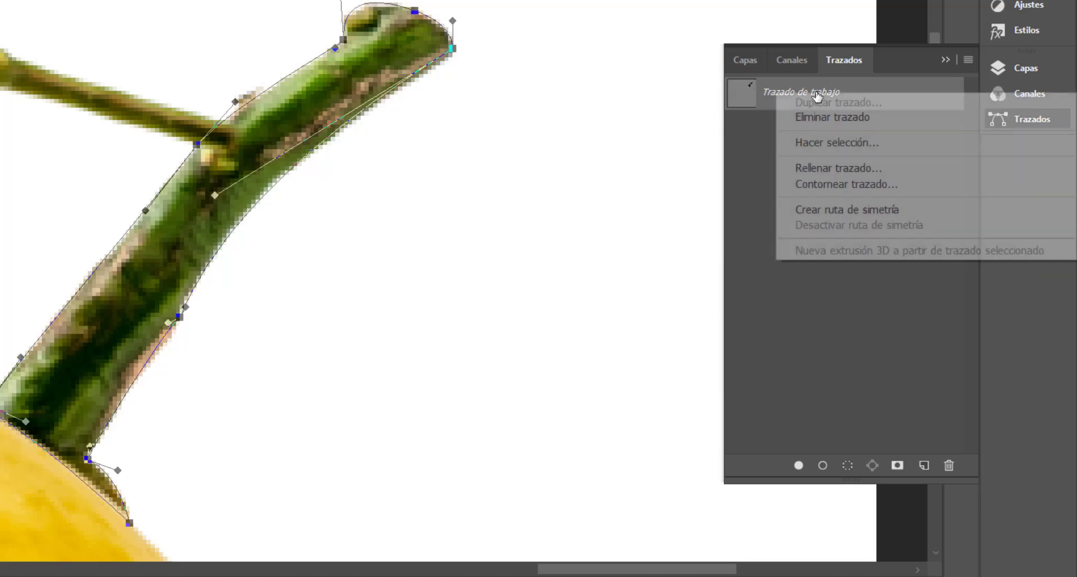
click(759, 116)
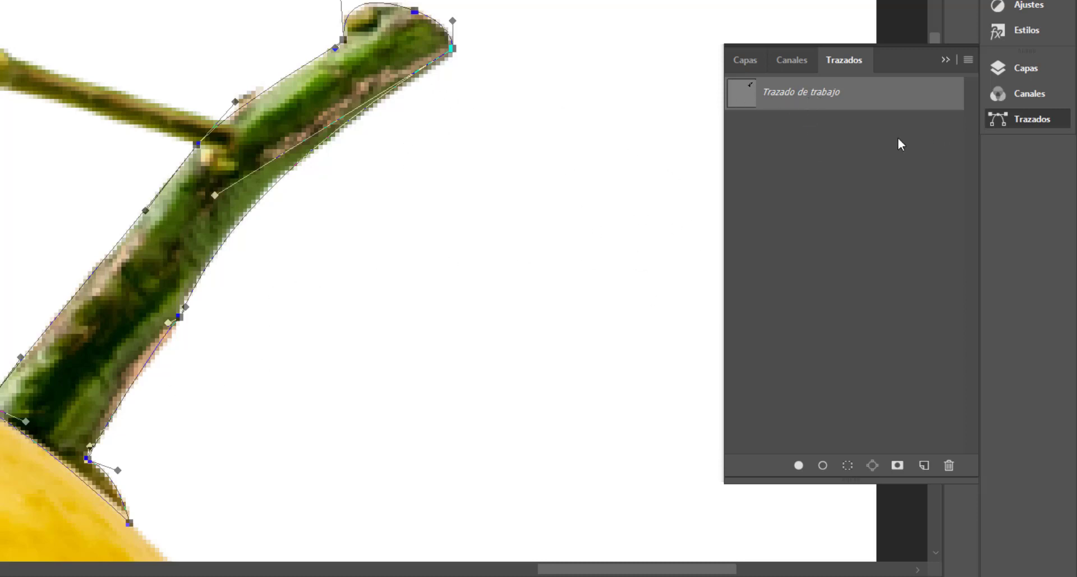
double_click(807, 103)
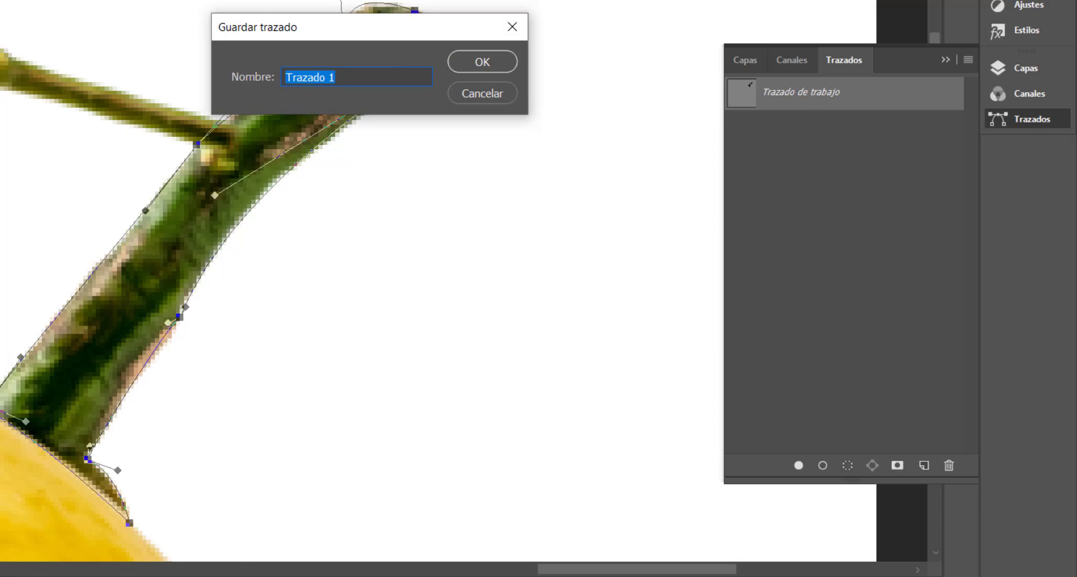
text(PALITO)
click(502, 63)
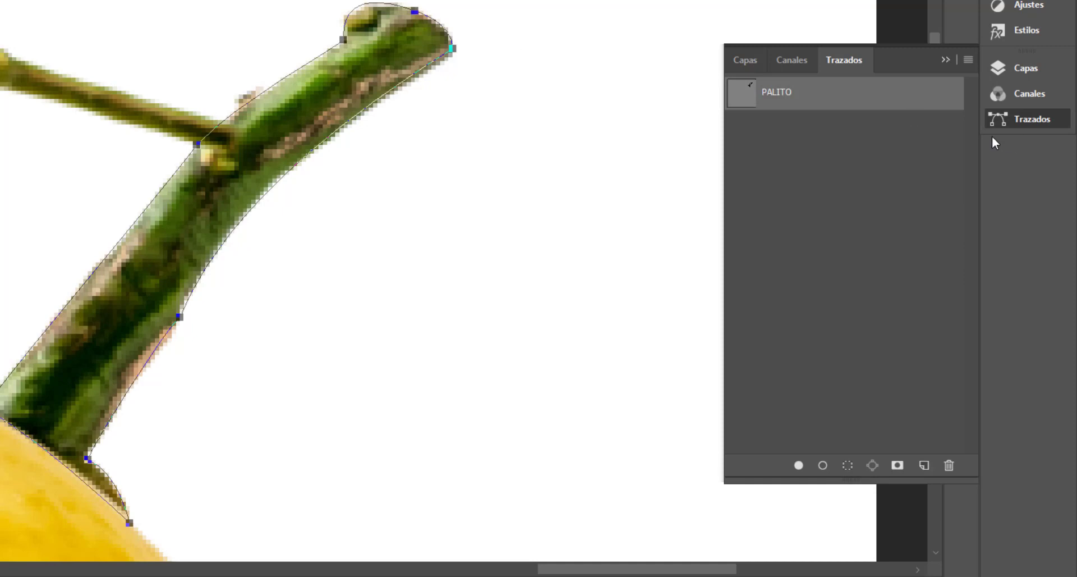
Make a new anti-aliased selection from the PALITO path with a feather radius of 0 pixels
right_click(806, 99)
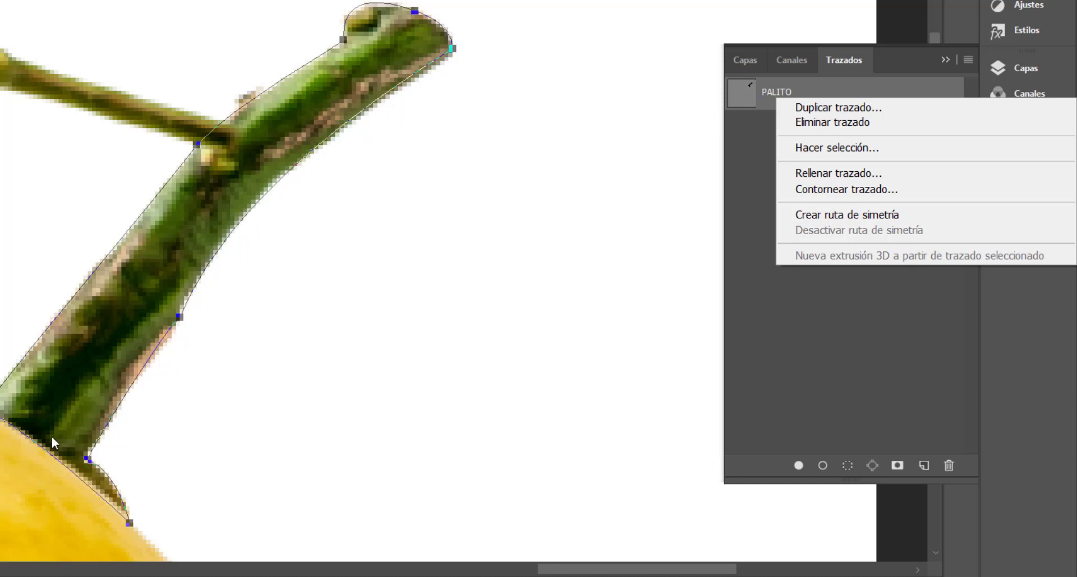
click(853, 155)
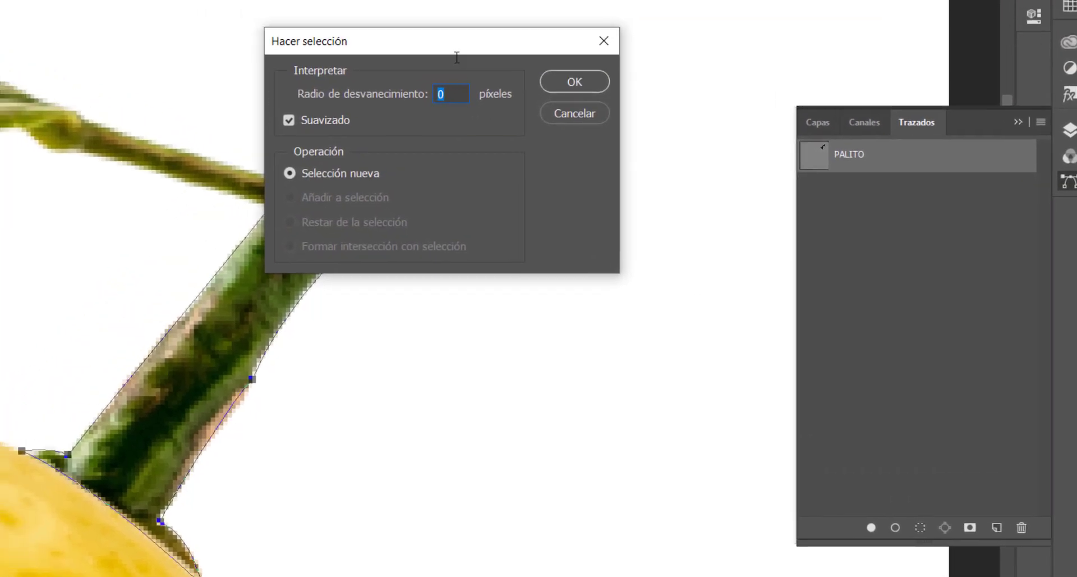
drag(457, 56, 722, 11)
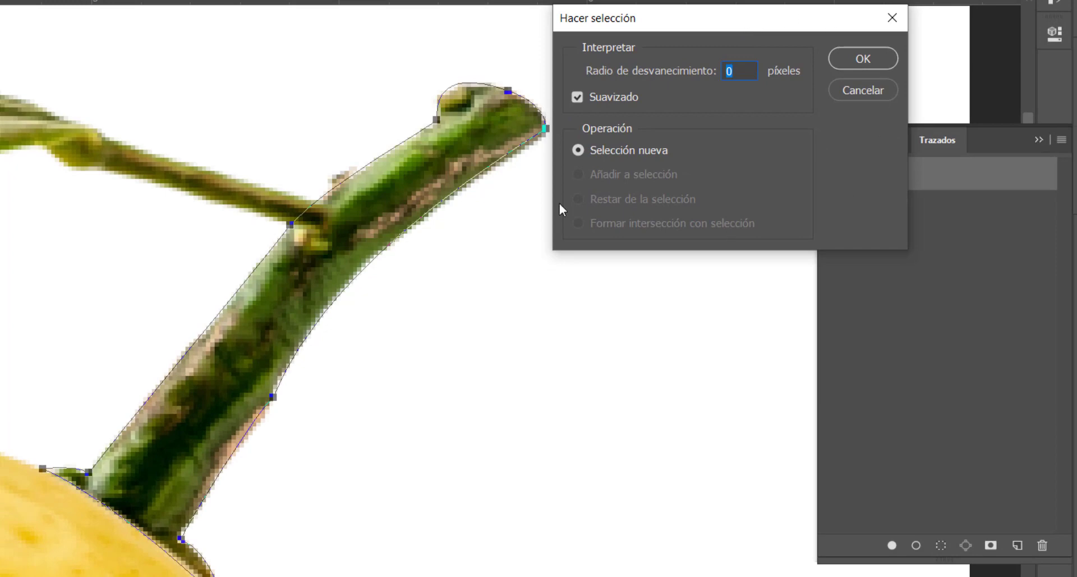
click(889, 58)
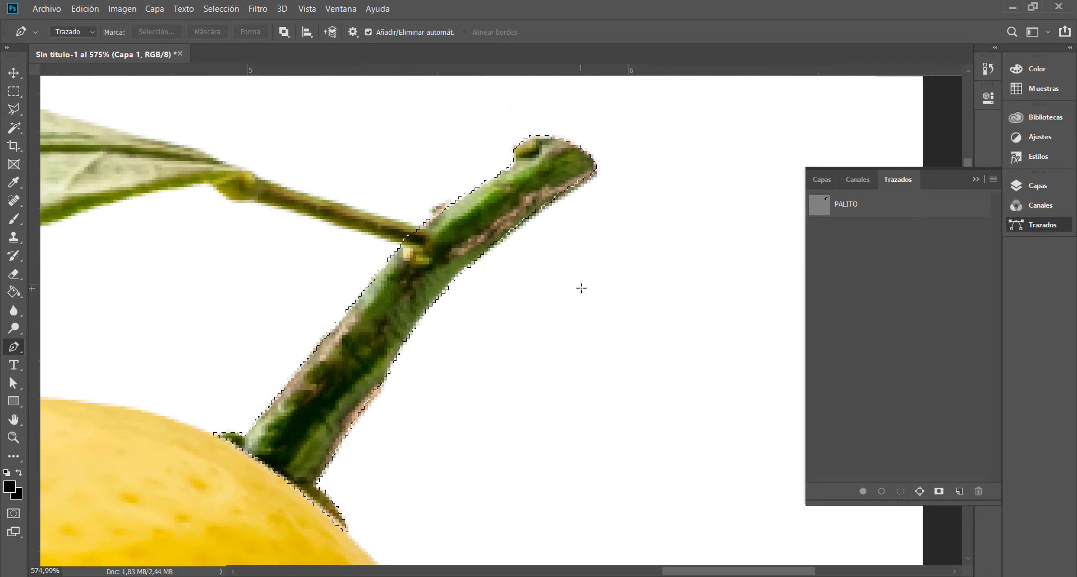
Create a new layer above Capa 1 and sample a medium green from the upper stem as the foreground colour
click(818, 179)
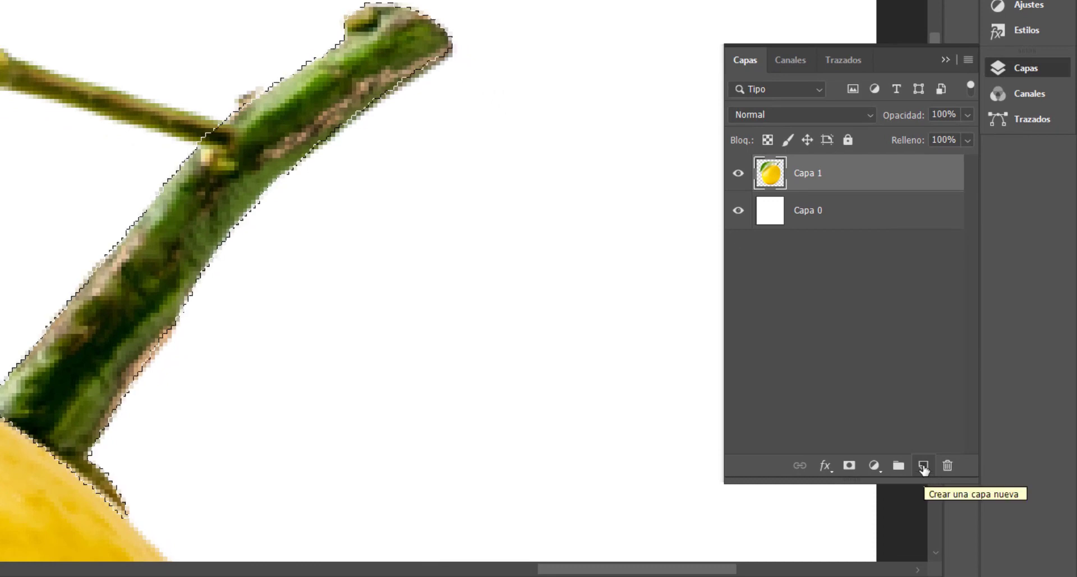
click(923, 466)
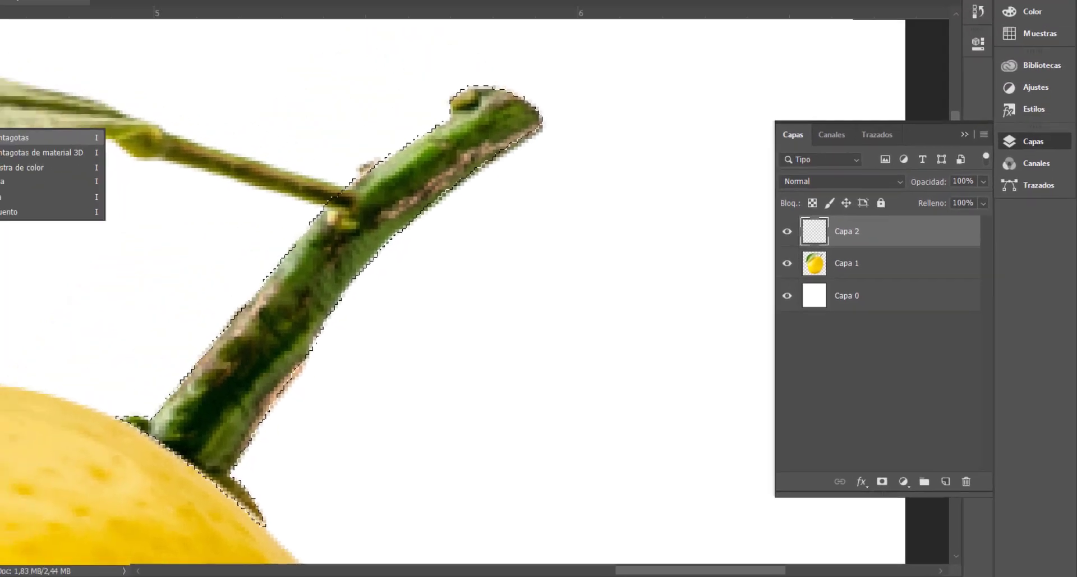
click(14, 137)
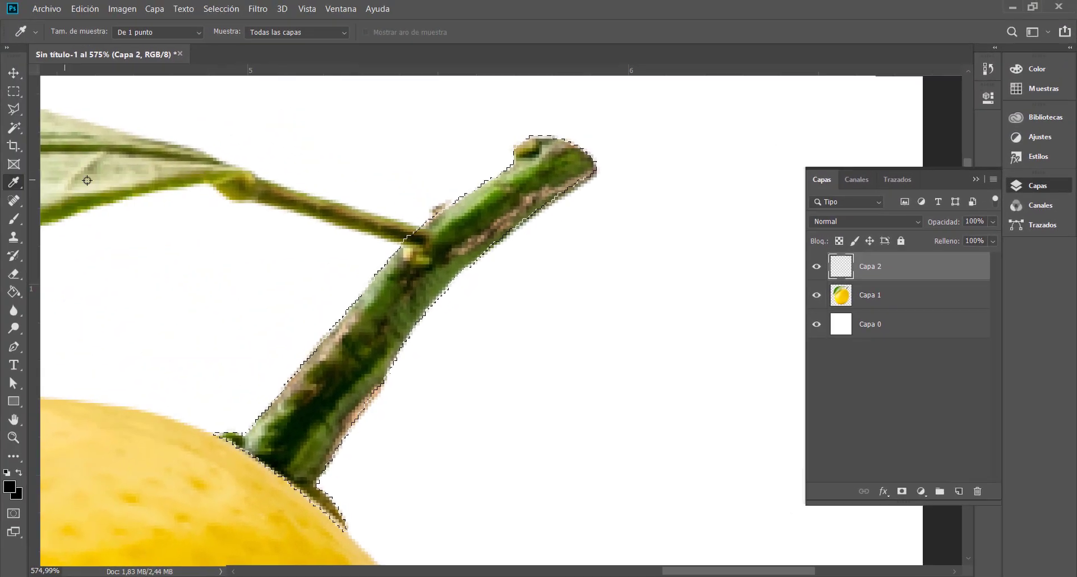
click(466, 212)
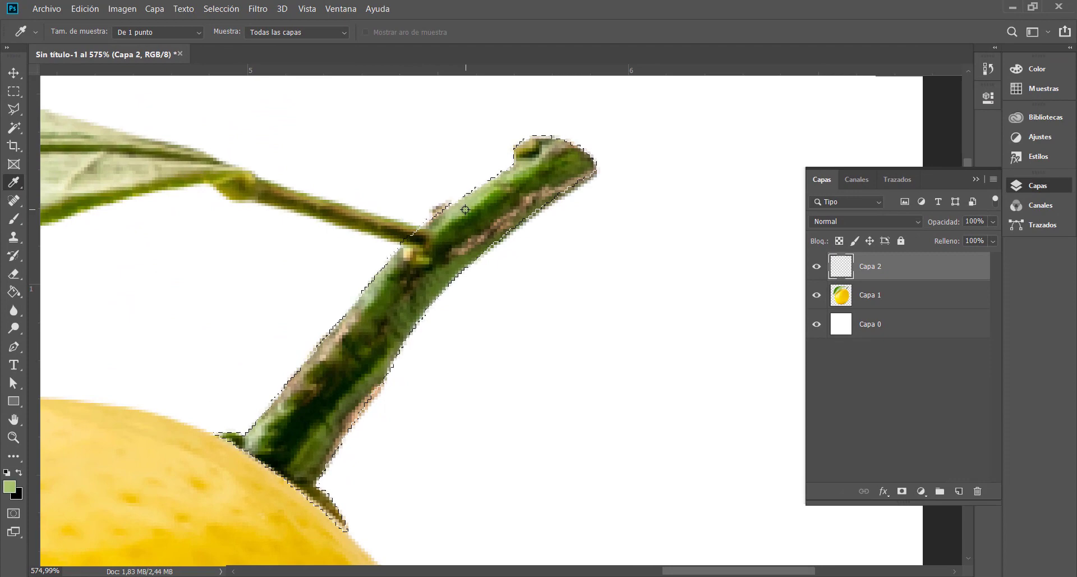
click(467, 216)
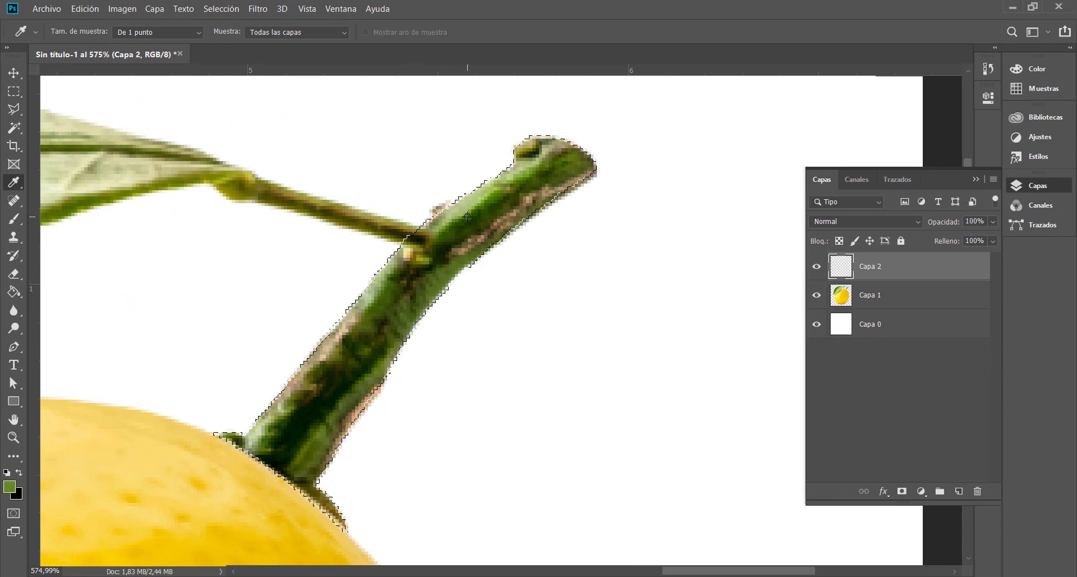
Try filling the stem selection with the Paint Bucket's Motivo pattern, and undo the fill
click(14, 291)
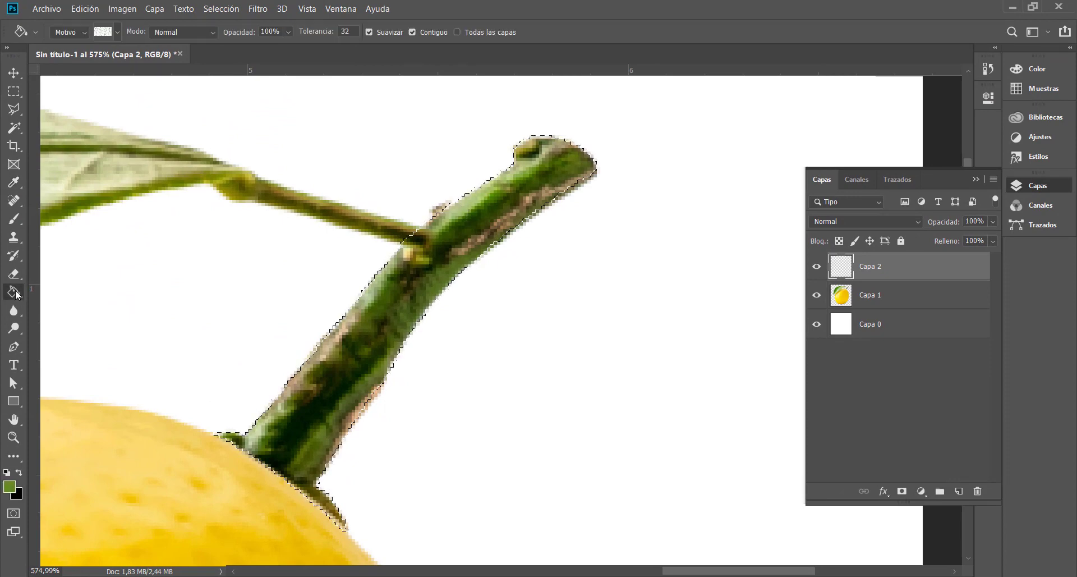
click(370, 327)
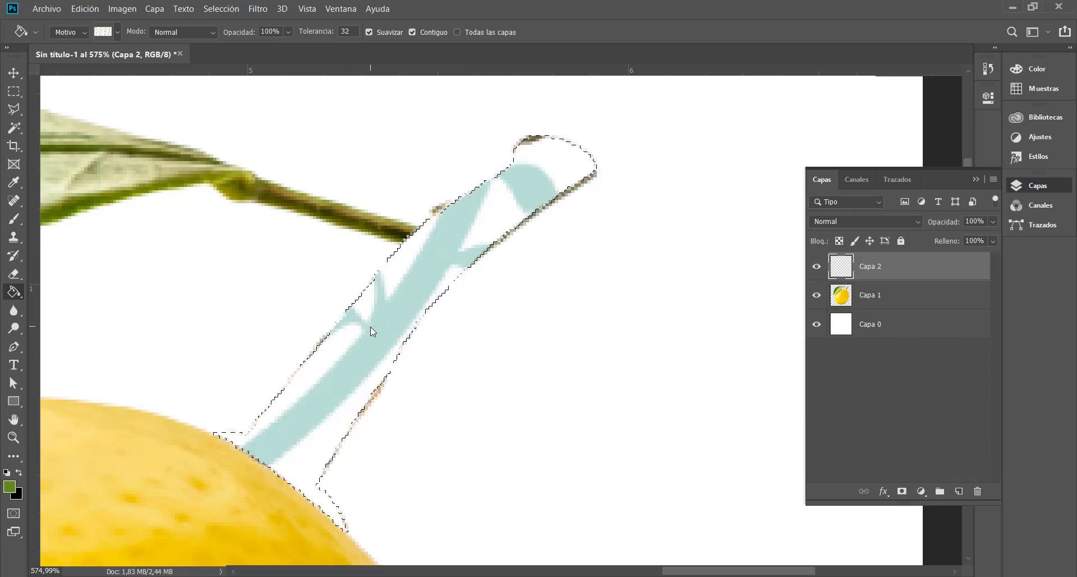
key(ctrl+z)
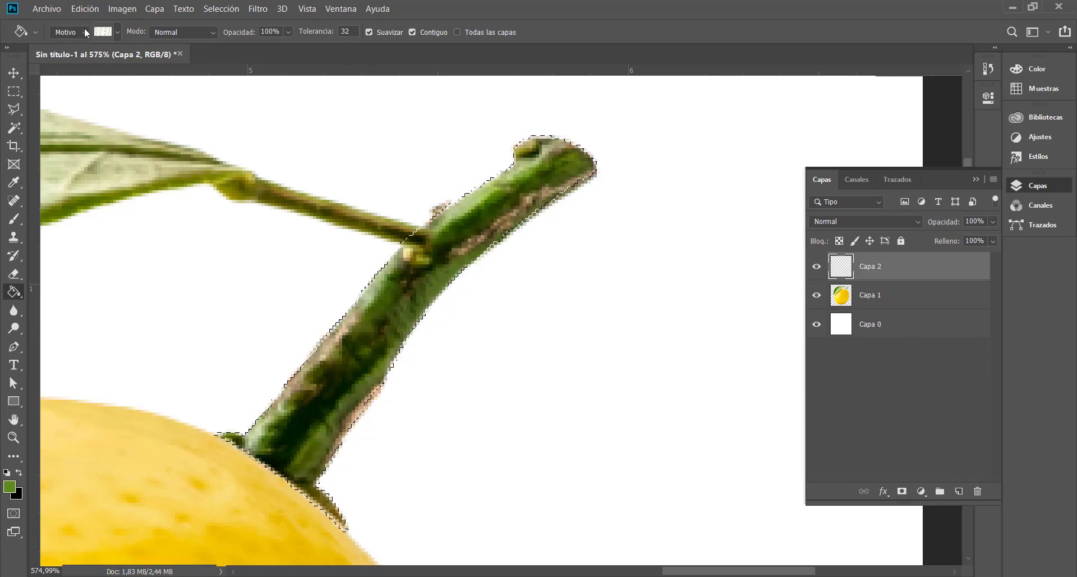
Set the Paint Bucket's fill source to Frontal and fill the stem selection with the sampled green
click(83, 32)
click(67, 44)
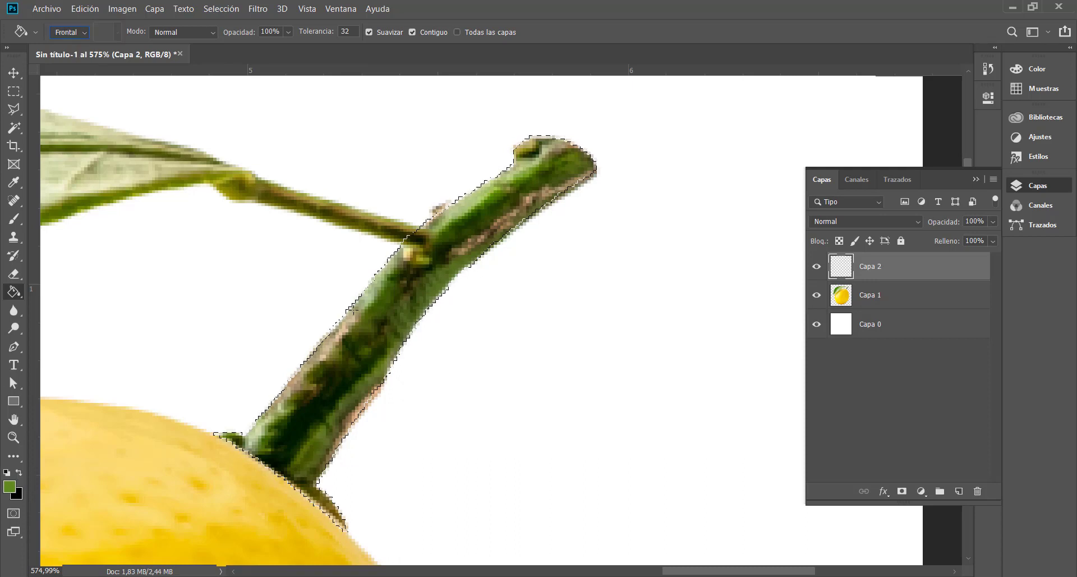
click(417, 272)
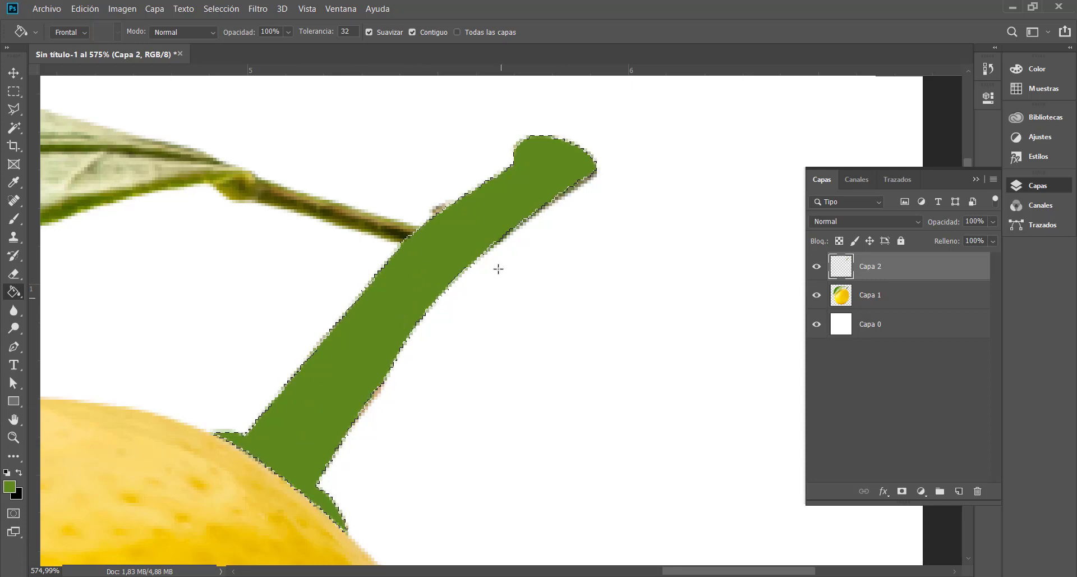
Examine the edge pixels of the green stem fill up close and its overall fit on the lemon
scroll(373, 360, down, 5)
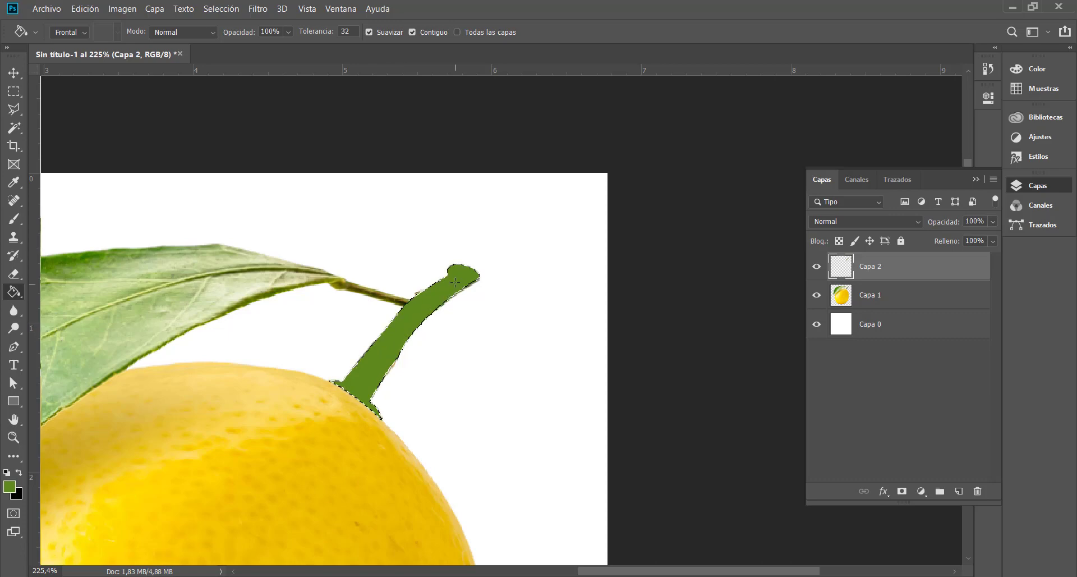
scroll(405, 321, up, 10)
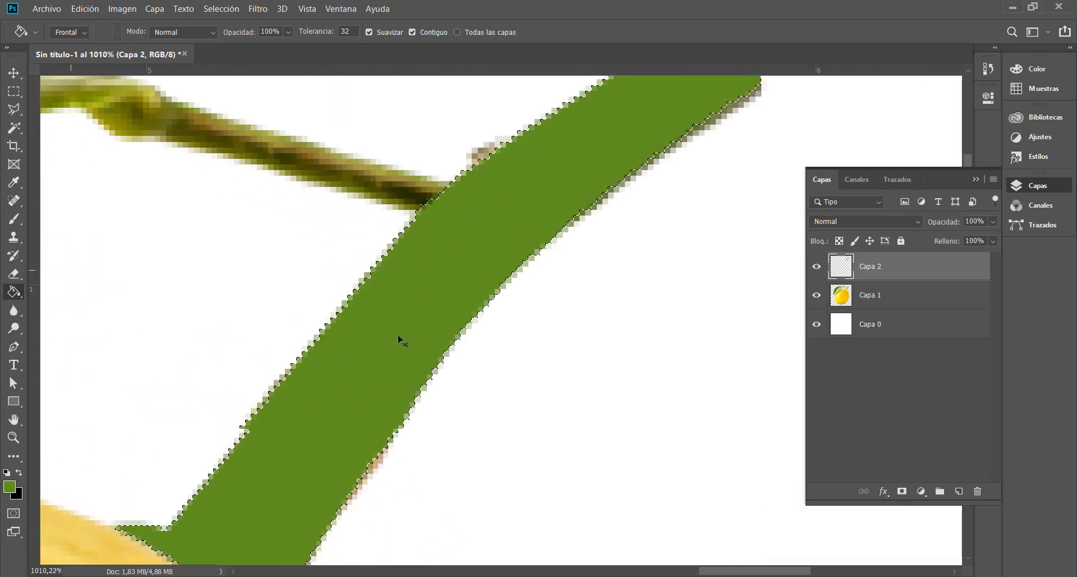
scroll(400, 339, up, 8)
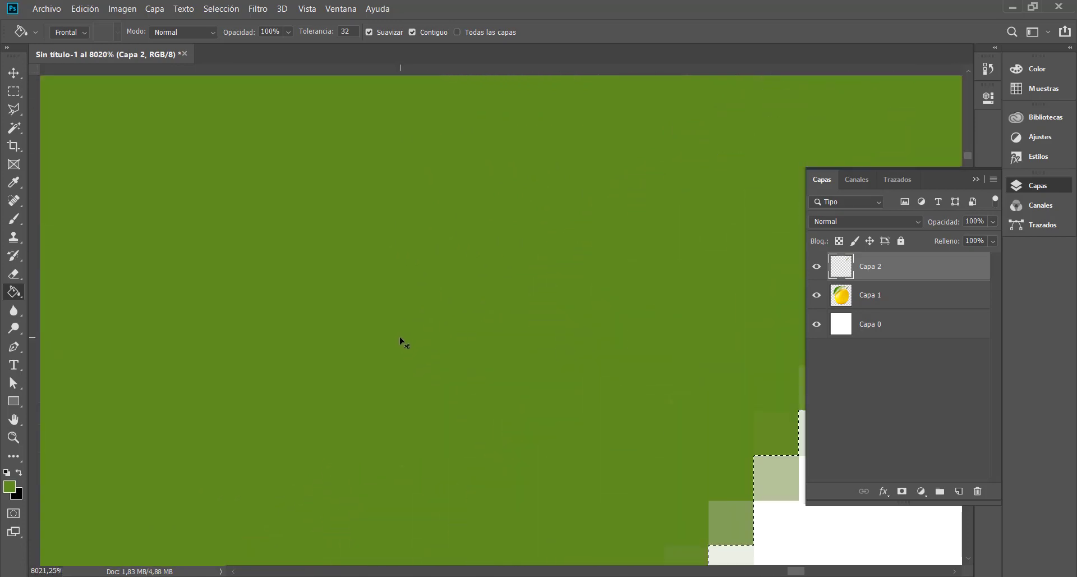
scroll(401, 339, down, 5)
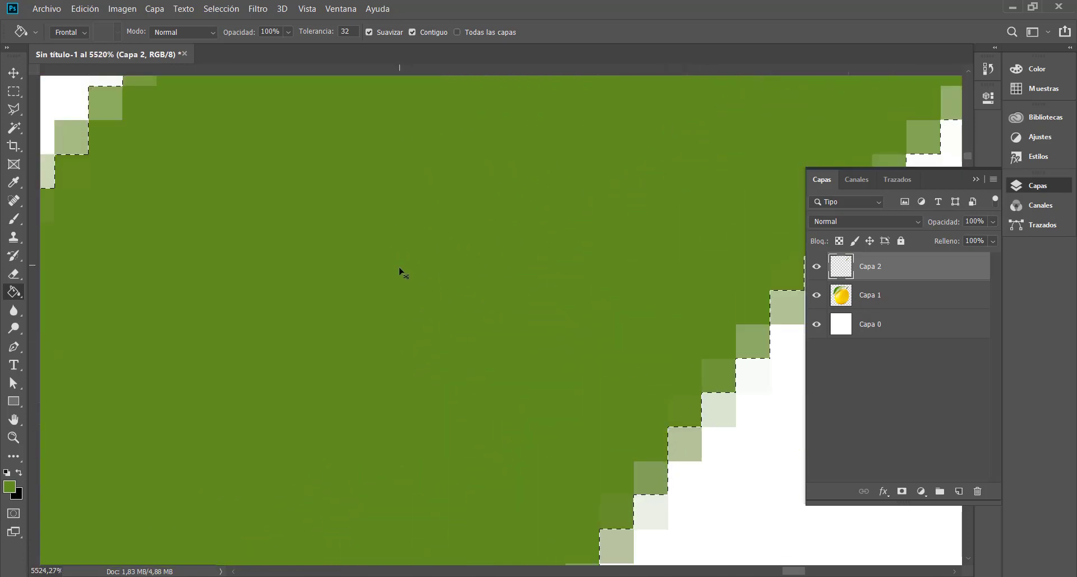
scroll(403, 276, down, 8)
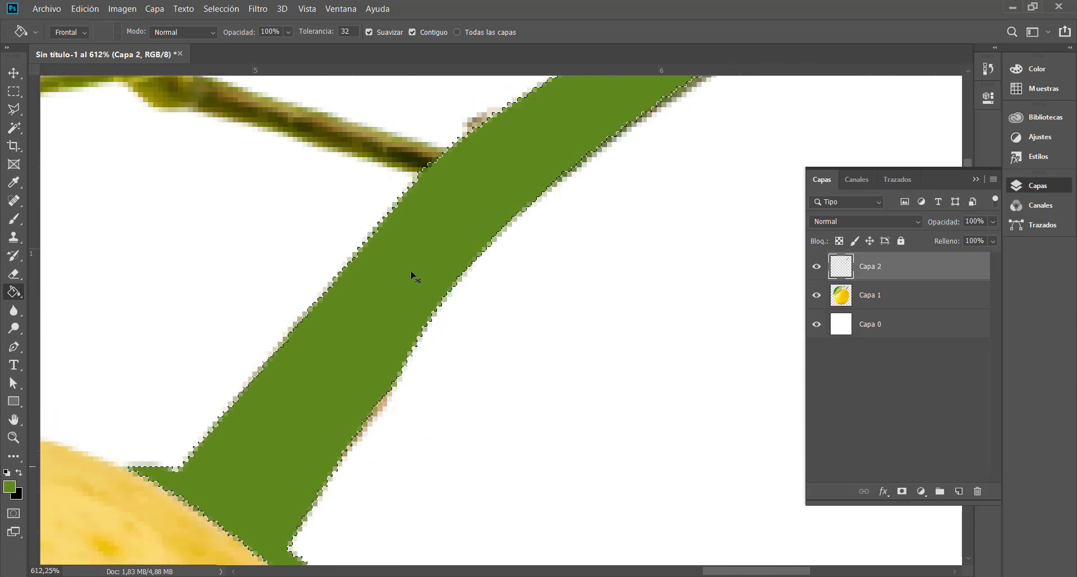
scroll(412, 275, down, 4)
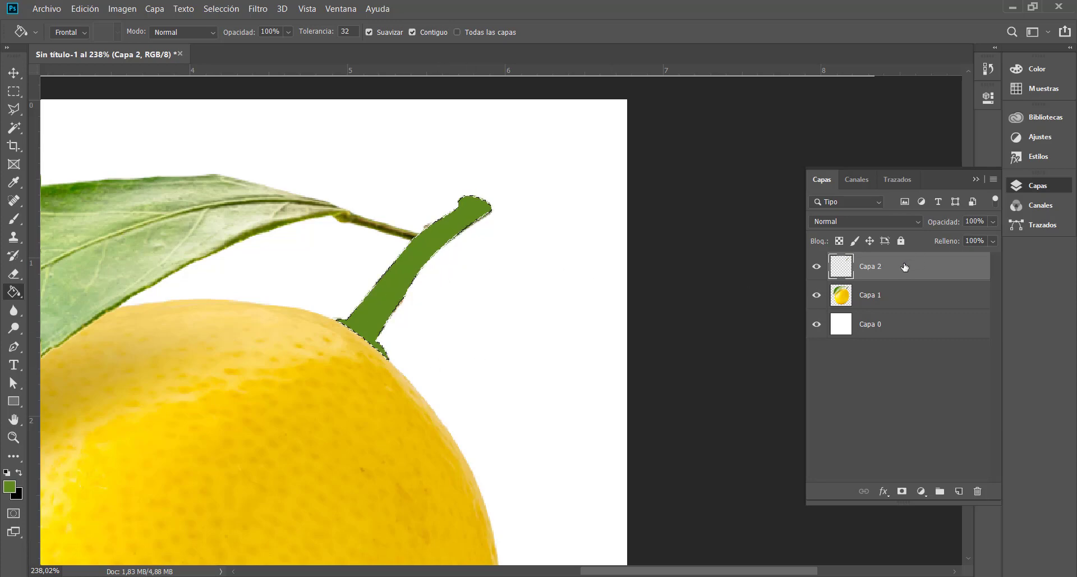
Rename the layer with the green stem fill as PALITO -SELECCION and leave no layer selected
double_click(874, 267)
text(PALITO)
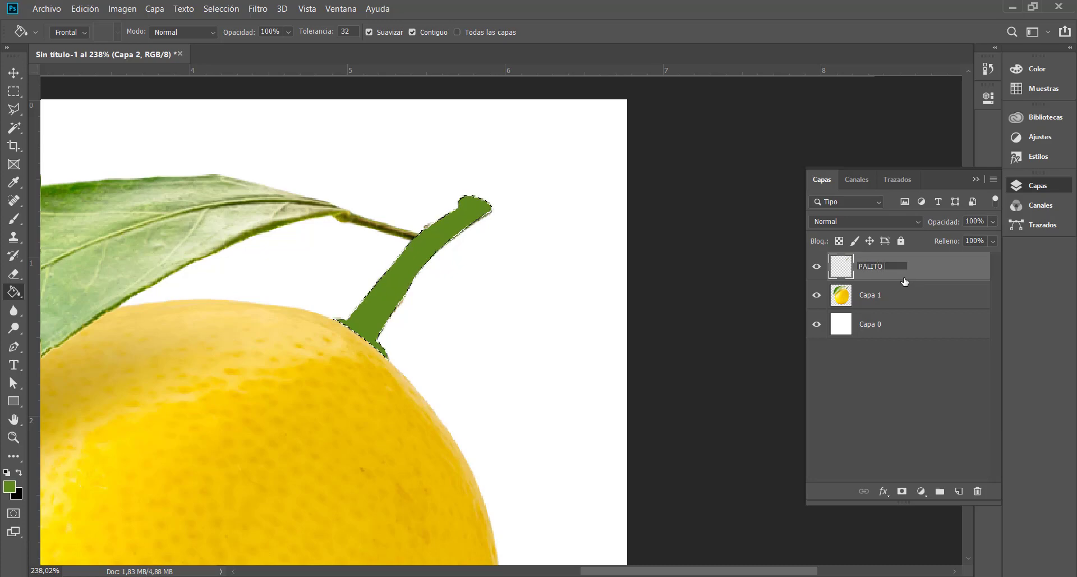
text( -SELE)
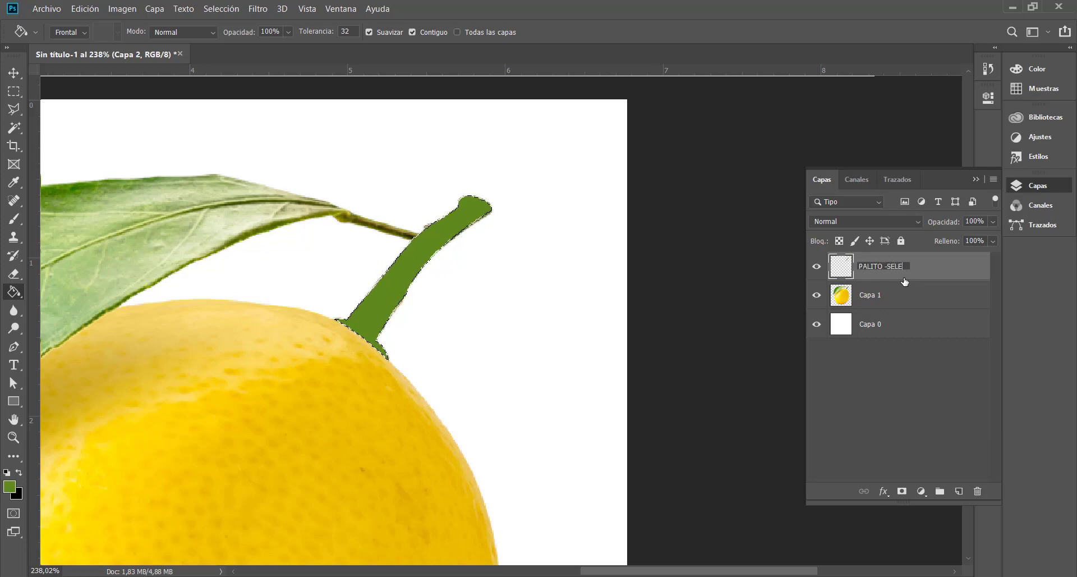
text(CCI)
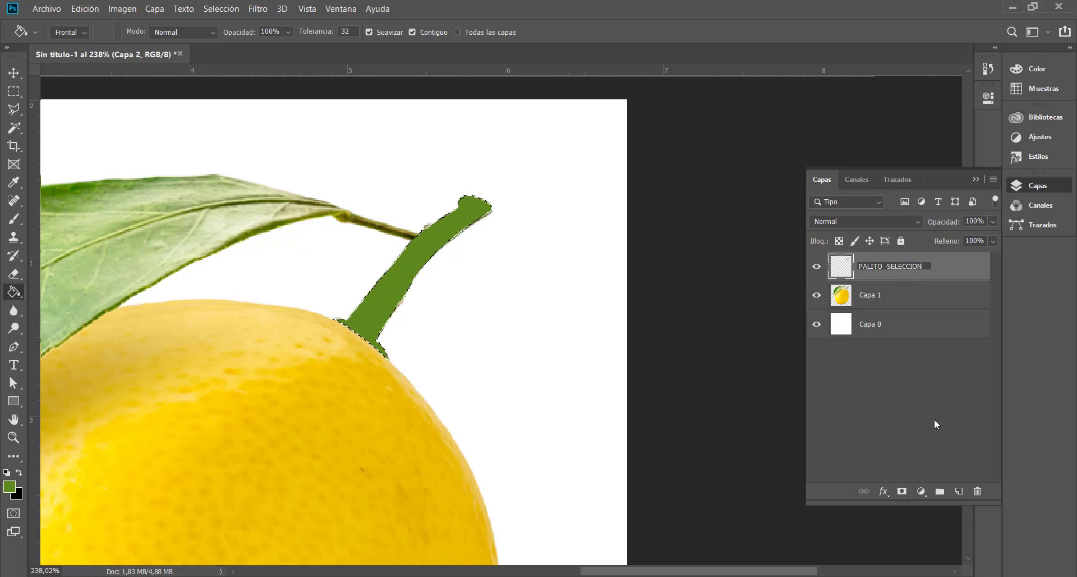
text(ON)
click(934, 418)
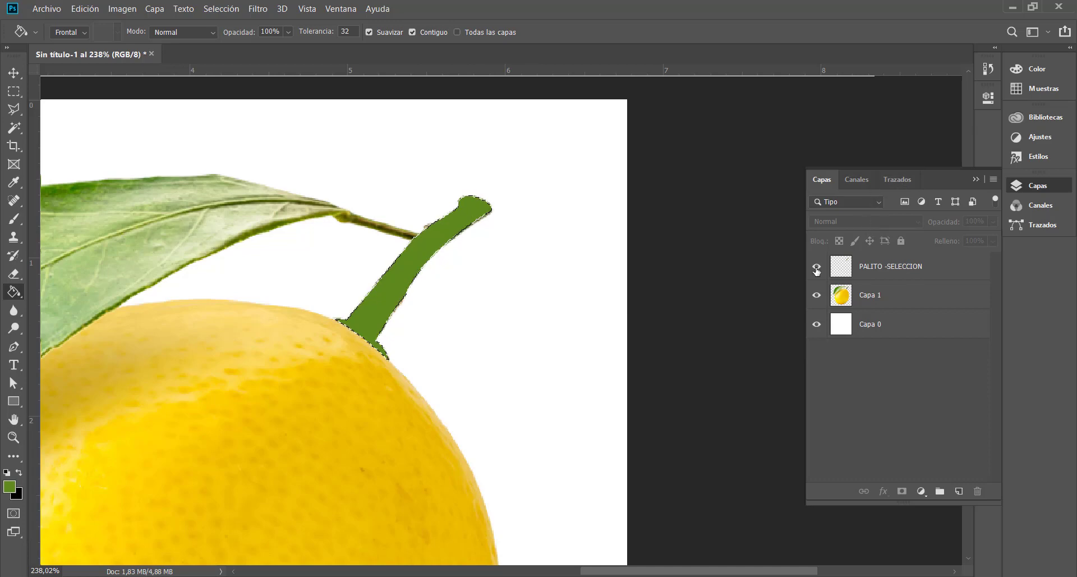
Compare the PALITO -SELECCION entry among the layers with the saved PALITO path
click(909, 180)
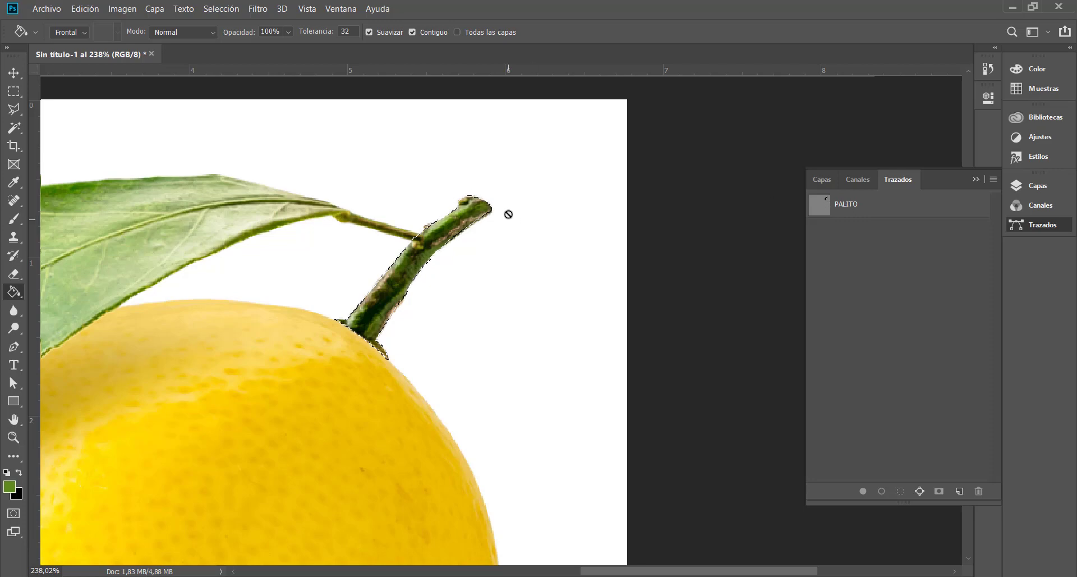
click(827, 180)
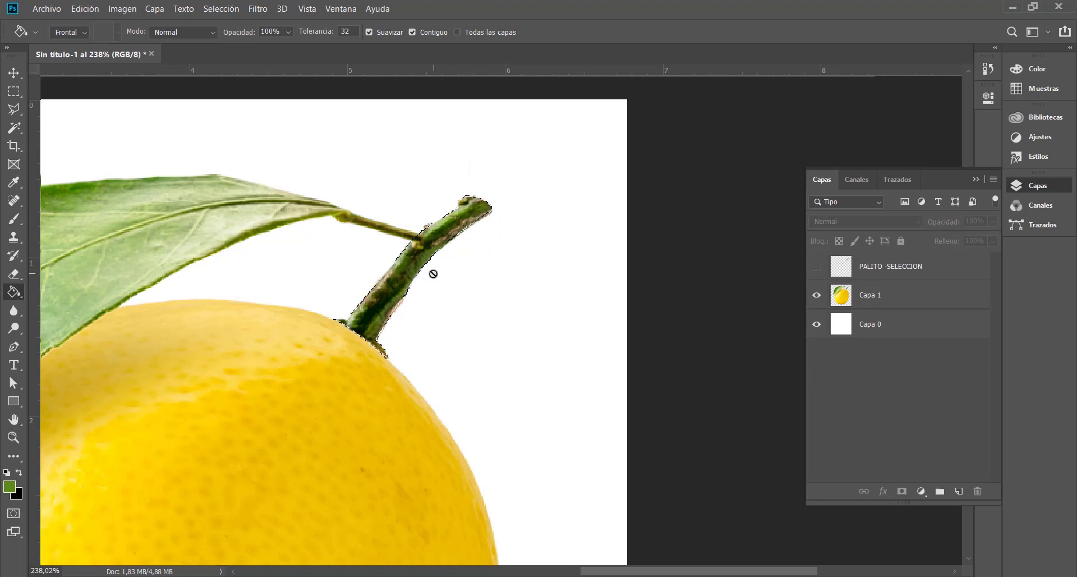
click(898, 179)
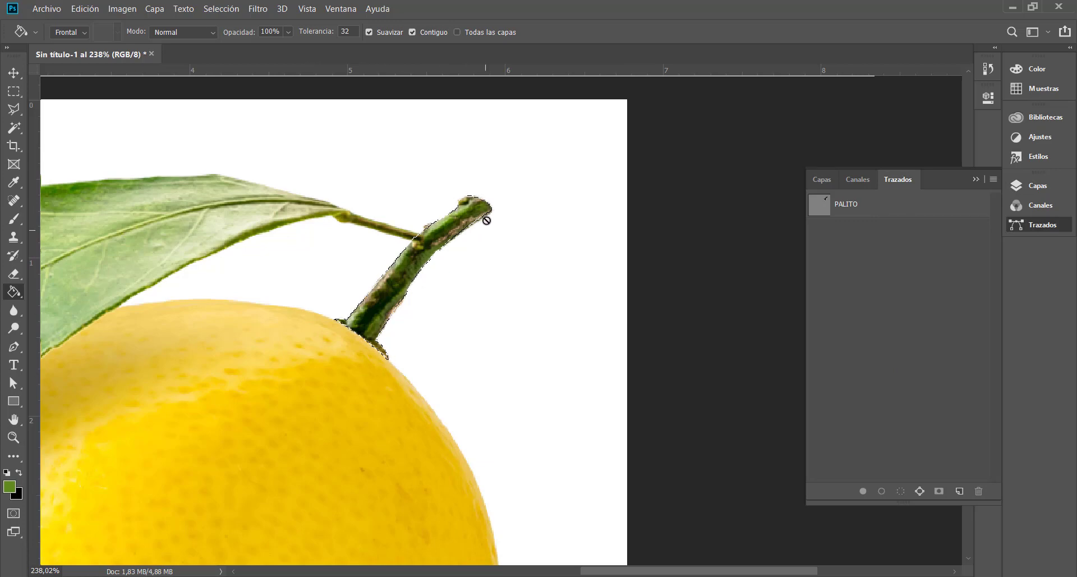
Clear the stem's active selection and make the saved PALITO path the active path
click(240, 10)
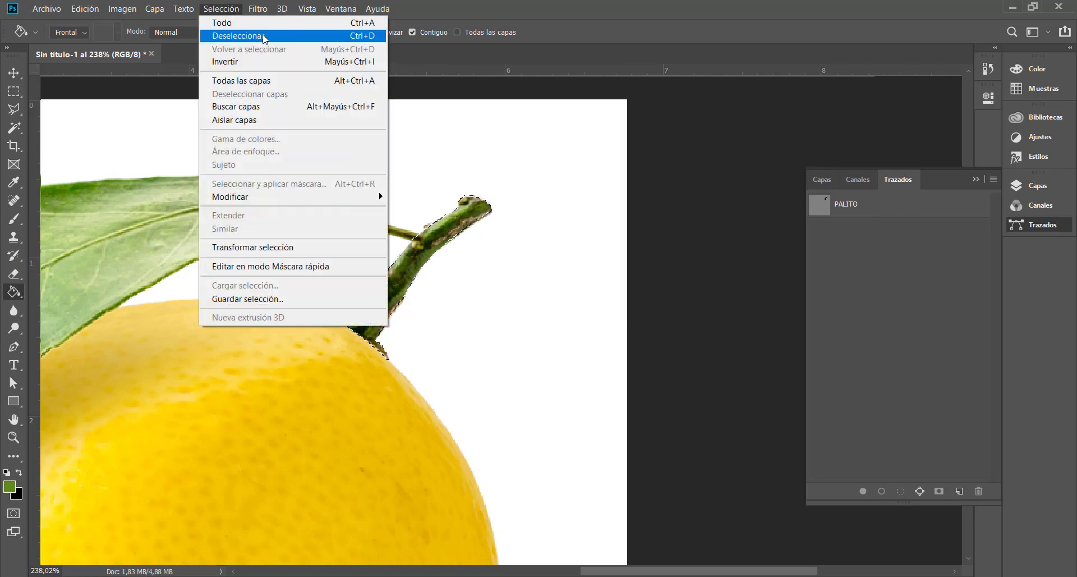
click(350, 35)
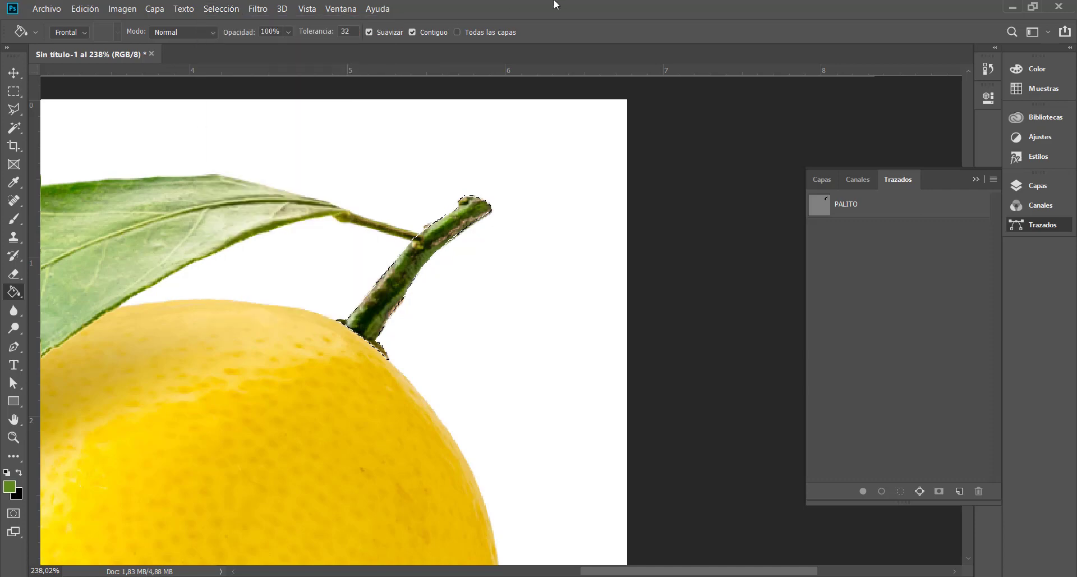
click(864, 208)
Check which commands the PALITO path offers while no layer is selected, and review the layer list
right_click(863, 207)
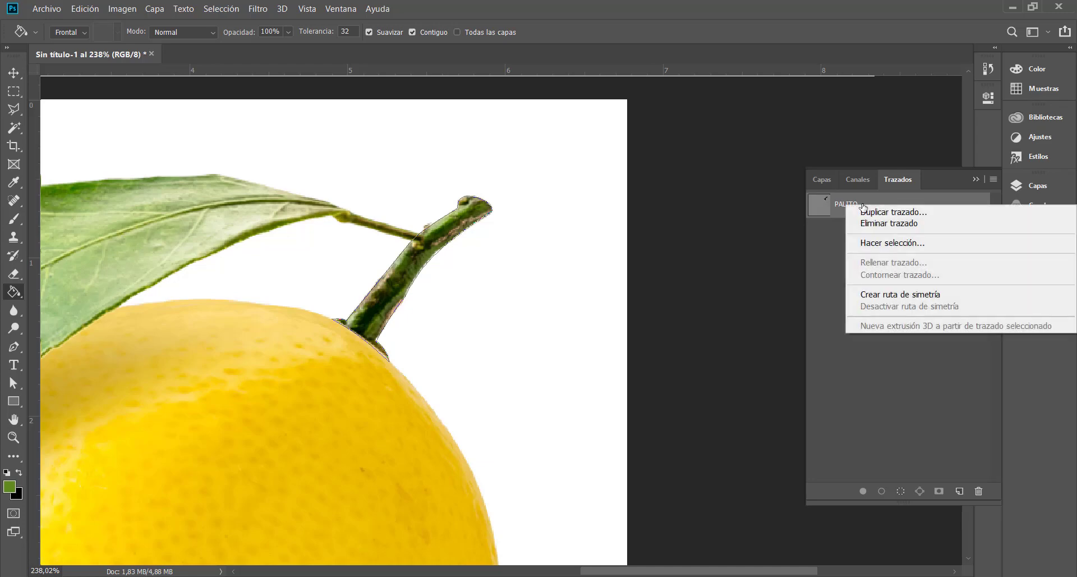
click(823, 238)
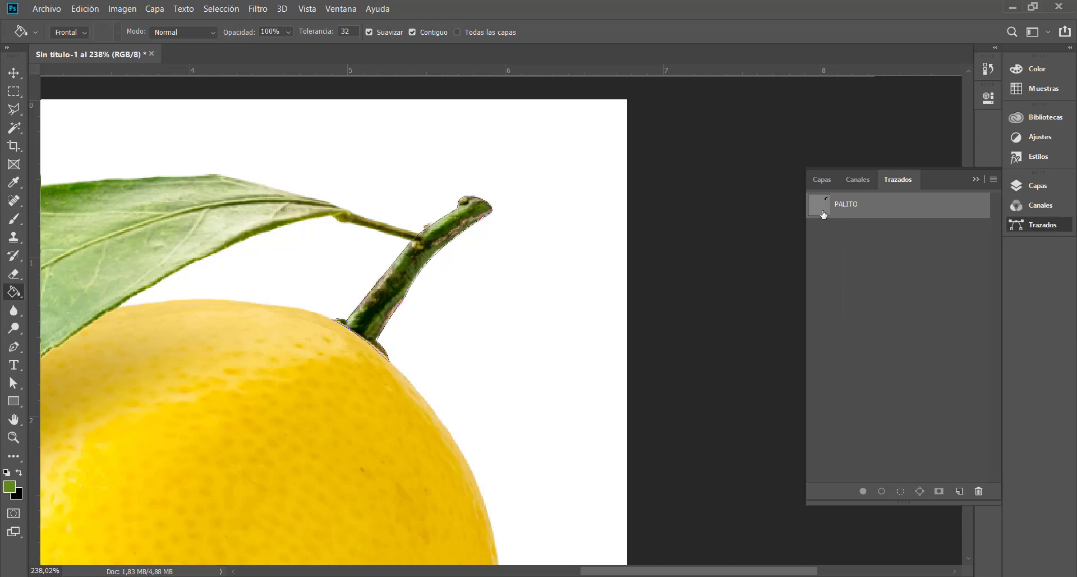
click(822, 181)
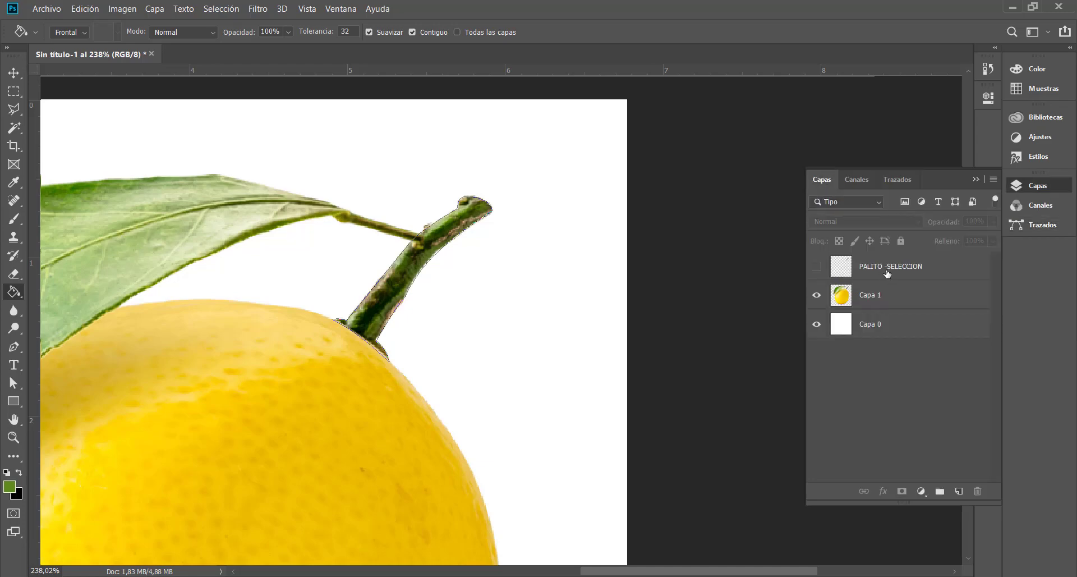
click(890, 180)
right_click(845, 207)
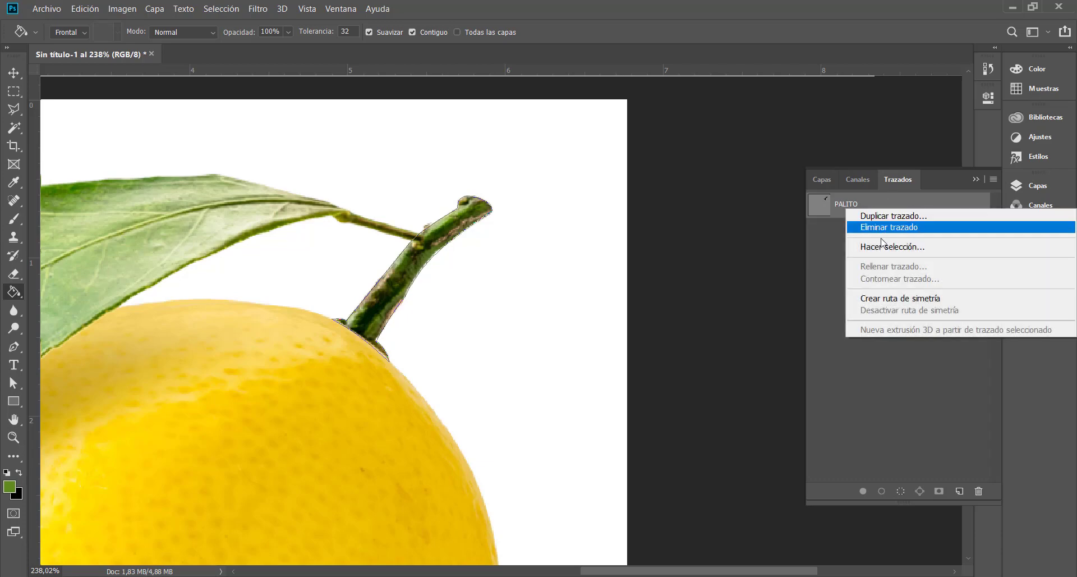
click(835, 268)
click(832, 181)
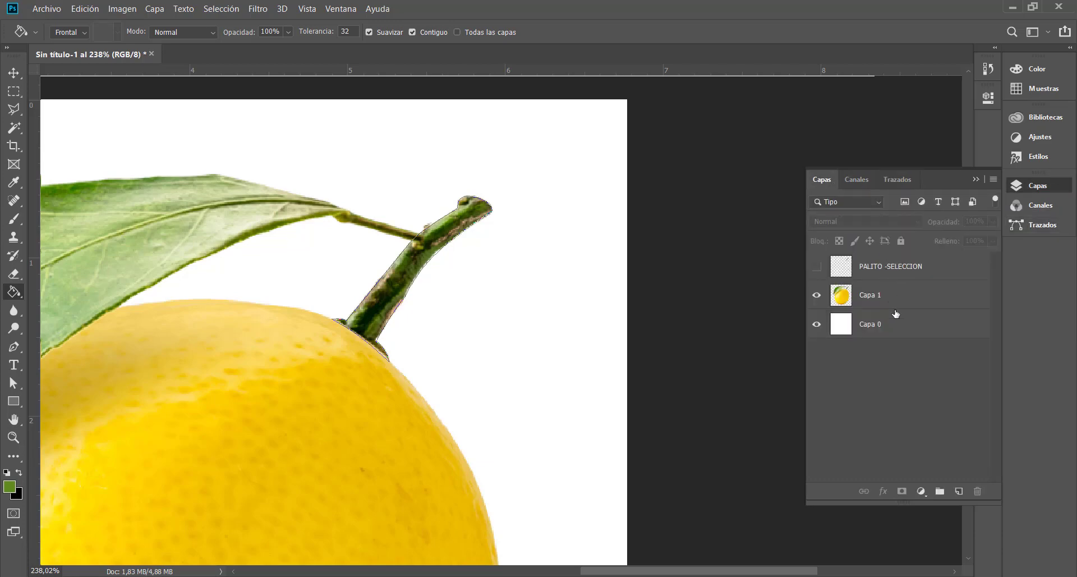
click(894, 184)
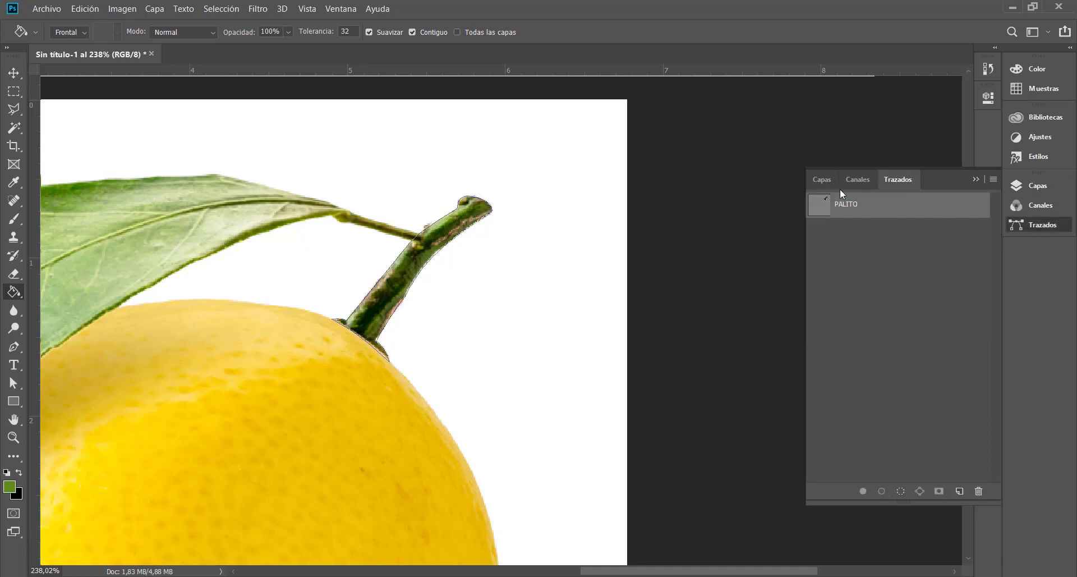
Add a new empty layer above PALITO -SELECCION and open the Rellenar trazado settings for the PALITO path
click(829, 179)
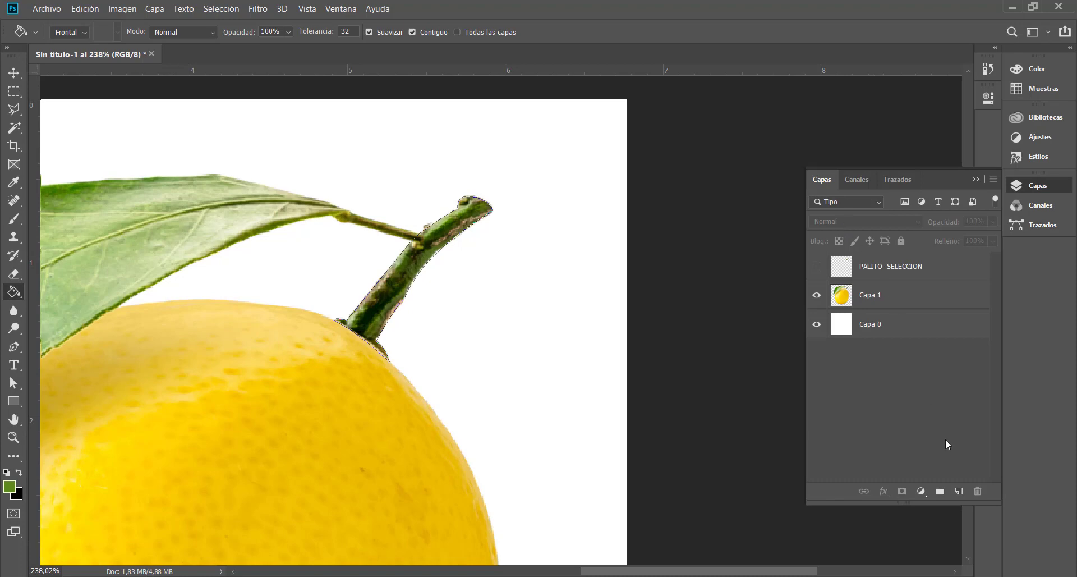
click(960, 492)
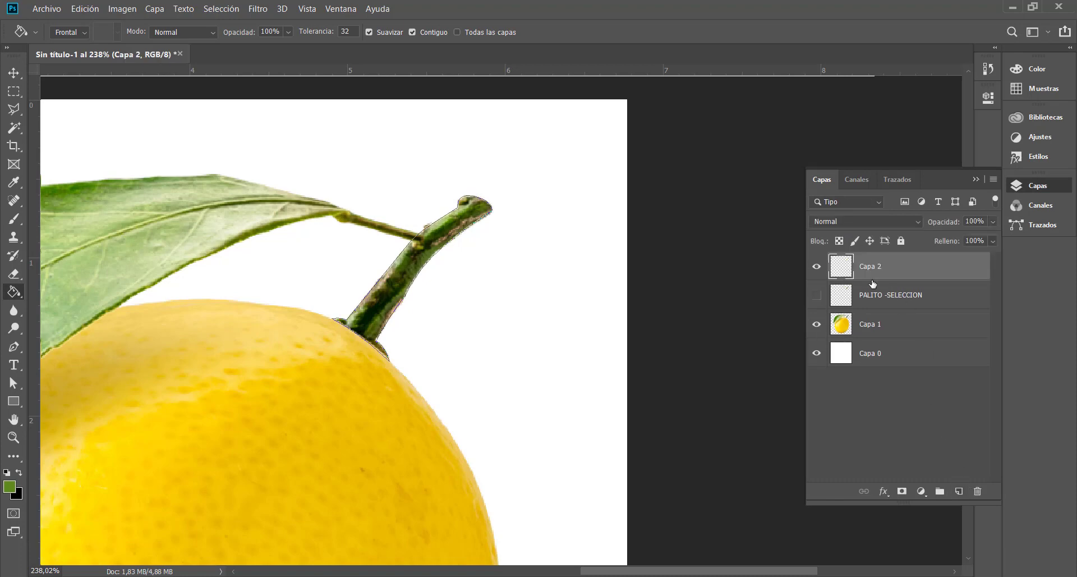
click(897, 179)
right_click(878, 205)
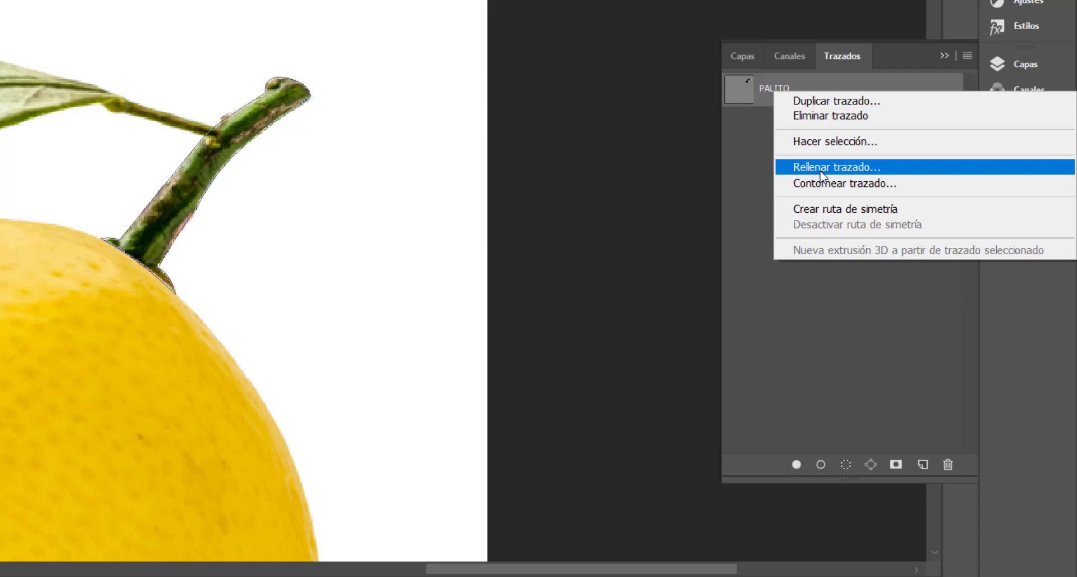
click(821, 171)
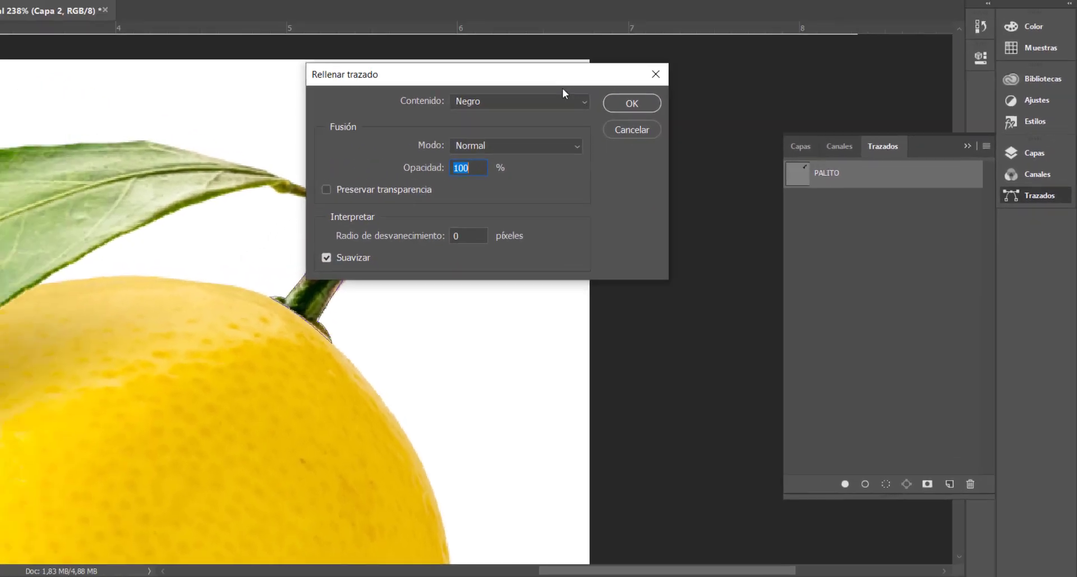
drag(589, 114, 559, 144)
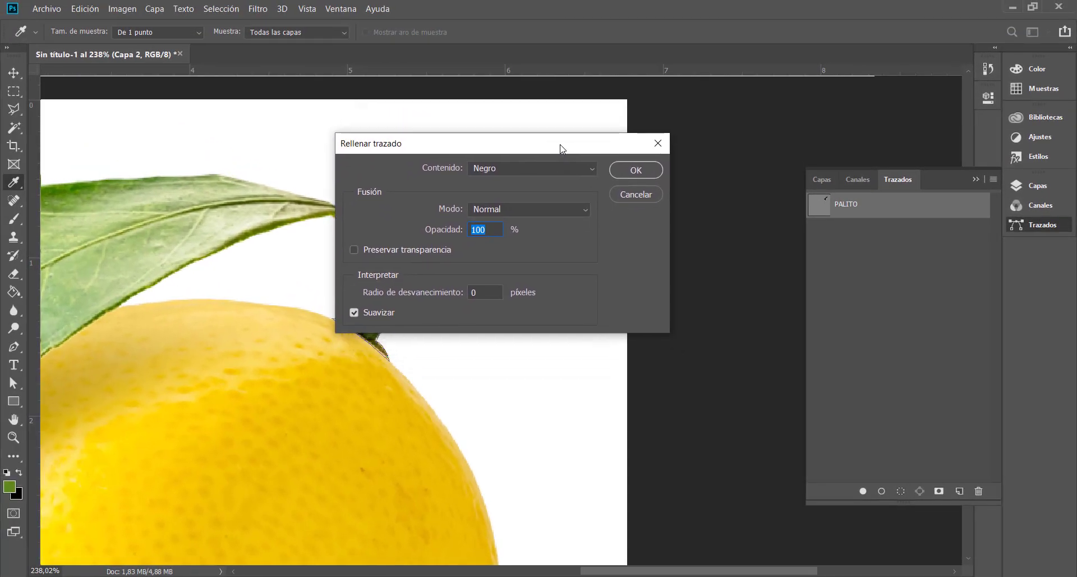
Fill the PALITO path with the custom green #13a037 in Normal mode at 100% opacity
click(581, 168)
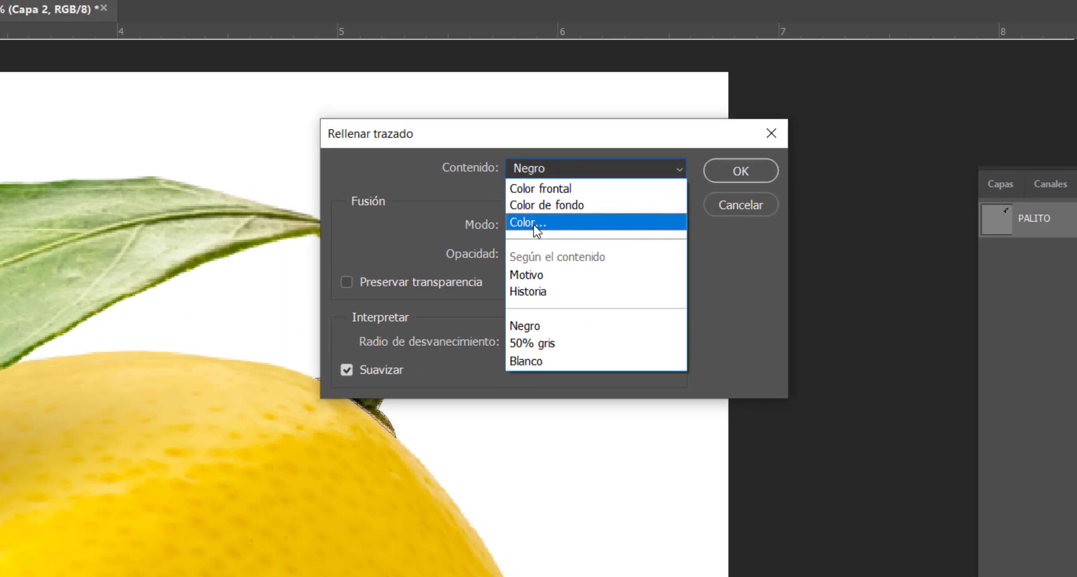
click(534, 225)
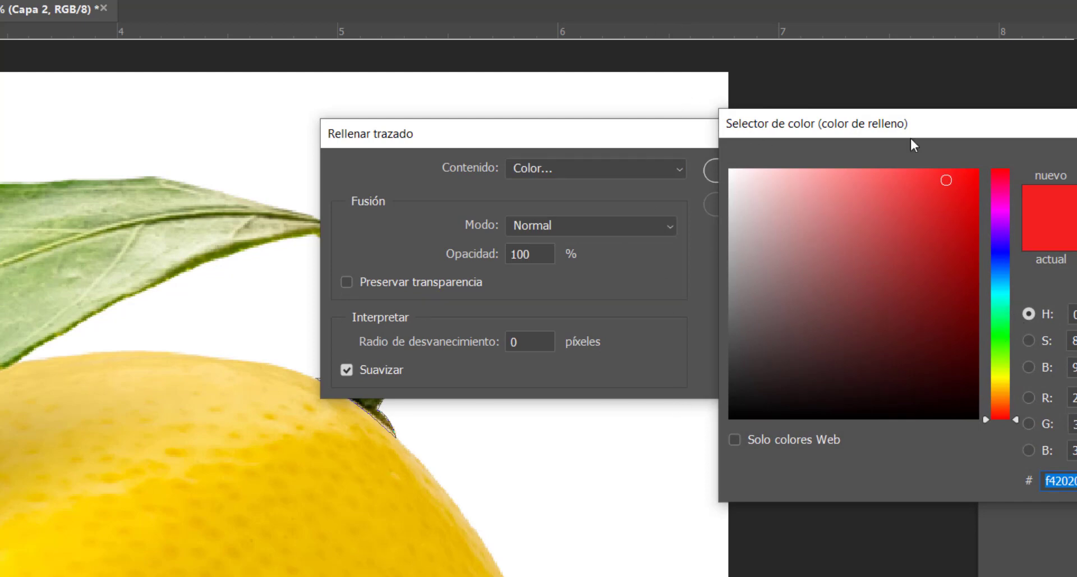
key(Return)
drag(645, 132, 1002, 67)
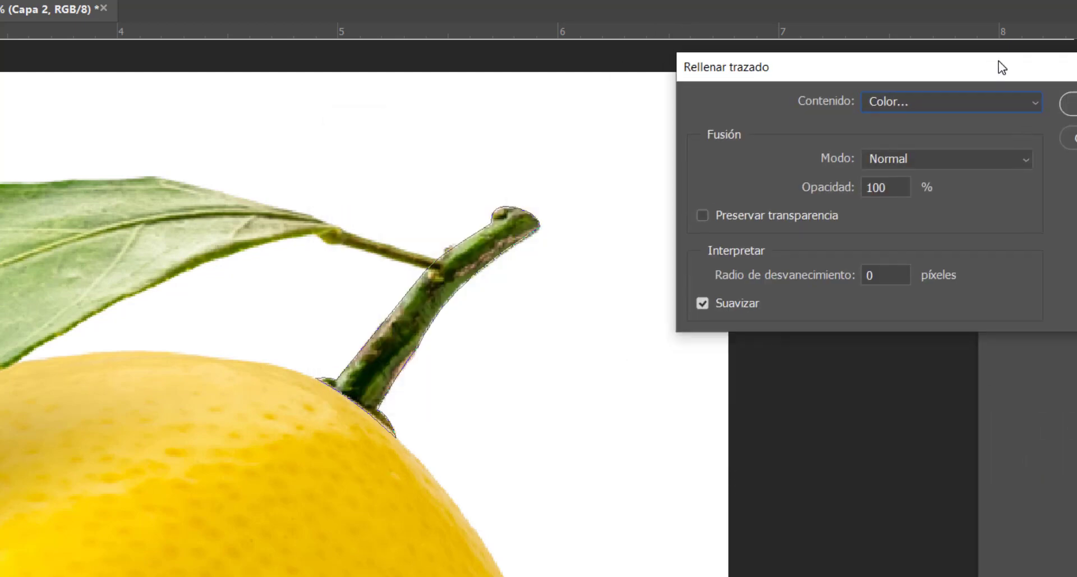
click(1036, 101)
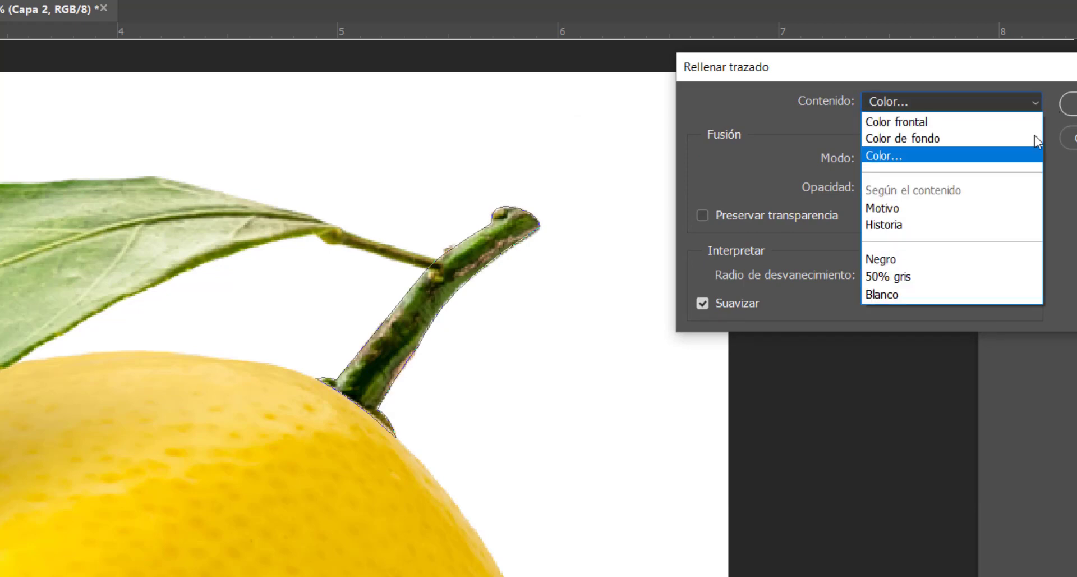
click(957, 155)
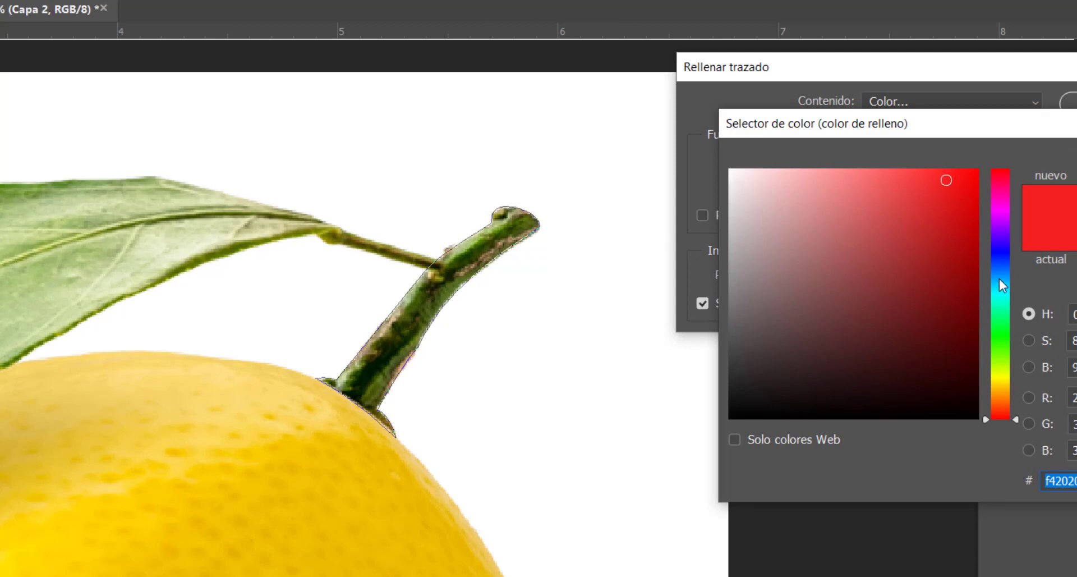
click(999, 325)
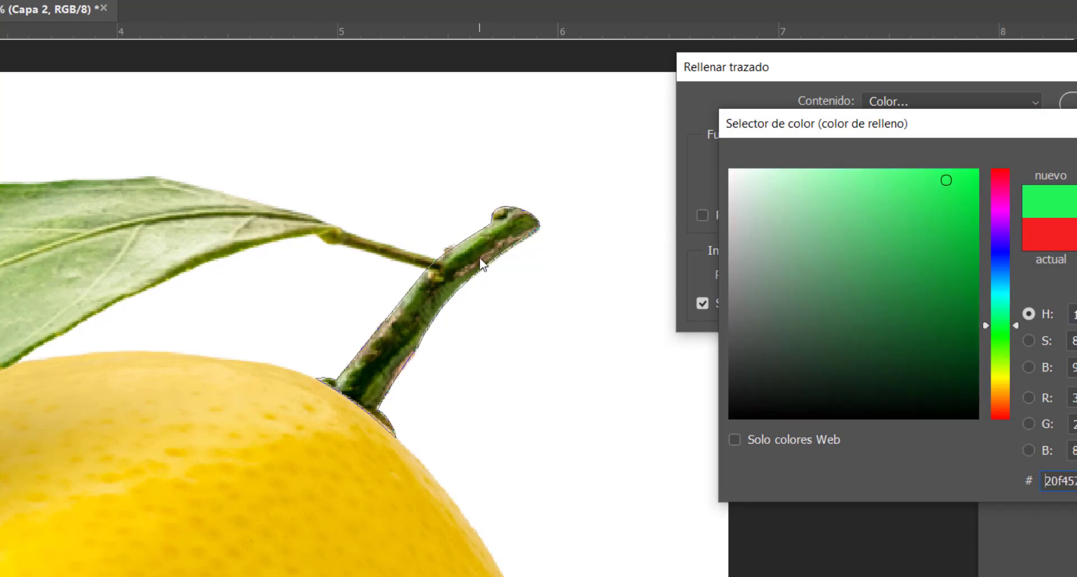
drag(950, 261, 914, 248)
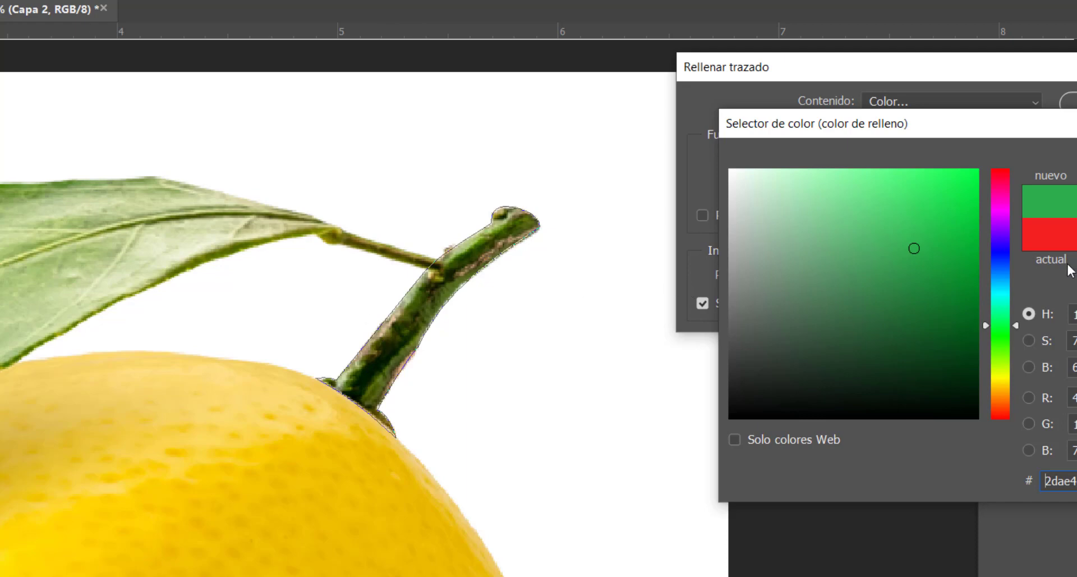
mouse_move(938, 213)
mouse_down()
mouse_move(949, 278)
mouse_move(949, 261)
mouse_up()
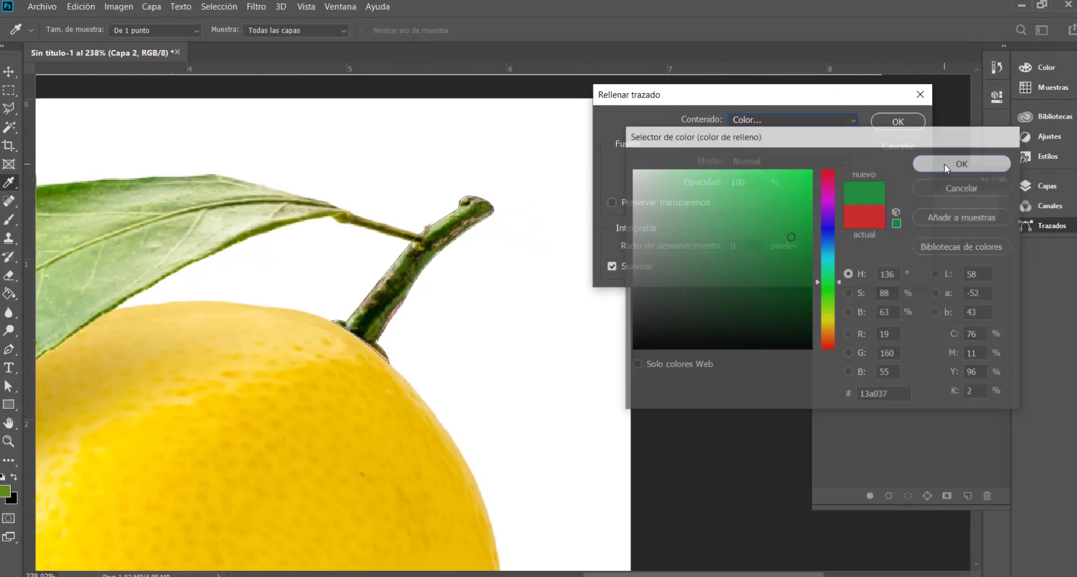
click(944, 163)
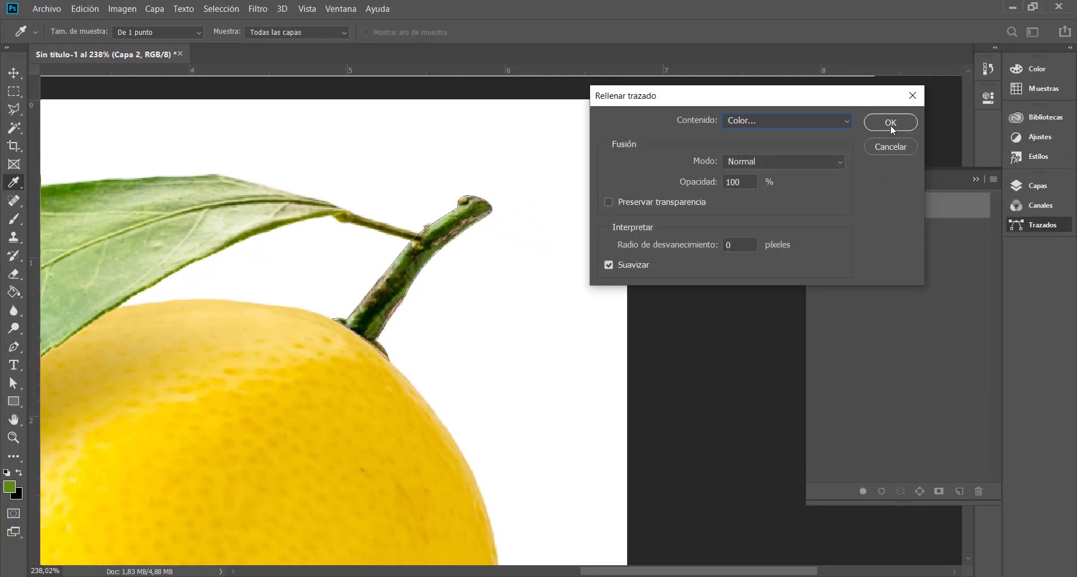
click(890, 123)
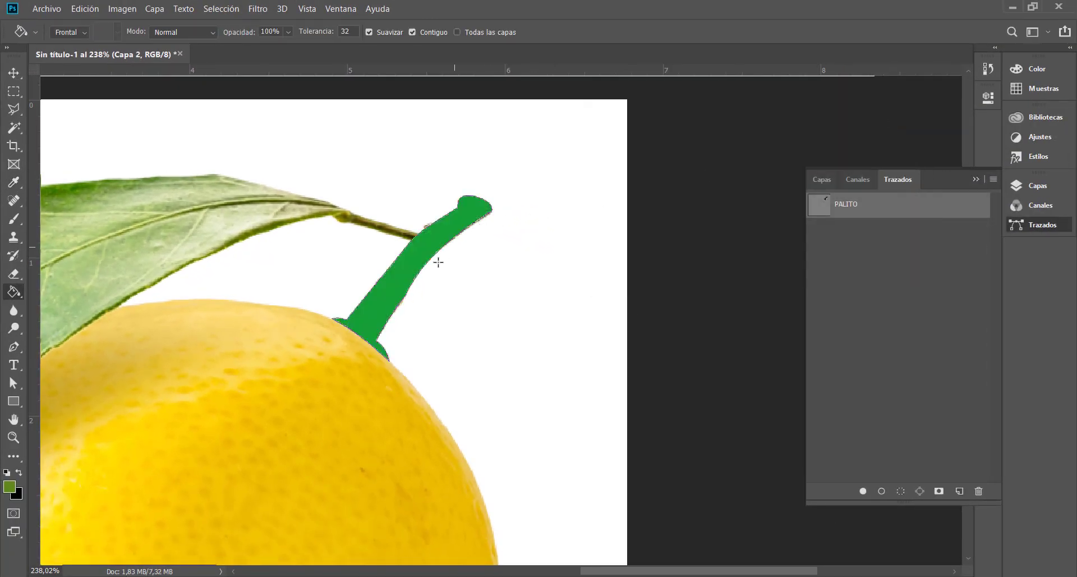
Examine the path fill's edges up close and compare it with the PALITO -SELECCION fill by alternating the two layers' visibility
scroll(355, 348, up, 8)
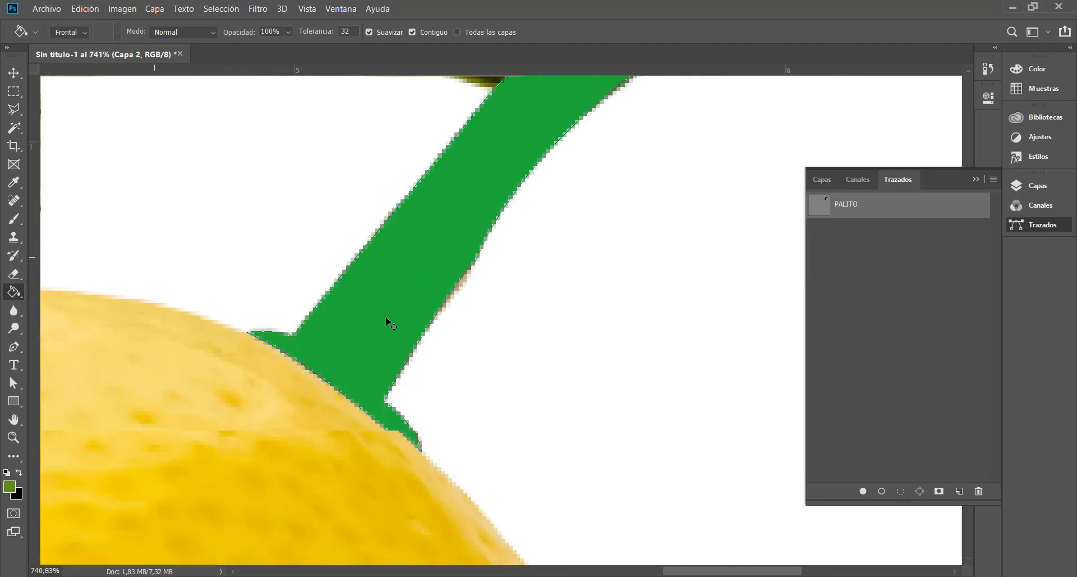
scroll(409, 288, up, 4)
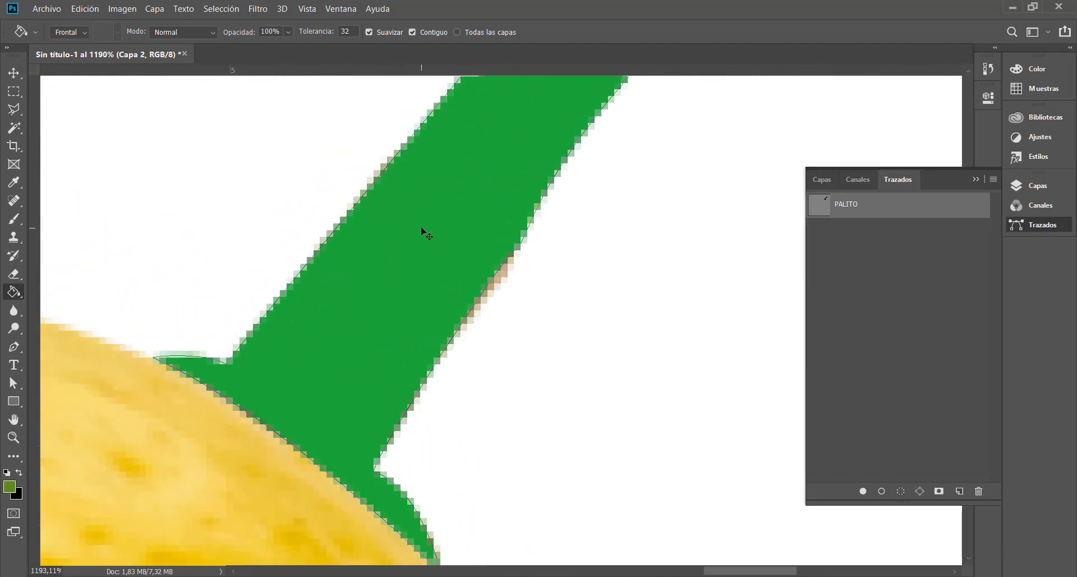
scroll(549, 243, down, 4)
scroll(581, 249, down, 6)
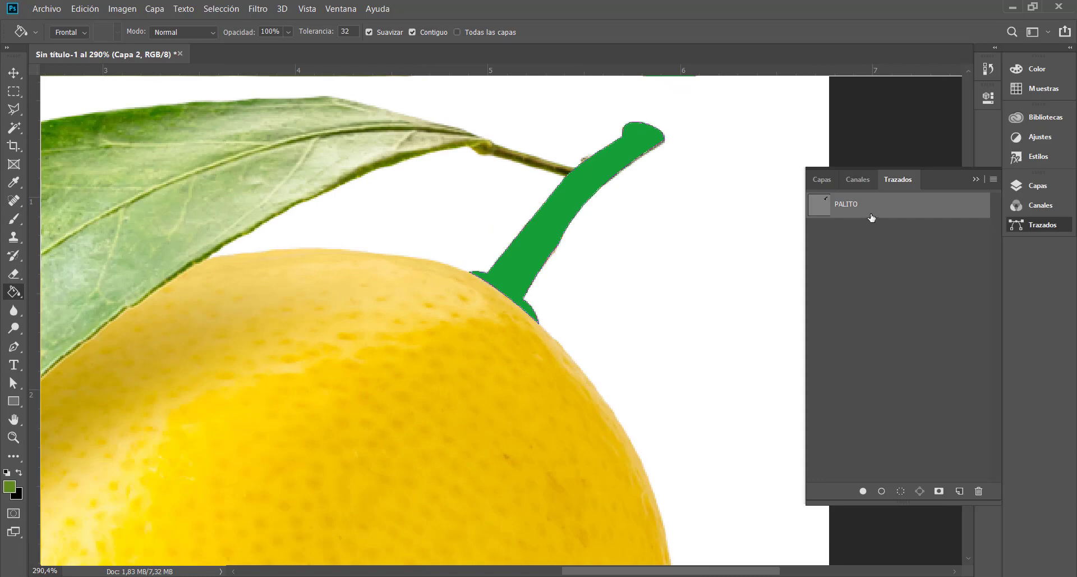
click(822, 180)
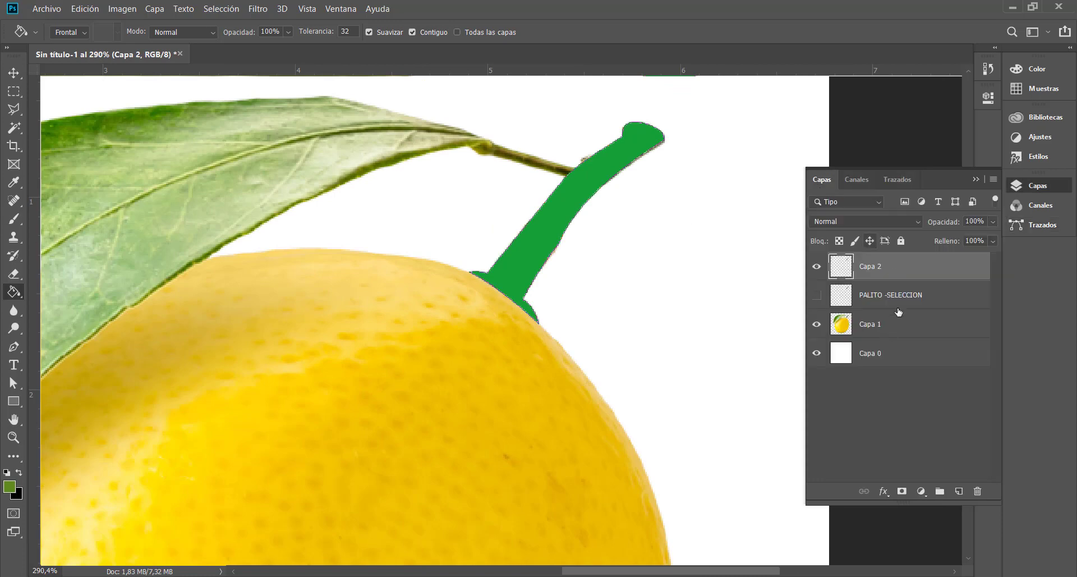
click(817, 267)
click(816, 295)
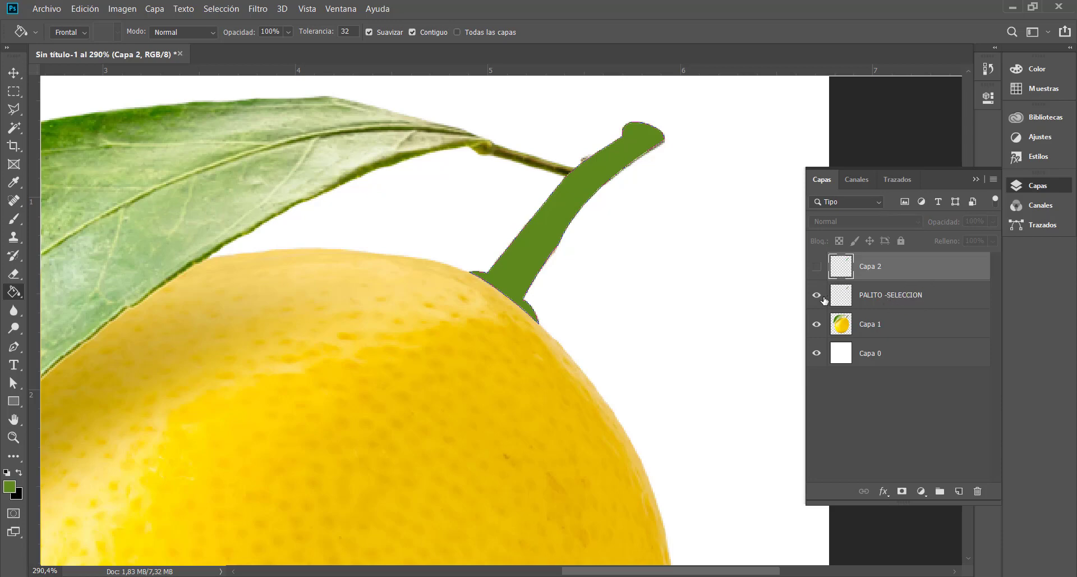
click(816, 295)
click(818, 268)
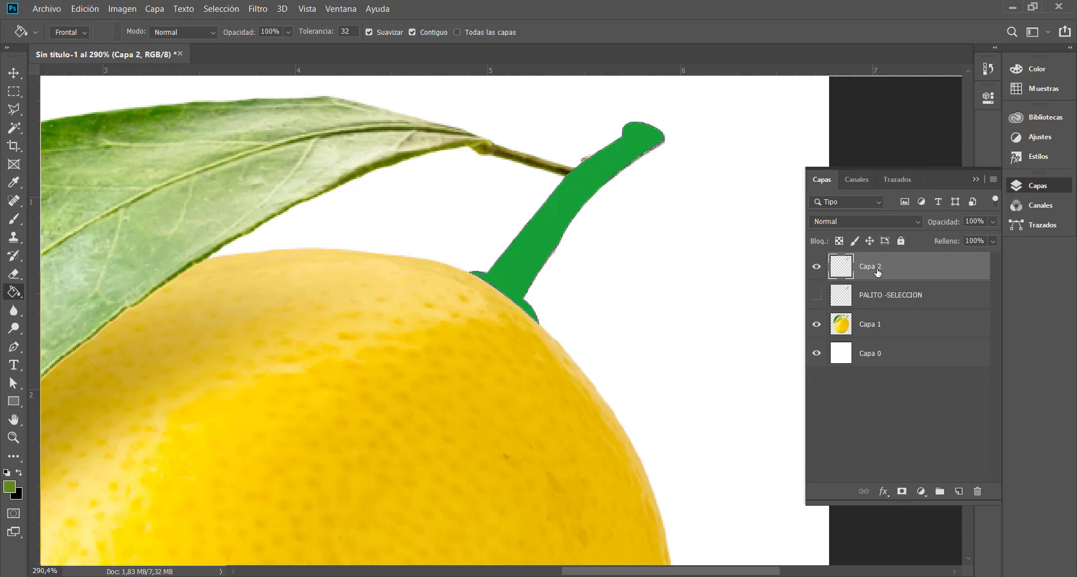
Rename the layer with the path fill as PALITO- RELLENAR TRAZADO and leave no layer selected
double_click(878, 269)
text(PALITO- RELLENAR TRAZ)
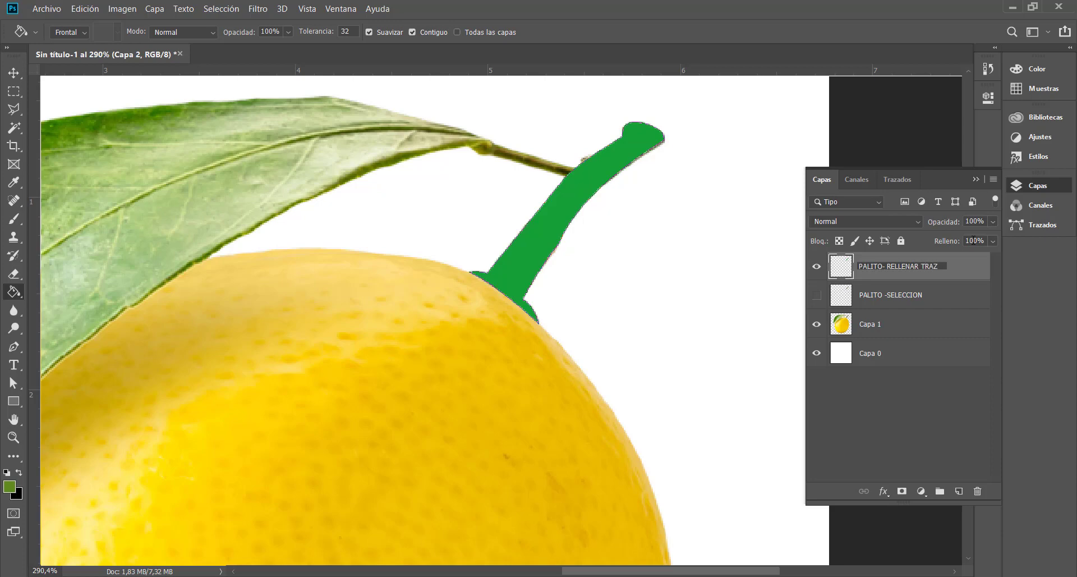
text(ADO)
click(933, 426)
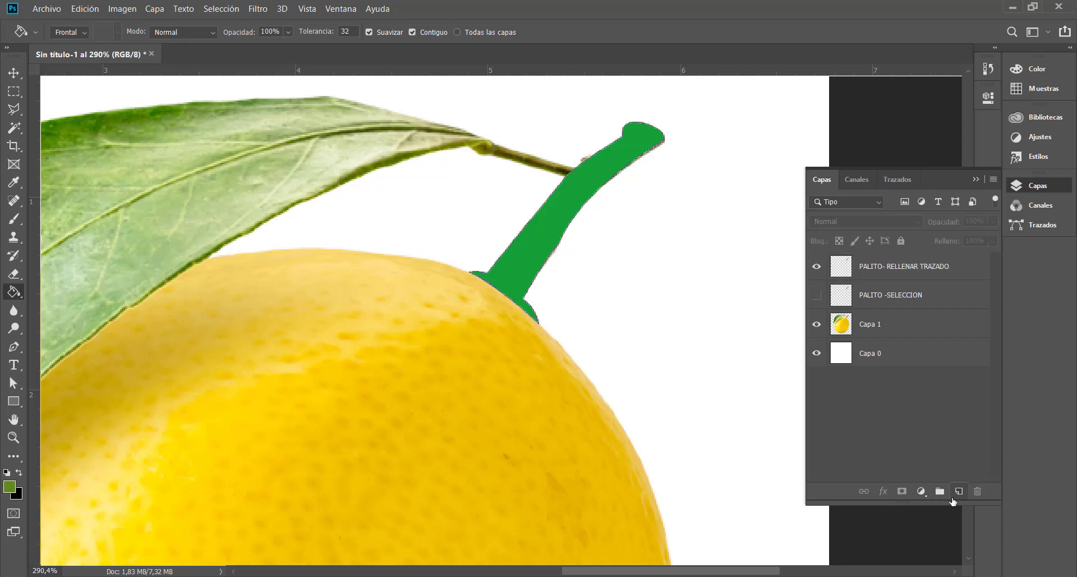
Add another empty layer above PALITO- RELLENAR TRAZADO and review the PALITO path's stroke command
click(955, 493)
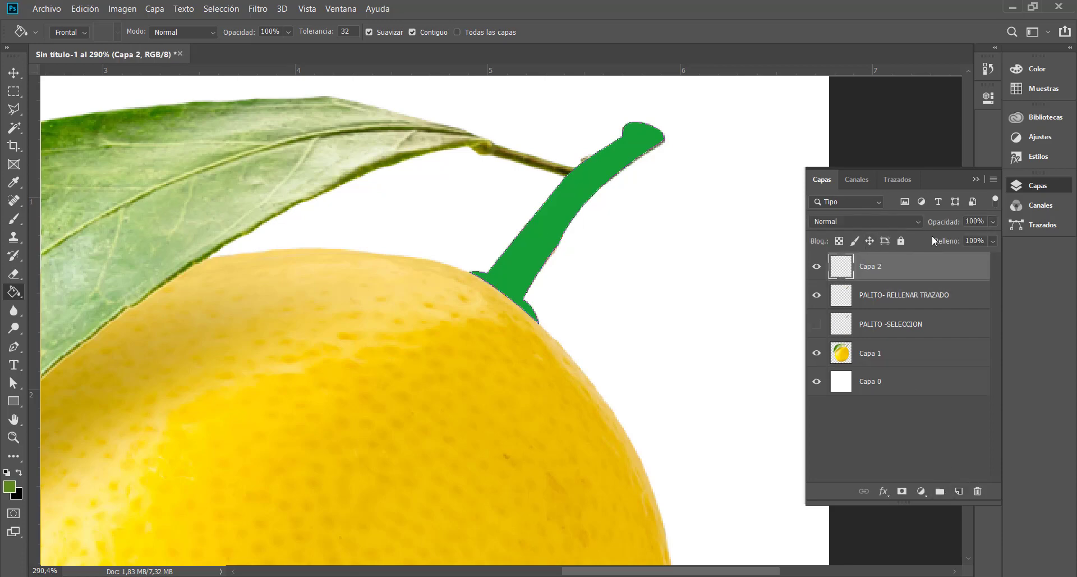
click(897, 180)
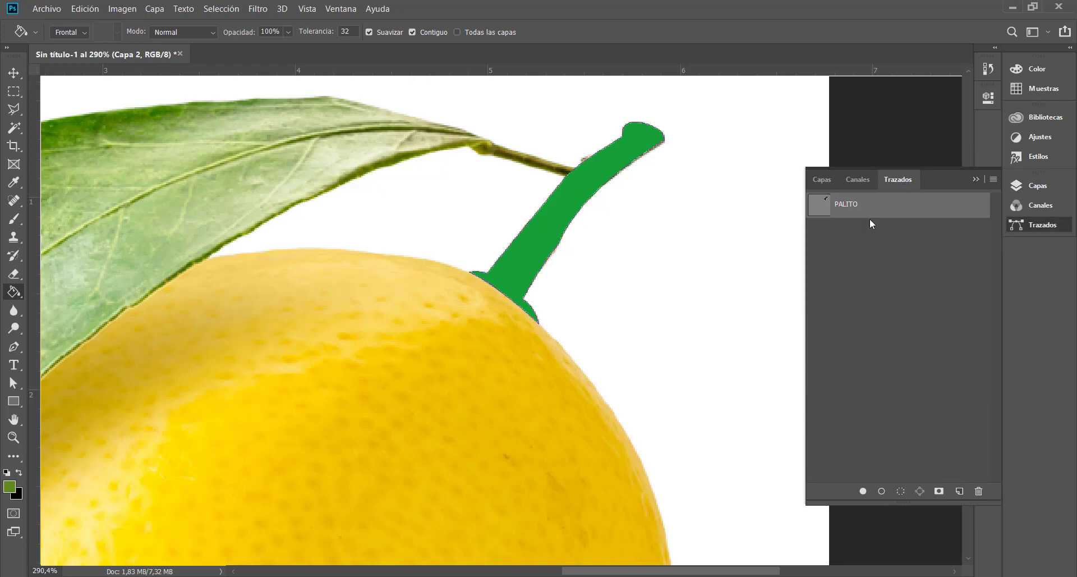
right_click(838, 206)
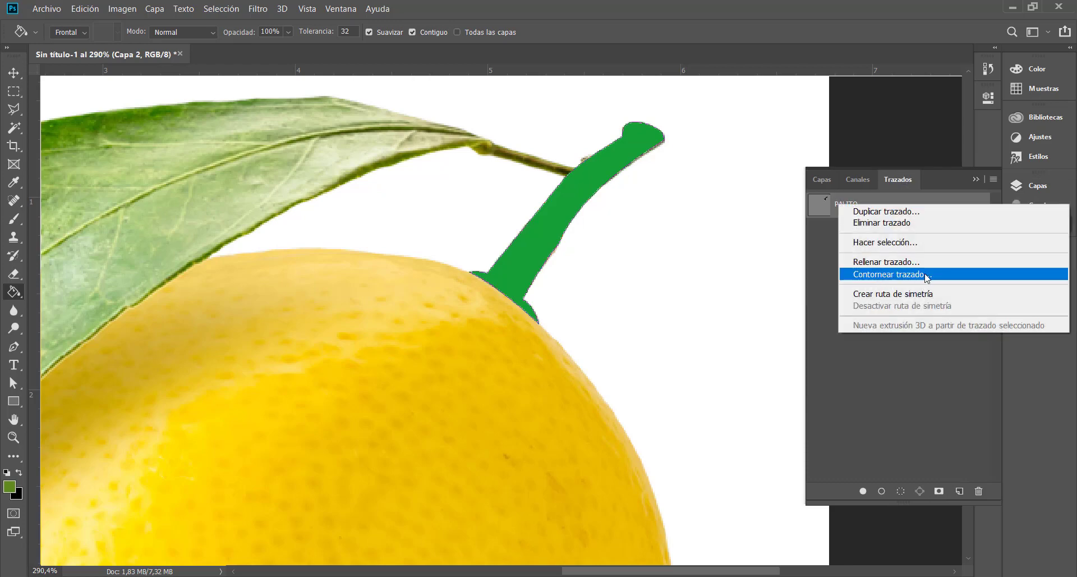
click(830, 390)
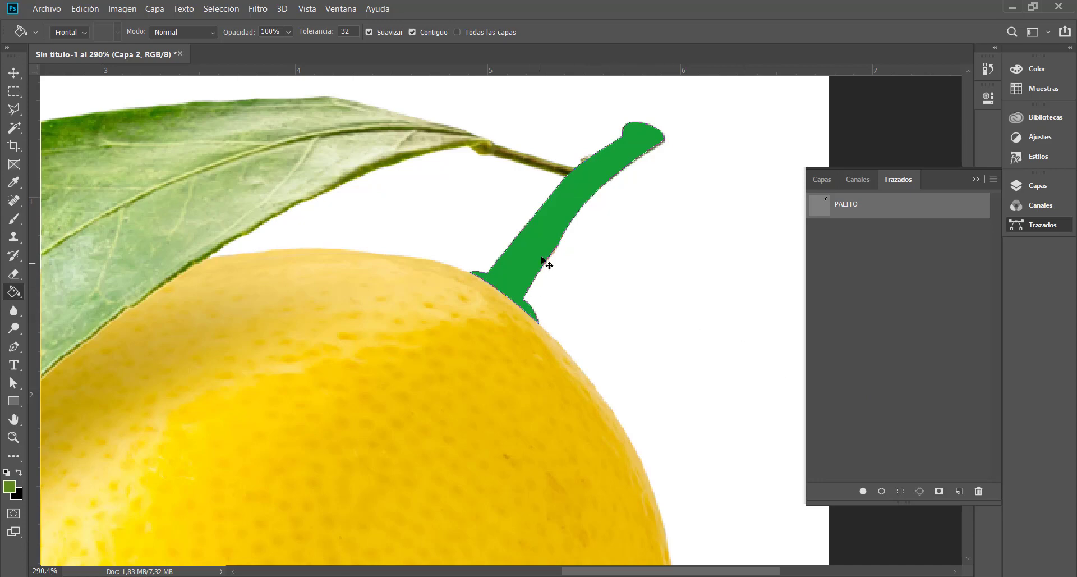
Activate the Brush tool and open its size, hardness and preset settings
scroll(544, 263, up, 3)
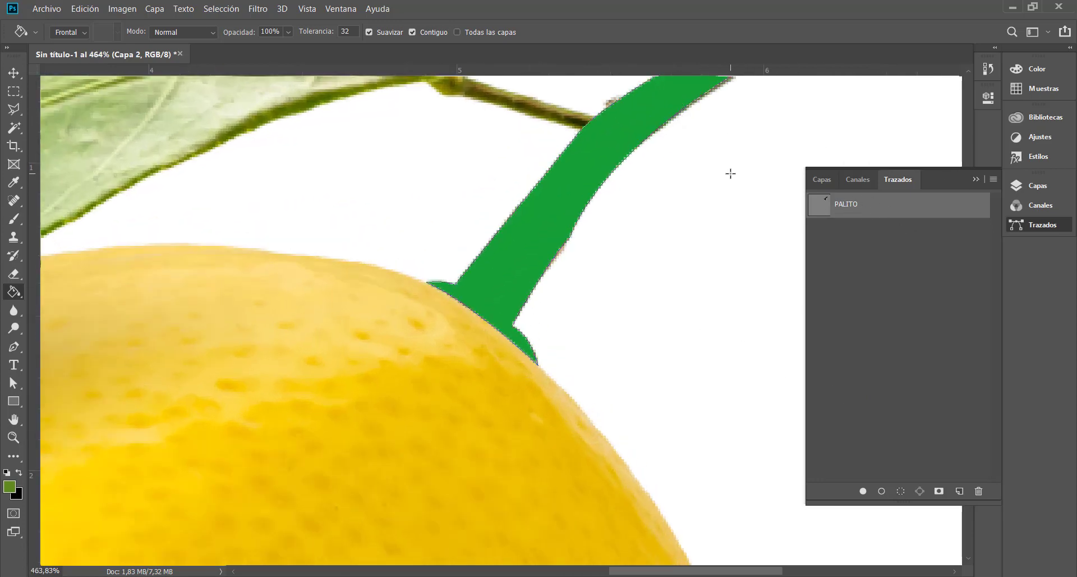
drag(730, 173, 666, 294)
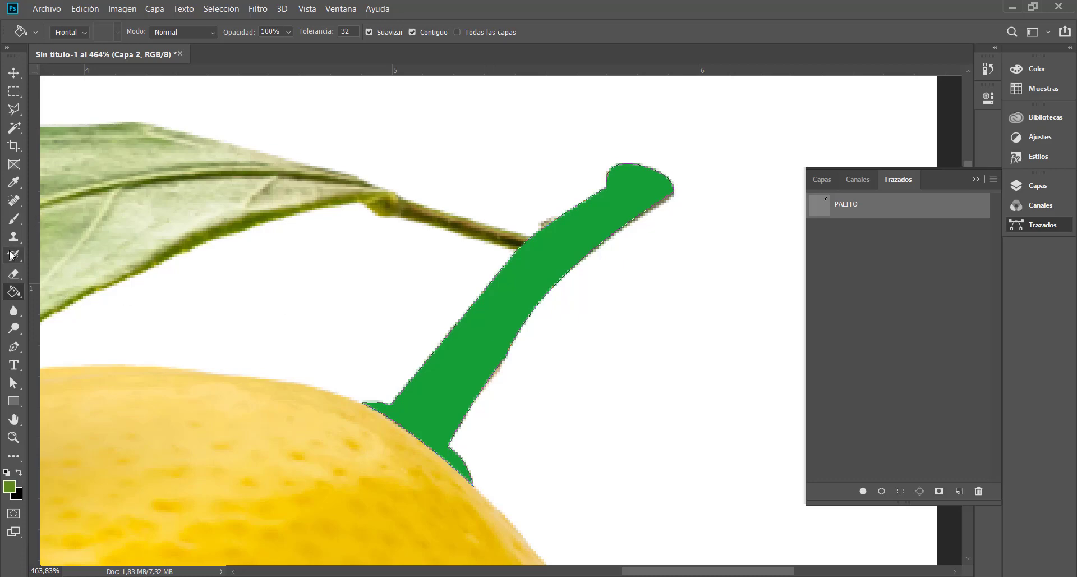
click(16, 222)
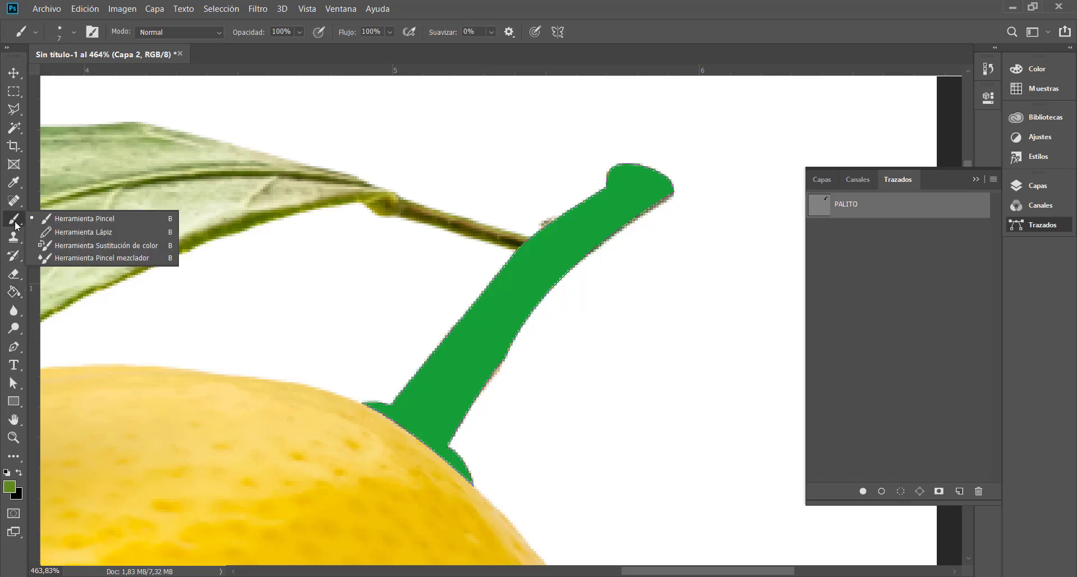
click(91, 220)
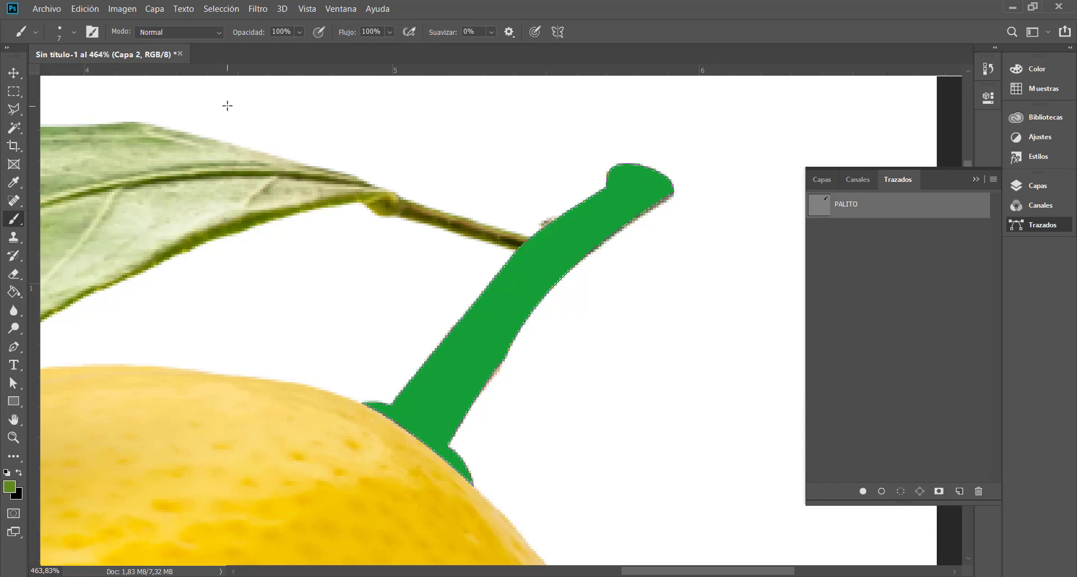
click(73, 32)
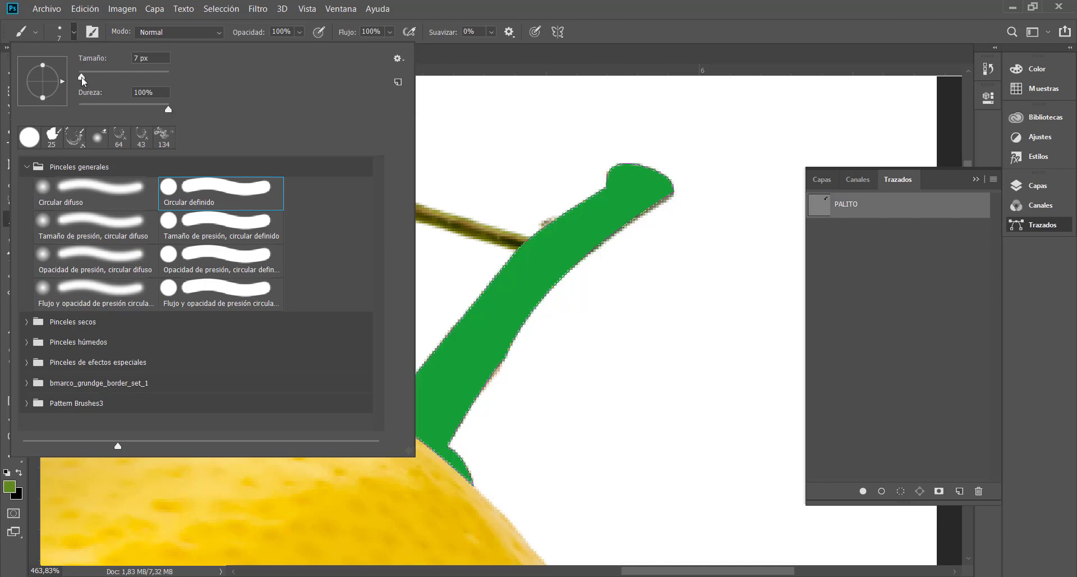
Paint a short horizontal test stroke above the leaf on Capa 2 with the 7 px hard round brush and undo it
click(826, 181)
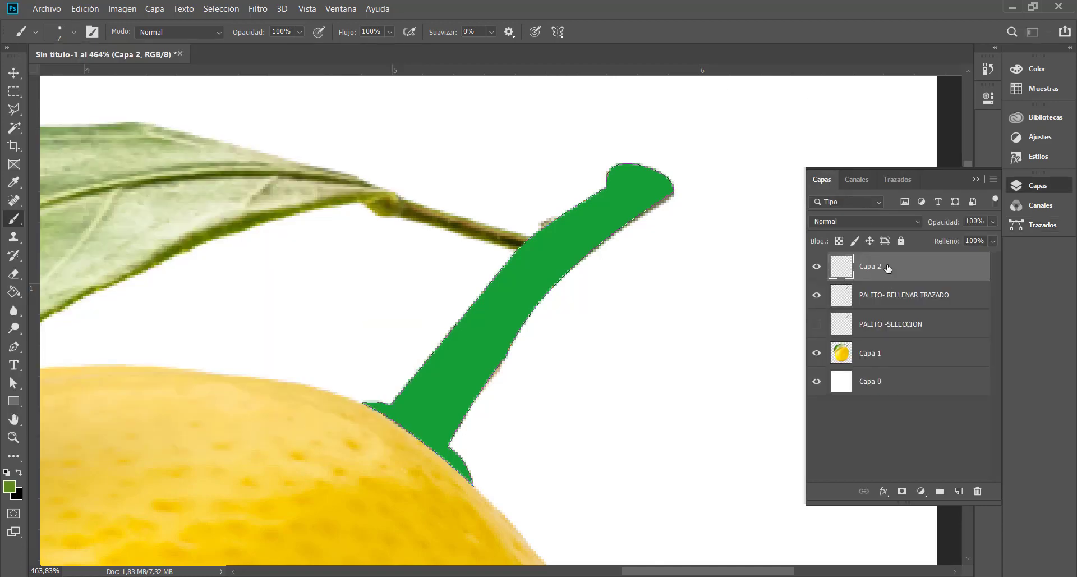
scroll(726, 224, down, 5)
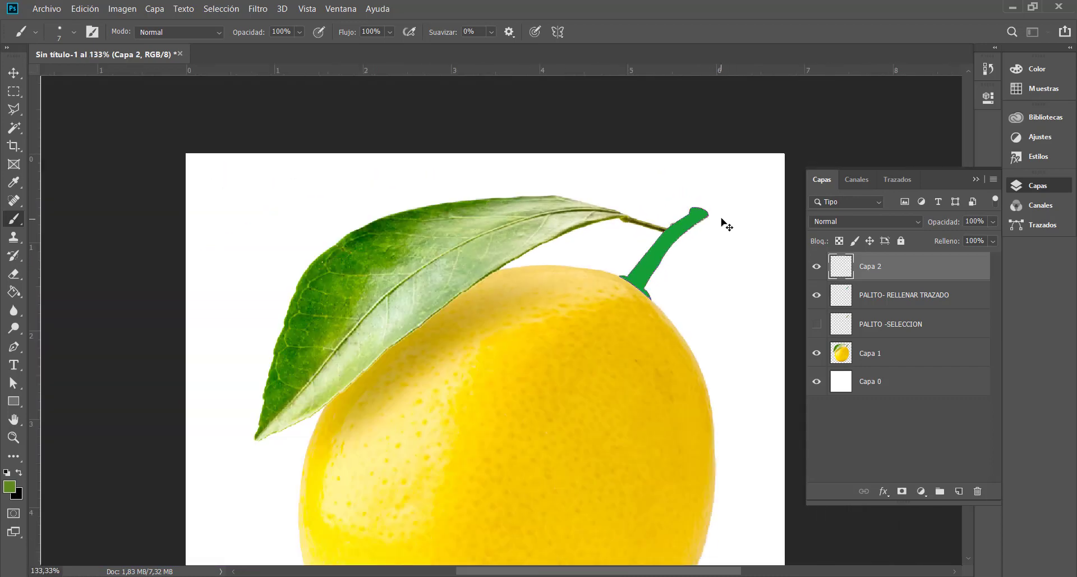
click(73, 32)
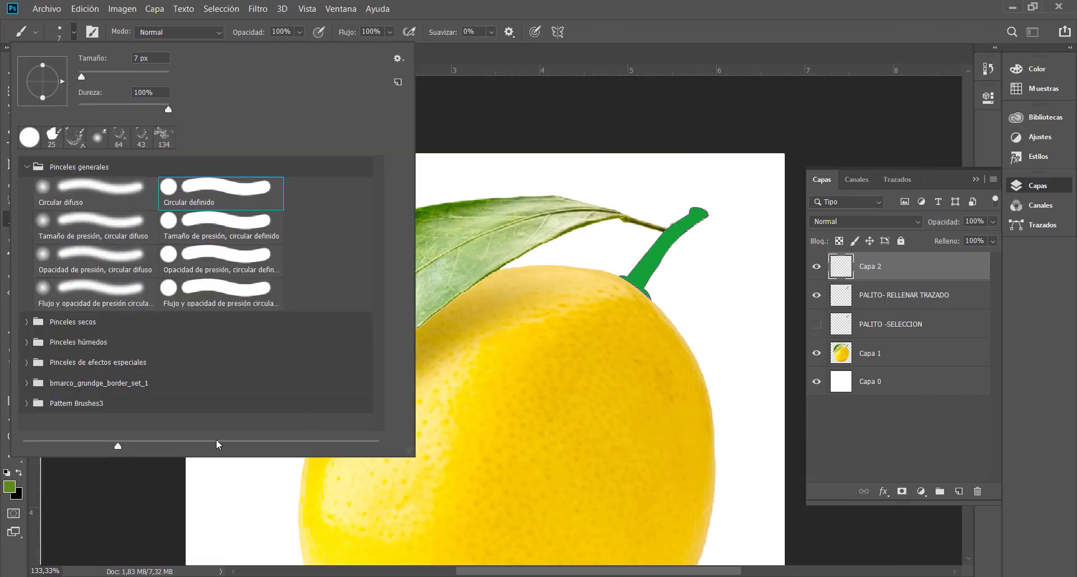
drag(543, 172, 662, 170)
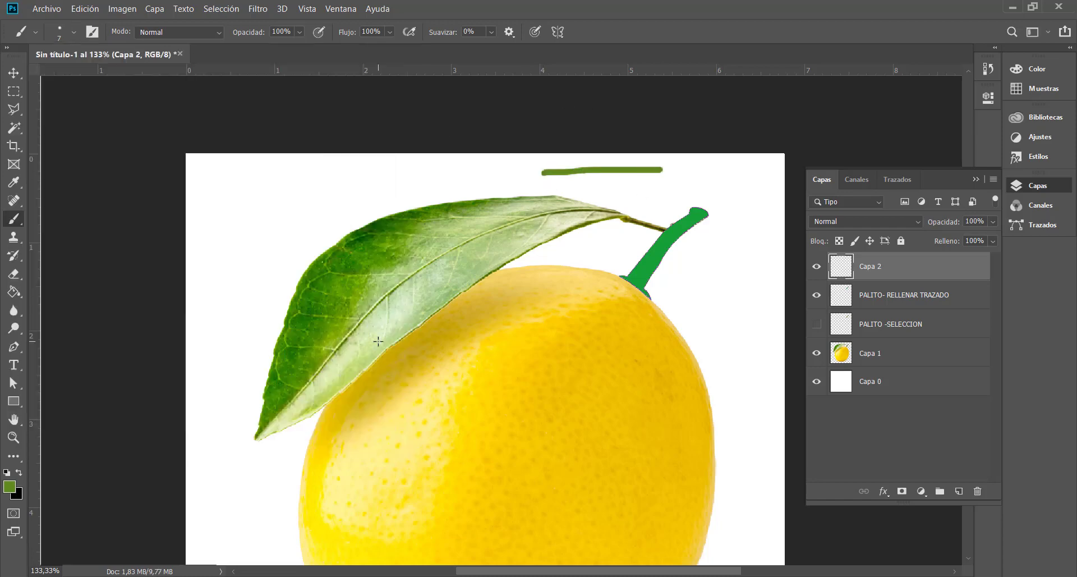
click(74, 34)
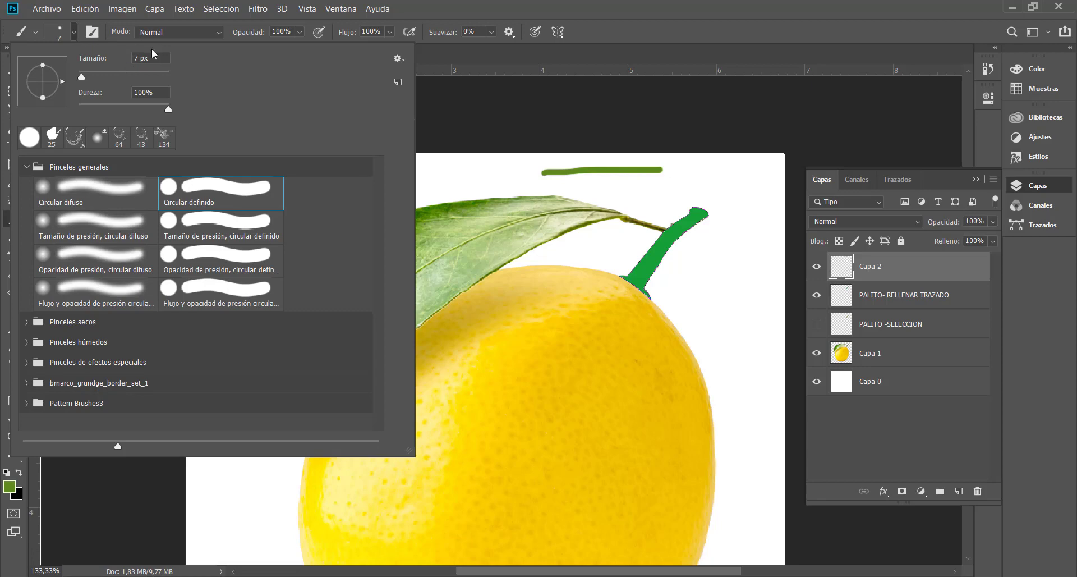
key(Escape)
key(ctrl+z)
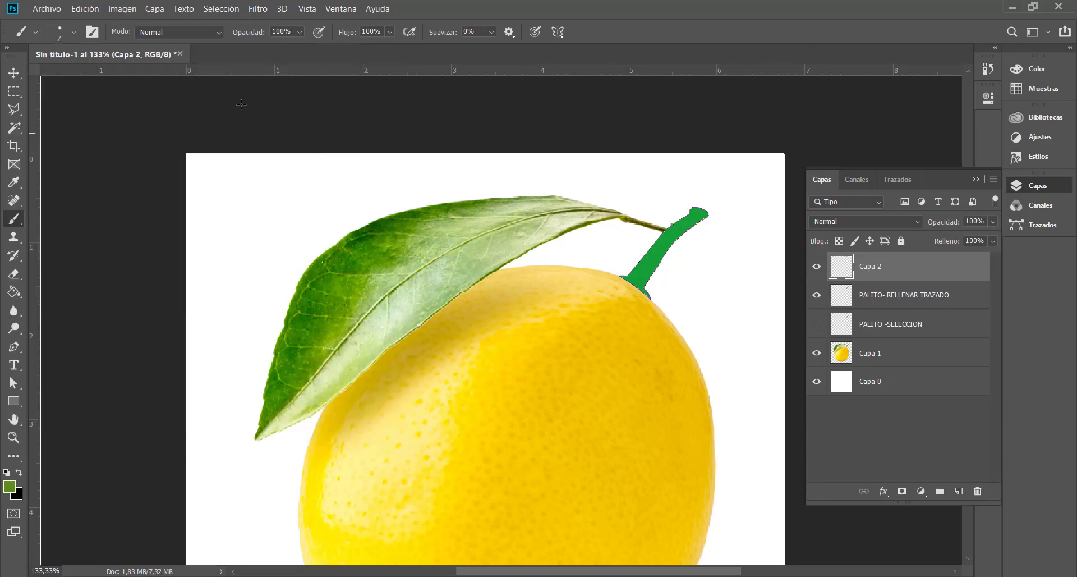
Set the brush size to 56 px, paint a short test stroke above the leaf and undo it
click(74, 32)
drag(83, 75, 88, 75)
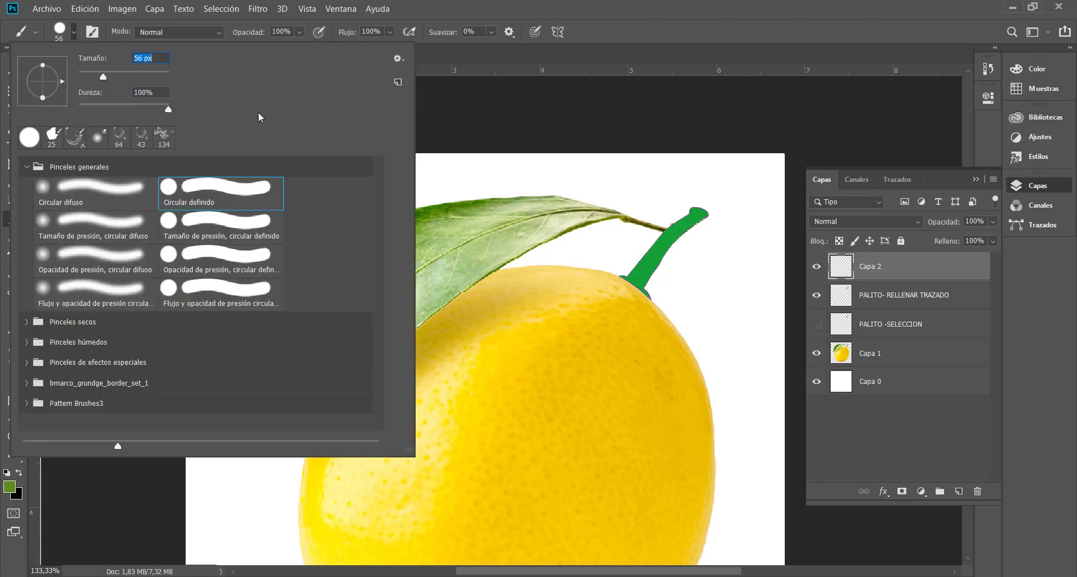
drag(524, 173, 593, 174)
key(ctrl+z)
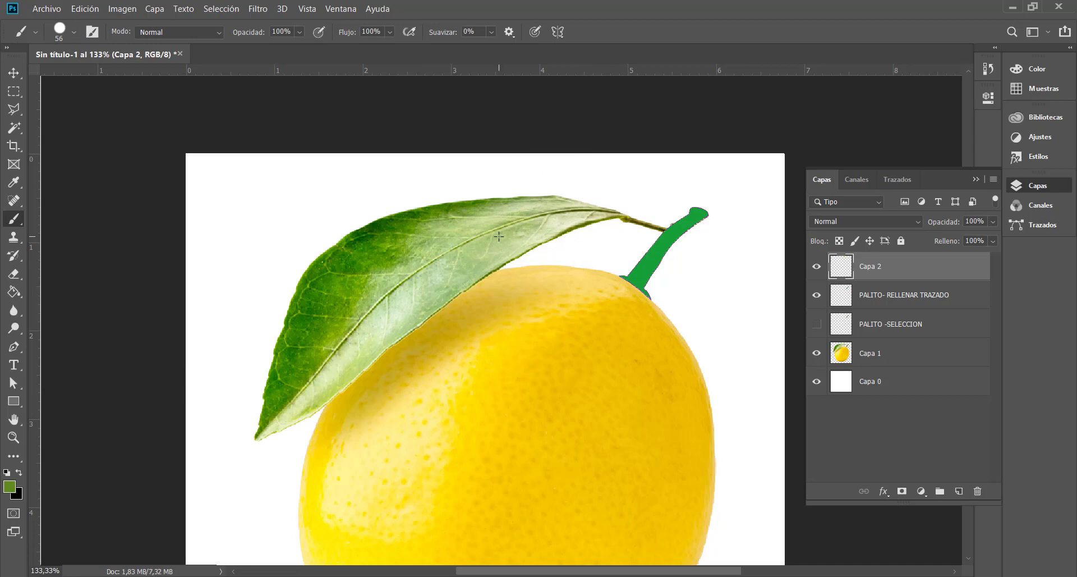
Set the brush size to 9 px, paint a short test stroke above the leaf and undo it
click(74, 32)
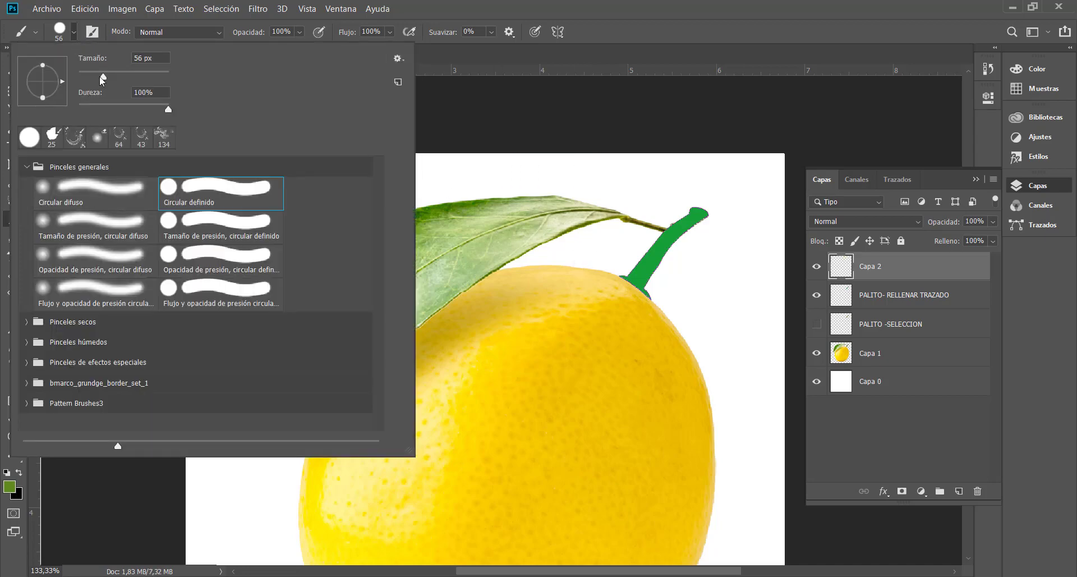
drag(101, 76, 86, 73)
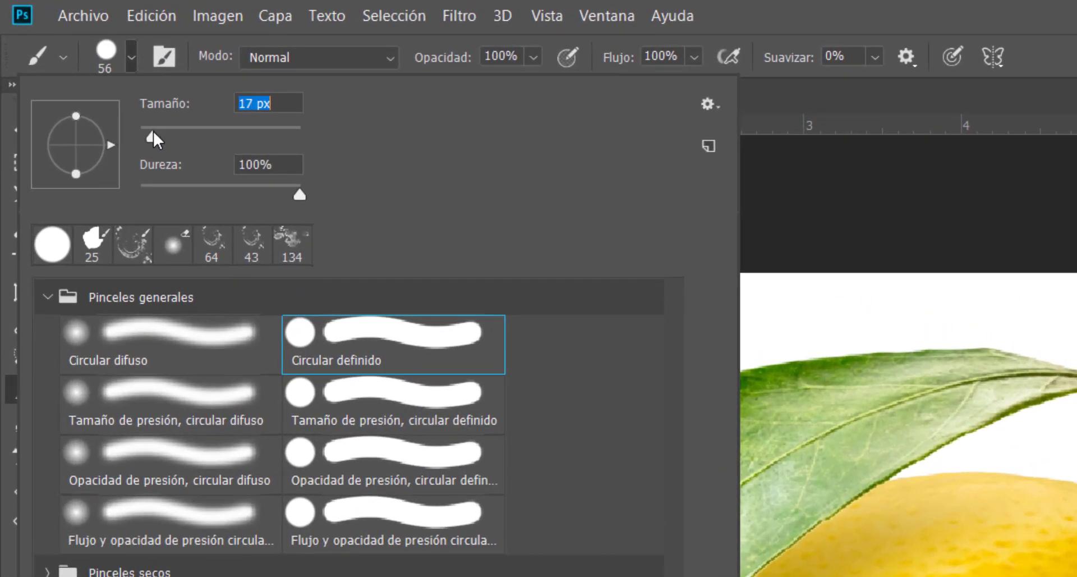
drag(153, 130, 147, 130)
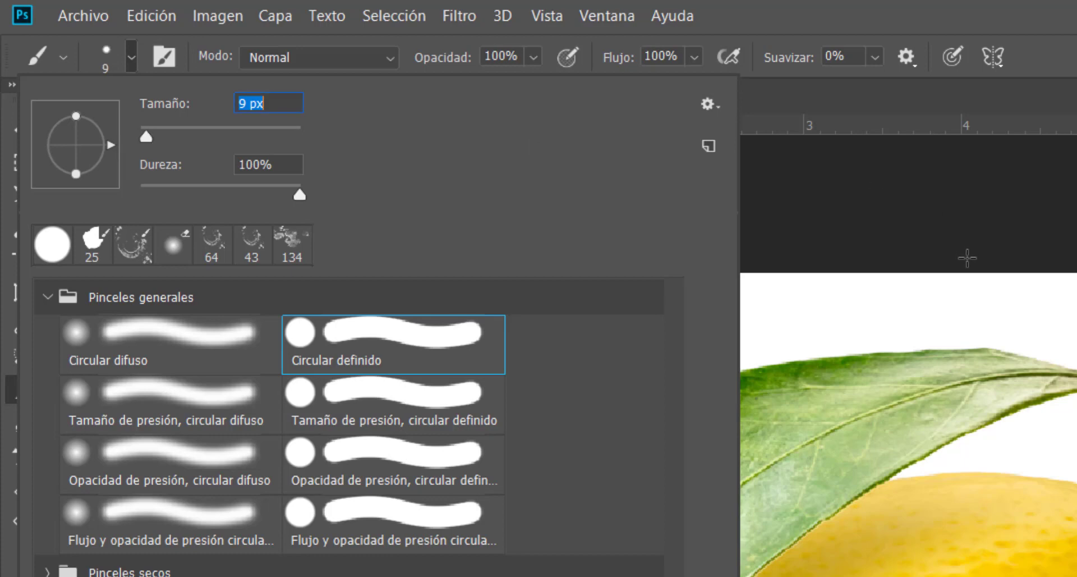
drag(951, 294, 1005, 294)
key(ctrl+z)
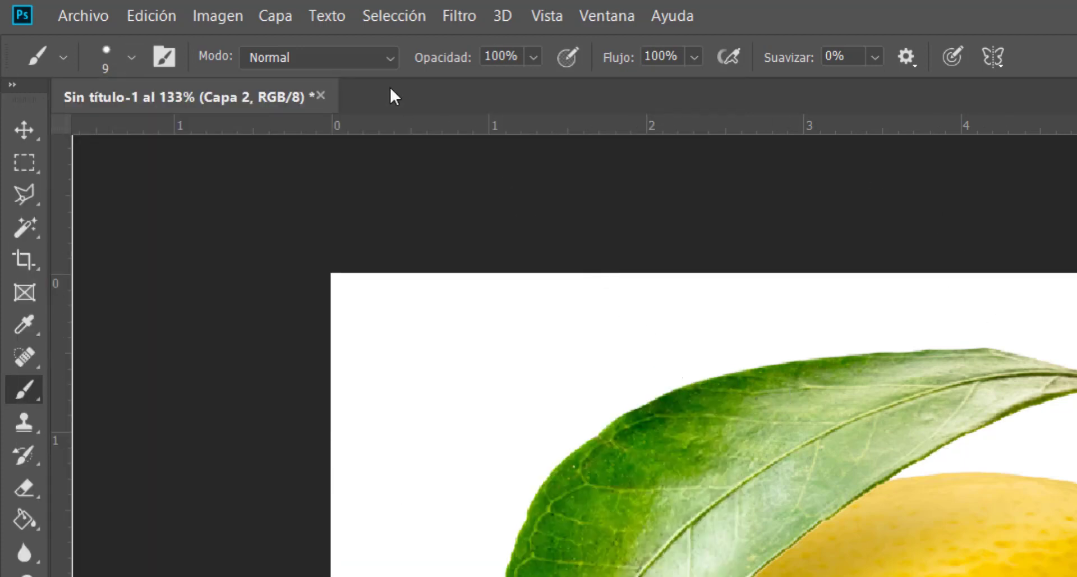
Reopen the brush's size and hardness settings
click(133, 54)
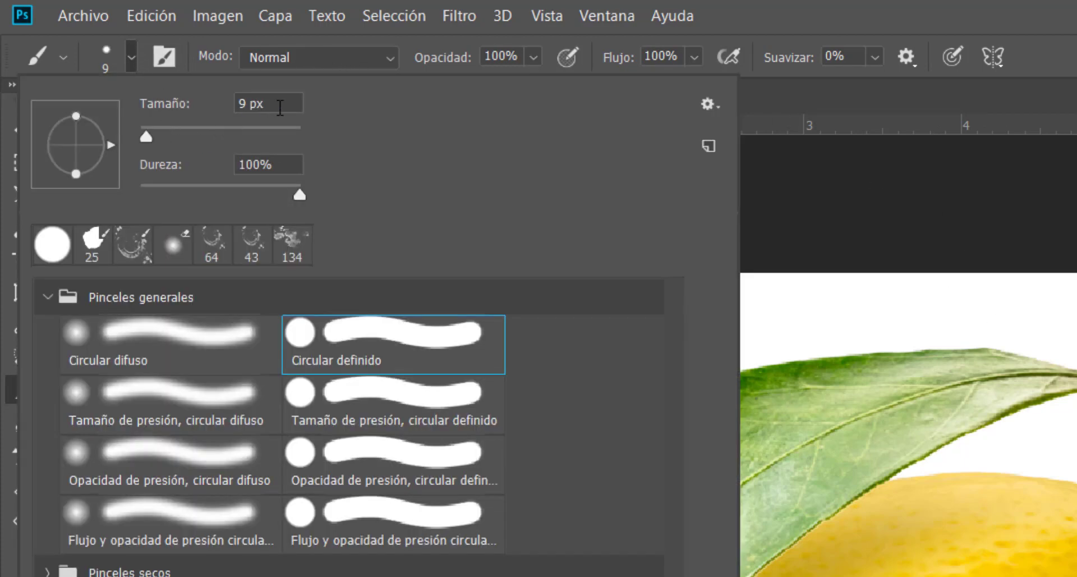
Set the brush size to 2 px and try a short test stroke on the canvas
text(2)
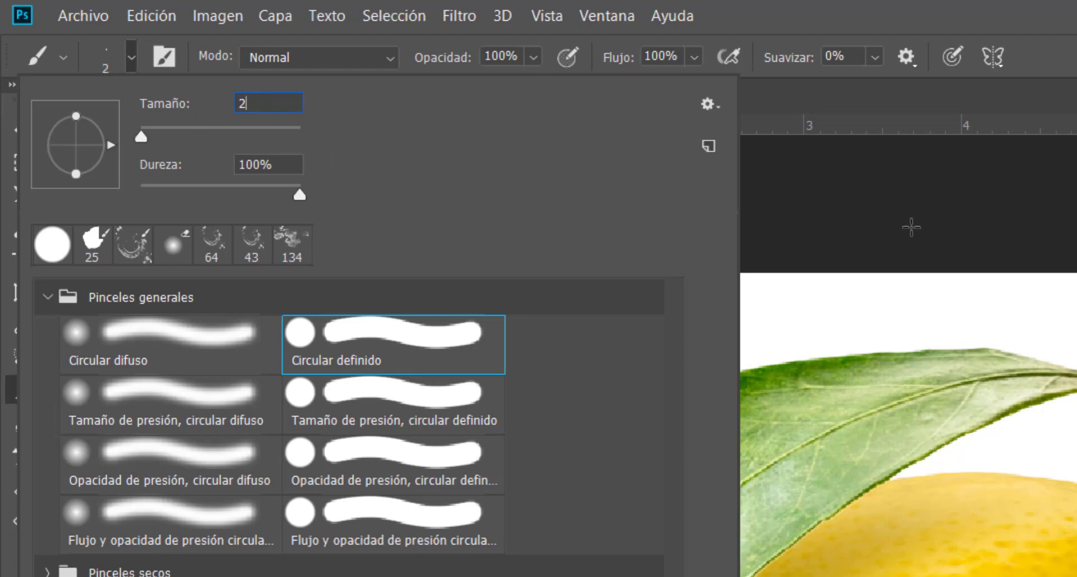
drag(874, 295, 948, 297)
key(ctrl+z)
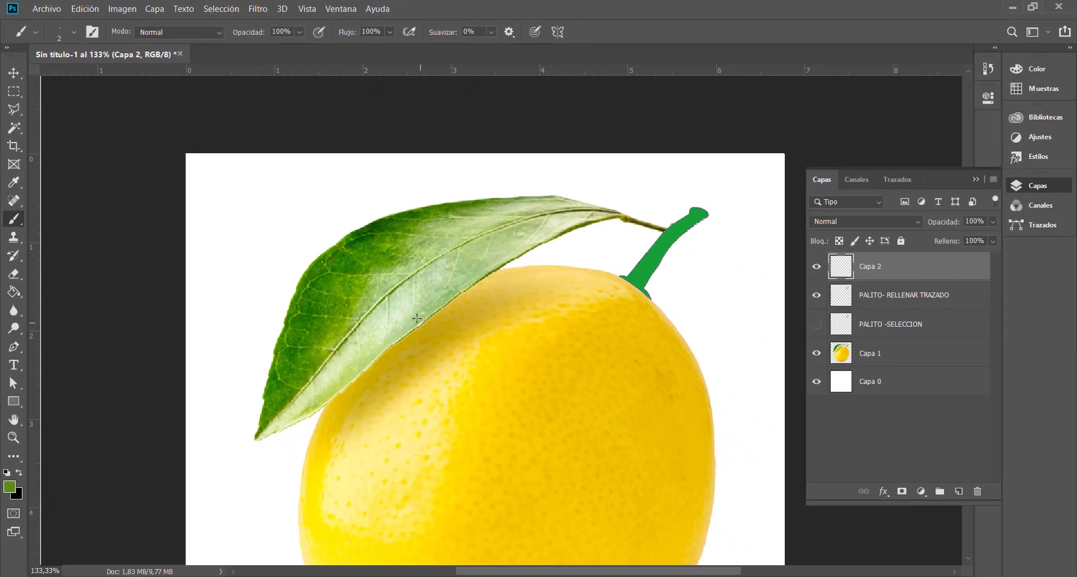
Paint a short horizontal test stroke above the leaf with the 2 px brush at 100% hardness
click(74, 33)
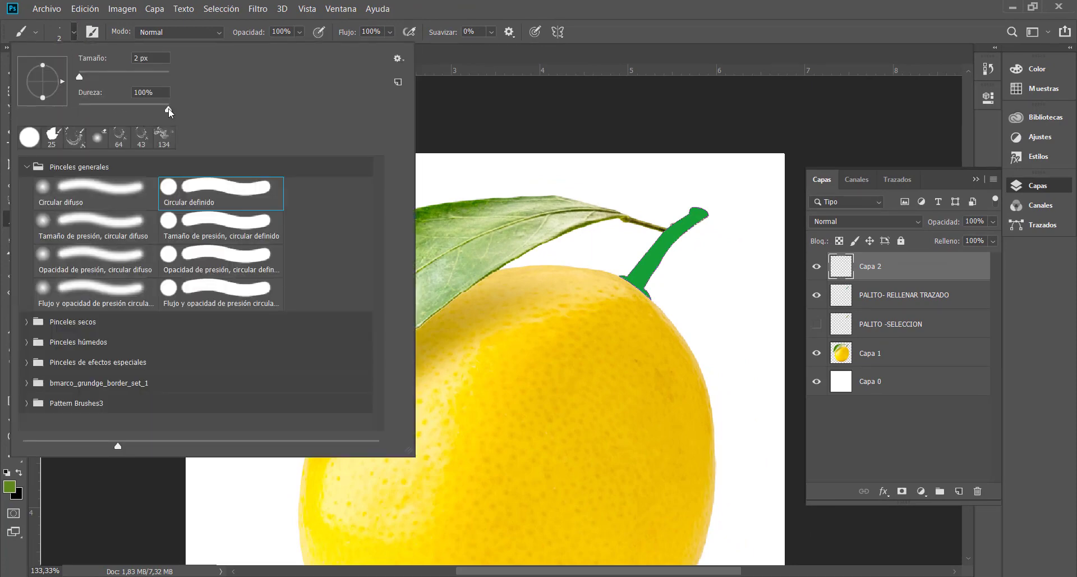
scroll(588, 186, up, 6)
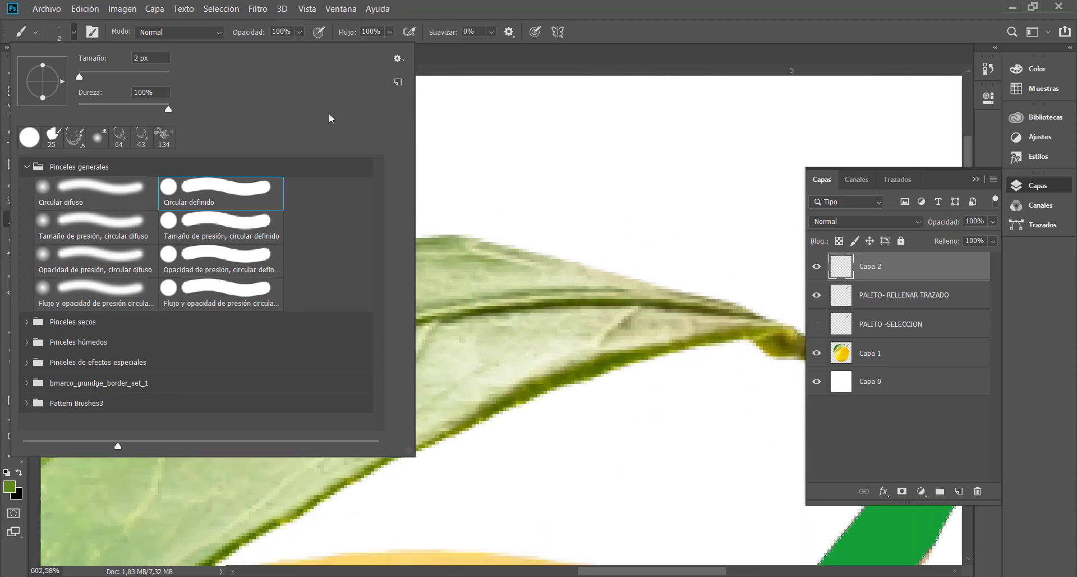
click(515, 133)
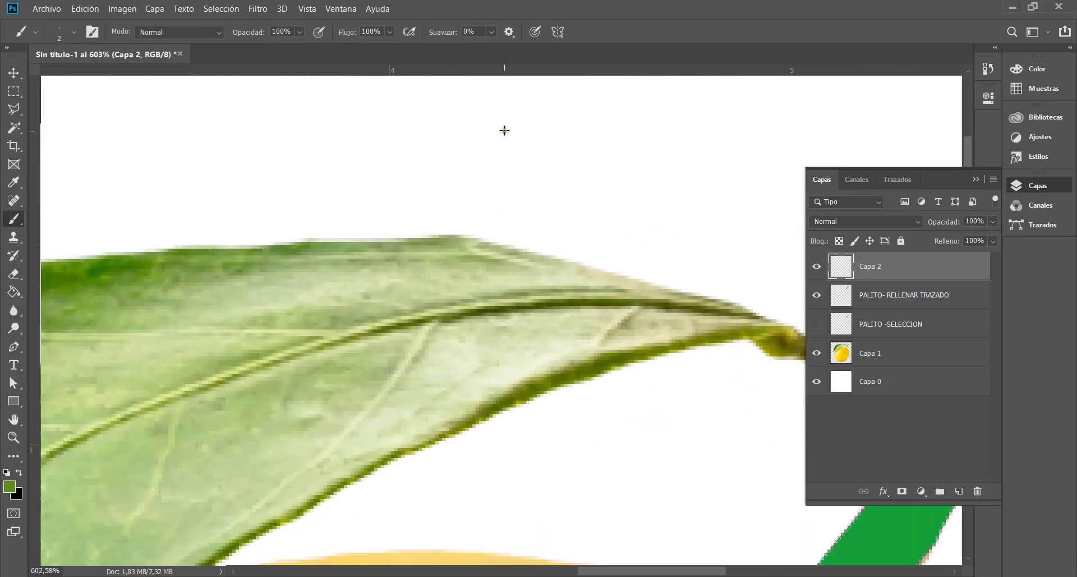
drag(512, 133, 615, 133)
scroll(616, 162, down, 1)
scroll(615, 163, down, 5)
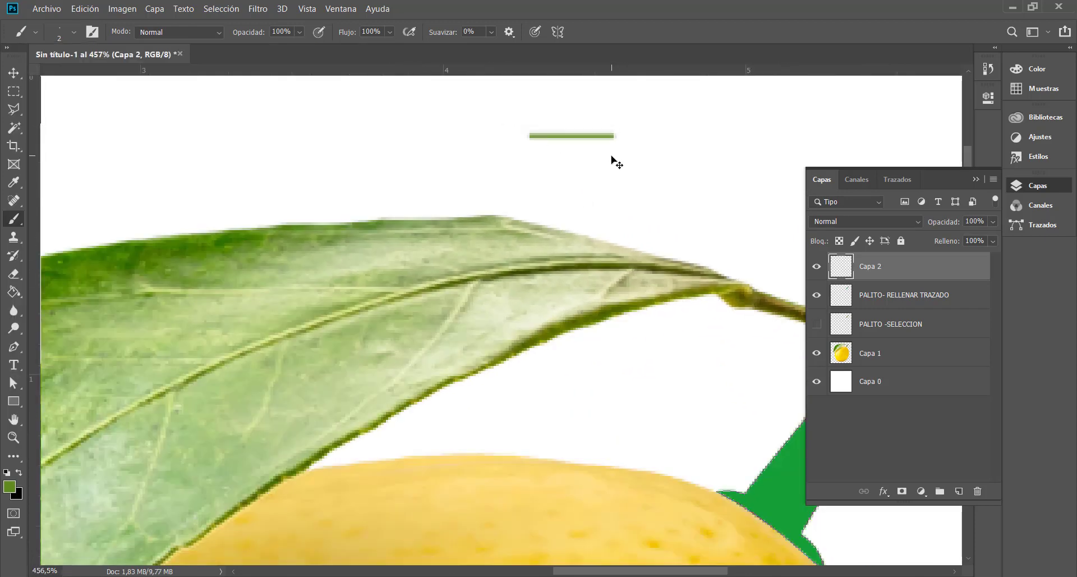
scroll(616, 162, down, 3)
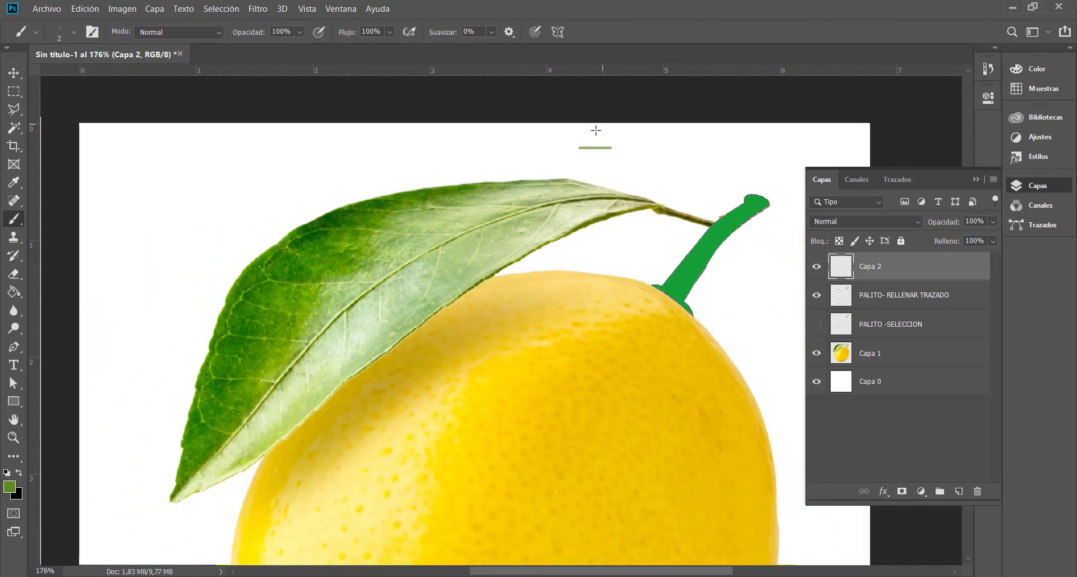
Set the brush hardness to 0% and paint a second short test stroke below the first one
click(73, 35)
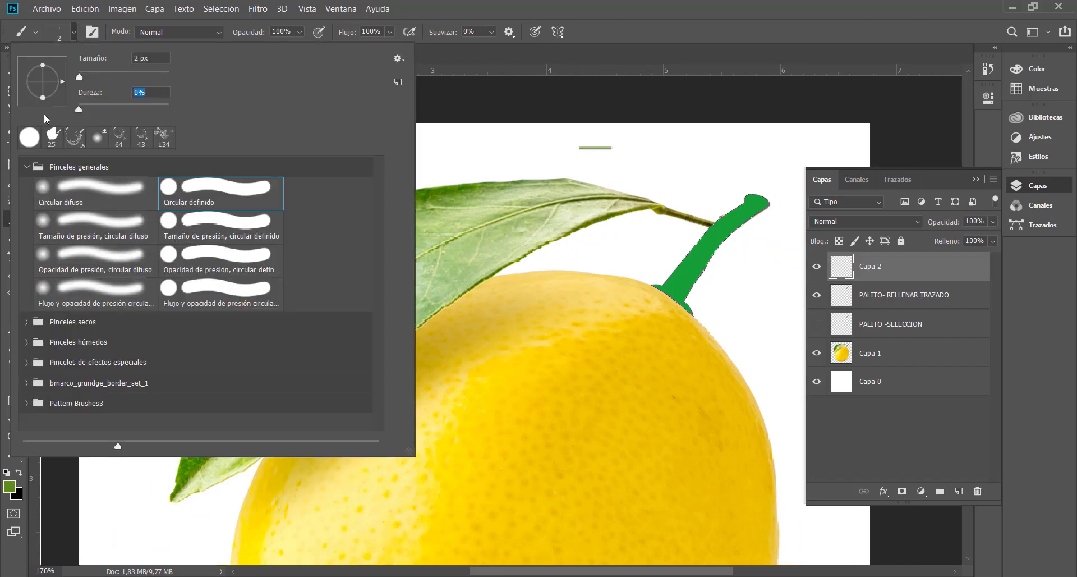
drag(581, 167, 631, 166)
scroll(614, 184, up, 2)
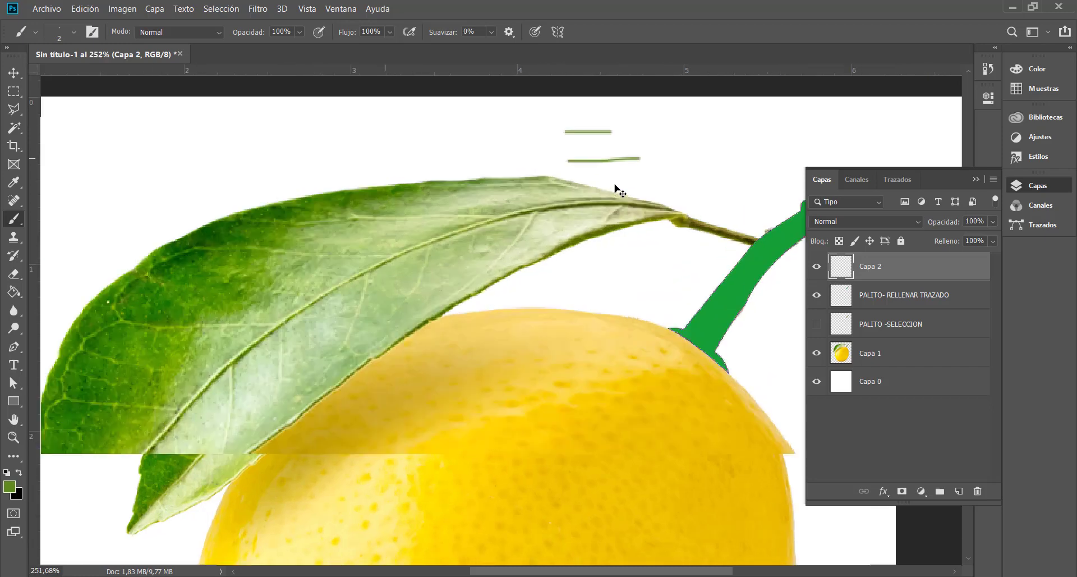
scroll(615, 187, up, 3)
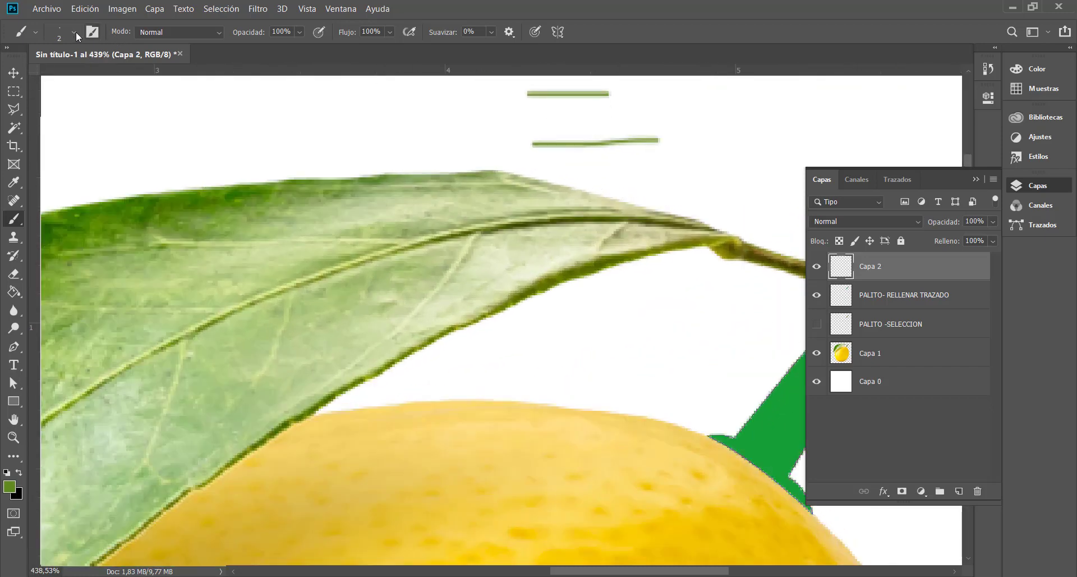
Set the brush to a size of 23 px with 100% hardness
click(74, 34)
drag(110, 75, 88, 73)
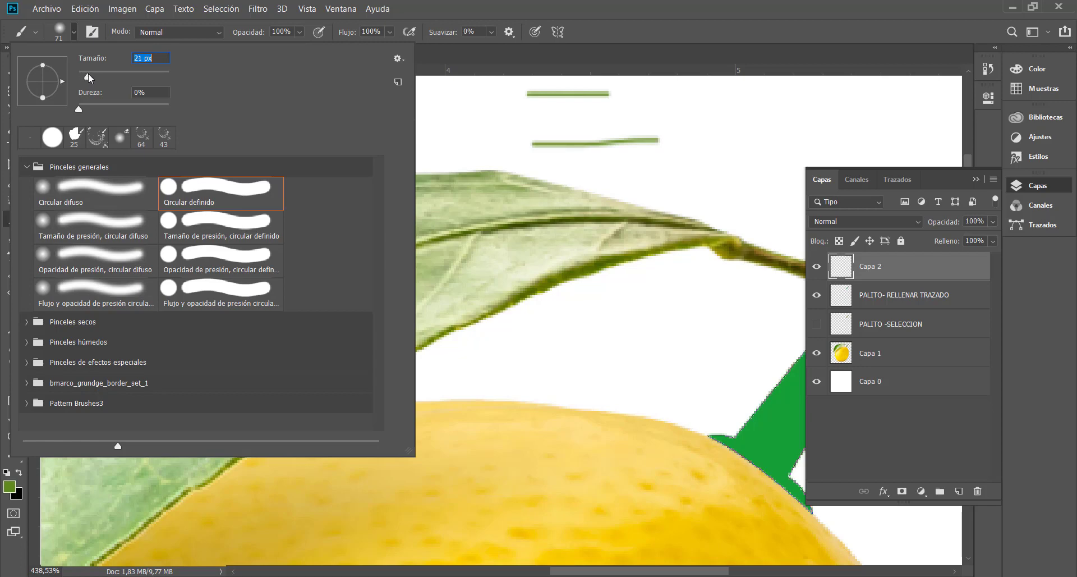
drag(81, 110, 217, 110)
Revert the document history to the last Nueva capa state to remove both thin test strokes
click(993, 70)
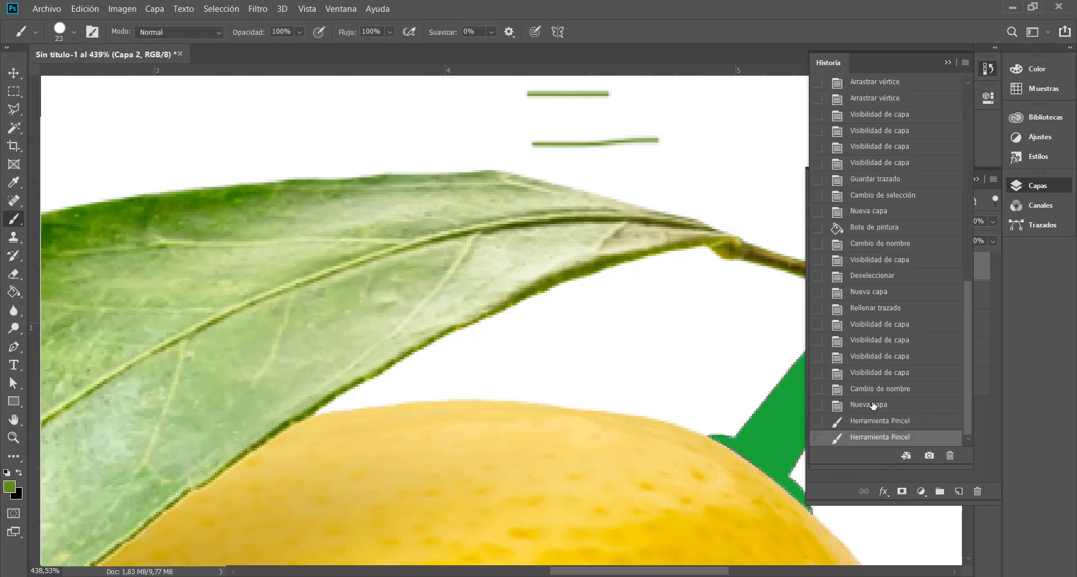
click(873, 404)
click(948, 64)
Set the brush size to 12 px and paint a straight, hard-edged horizontal test stroke above the leaf
click(74, 32)
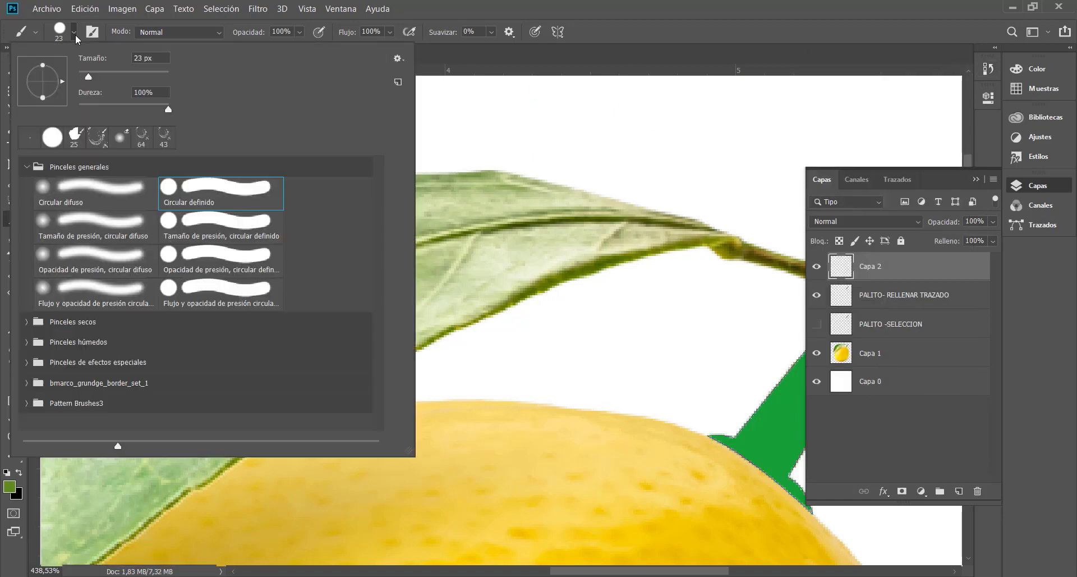
drag(88, 80, 85, 80)
click(656, 98)
scroll(656, 98, down, 2)
click(635, 101)
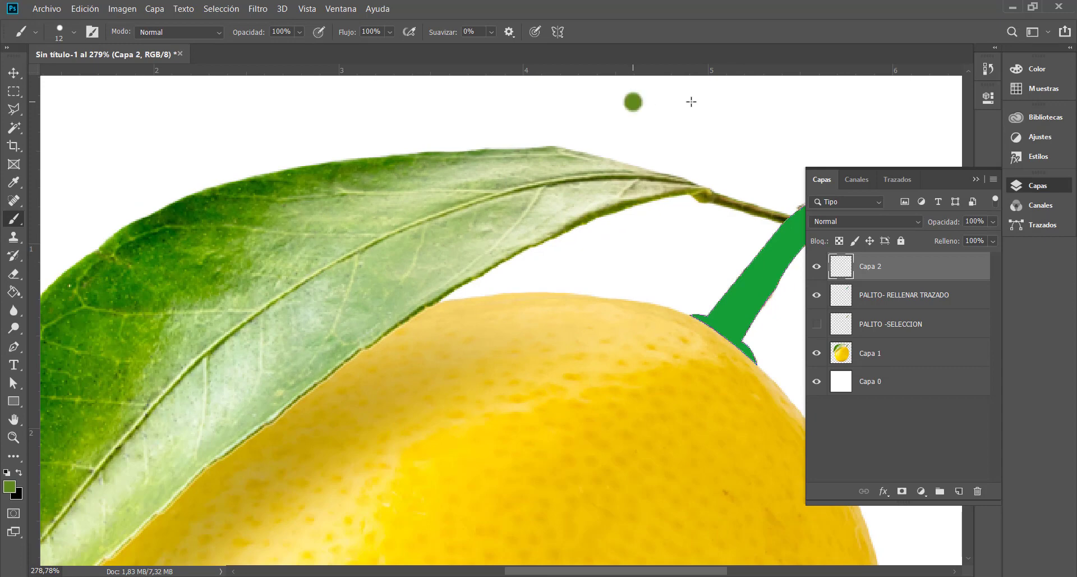
shift+click(711, 101)
Set the brush hardness to 0% and paint a soft test stroke below the hard-edged one
click(74, 32)
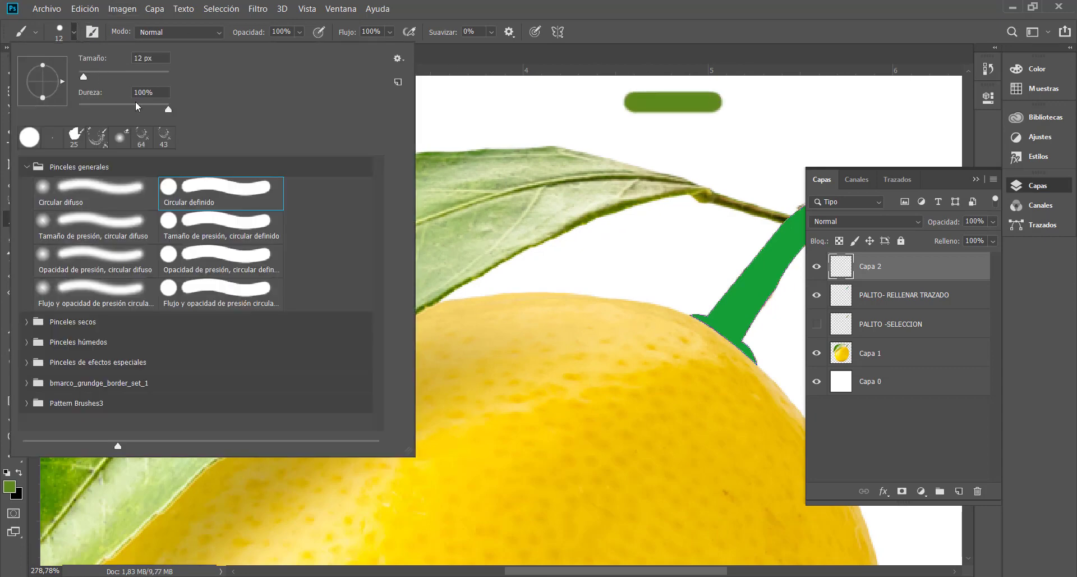
drag(168, 109, 54, 112)
drag(701, 144, 771, 146)
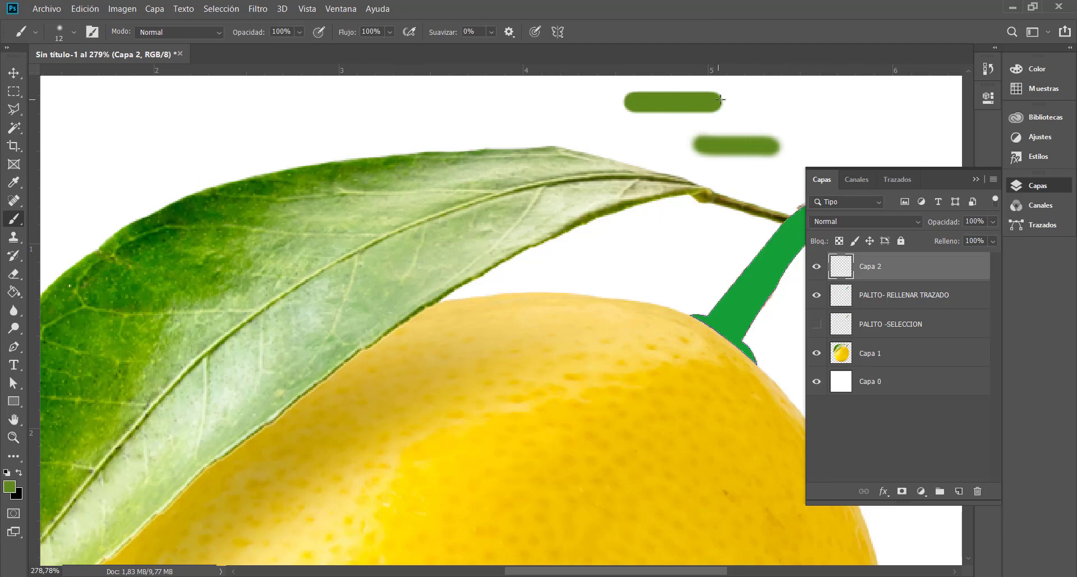
Revert the document history to the Nueva capa state to clear the hard and soft test strokes
click(988, 68)
click(887, 405)
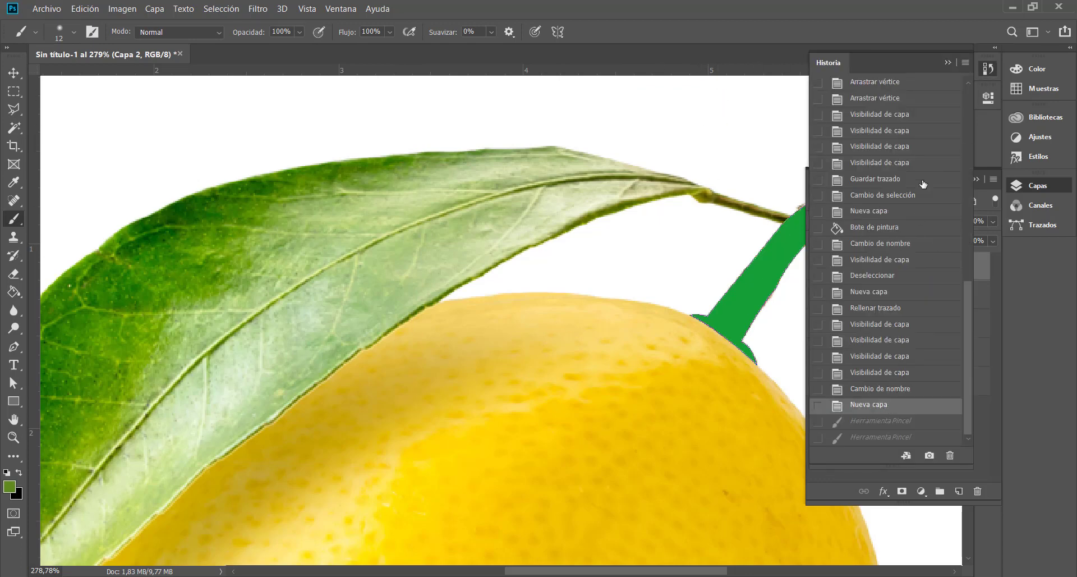
click(948, 62)
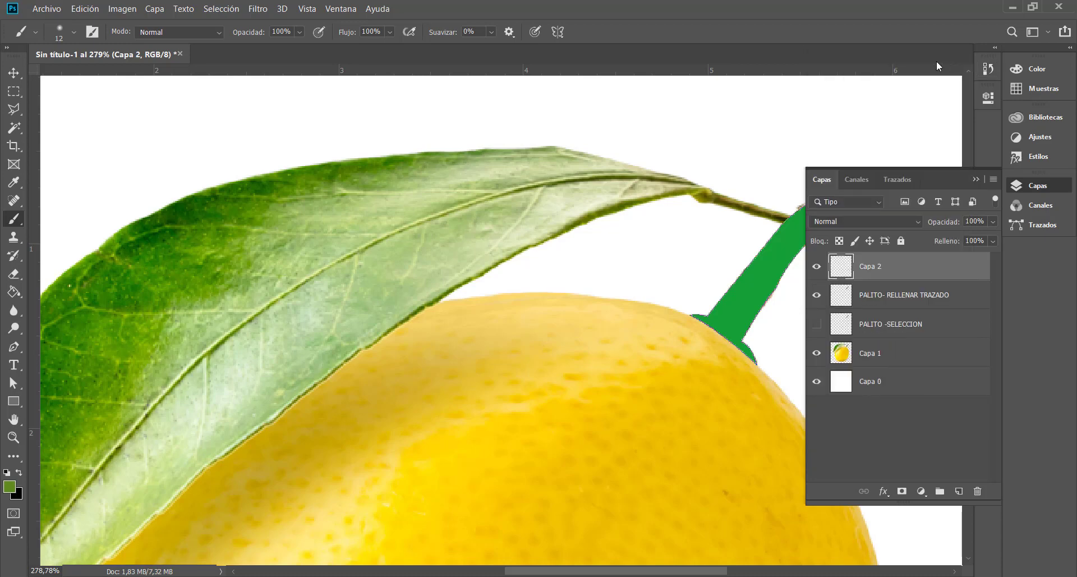
Set the brush size to 3 px
click(73, 32)
click(85, 60)
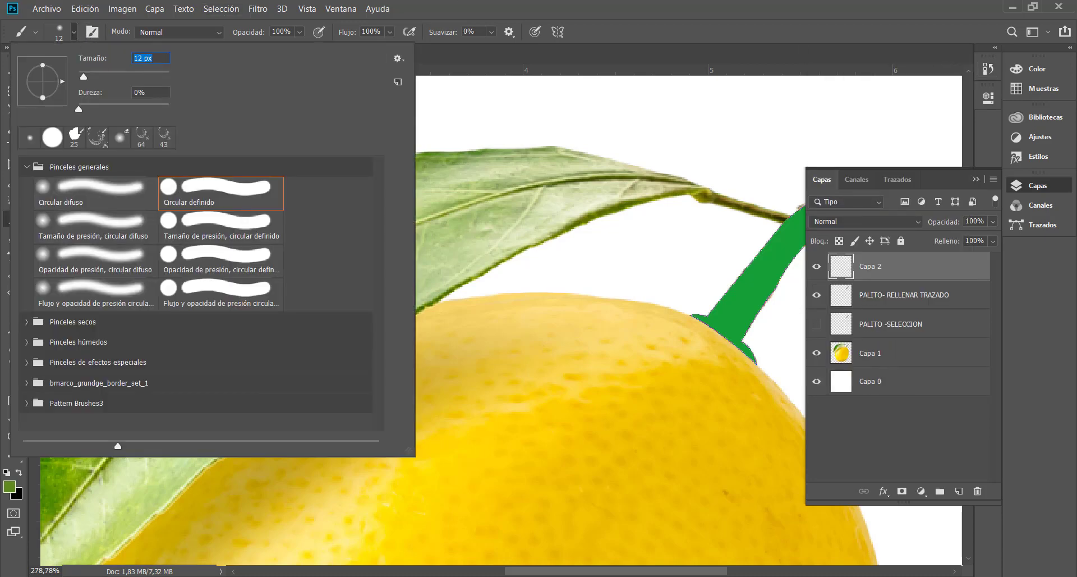
text(3)
key(Return)
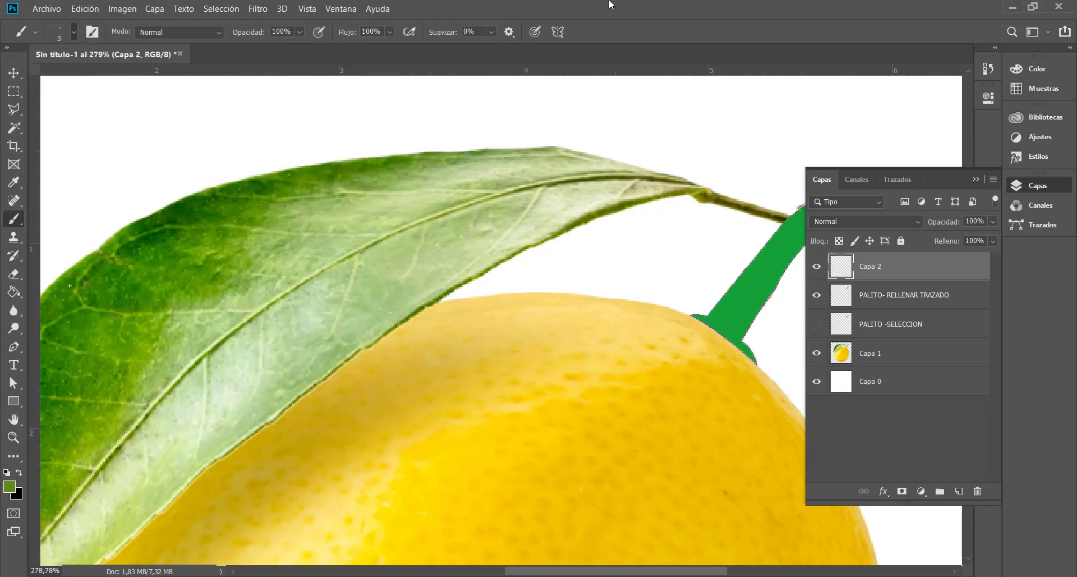
Set the foreground color to dark green 416010
click(9, 487)
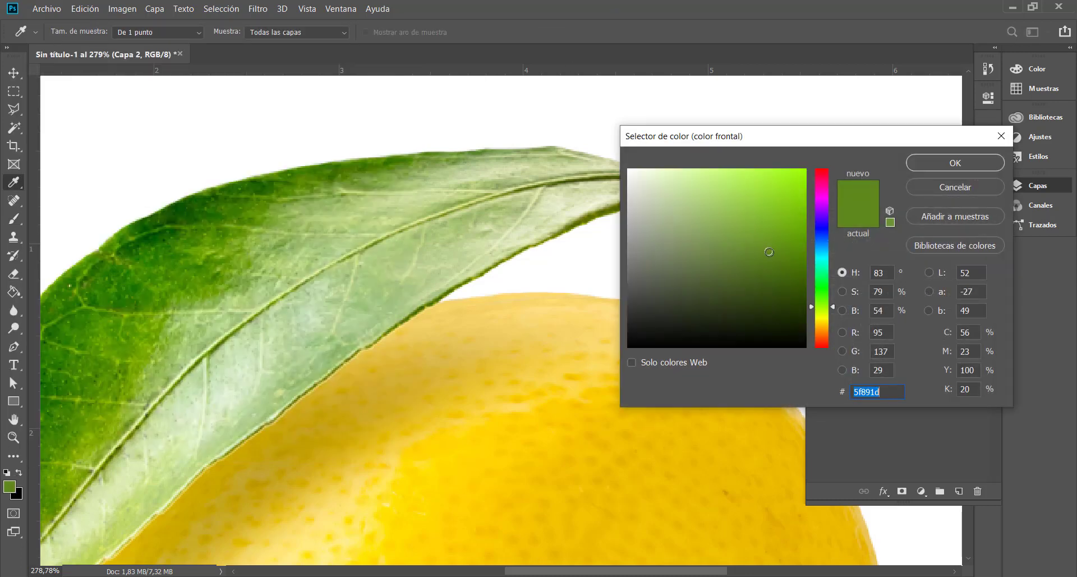
text(416010)
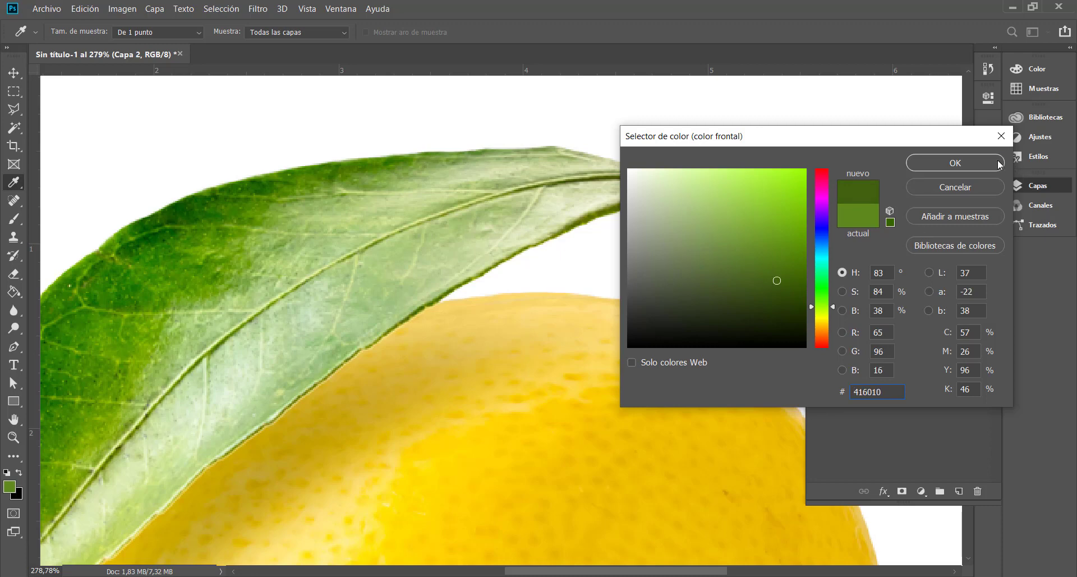
click(997, 163)
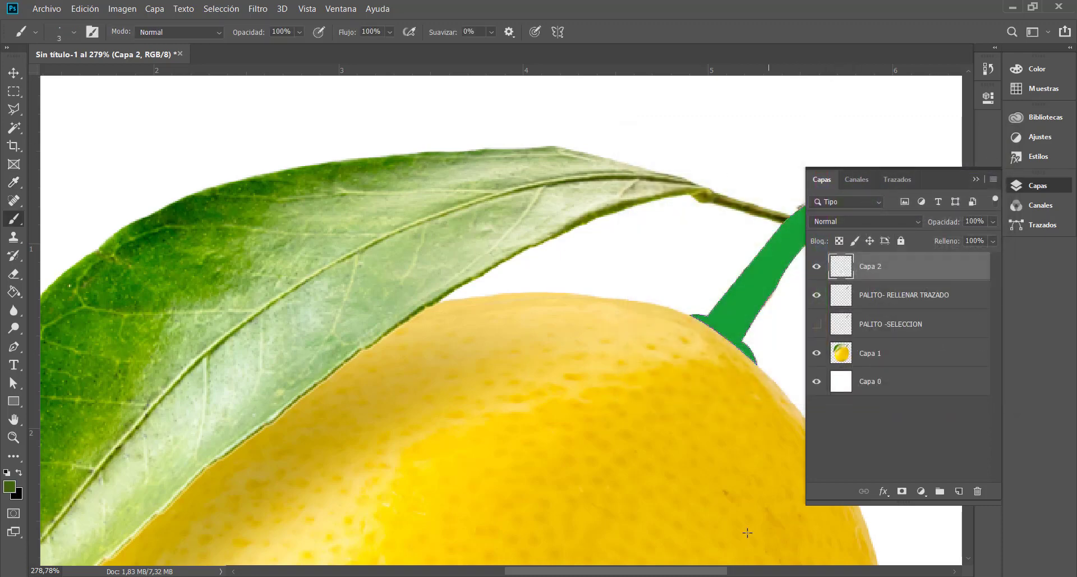
Hide the PALITO- RELLENAR TRAZADO layer to uncover the original stem
scroll(569, 319, down, 3)
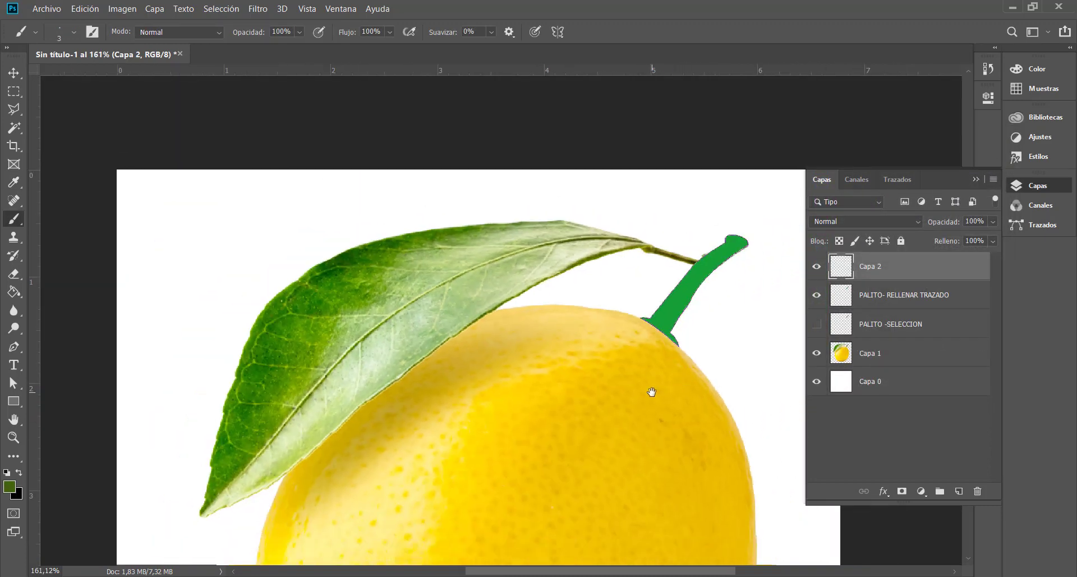
scroll(524, 375, up, 5)
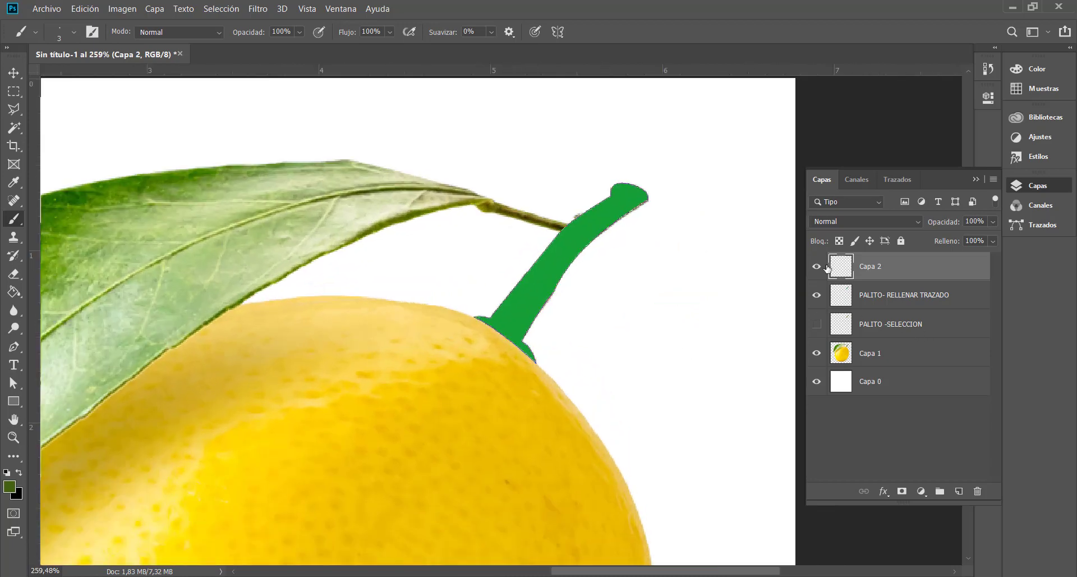
click(817, 267)
click(906, 296)
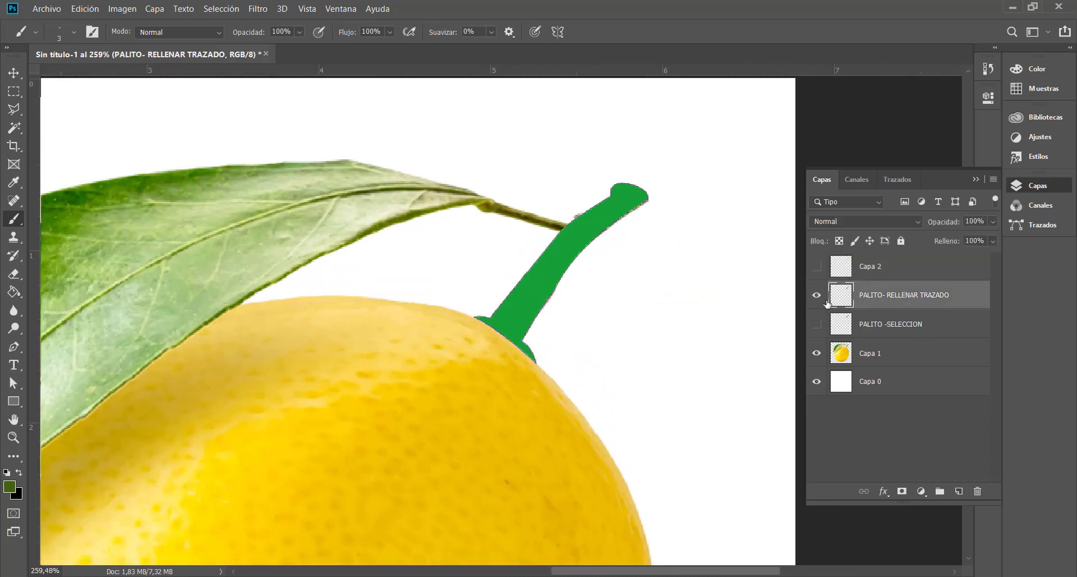
click(817, 296)
click(818, 298)
click(816, 267)
click(819, 296)
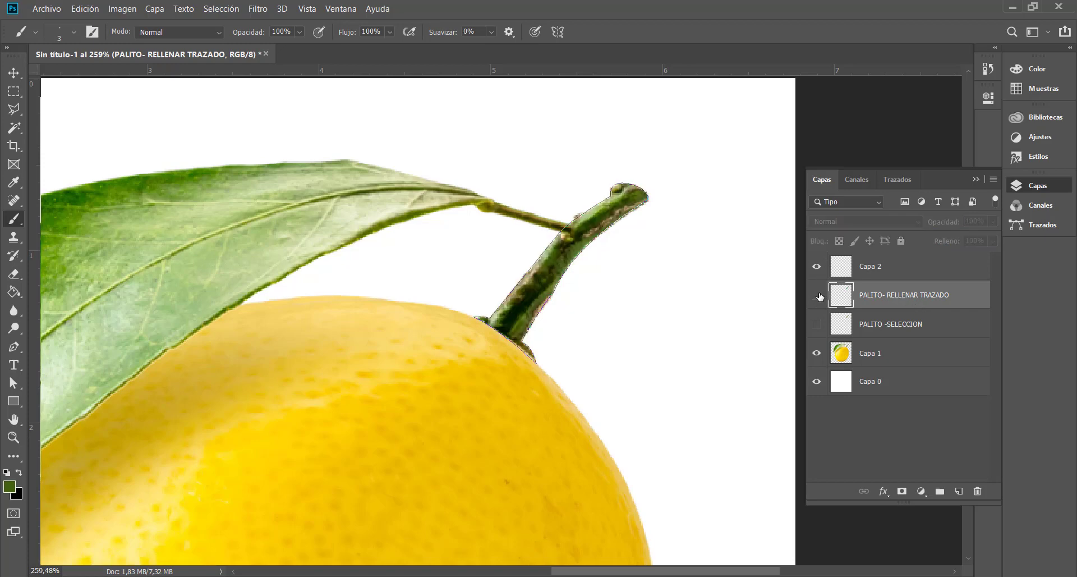
Hide Capa 2, and show and select the PALITO -SELECCION layer
click(817, 276)
click(818, 326)
click(898, 330)
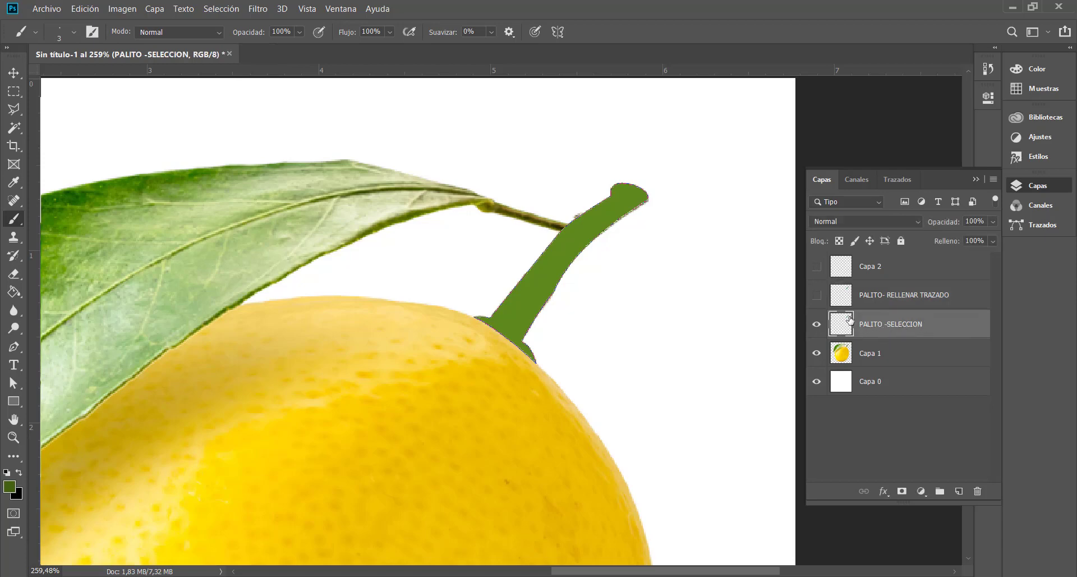
Stroke the PALITO path with the Brush (Pincel), leaving simulated pressure off, and deselect the path
click(908, 178)
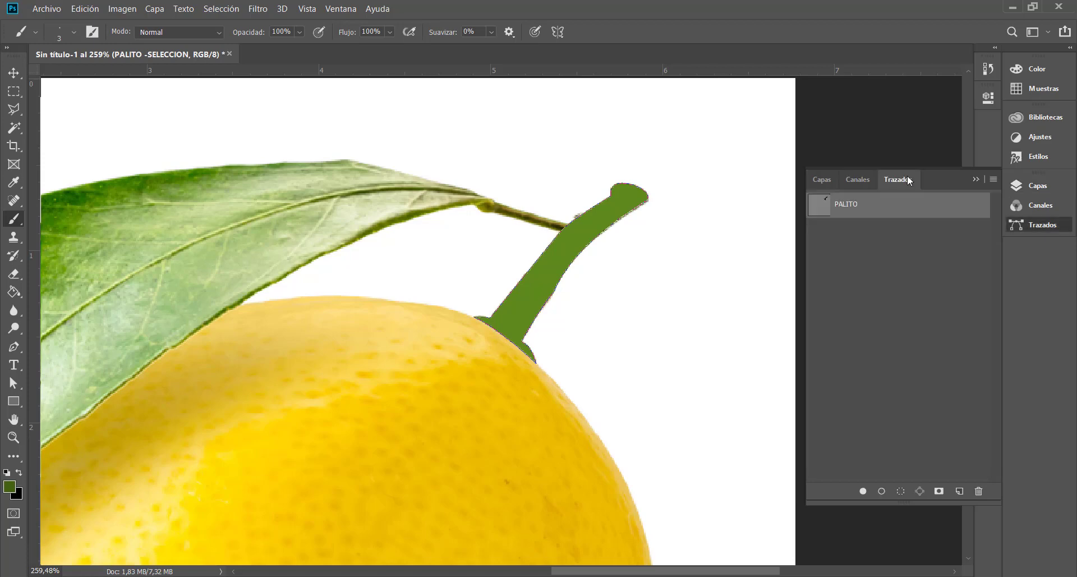
right_click(867, 204)
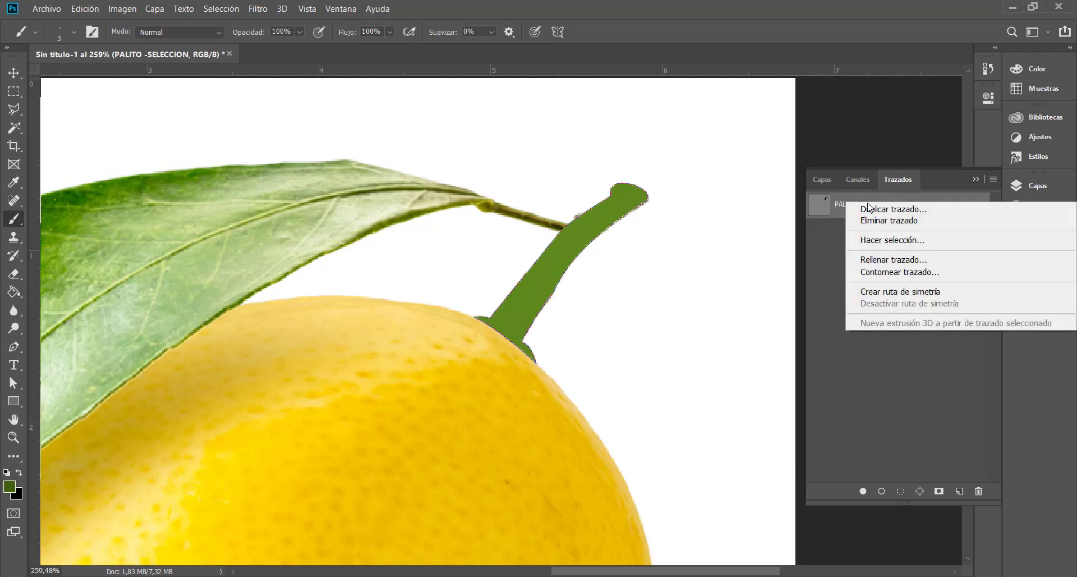
click(931, 273)
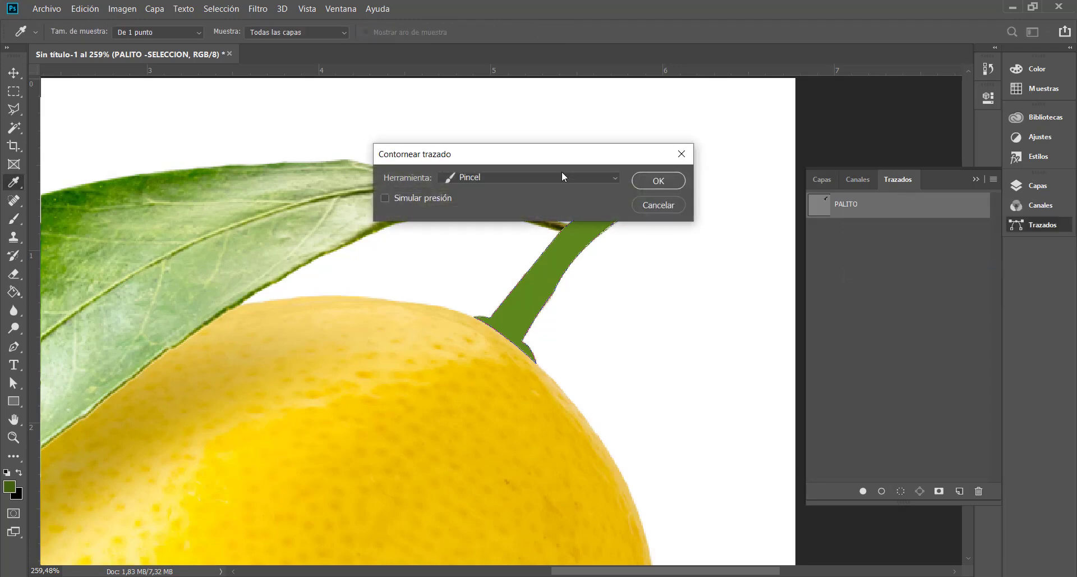
drag(547, 158, 766, 128)
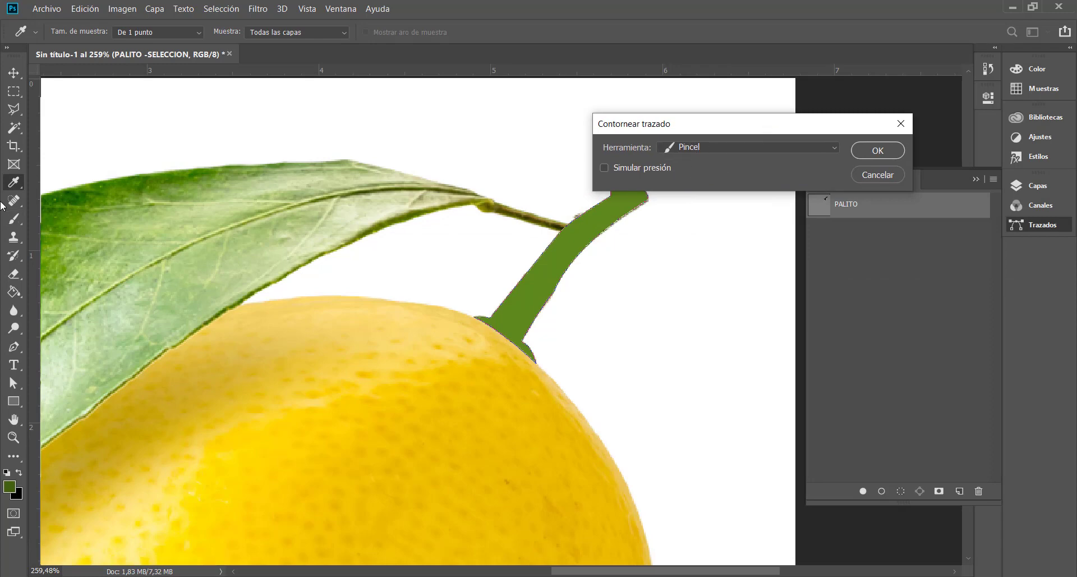
click(838, 147)
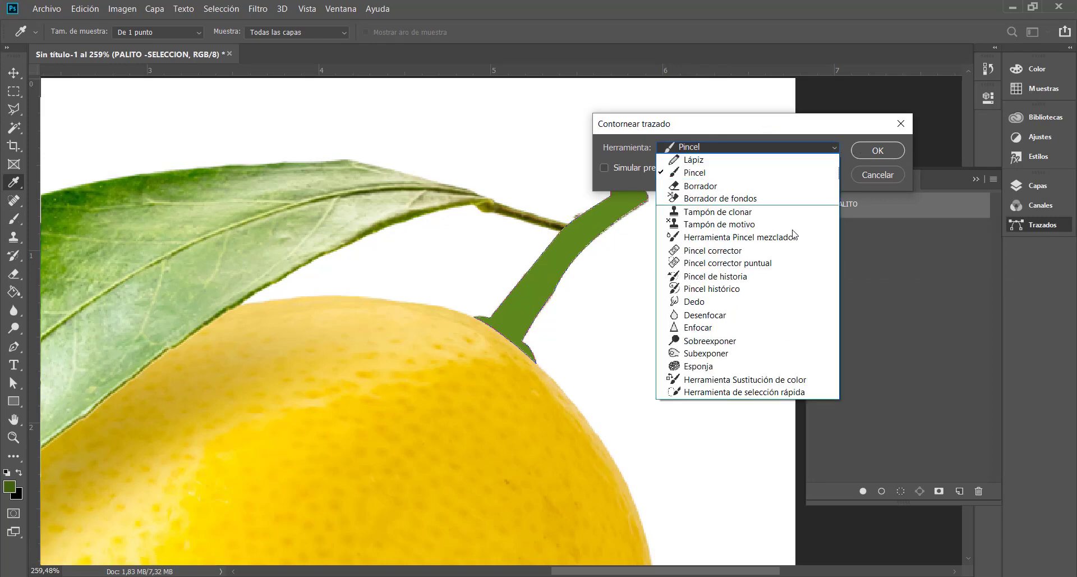
click(701, 159)
click(826, 149)
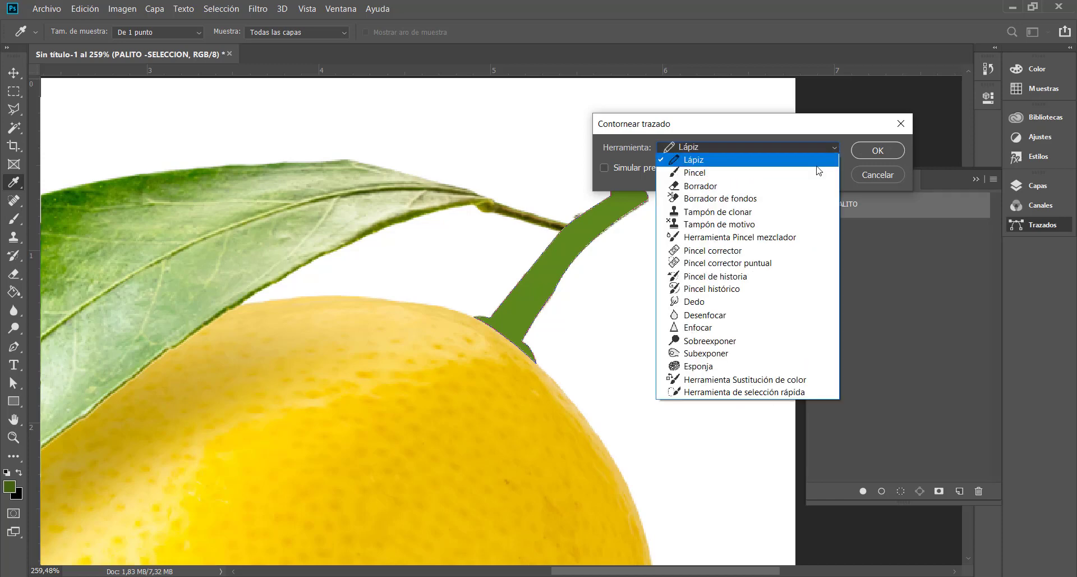
click(759, 167)
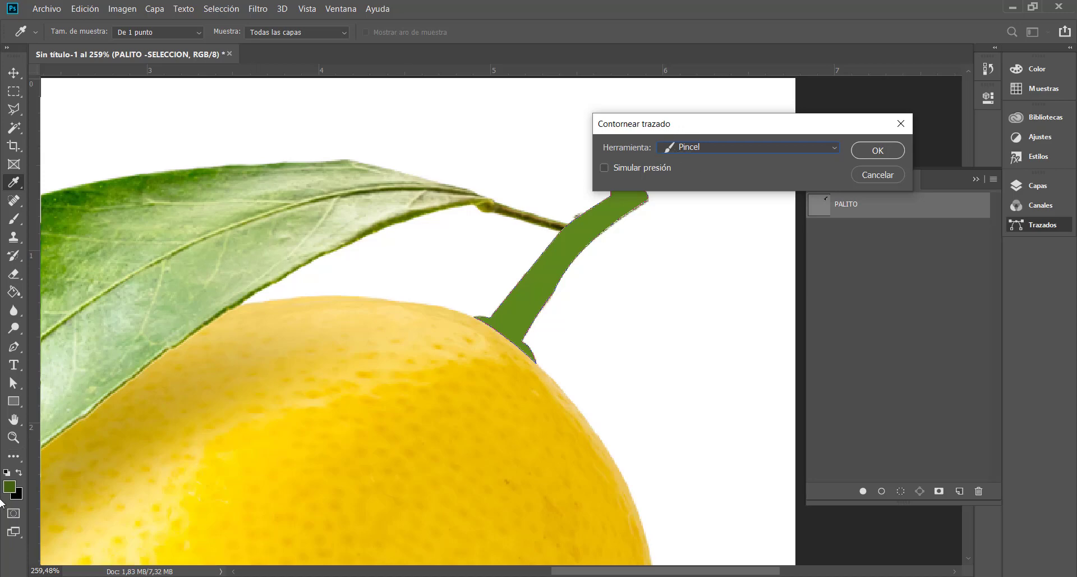
click(877, 151)
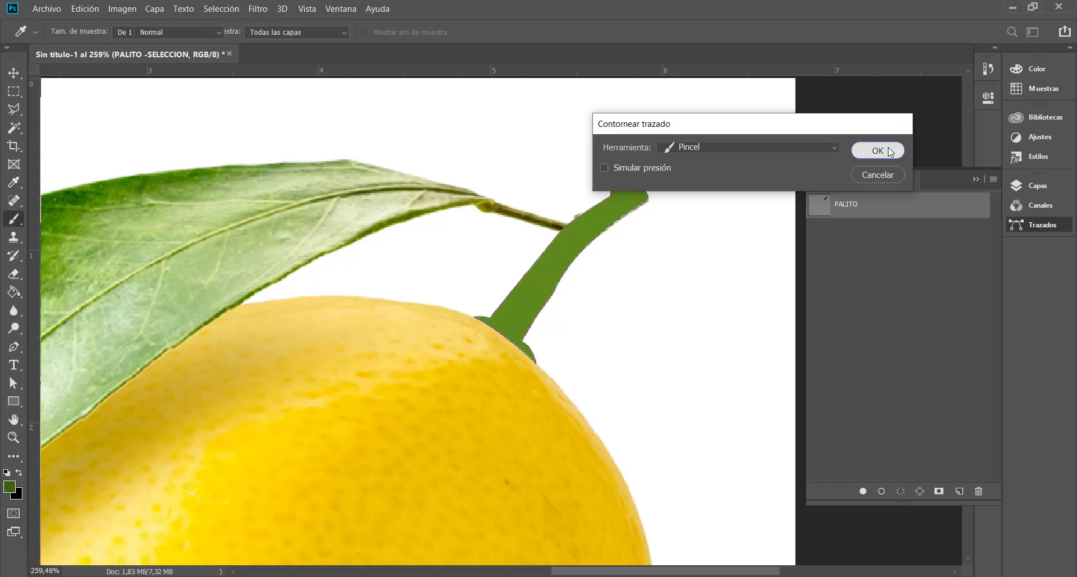
scroll(652, 219, up, 5)
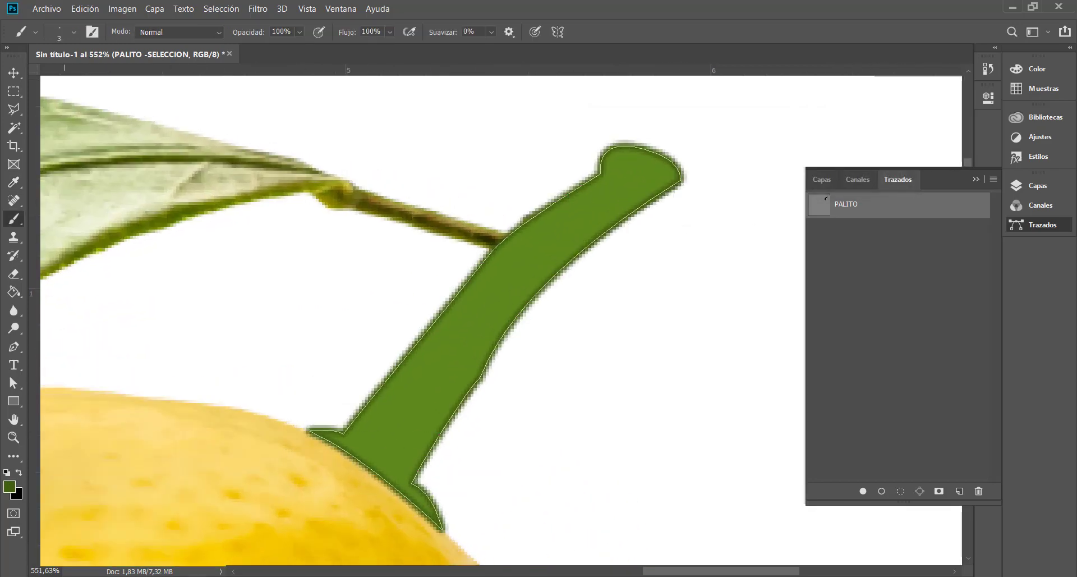
click(14, 73)
click(835, 247)
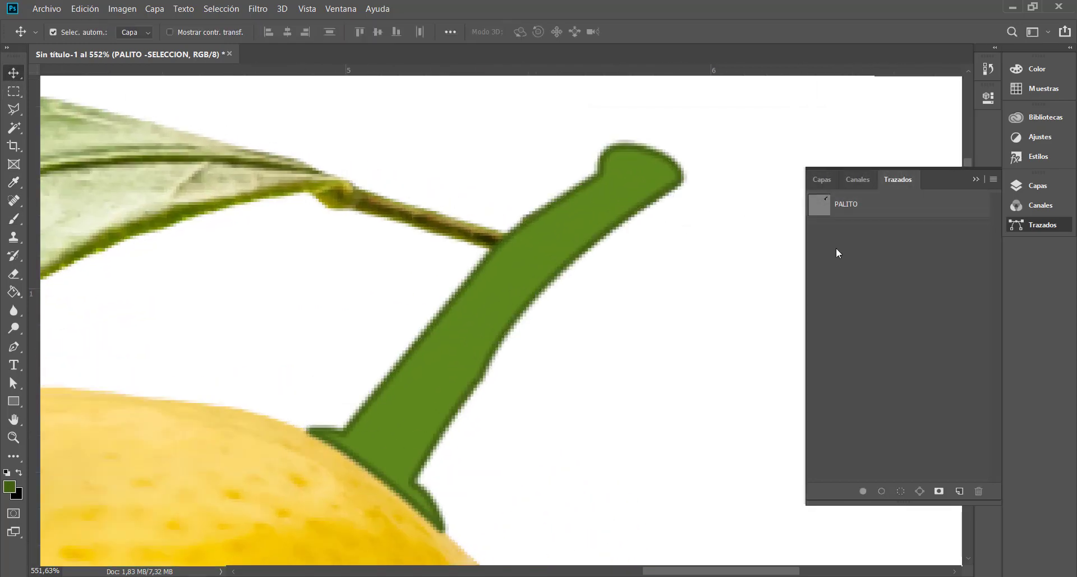
Examine the stem's dark green outline up close and against the whole lemon
click(822, 180)
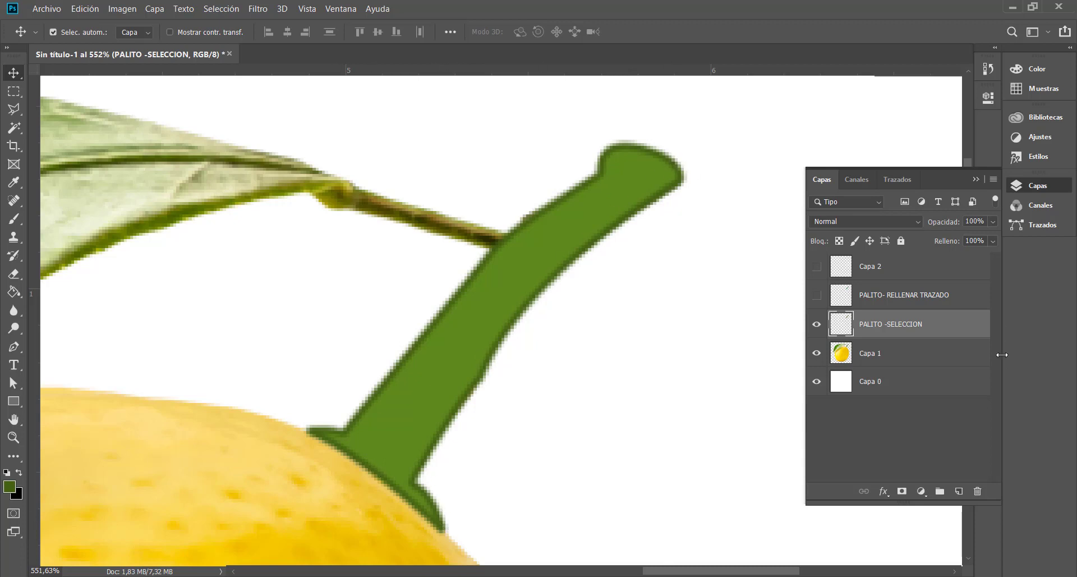
click(896, 180)
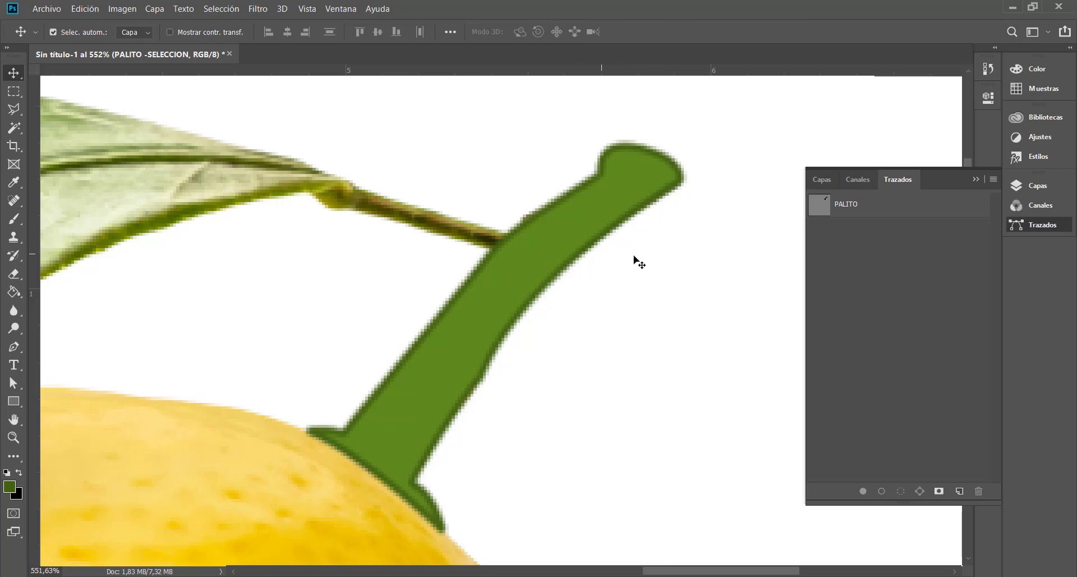
scroll(556, 294, down, 5)
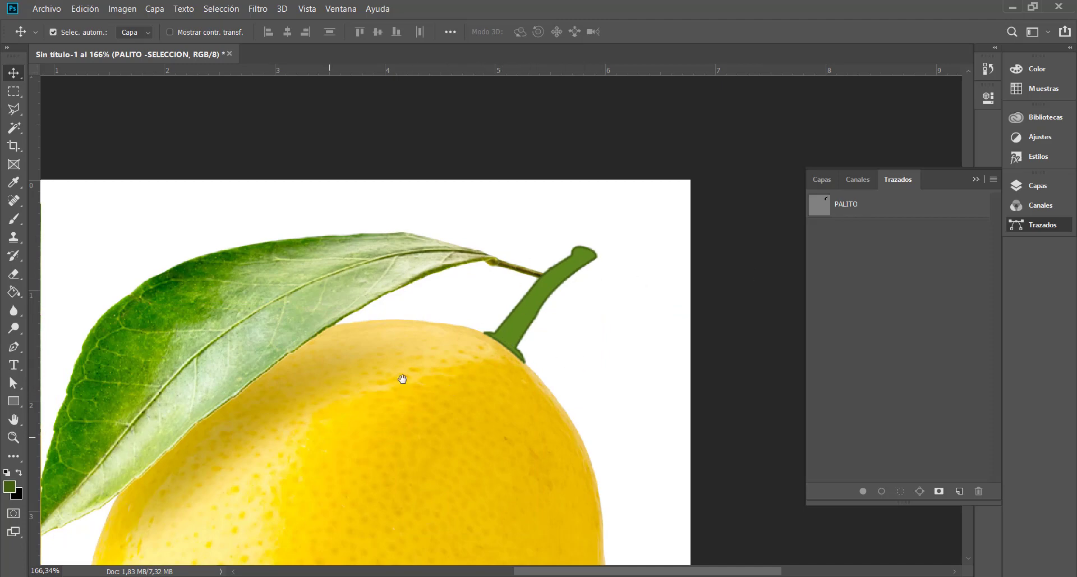
drag(402, 379, 513, 238)
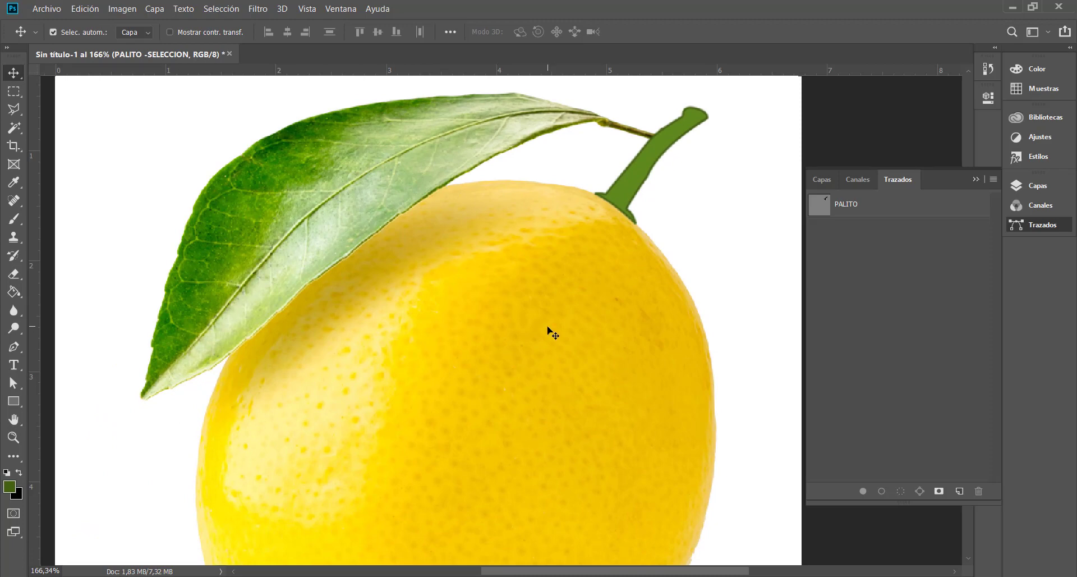
scroll(549, 330, down, 2)
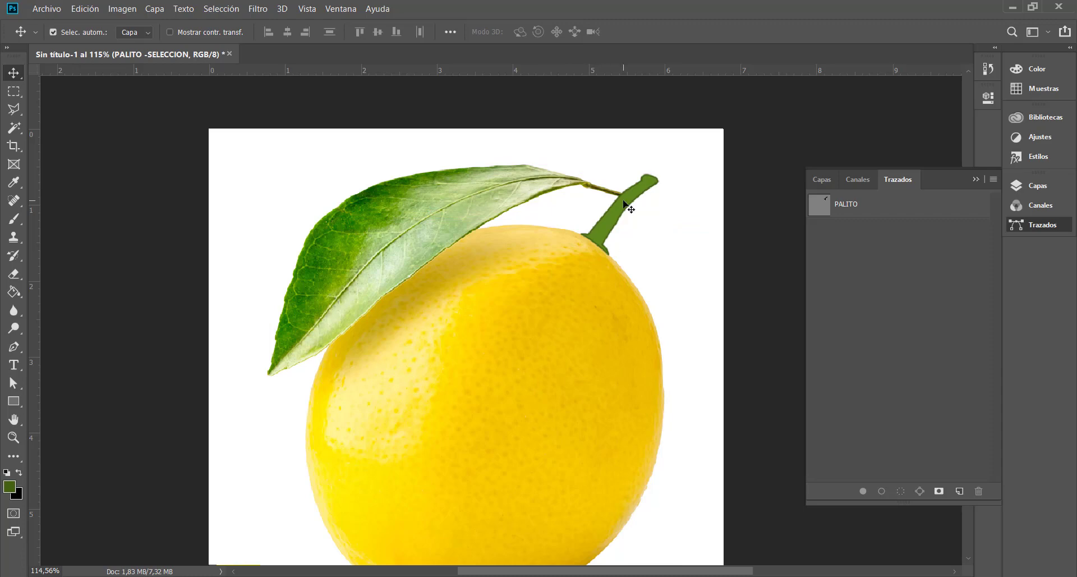
scroll(631, 230, up, 3)
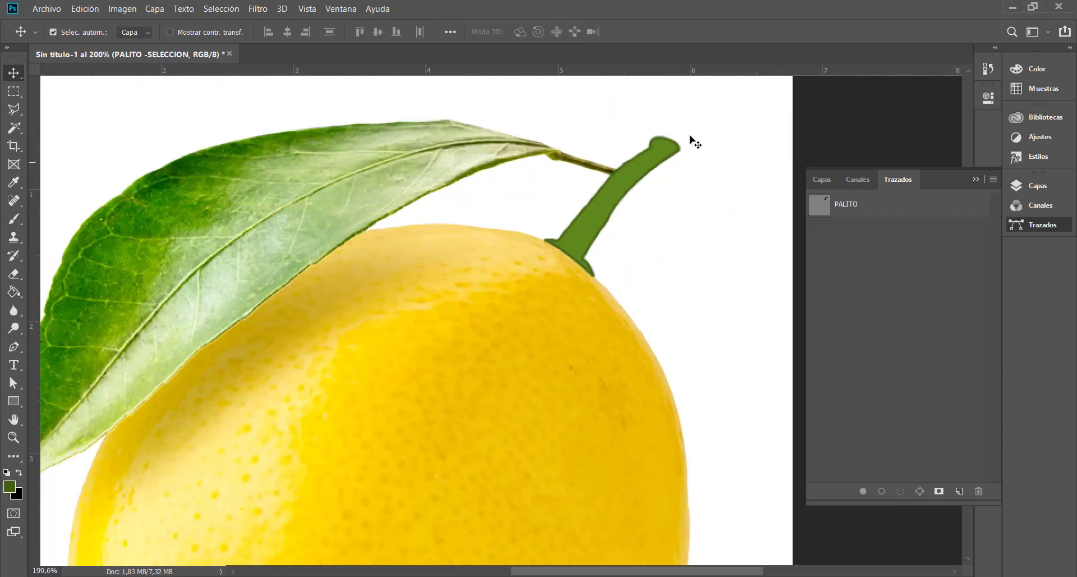
scroll(646, 197, up, 2)
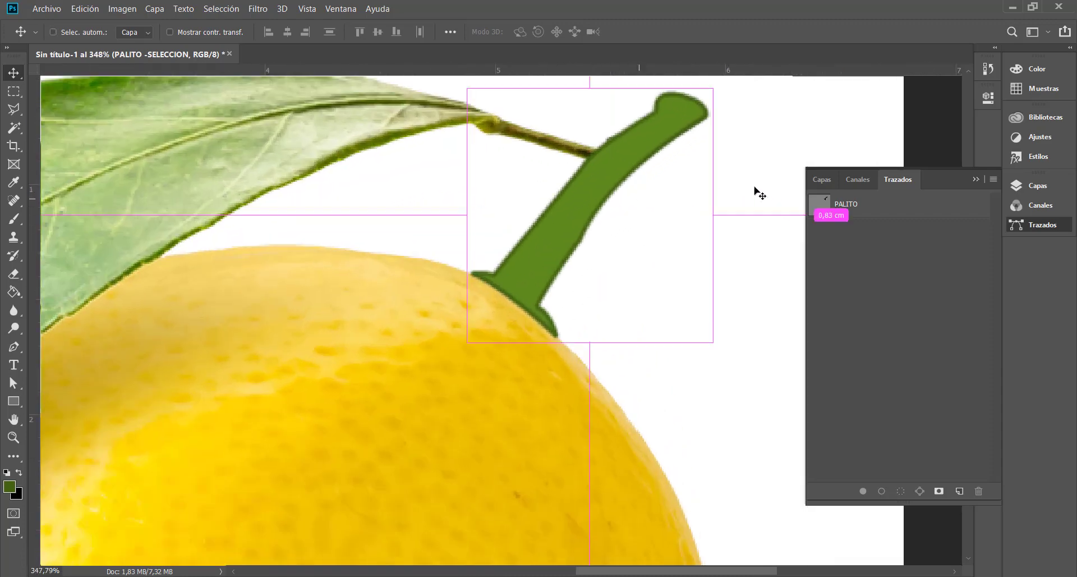
Show Capa 2, hide the PALITO -SELECCION layer, and make Capa 2 the active layer
click(821, 180)
click(899, 293)
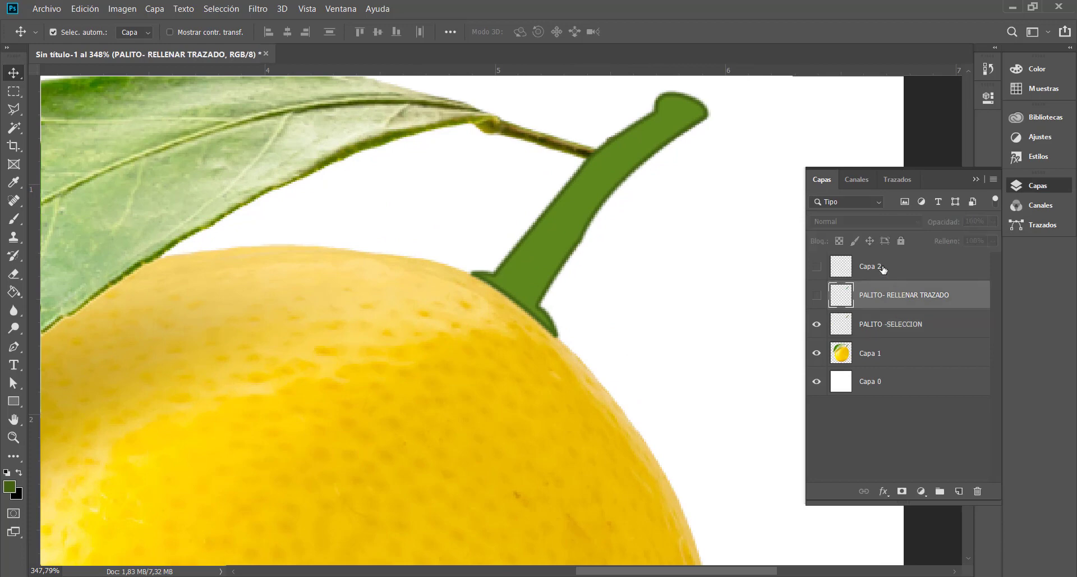
click(883, 267)
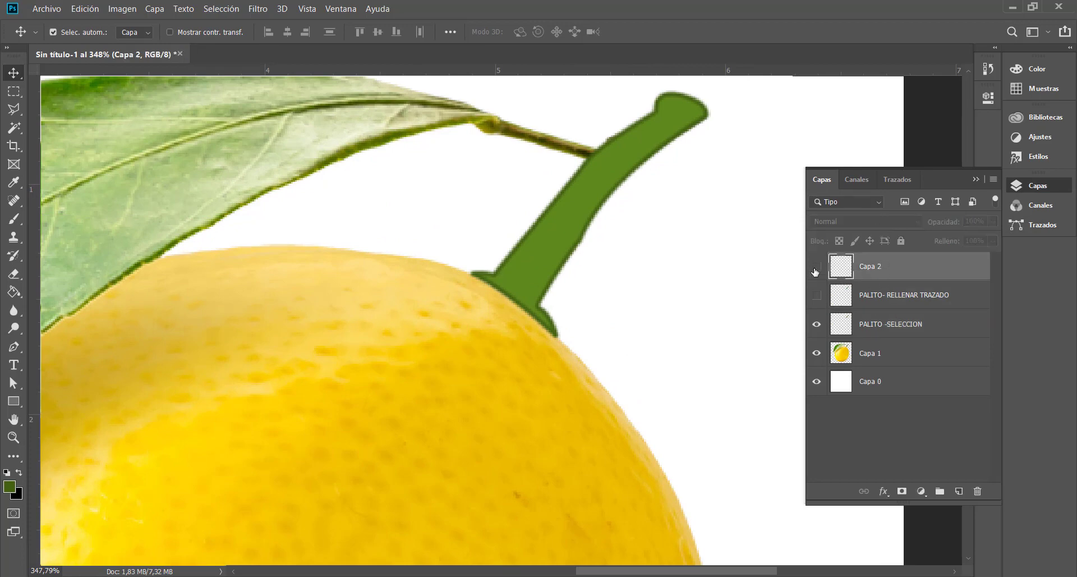
click(816, 267)
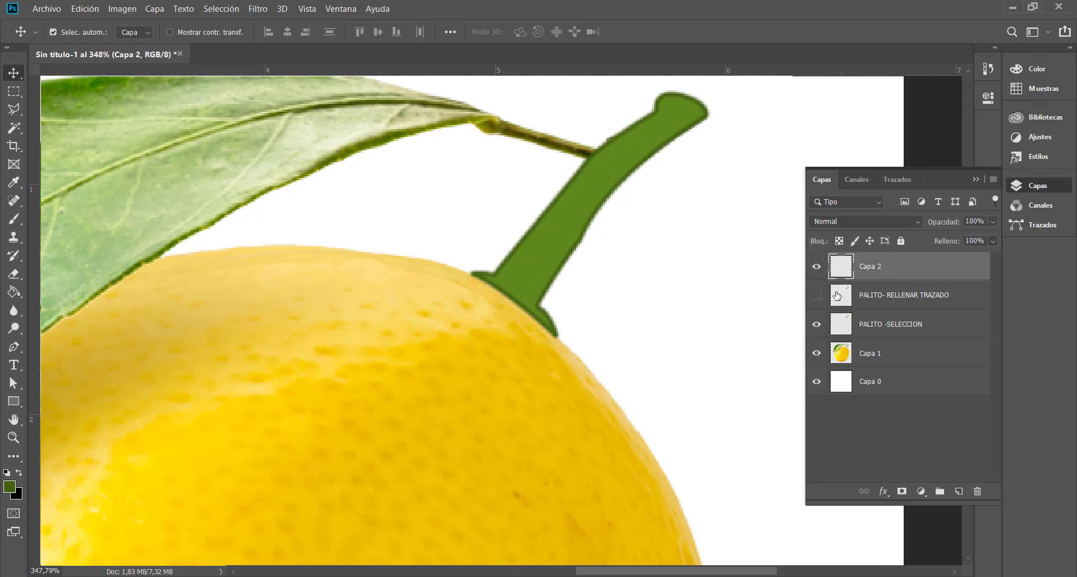
click(816, 323)
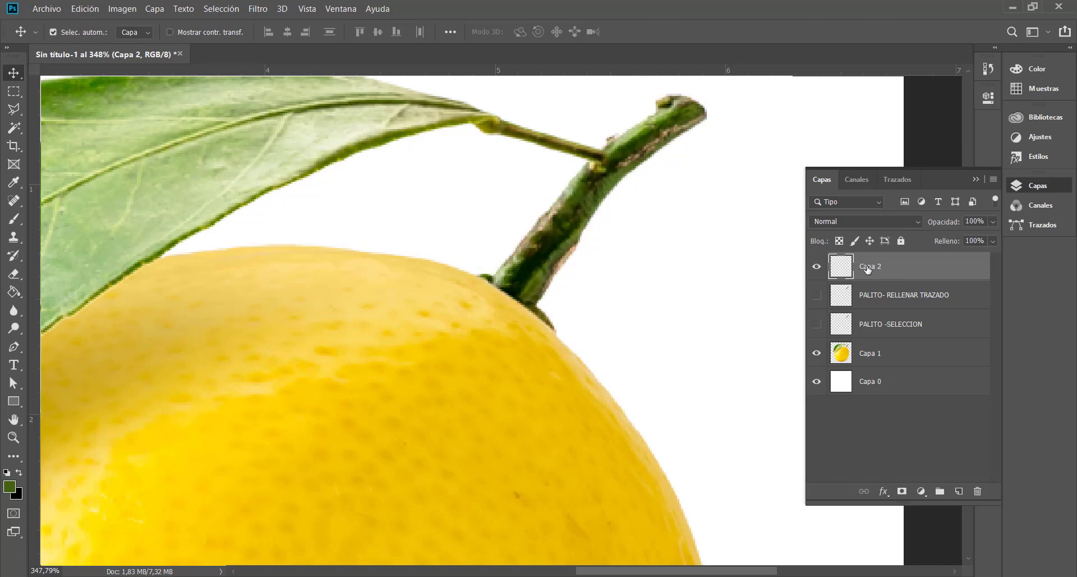
click(872, 326)
click(817, 324)
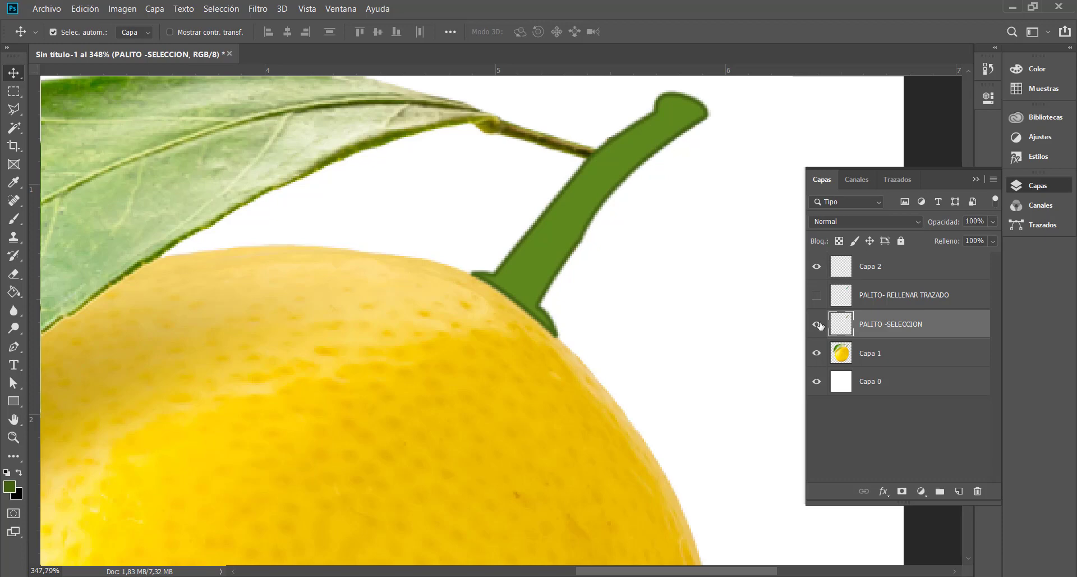
click(817, 325)
click(868, 275)
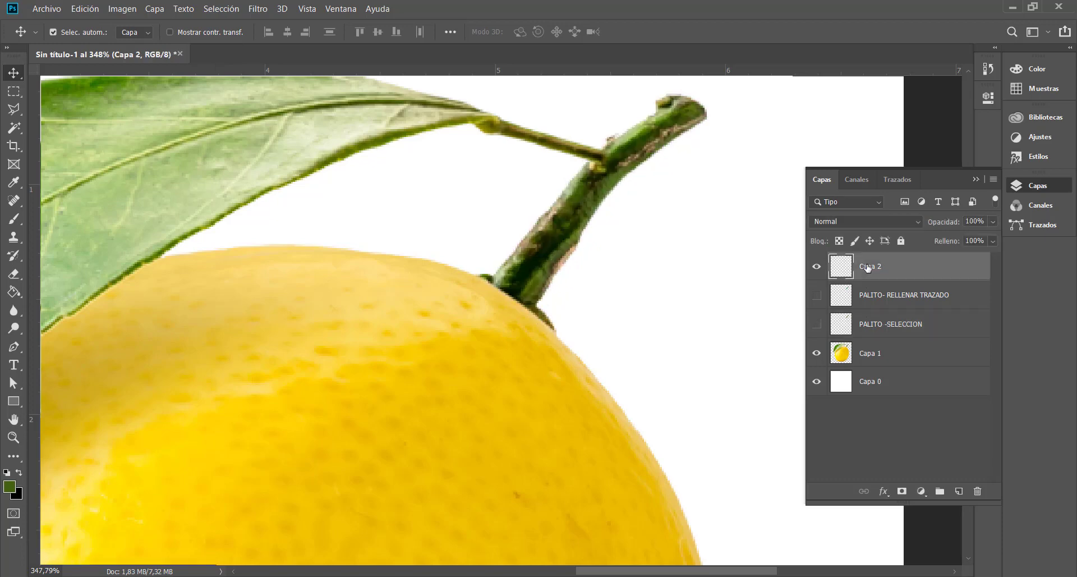
Stroke the PALITO path with the Brush (Pincel) on Capa 2
click(900, 180)
right_click(887, 205)
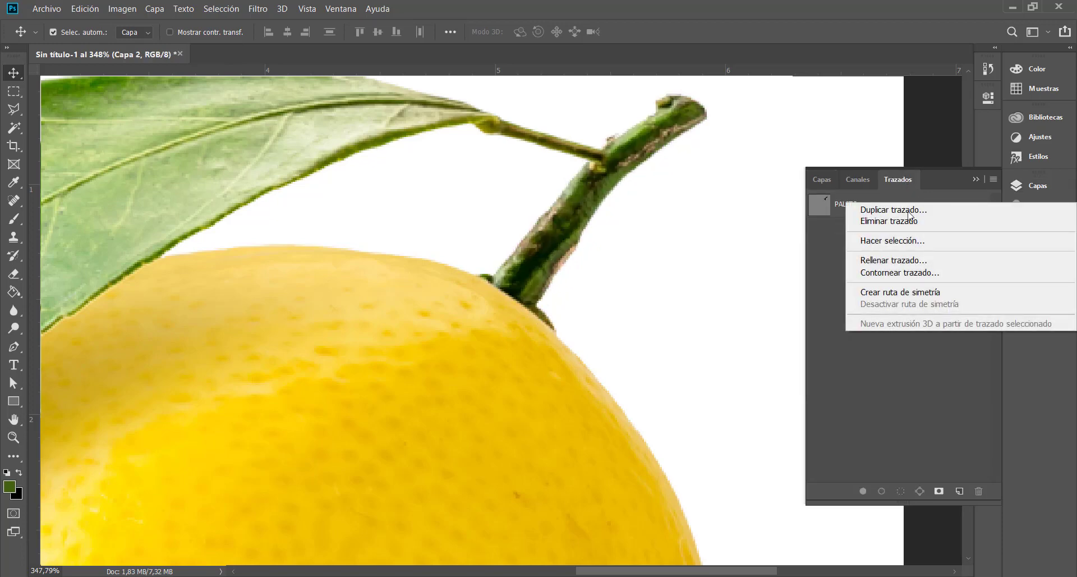
click(916, 272)
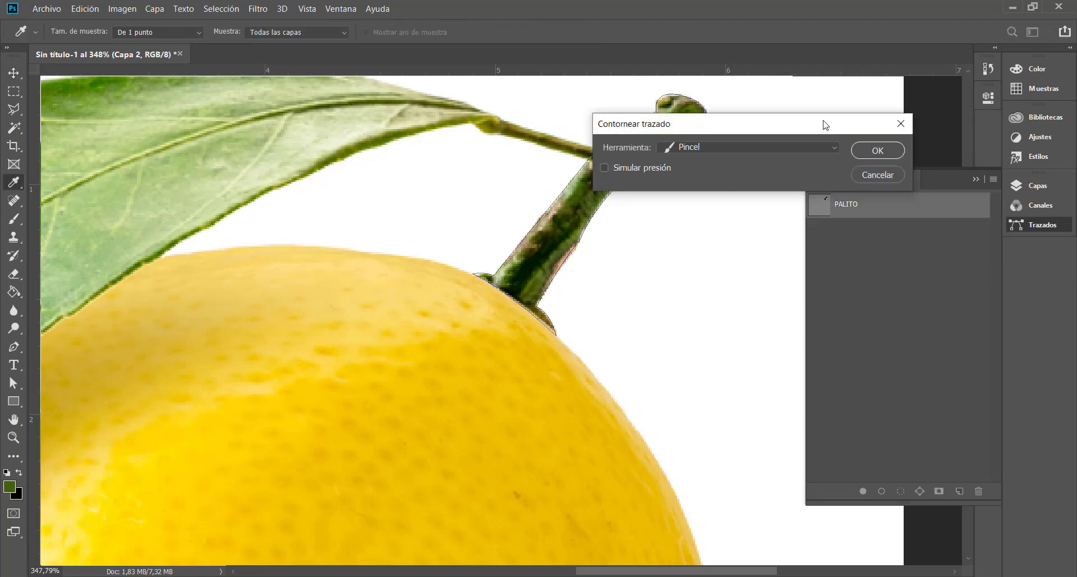
click(876, 152)
Rename the Capa 2 layer as PALITO- CONTORNO
click(822, 176)
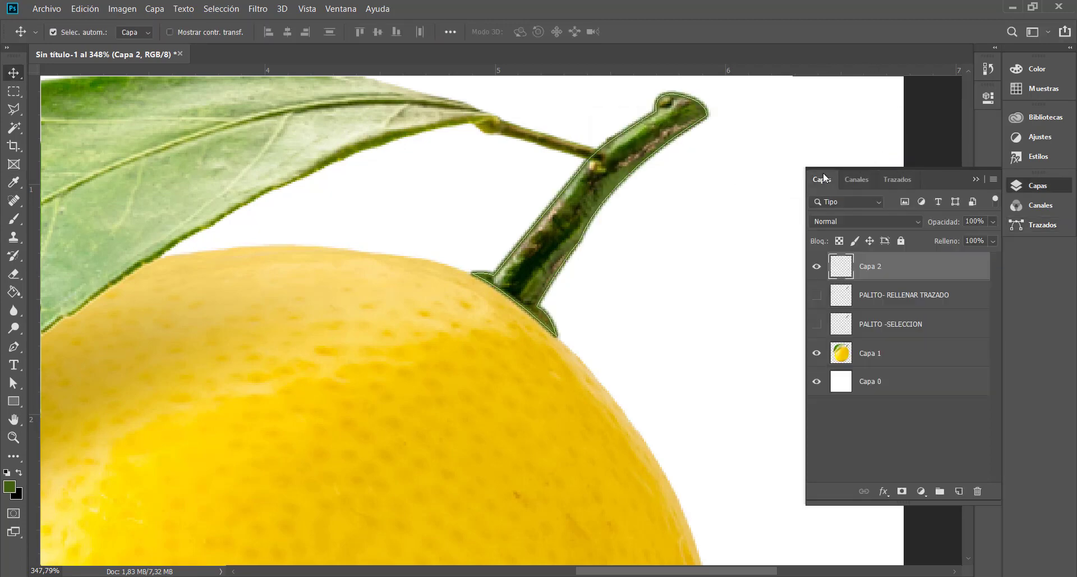
double_click(876, 266)
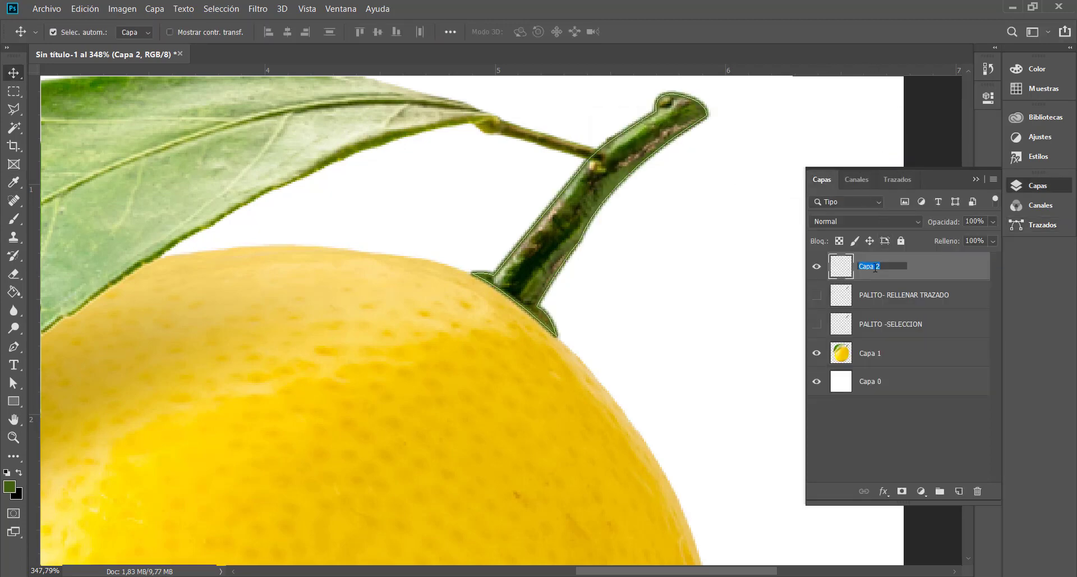
text(PALITO)
text(- CONTORN)
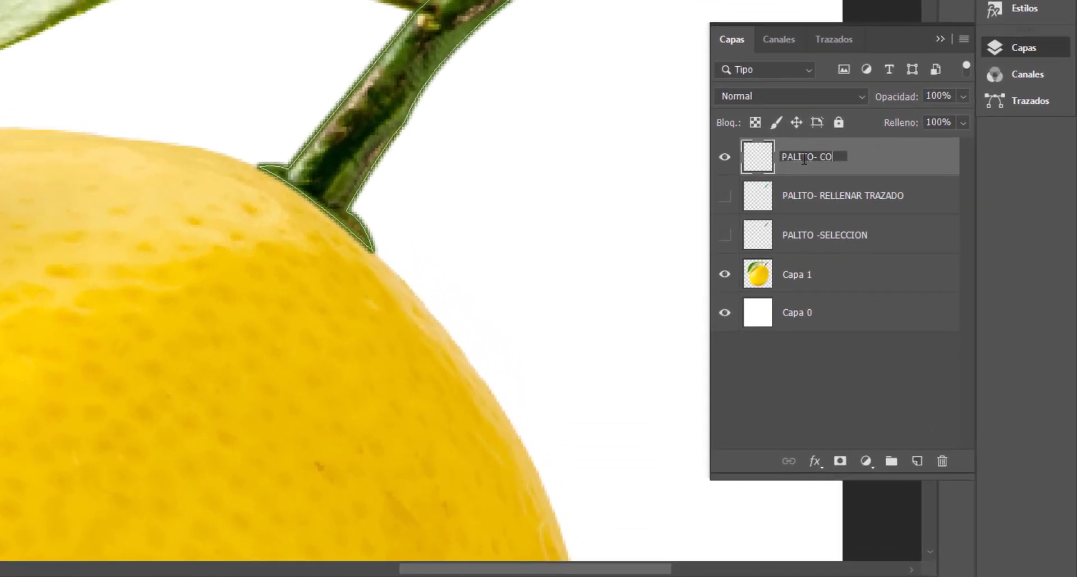
text(O)
click(890, 385)
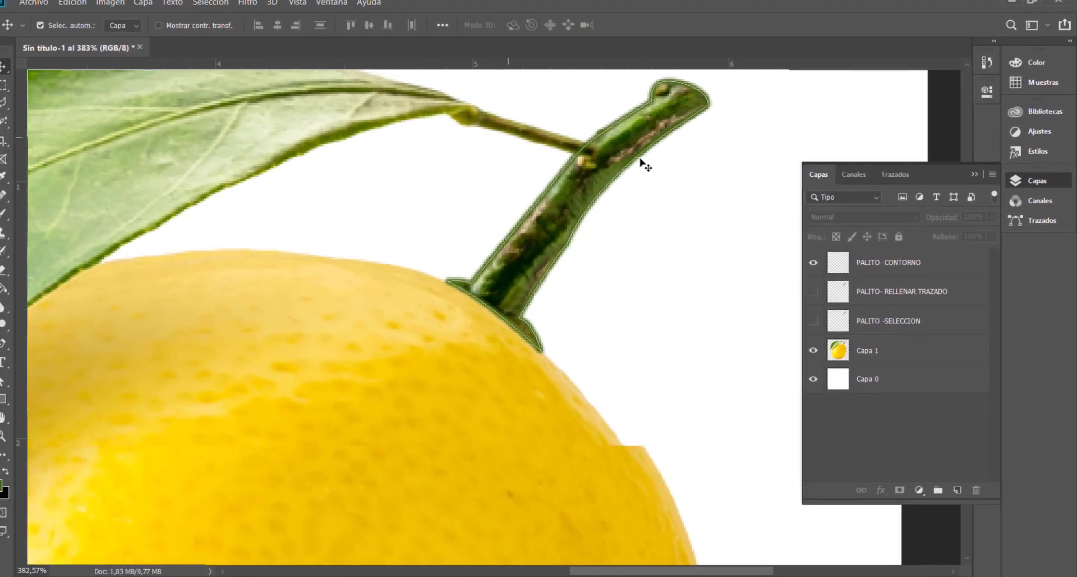
Hide the Capa 1 lemon photo and keep Capa 0 shown, isolating the stem outline on white
click(817, 381)
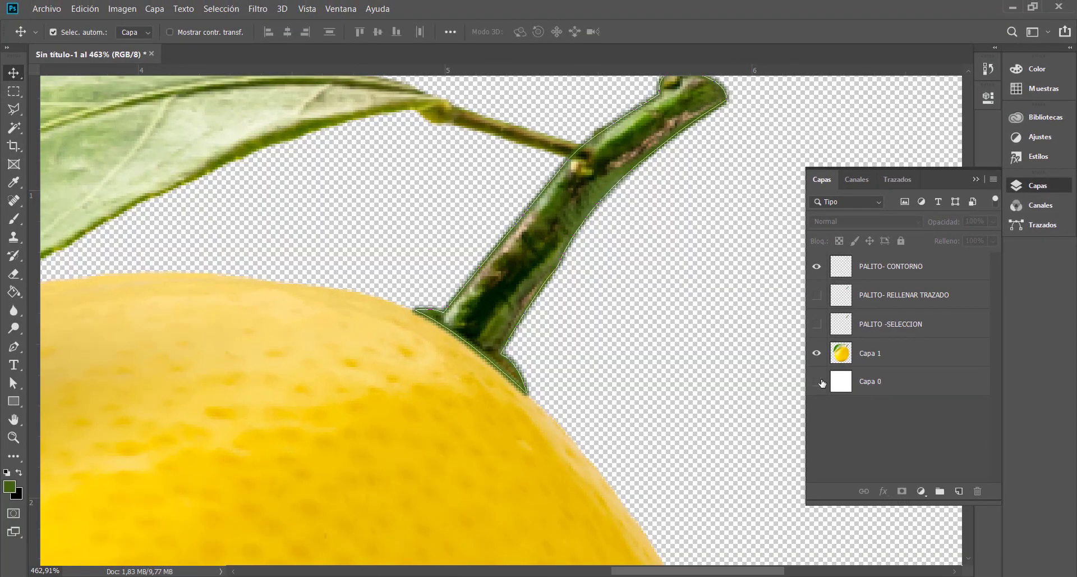
click(819, 382)
click(819, 354)
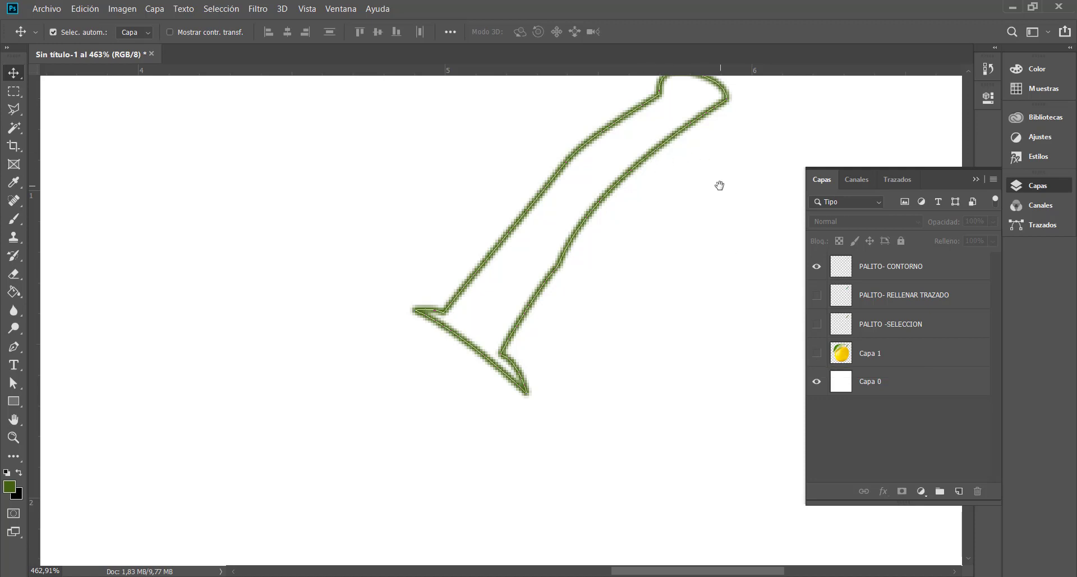
drag(720, 185, 706, 275)
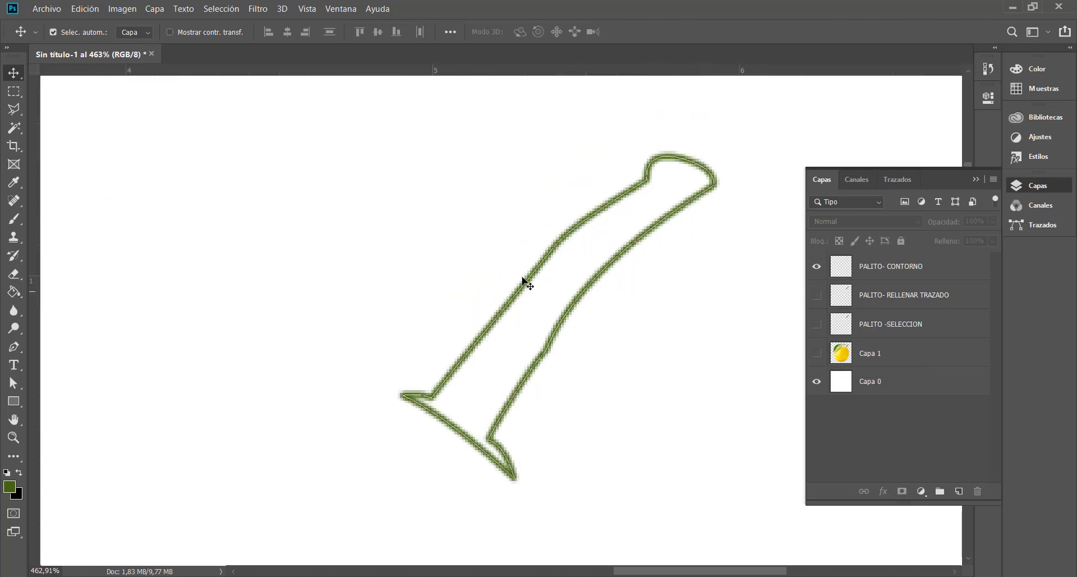
Add a new layer above PALITO- CONTORNO, then make PALITO- CONTORNO the active layer again
click(18, 218)
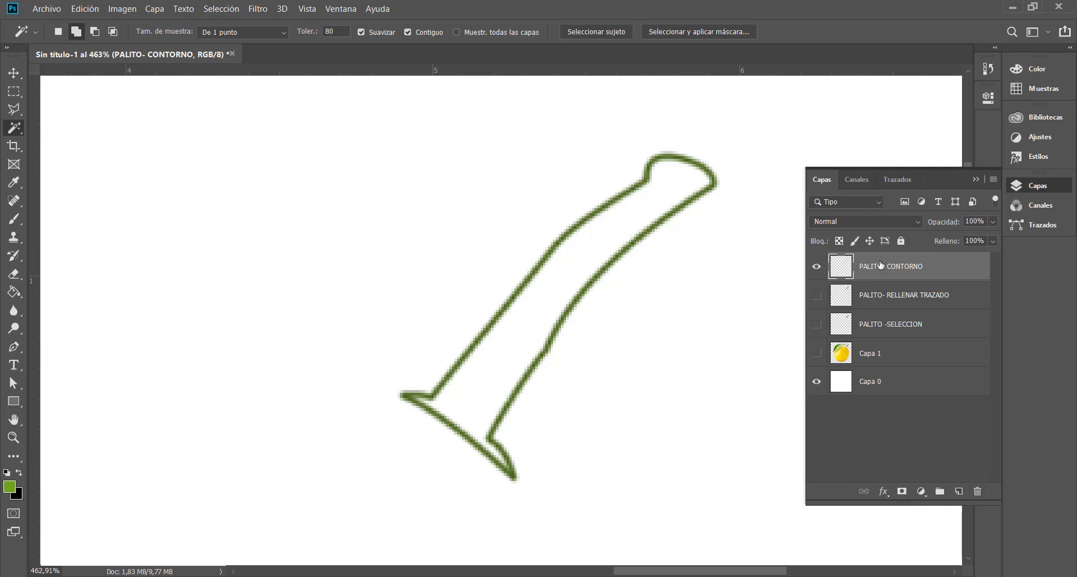
click(958, 492)
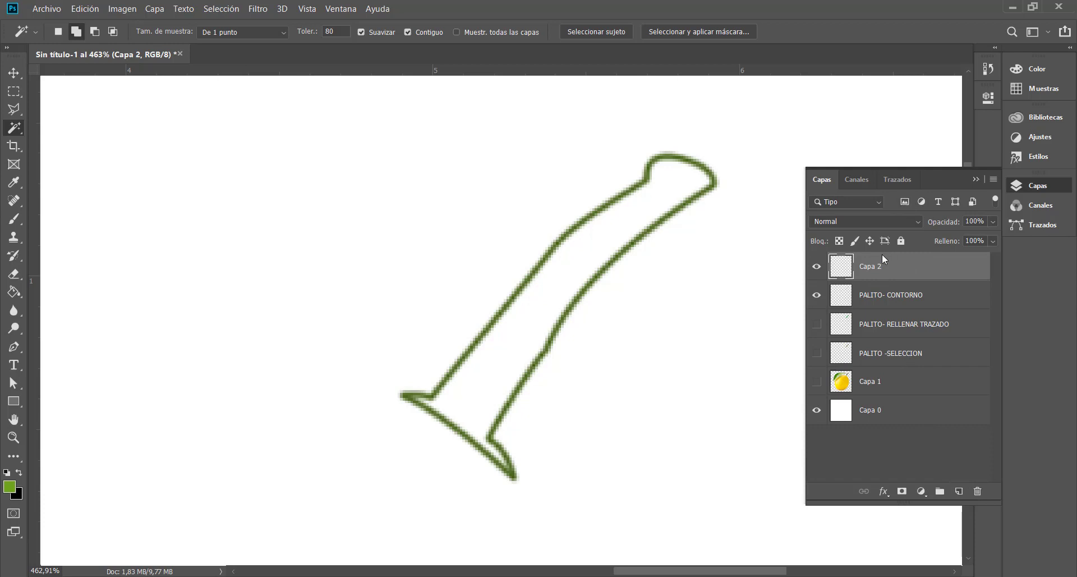
click(889, 297)
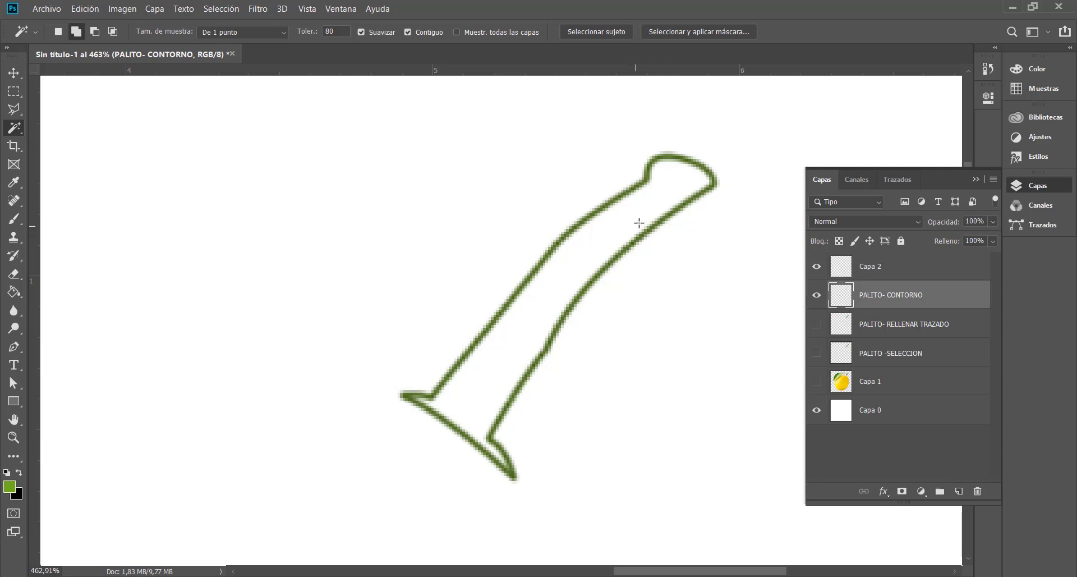
Try a freehand Brush stroke across the stem on Capa 2 and undo it
click(914, 272)
click(931, 300)
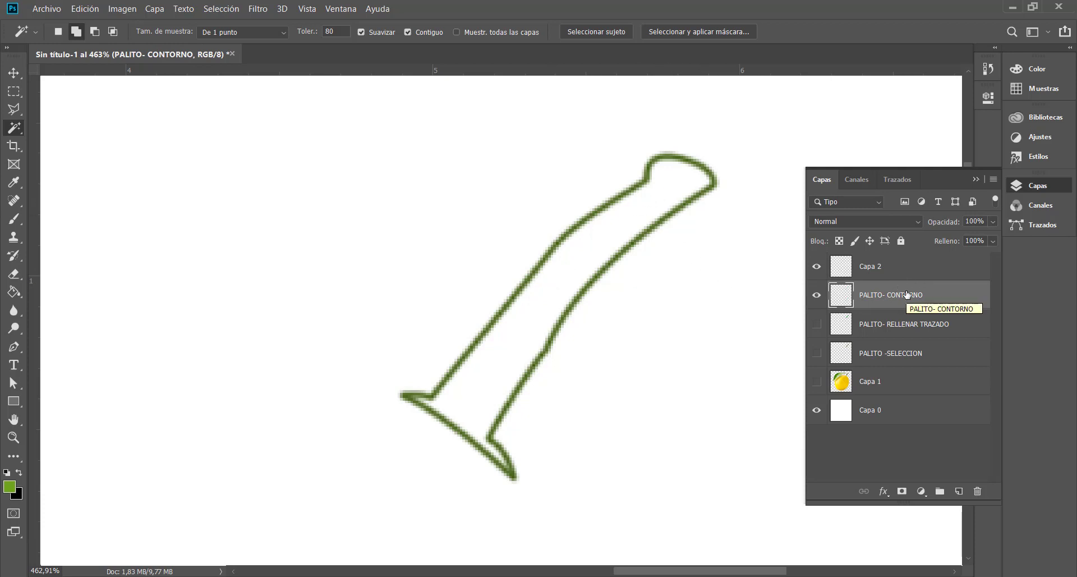
click(14, 218)
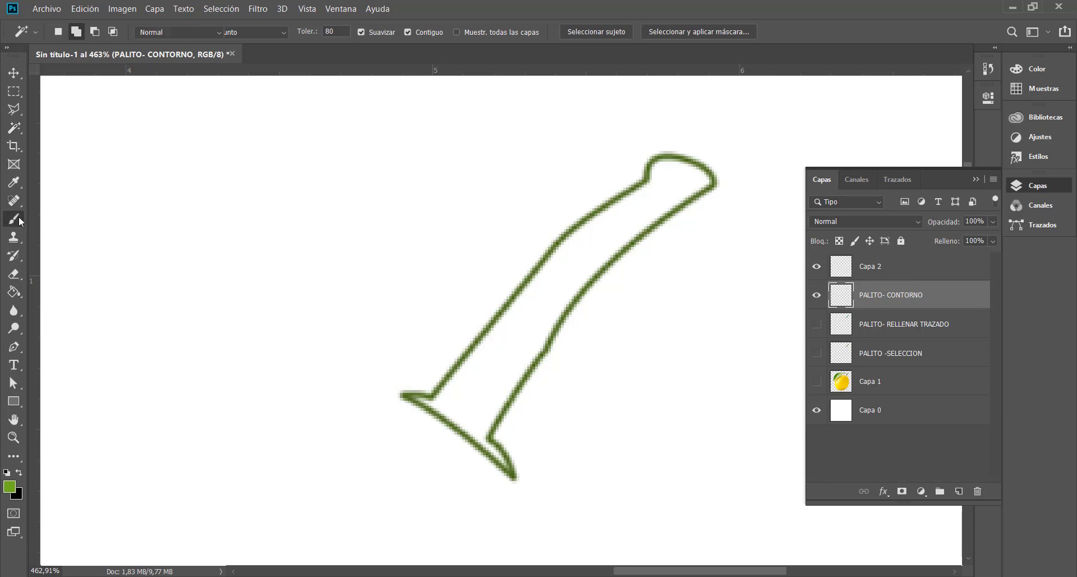
click(905, 268)
mouse_move(615, 219)
mouse_down()
mouse_move(594, 249)
mouse_move(582, 241)
mouse_move(616, 216)
mouse_move(577, 239)
mouse_move(595, 196)
mouse_move(537, 215)
mouse_up()
key(ctrl+z)
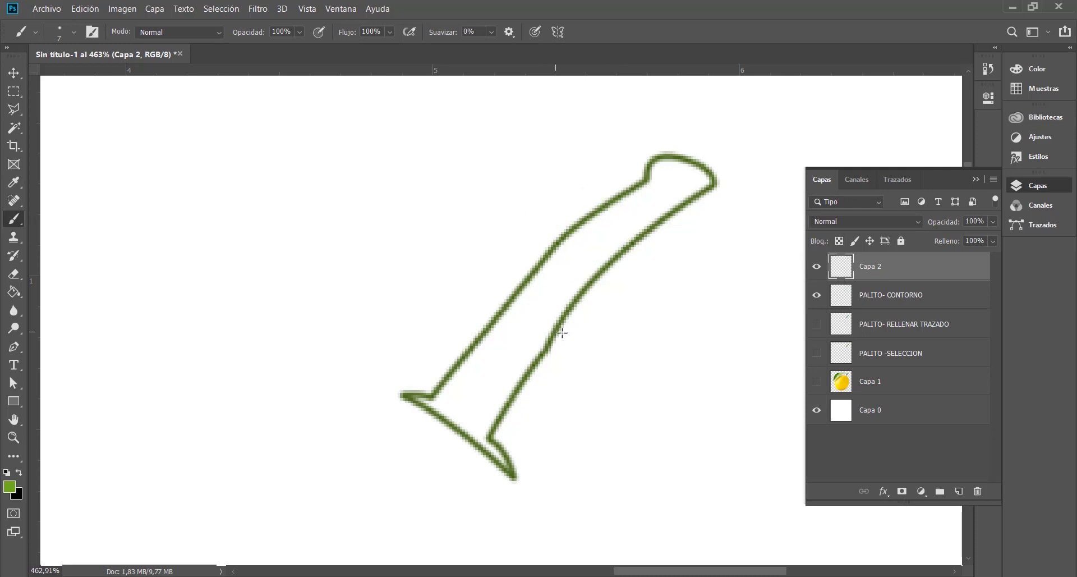
Select the area inside the stem outline on the PALITO- CONTORNO layer with the Magic Wand
click(892, 296)
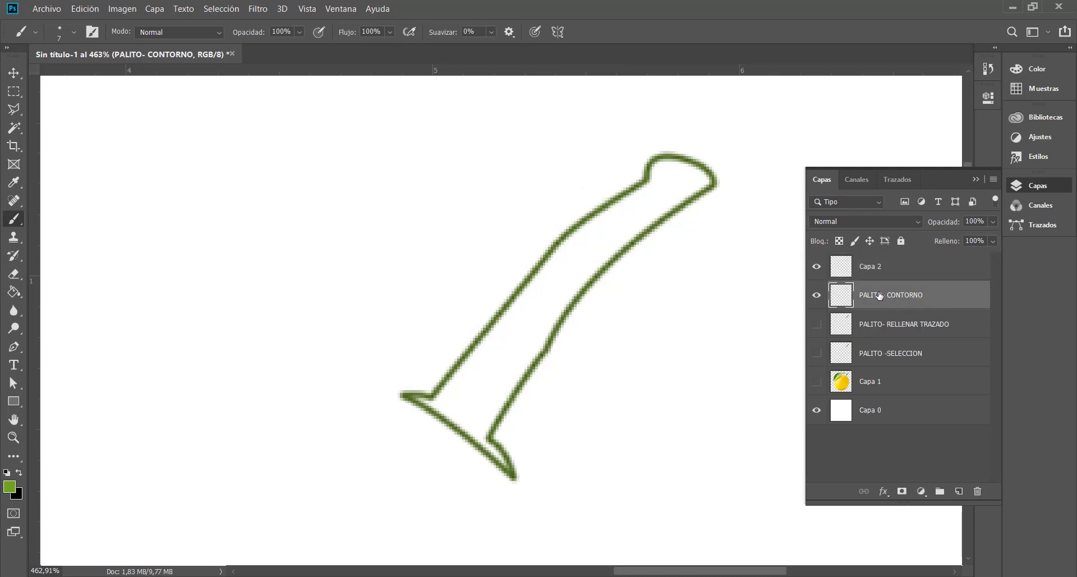
click(9, 129)
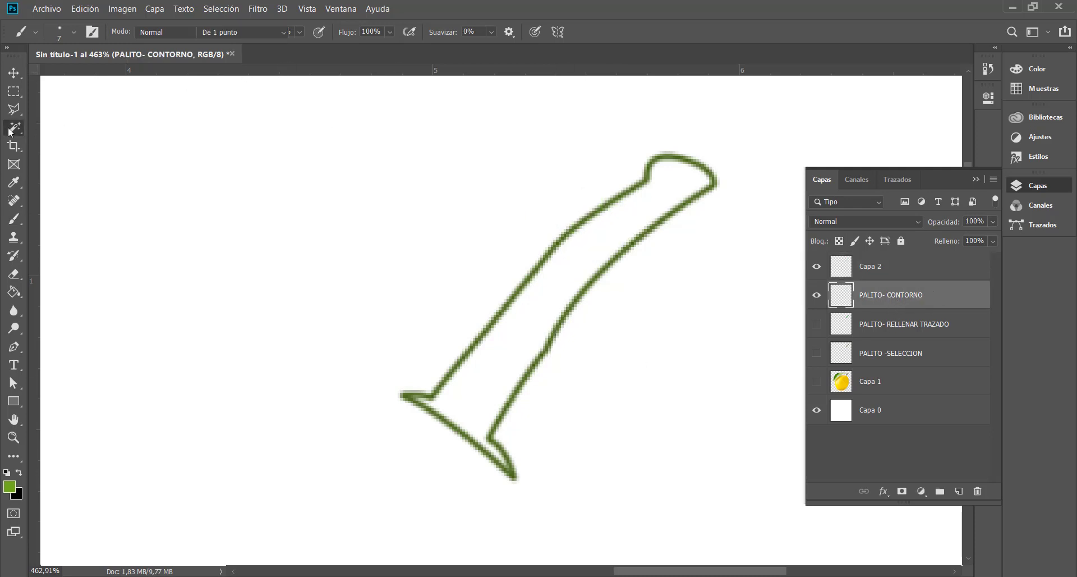
click(71, 141)
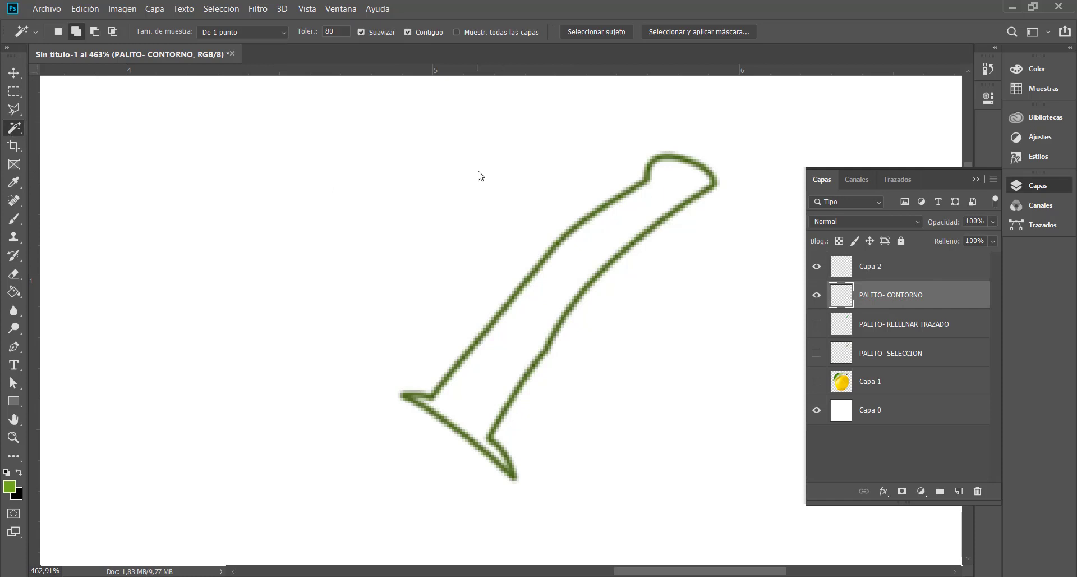
click(594, 239)
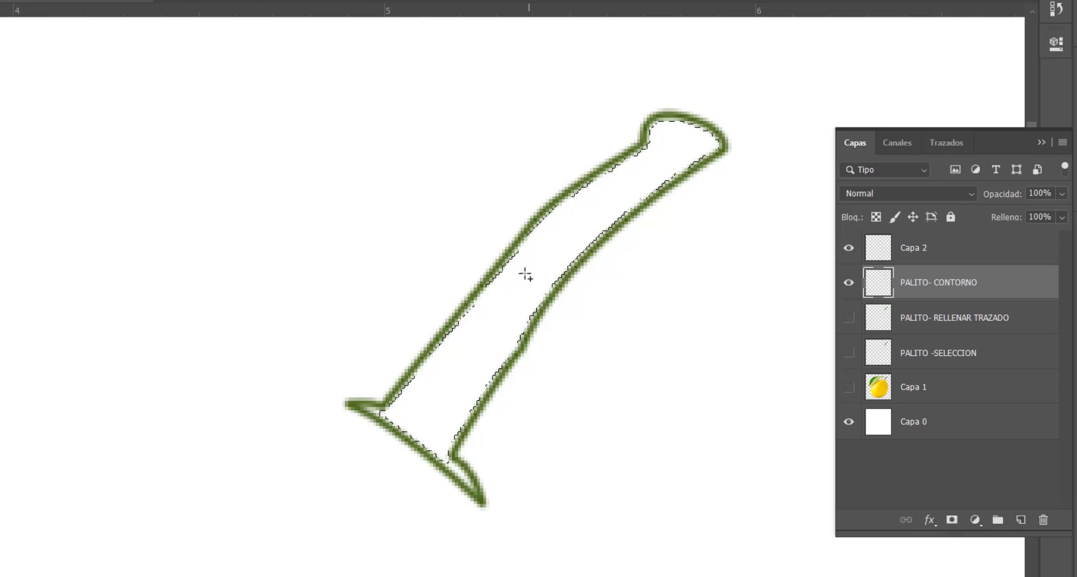
Paint a green patch inside the selected stem area on Capa 2 with the 7 px Brush
click(873, 248)
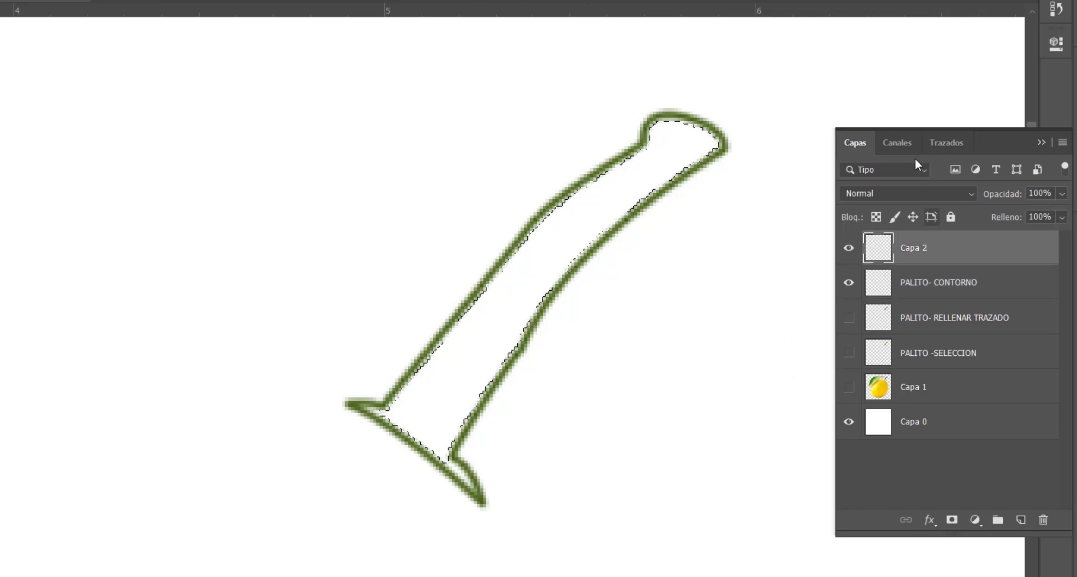
key(b)
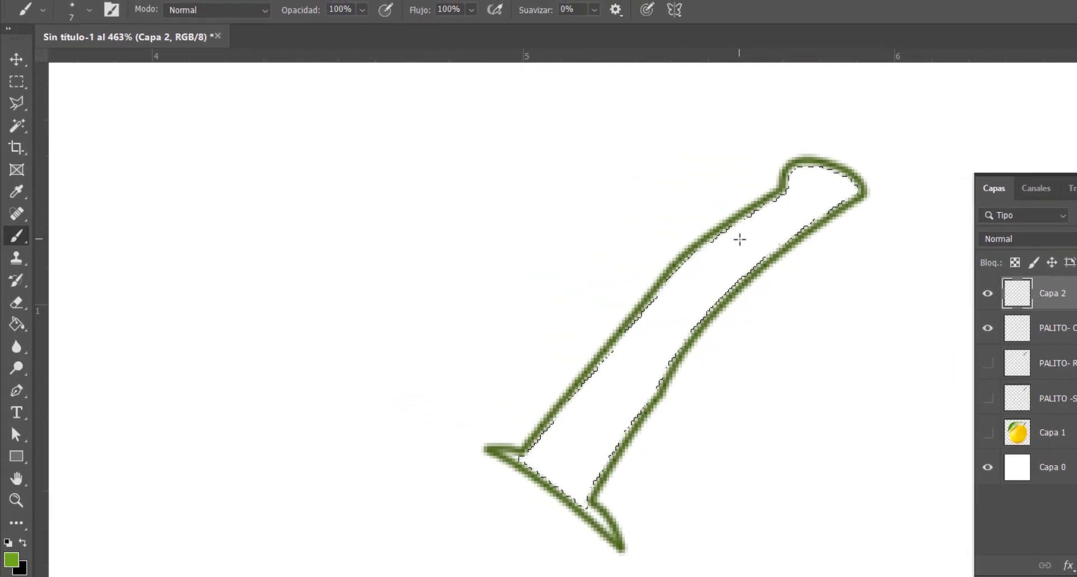
mouse_move(740, 239)
mouse_down()
mouse_move(725, 264)
mouse_move(755, 244)
mouse_move(705, 270)
mouse_move(704, 258)
mouse_move(692, 304)
mouse_up()
scroll(745, 301, up, 4)
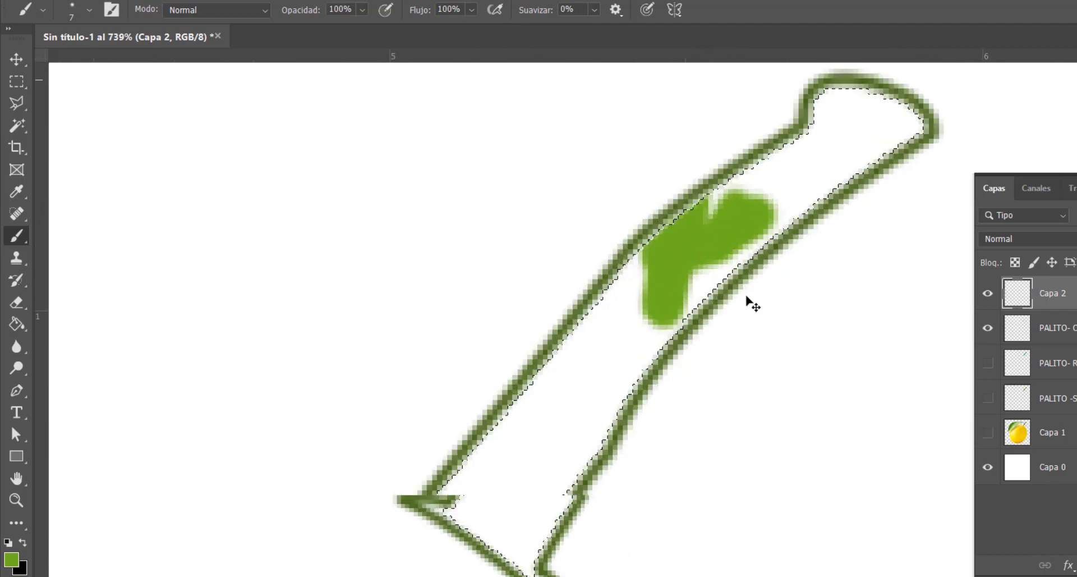
Deselect the stem area and dab more green against the stem's outline with the 7 px Brush
key(ctrl+d)
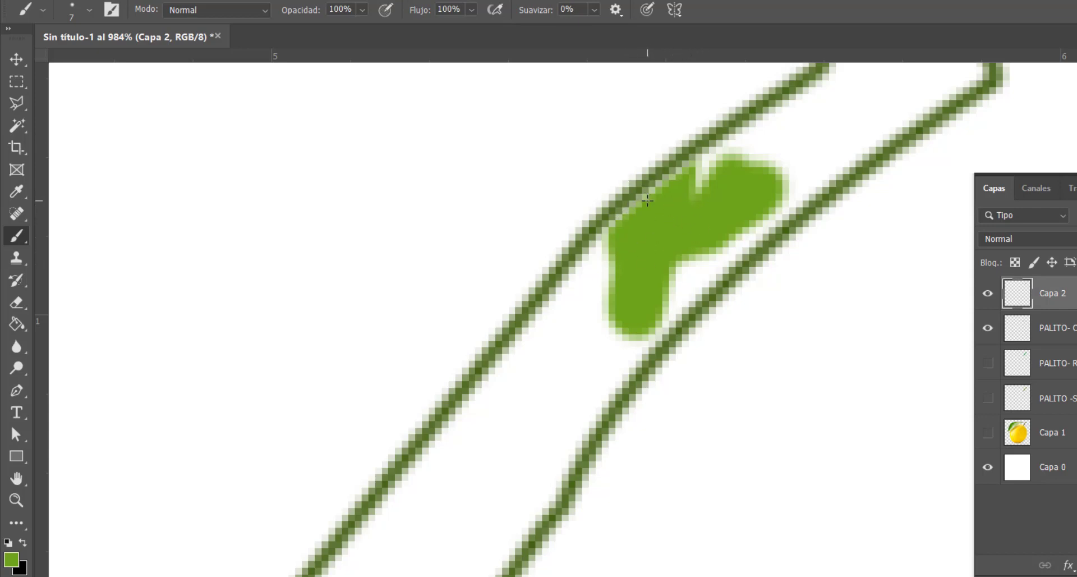
scroll(647, 199, up, 5)
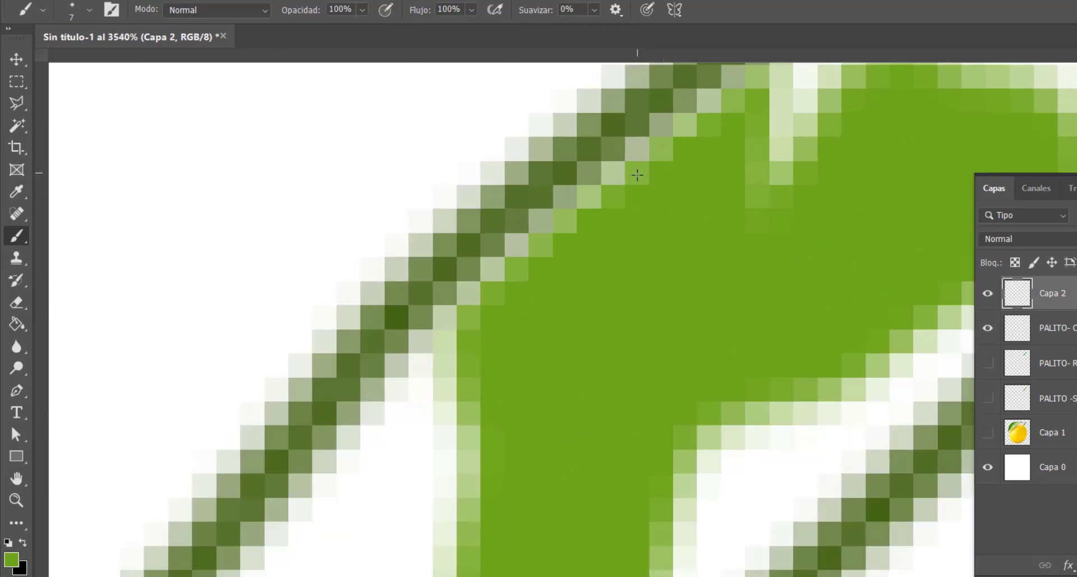
click(637, 175)
key(ctrl+z)
click(672, 209)
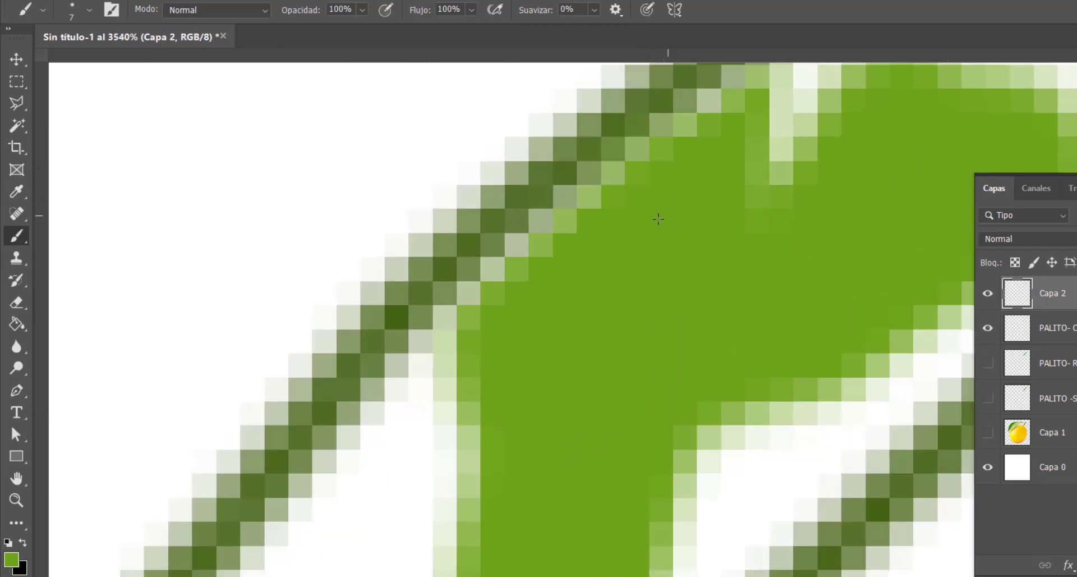
click(656, 220)
click(635, 230)
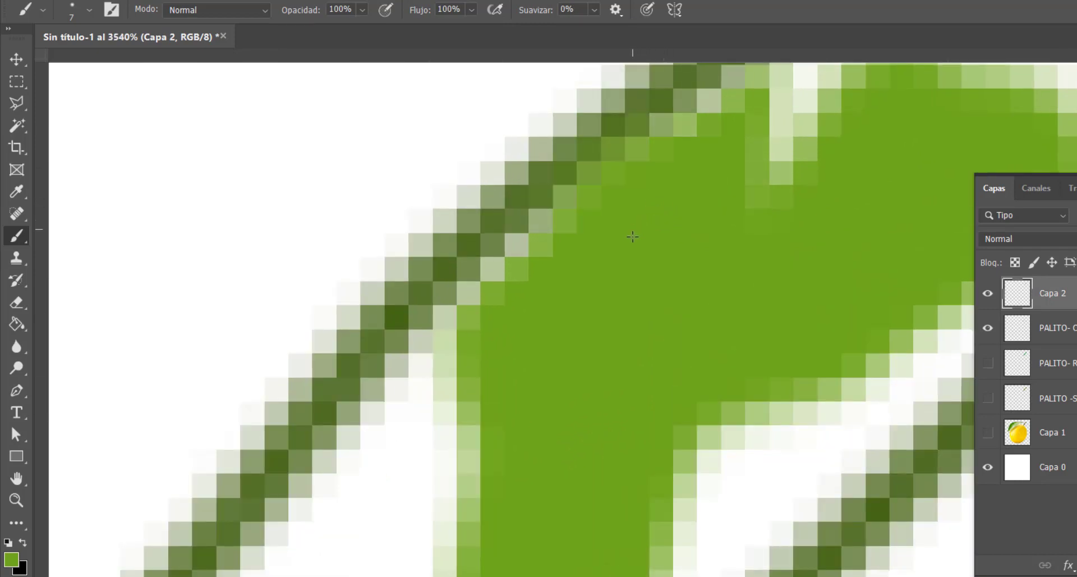
Set the Brush size to 1 px and fill the pale pixels between the green patch and the outline on Capa 2
click(90, 10)
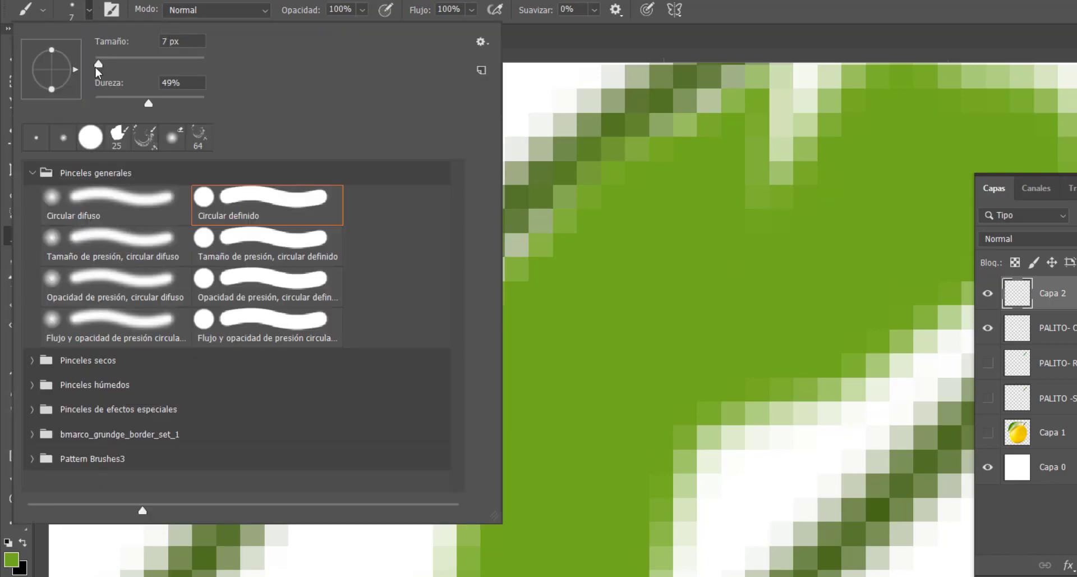
drag(97, 68, 93, 66)
key(Return)
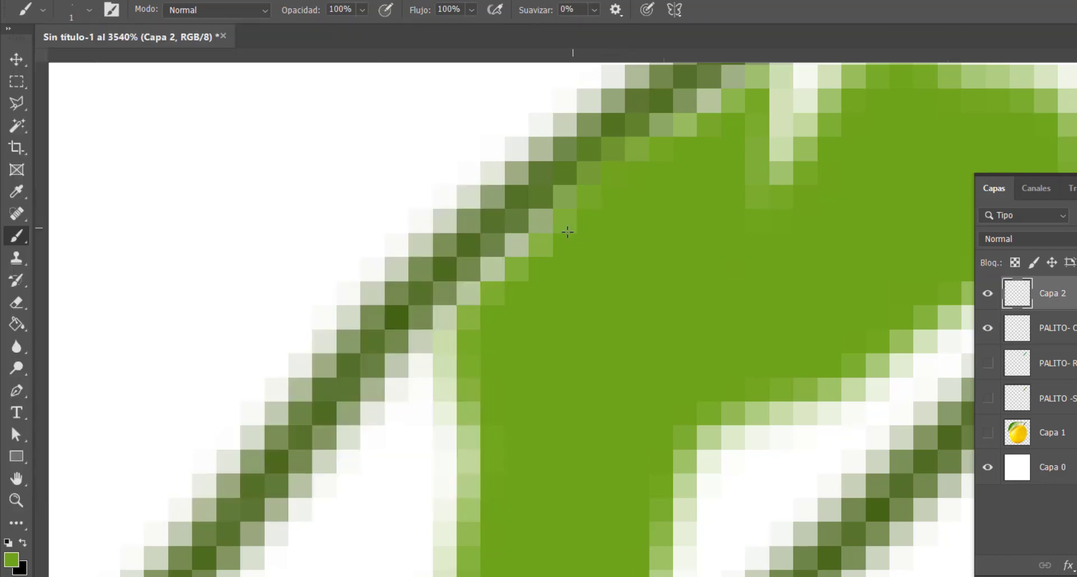
click(541, 229)
mouse_move(514, 251)
mouse_down()
mouse_move(466, 315)
mouse_move(436, 389)
mouse_move(451, 344)
mouse_move(424, 346)
mouse_move(432, 320)
mouse_move(365, 442)
mouse_move(372, 406)
mouse_move(397, 402)
mouse_move(418, 433)
mouse_move(522, 382)
mouse_up()
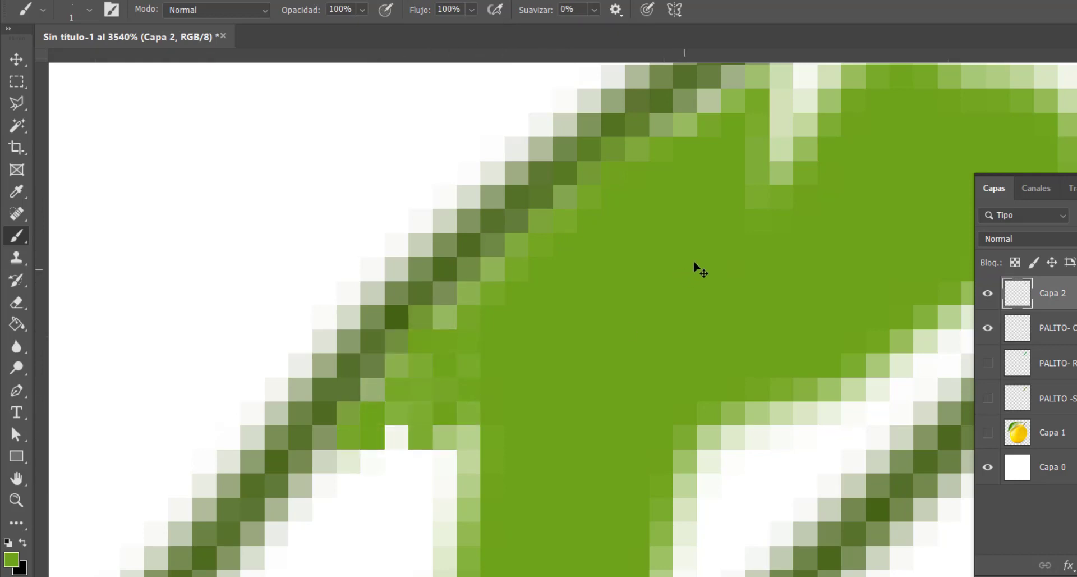
scroll(696, 267, down, 5)
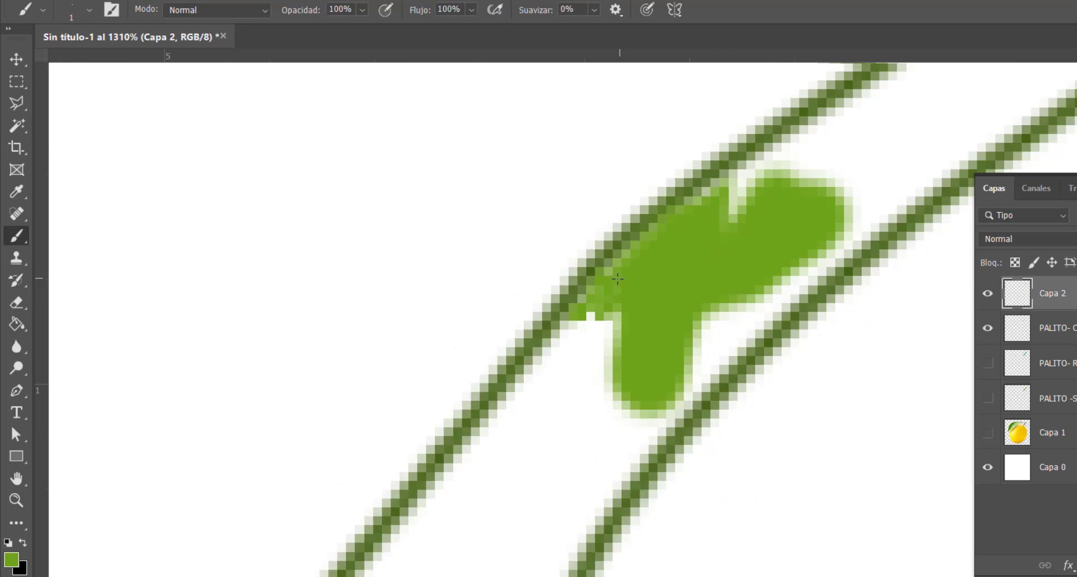
scroll(617, 279, up, 3)
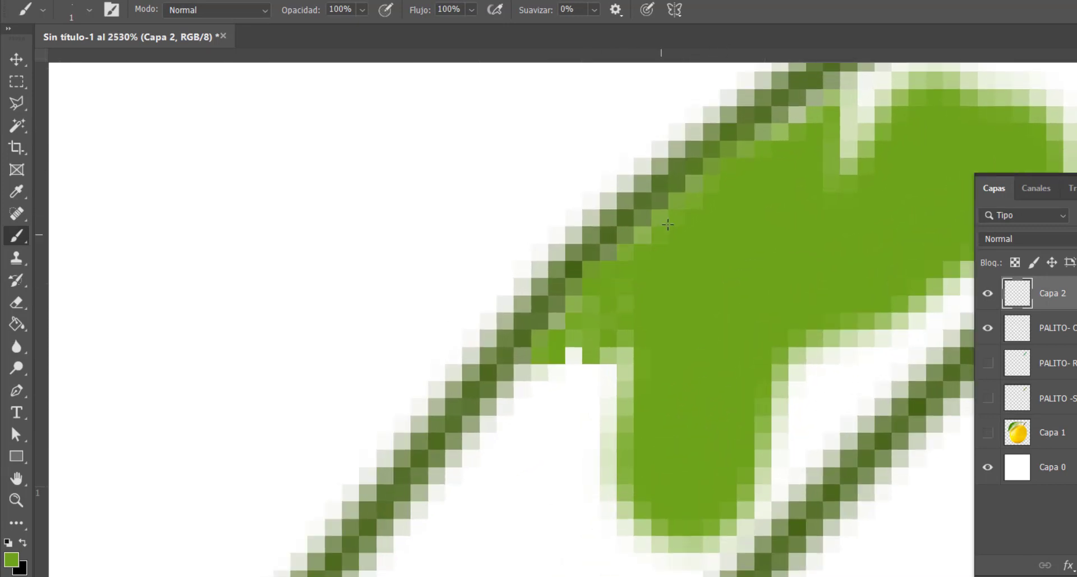
drag(668, 224, 658, 227)
drag(786, 126, 832, 97)
mouse_move(556, 389)
mouse_down()
mouse_move(591, 342)
mouse_move(624, 339)
mouse_up()
Show the Capa 1 lemon photo and toggle Capa 2 off and on to compare the paint with the stem
click(988, 433)
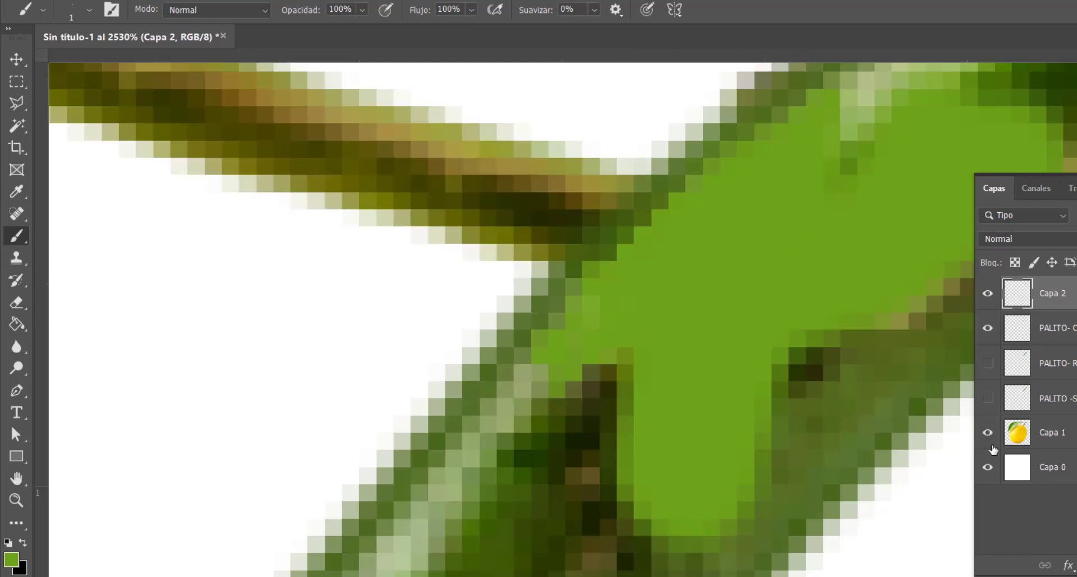
scroll(772, 462, down, 5)
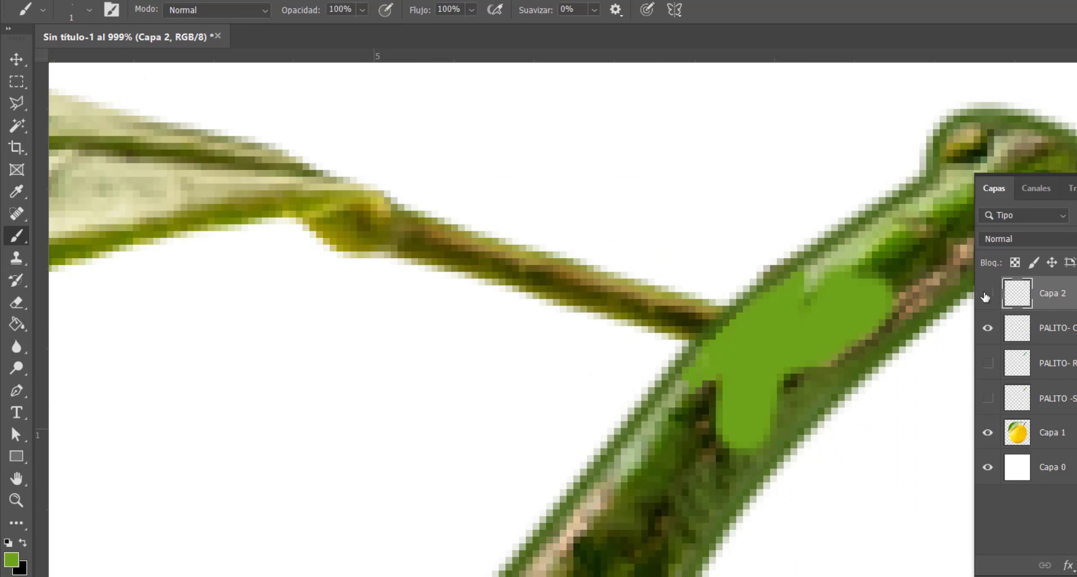
click(987, 294)
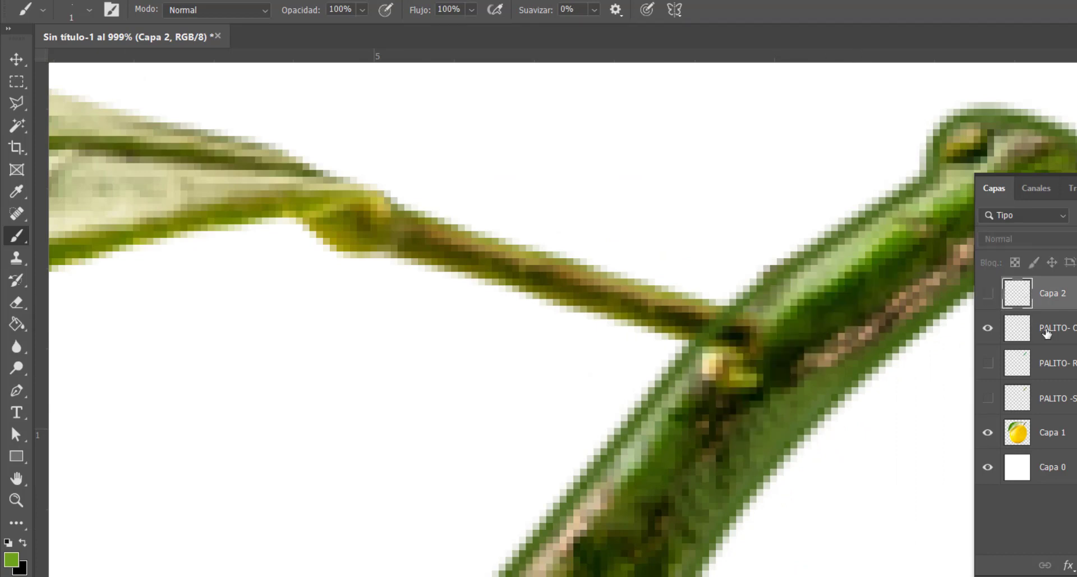
click(988, 294)
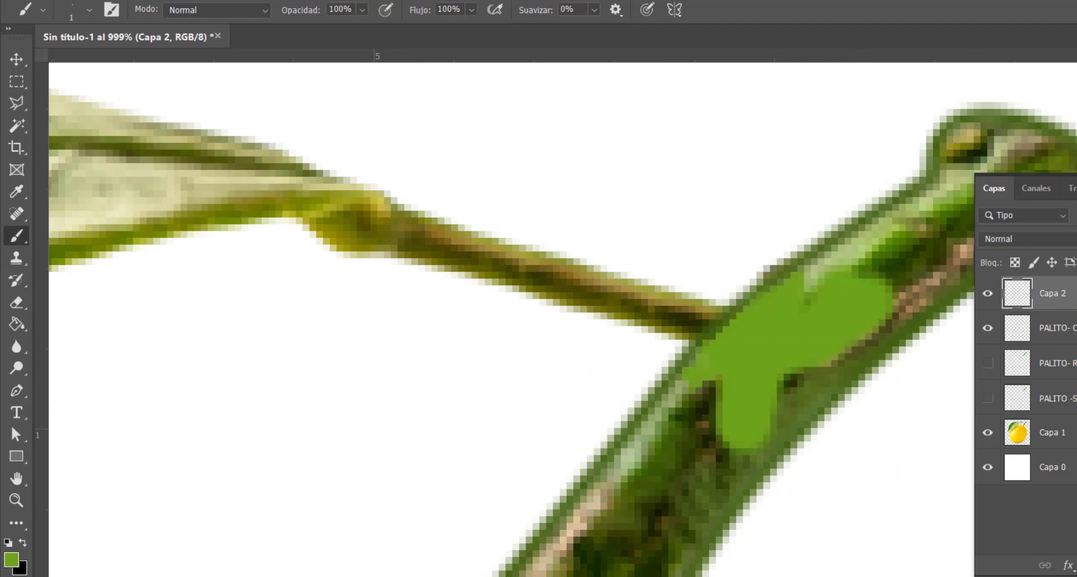
Delete the painted Capa 2 layer and add a new empty layer above PALITO- CONTORNO
key(Delete)
key(Return)
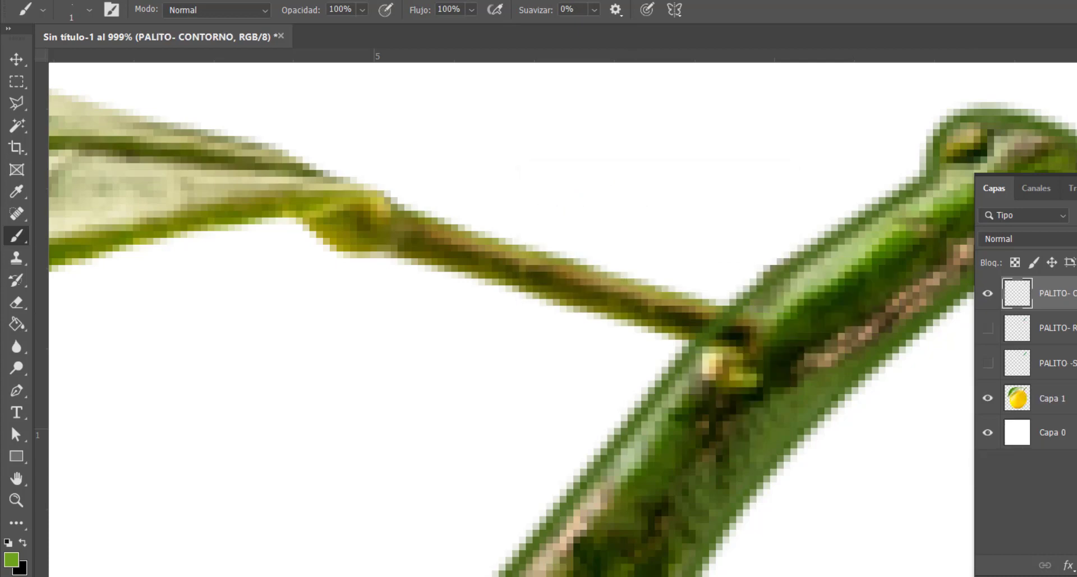
click(958, 491)
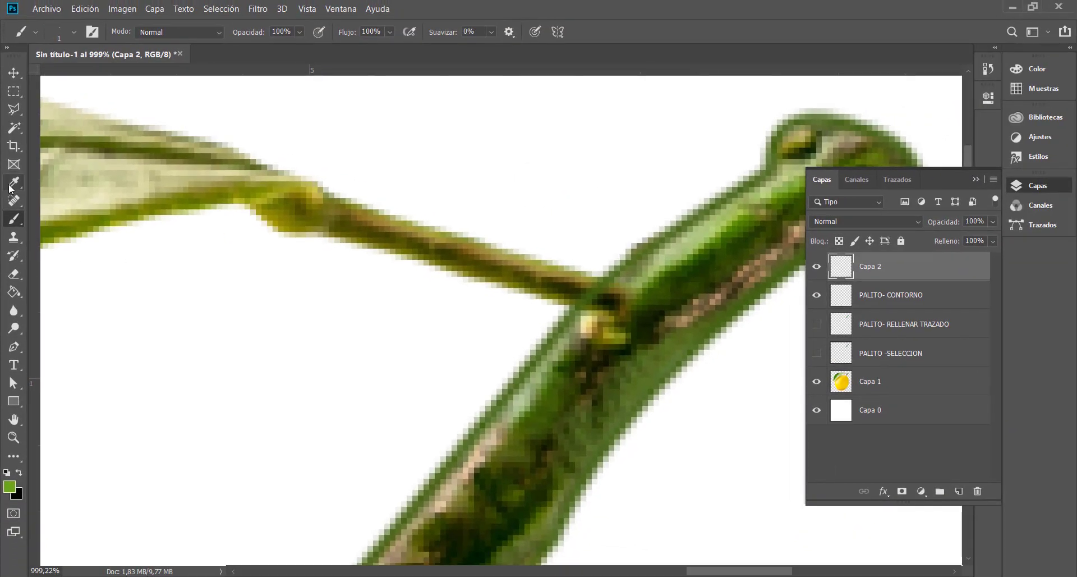
Sample a dark green from the stem photo as foreground colour with the Eyedropper (Cuentagotas), then activate the Brush
drag(9, 188, 171, 188)
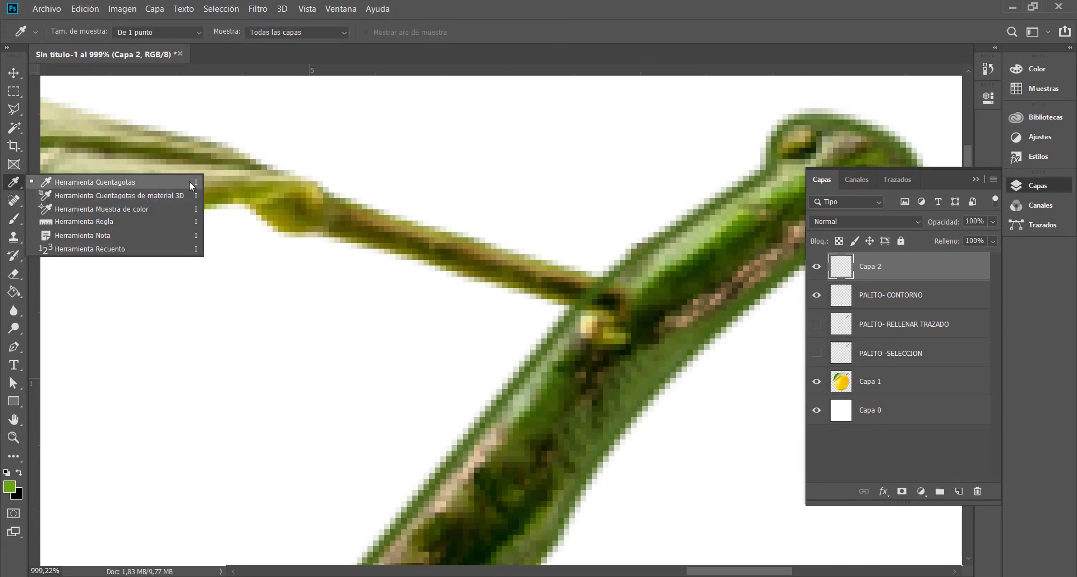
click(897, 263)
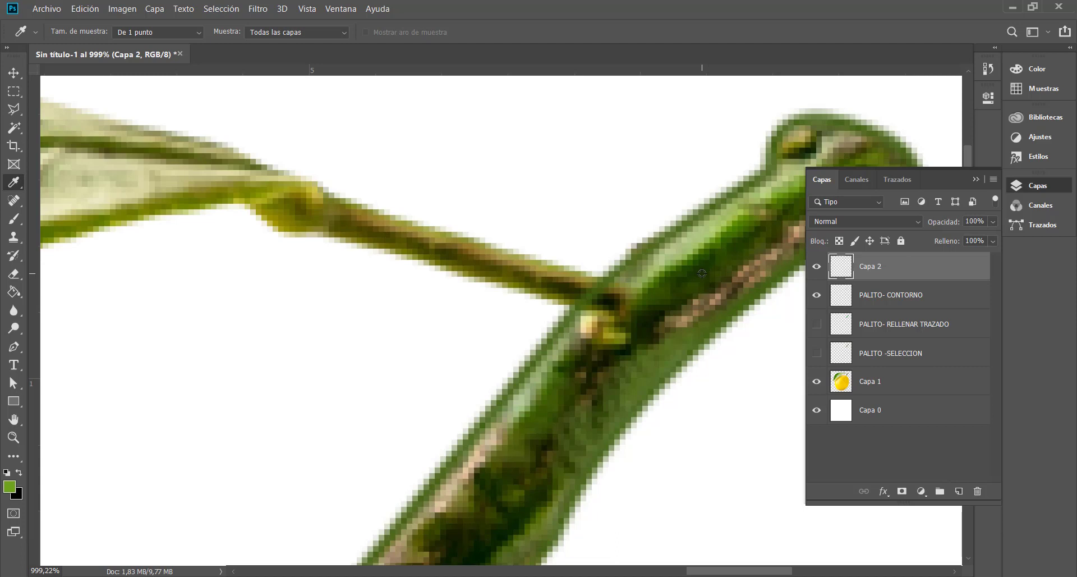
click(717, 267)
click(14, 219)
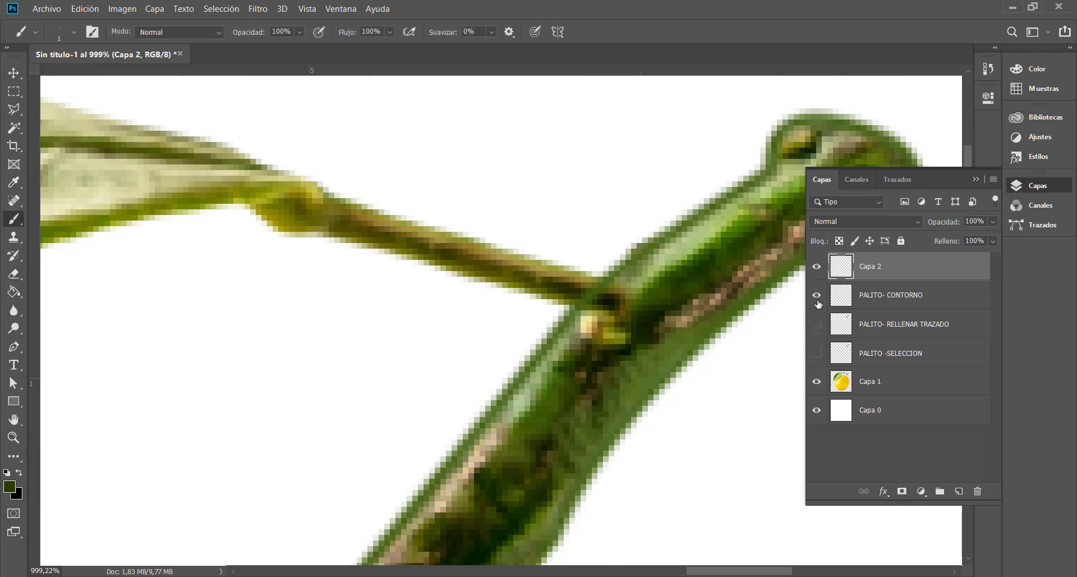
Lower the Capa 1 photo layer's opacity to 49% and make Capa 2 the active layer again
click(889, 384)
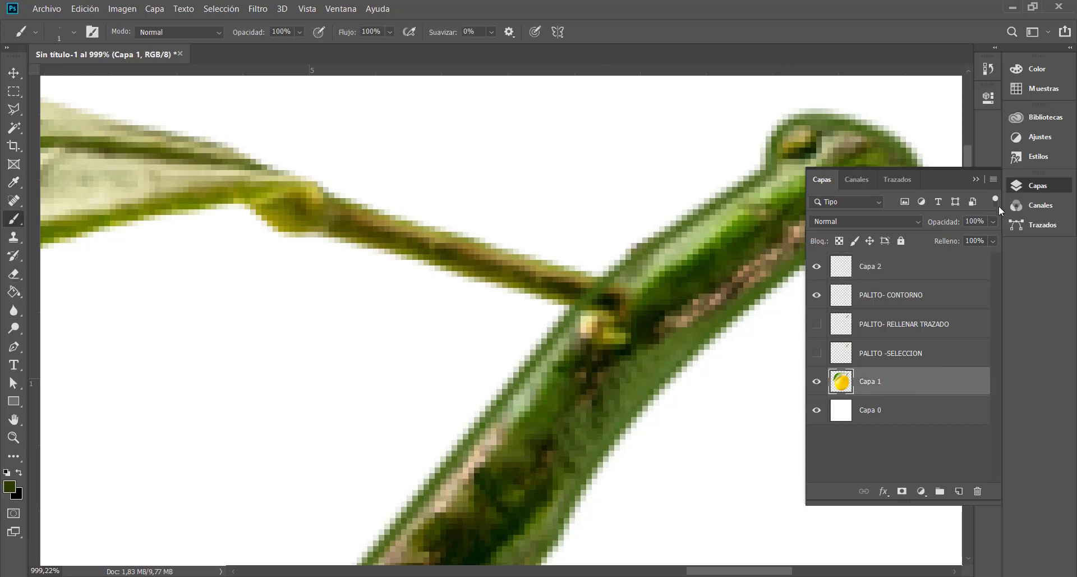
click(994, 221)
mouse_move(951, 241)
mouse_down()
mouse_move(939, 242)
mouse_move(959, 239)
mouse_up()
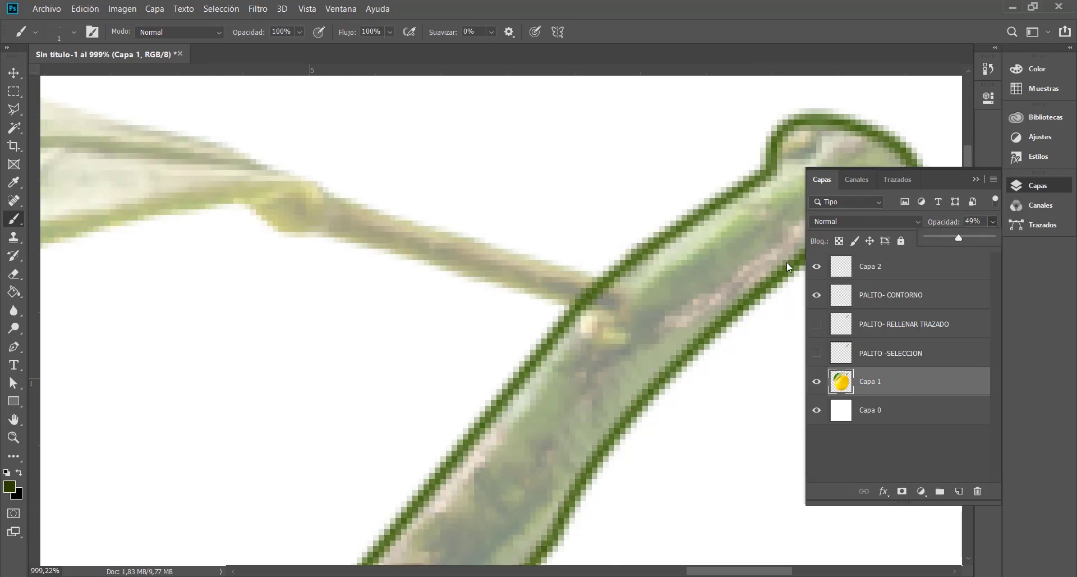
click(718, 262)
click(896, 275)
Try a dark green dab on the stem with a 14 px Brush and undo it
click(74, 34)
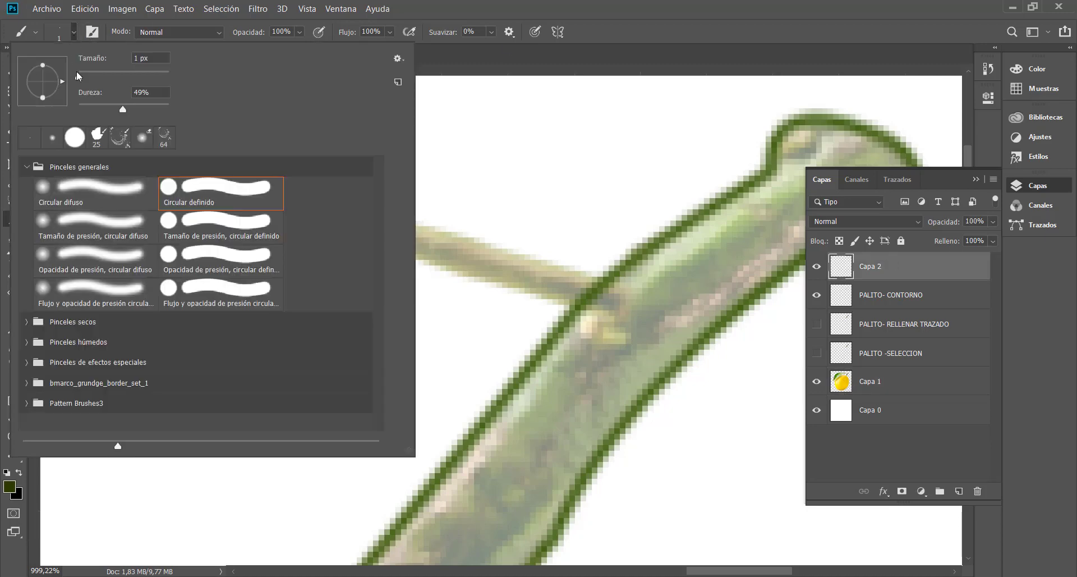
drag(77, 72, 84, 74)
mouse_move(710, 269)
mouse_down()
mouse_move(718, 259)
mouse_move(711, 270)
mouse_up()
key(ctrl+z)
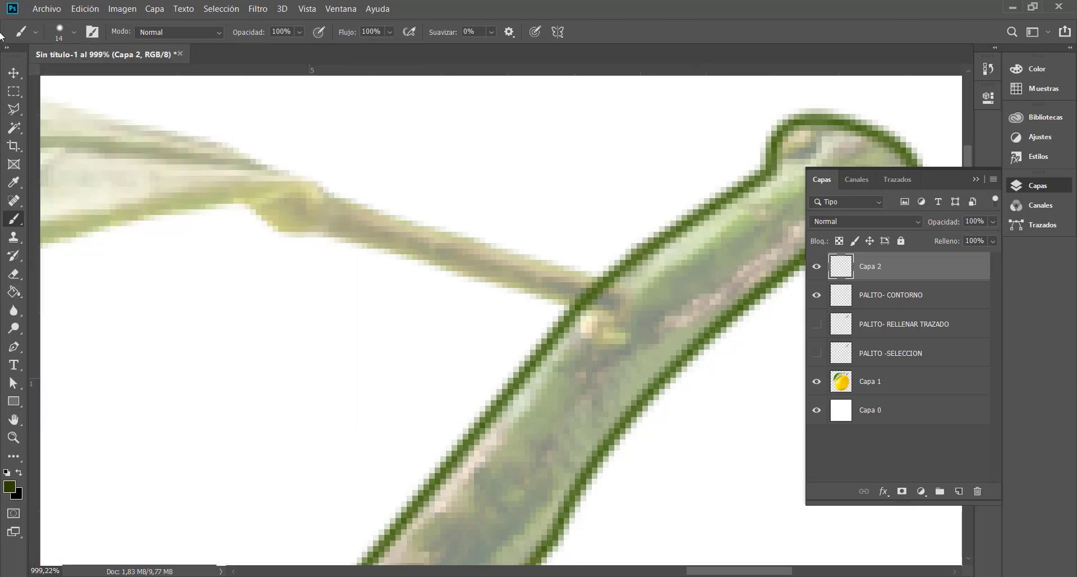
Set the Brush size to 3 px and paint the dark green shaded strip along the upper stem on Capa 2
click(74, 34)
drag(83, 72, 79, 75)
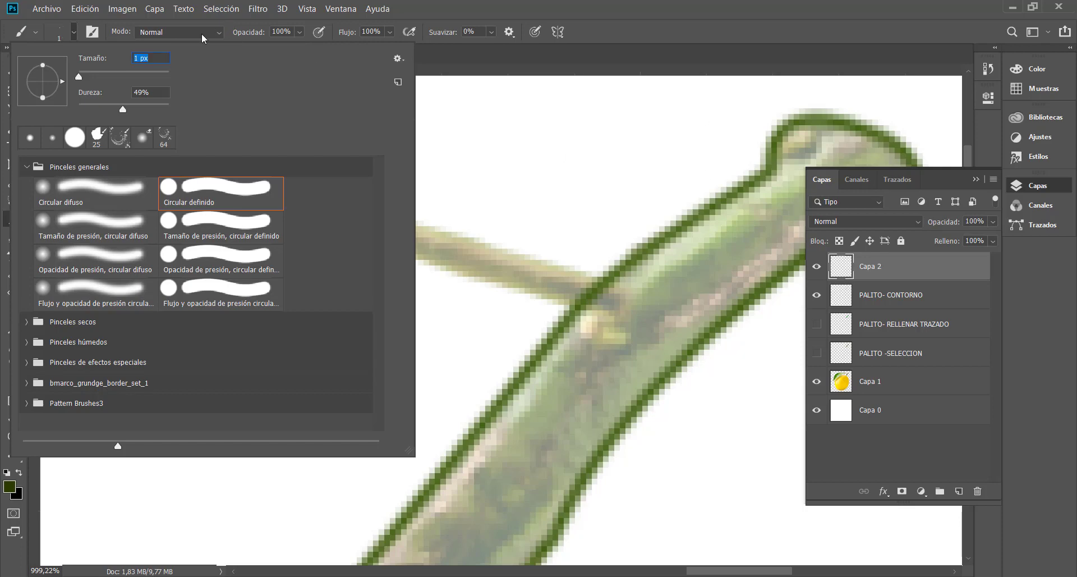
text(3)
mouse_move(754, 239)
mouse_down()
mouse_move(727, 242)
mouse_move(740, 228)
mouse_move(648, 297)
mouse_move(635, 320)
mouse_move(645, 310)
mouse_move(650, 338)
mouse_move(603, 363)
mouse_move(580, 361)
mouse_move(685, 293)
mouse_move(636, 311)
mouse_move(775, 234)
mouse_move(780, 221)
mouse_move(707, 274)
mouse_move(776, 216)
mouse_move(752, 220)
mouse_move(800, 192)
mouse_move(669, 316)
mouse_move(602, 348)
mouse_move(579, 378)
mouse_move(554, 378)
mouse_up()
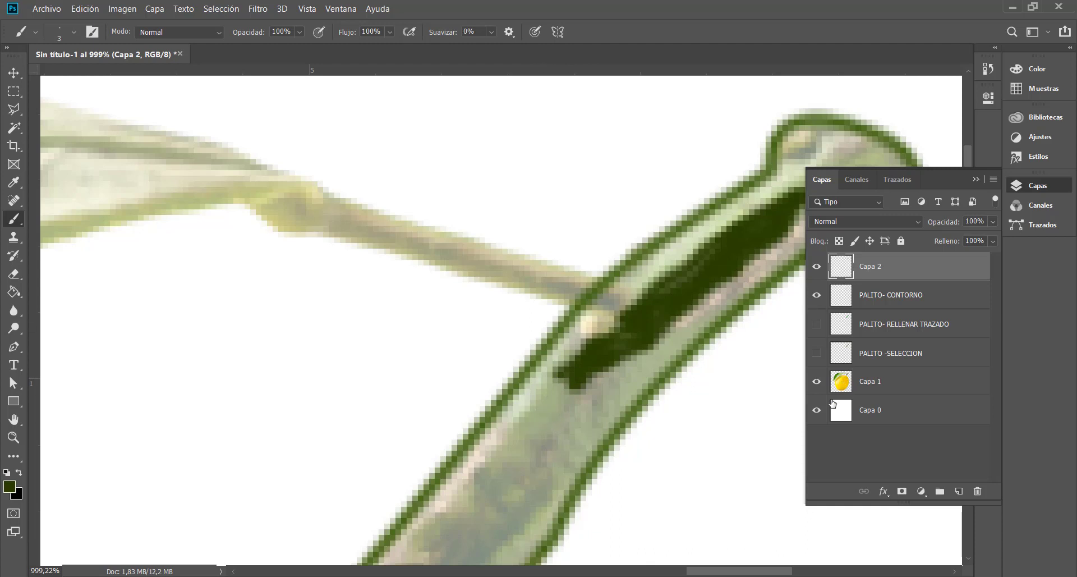
Raise the Capa 1 photo layer's opacity to 100% and make Capa 2 the active layer again
click(868, 386)
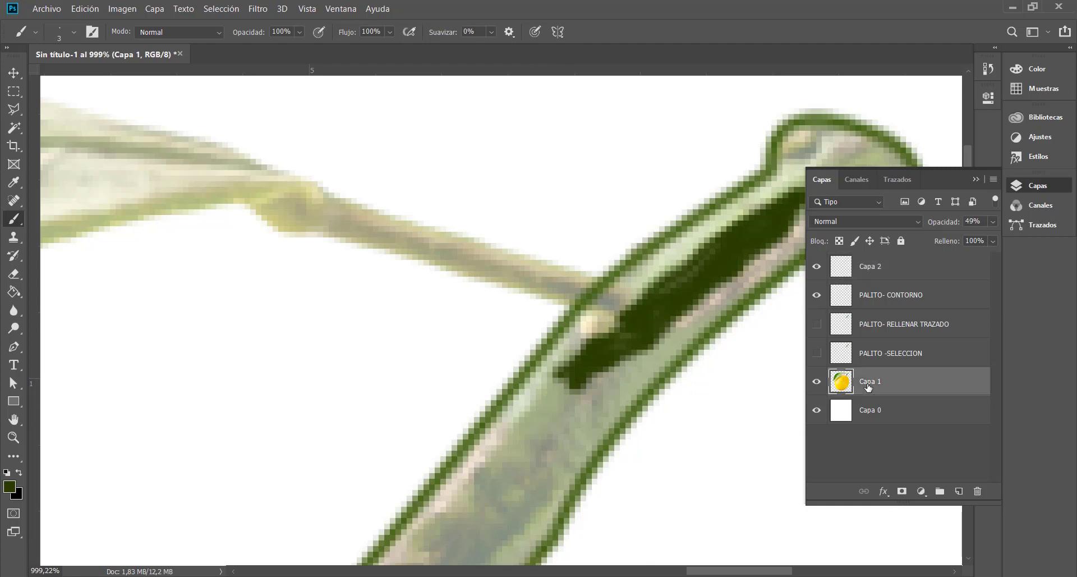
click(992, 220)
drag(959, 236, 980, 264)
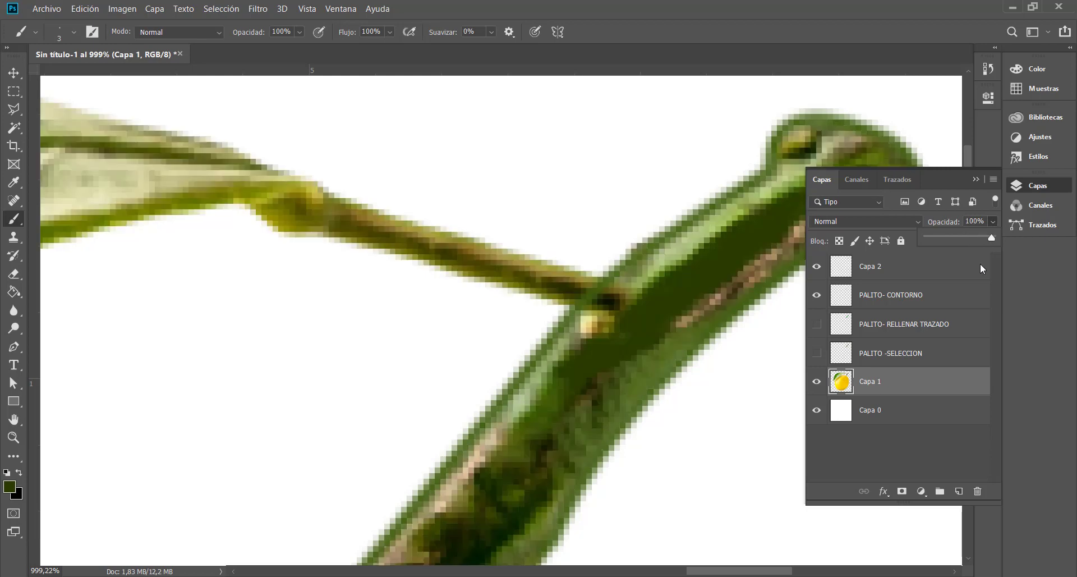
click(908, 266)
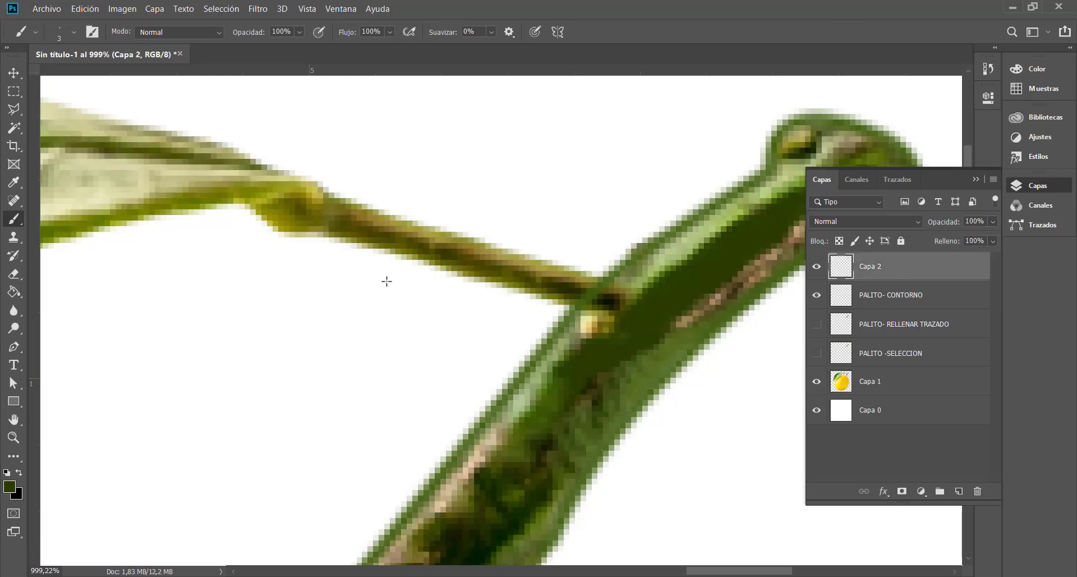
Sample a light green from the highlight on the stem's upper edge with the Eyedropper, then activate the Brush
key(i)
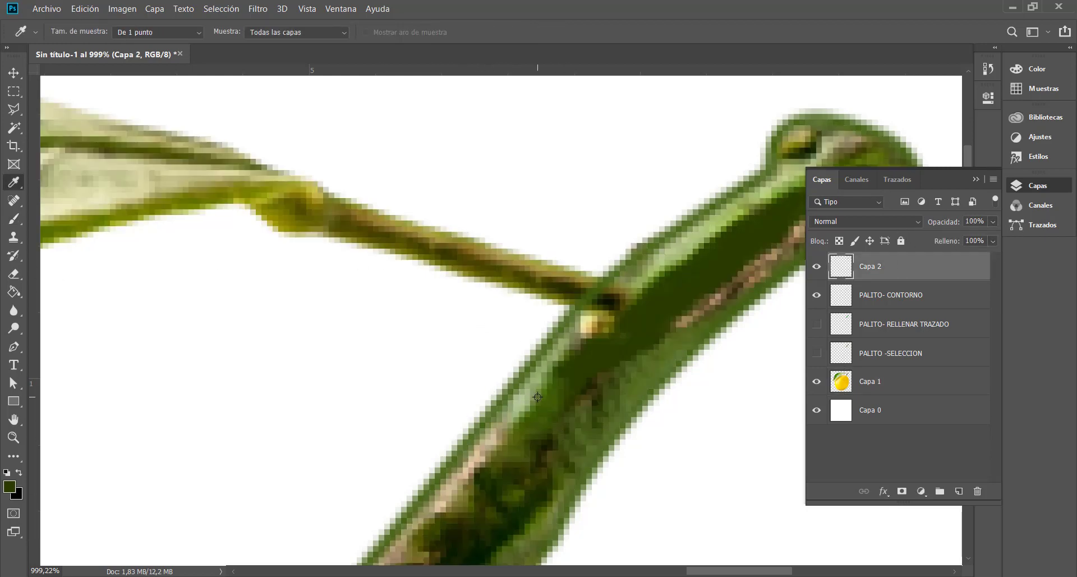
key(b)
key(i)
click(679, 247)
key(b)
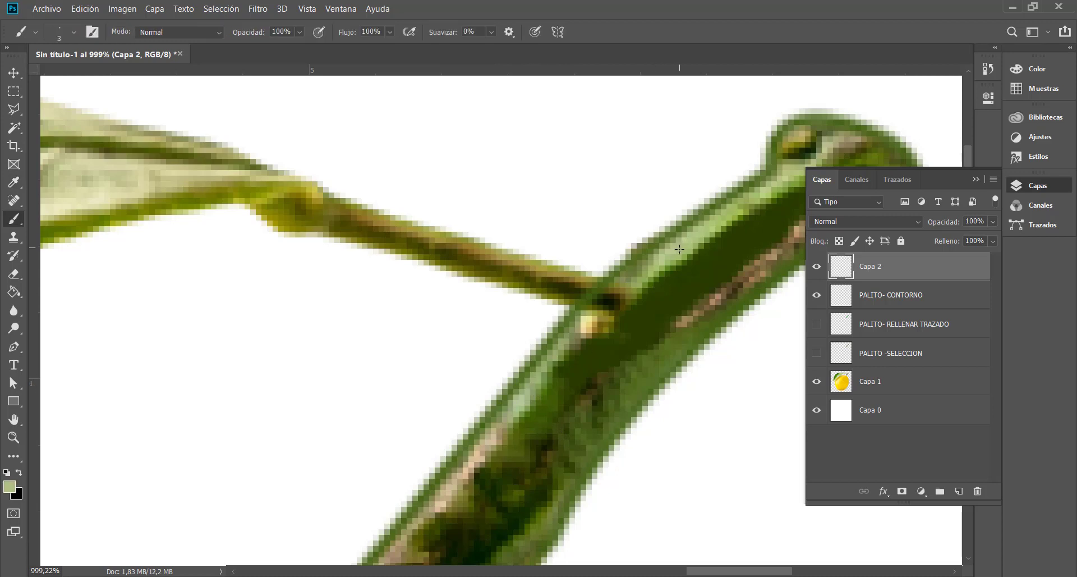
Lower the Capa 1 photo layer's opacity to 50% and reactivate Capa 2 for painting
click(879, 392)
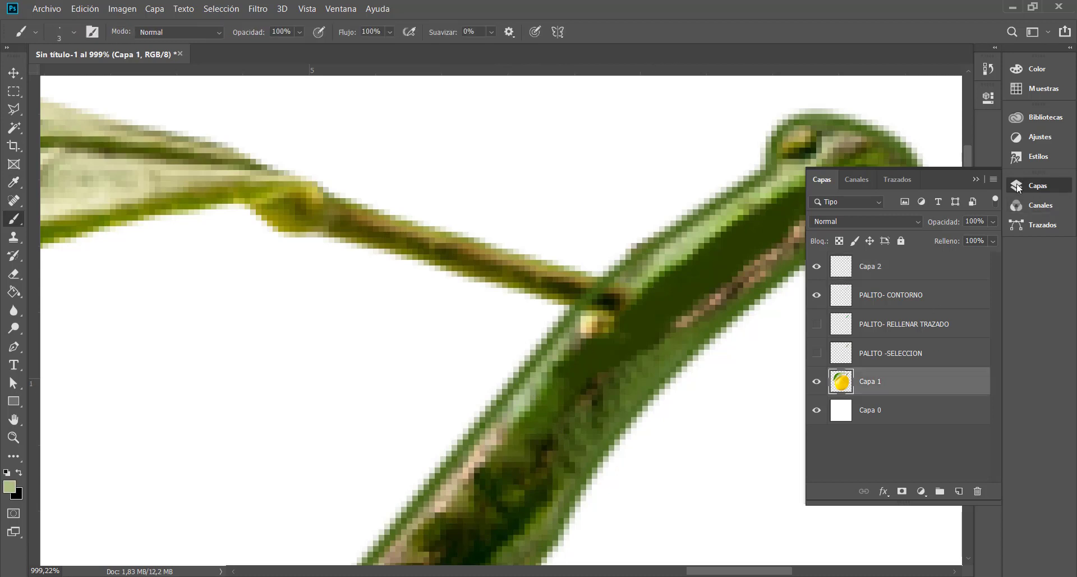
click(993, 221)
drag(992, 237, 944, 238)
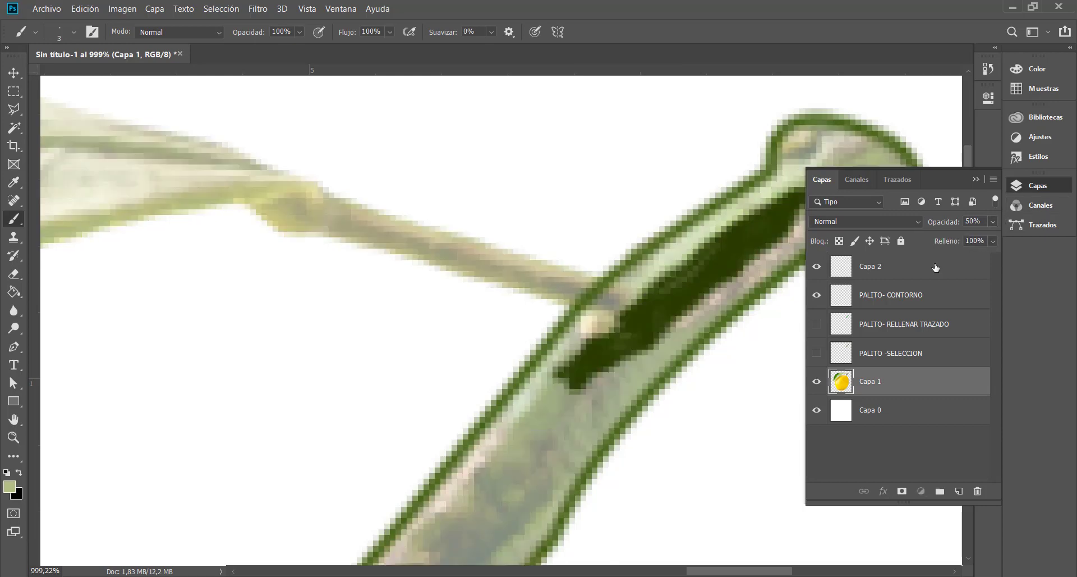
click(914, 268)
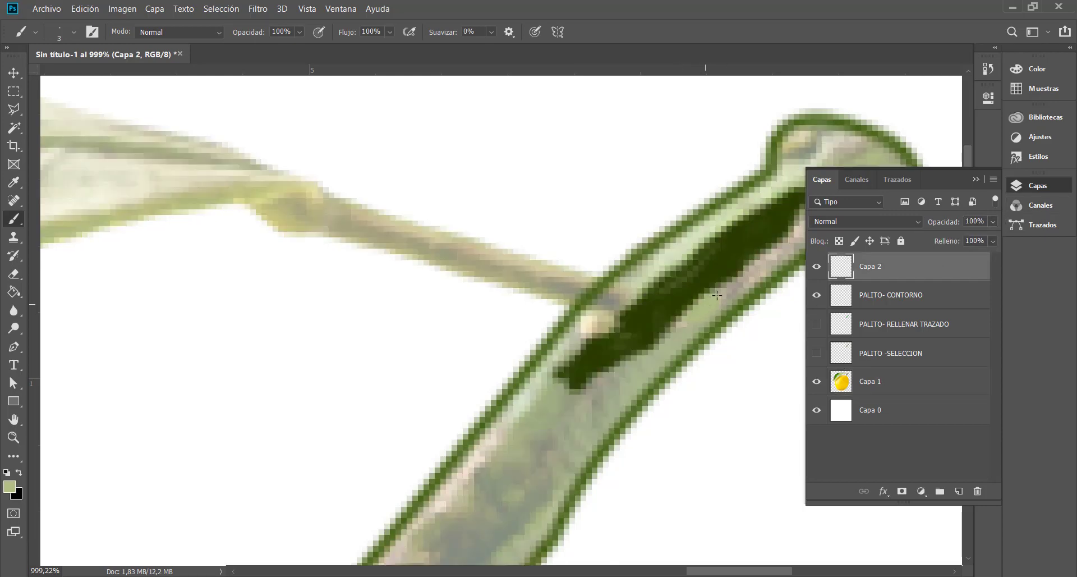
Paint the light green over the stem below and beside the dark strip, up to the lower outline, on Capa 2
mouse_move(767, 255)
mouse_down()
mouse_move(707, 295)
mouse_move(644, 370)
mouse_move(638, 360)
mouse_move(609, 384)
mouse_move(592, 382)
mouse_move(603, 401)
mouse_move(640, 397)
mouse_up()
mouse_move(700, 331)
mouse_down()
mouse_move(774, 269)
mouse_move(792, 238)
mouse_move(710, 301)
mouse_move(709, 284)
mouse_up()
mouse_move(599, 379)
mouse_down()
mouse_move(552, 401)
mouse_move(554, 380)
mouse_move(541, 387)
mouse_move(533, 407)
mouse_move(601, 416)
mouse_move(567, 439)
mouse_move(562, 462)
mouse_move(604, 421)
mouse_move(549, 453)
mouse_move(538, 404)
mouse_move(566, 433)
mouse_move(577, 389)
mouse_up()
drag(763, 288, 645, 355)
drag(673, 322, 671, 307)
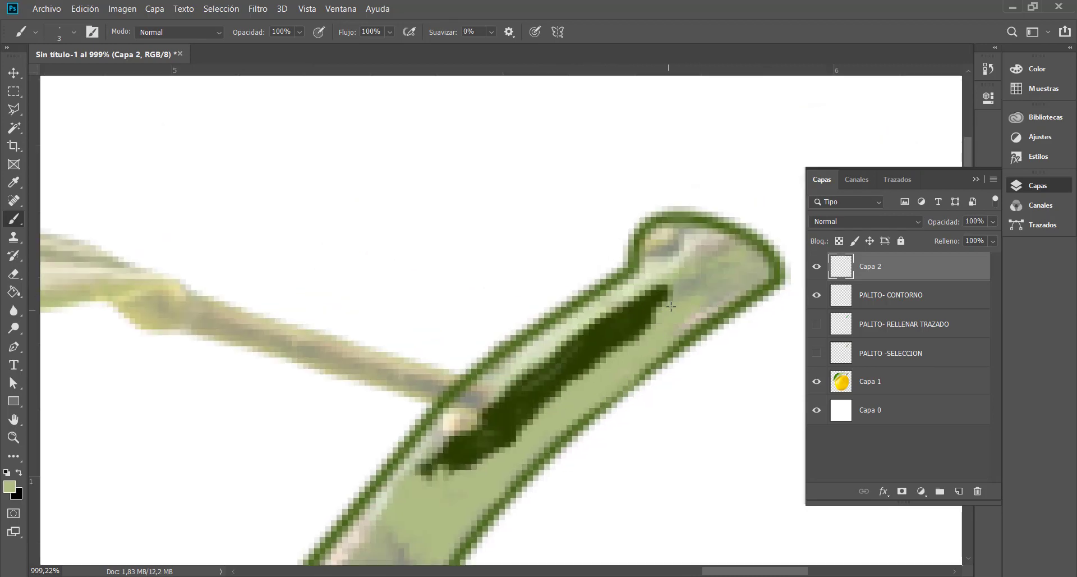
Sample the beige of the knot at the stem's tip and paint that spot with it
key(alt)
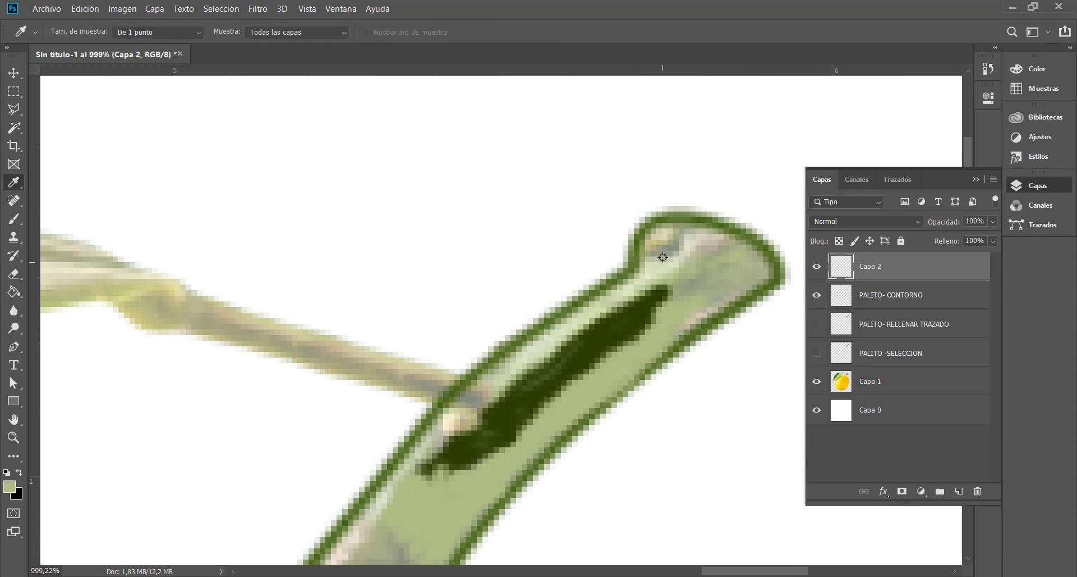
alt+click(662, 238)
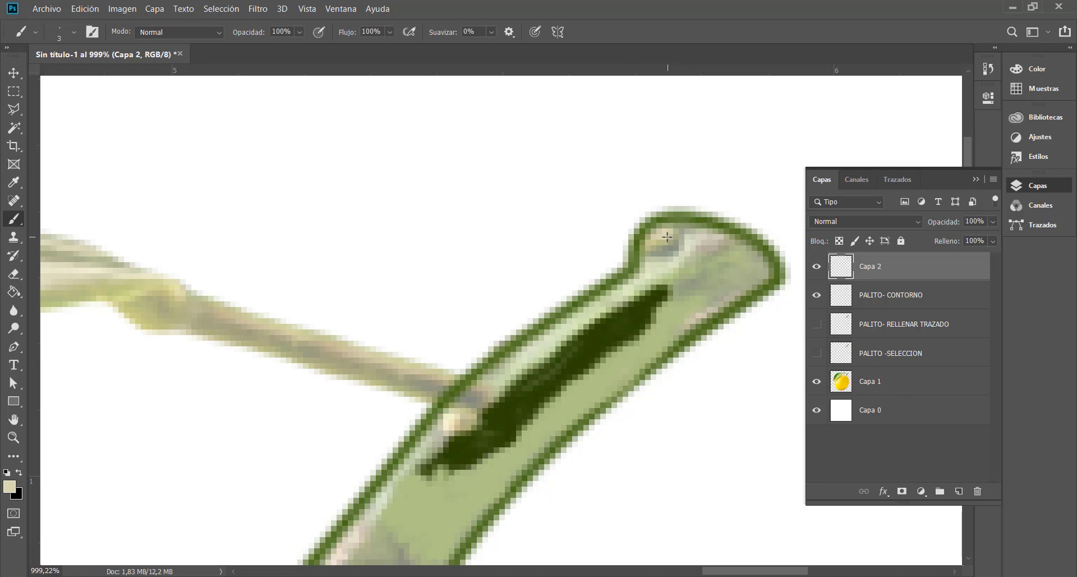
mouse_move(667, 237)
mouse_down()
mouse_move(648, 252)
mouse_move(676, 238)
mouse_move(654, 255)
mouse_up()
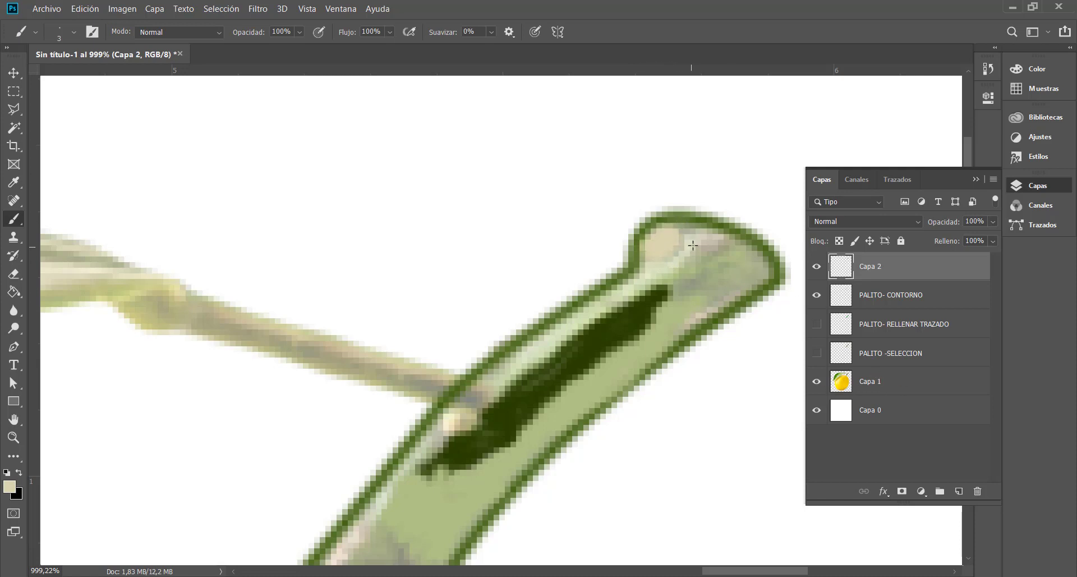
Sample the pale grey-green beside the beige knot and paint the light band from the tip along the stem's upper edge
key(alt)
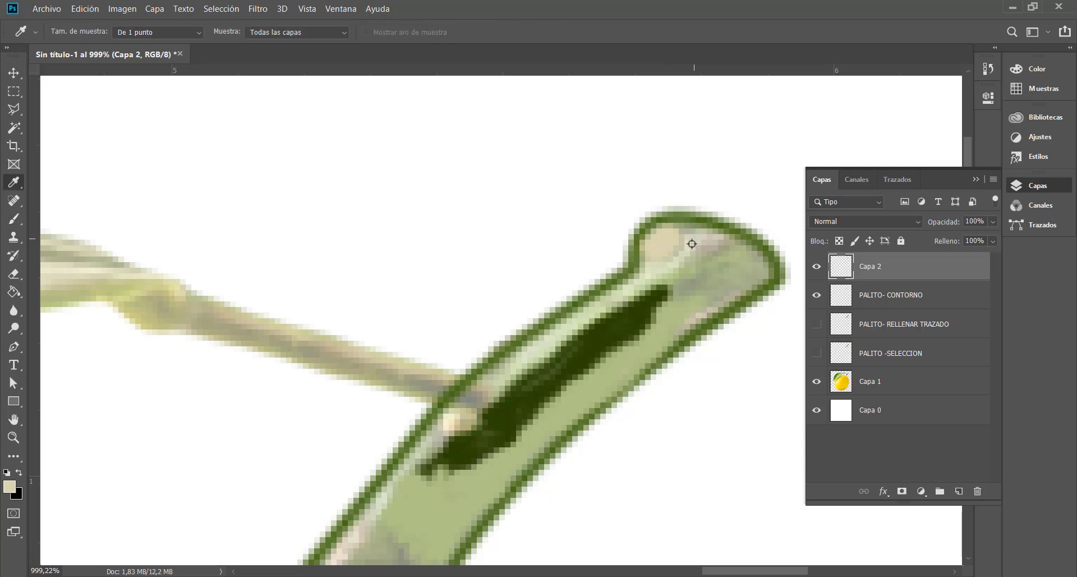
alt+click(694, 240)
drag(677, 264, 698, 241)
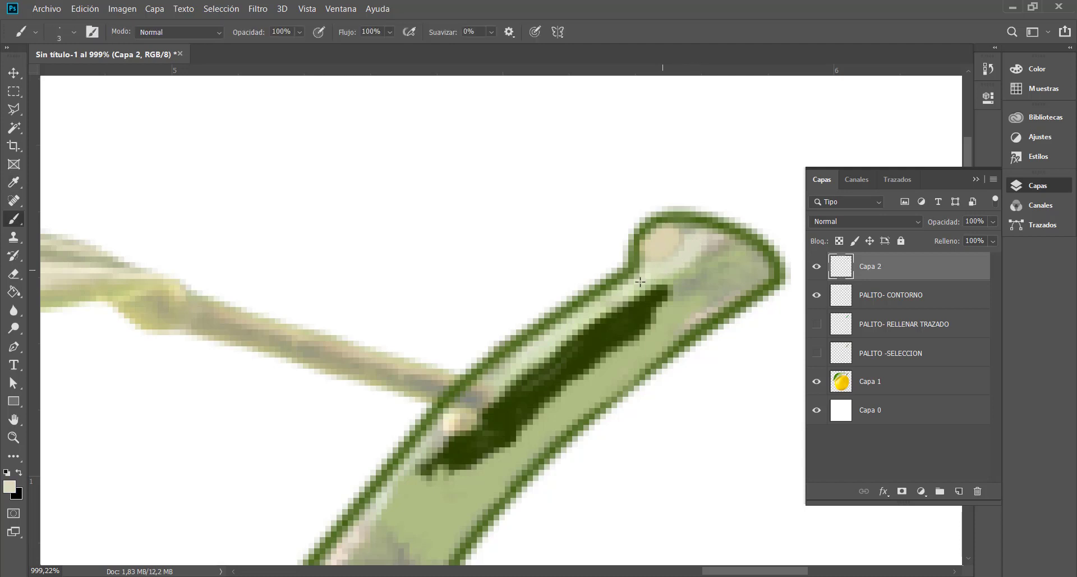
mouse_move(640, 281)
mouse_down()
mouse_move(592, 325)
mouse_move(696, 255)
mouse_move(704, 241)
mouse_move(682, 242)
mouse_move(685, 231)
mouse_move(714, 239)
mouse_move(679, 250)
mouse_up()
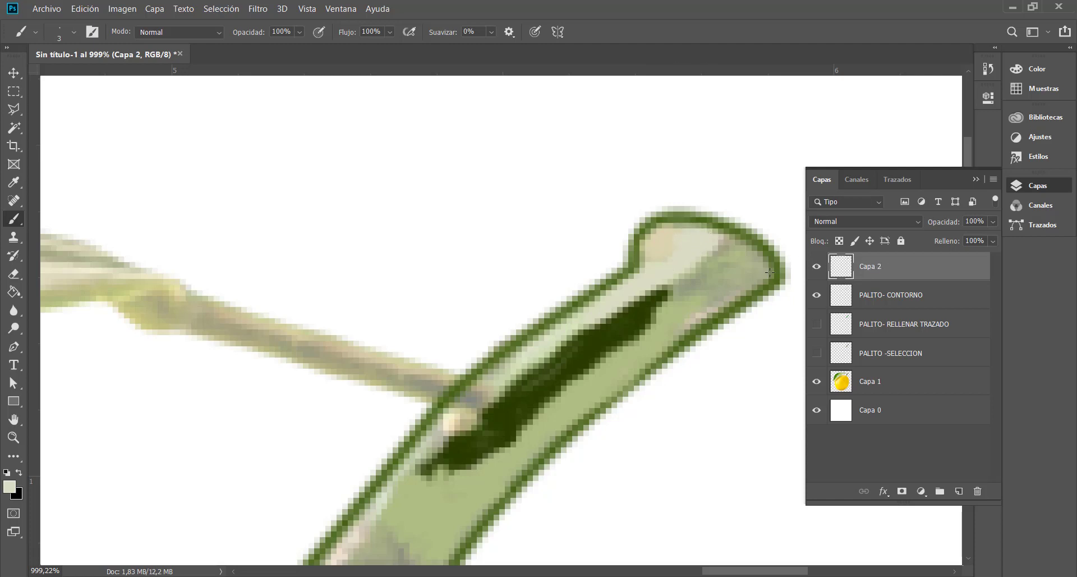
Sample the greyish green at the far end of the stem's tip and paint the rest of the tip with it
key(i)
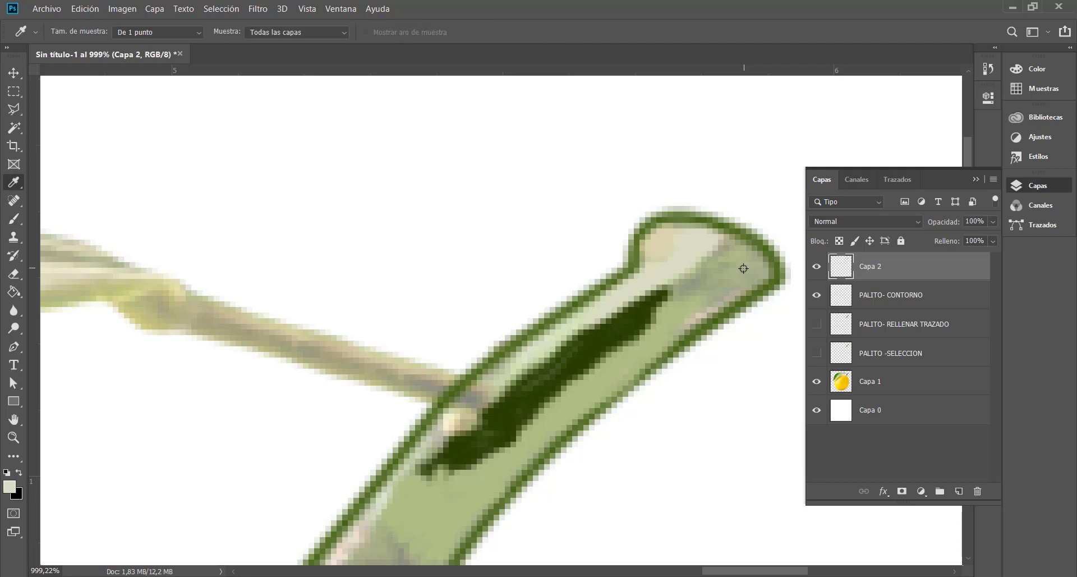
click(743, 267)
key(b)
mouse_move(736, 267)
mouse_down()
mouse_move(720, 262)
mouse_move(722, 241)
mouse_move(746, 255)
mouse_up()
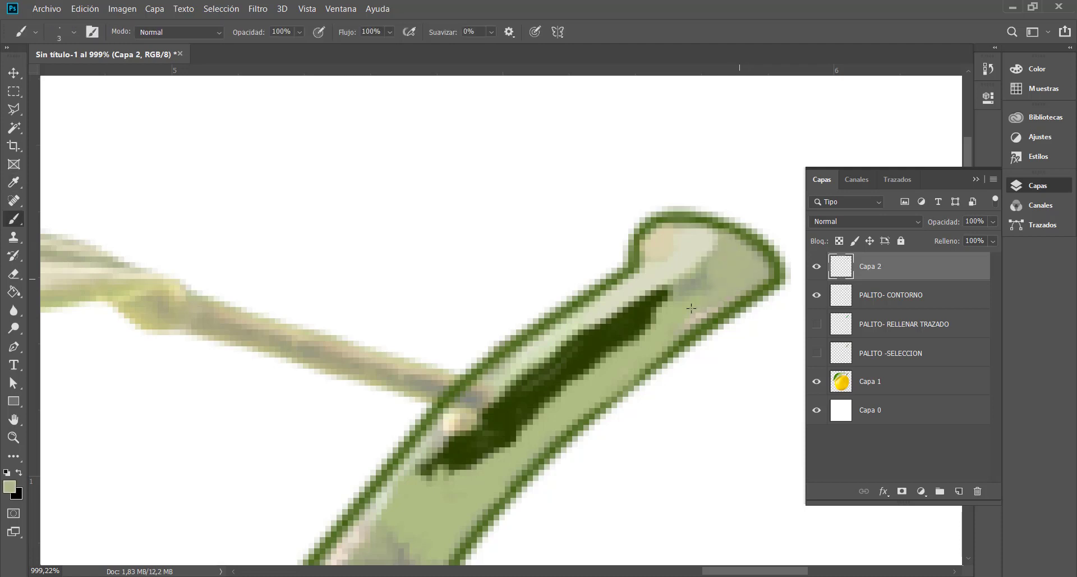
mouse_move(691, 308)
mouse_down()
mouse_move(682, 275)
mouse_move(674, 283)
mouse_move(710, 253)
mouse_move(678, 322)
mouse_move(711, 312)
mouse_up()
Sample the cream colour where the leaf stalk joins the stem and paint the patch beside the dark strip
drag(527, 400, 642, 317)
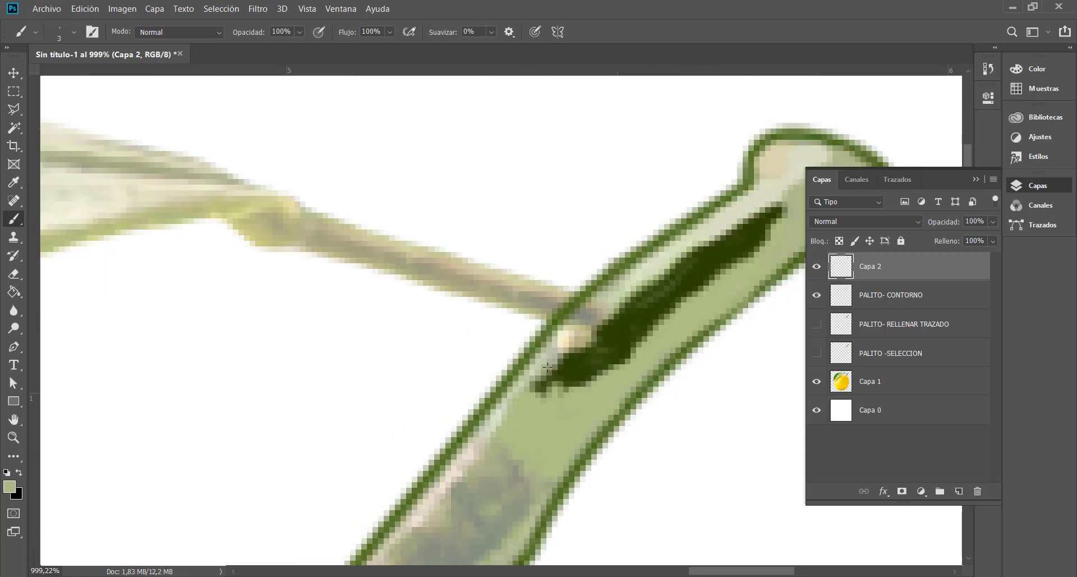
key(i)
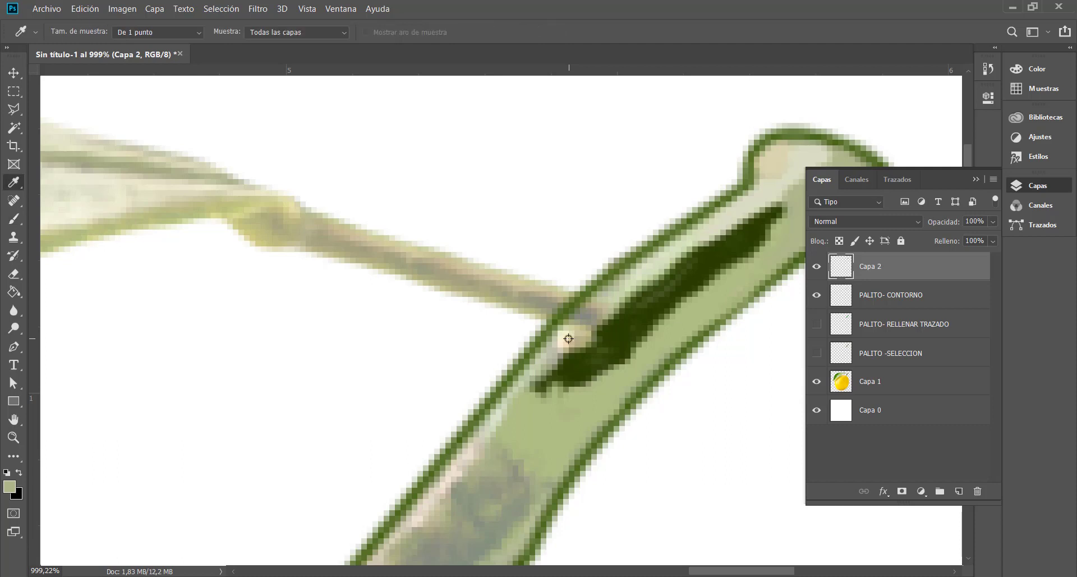
click(563, 337)
key(b)
mouse_move(564, 339)
mouse_down()
mouse_move(583, 322)
mouse_move(569, 321)
mouse_move(617, 298)
mouse_move(527, 377)
mouse_up()
Hide Capa 1, pick up the painted light green and fill the white gaps between the green area and the outline
mouse_move(543, 425)
mouse_down()
mouse_move(596, 344)
mouse_move(586, 349)
mouse_up()
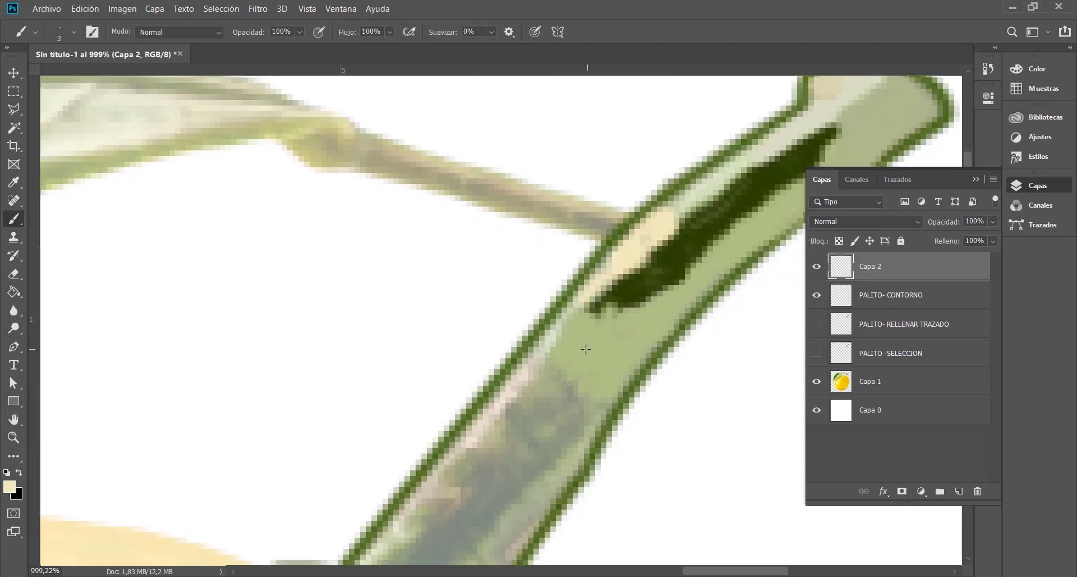
click(817, 382)
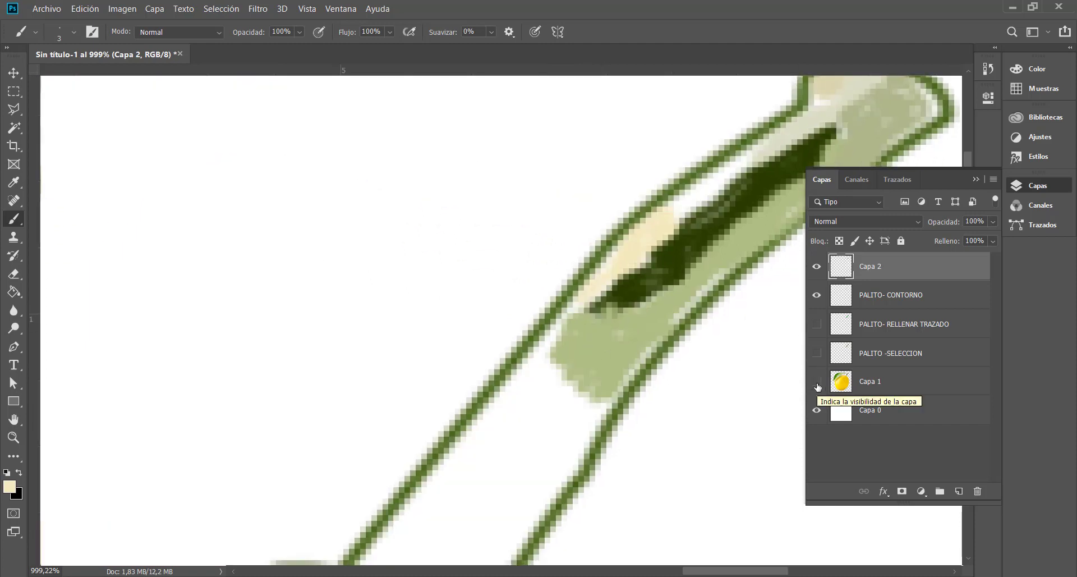
alt+click(633, 336)
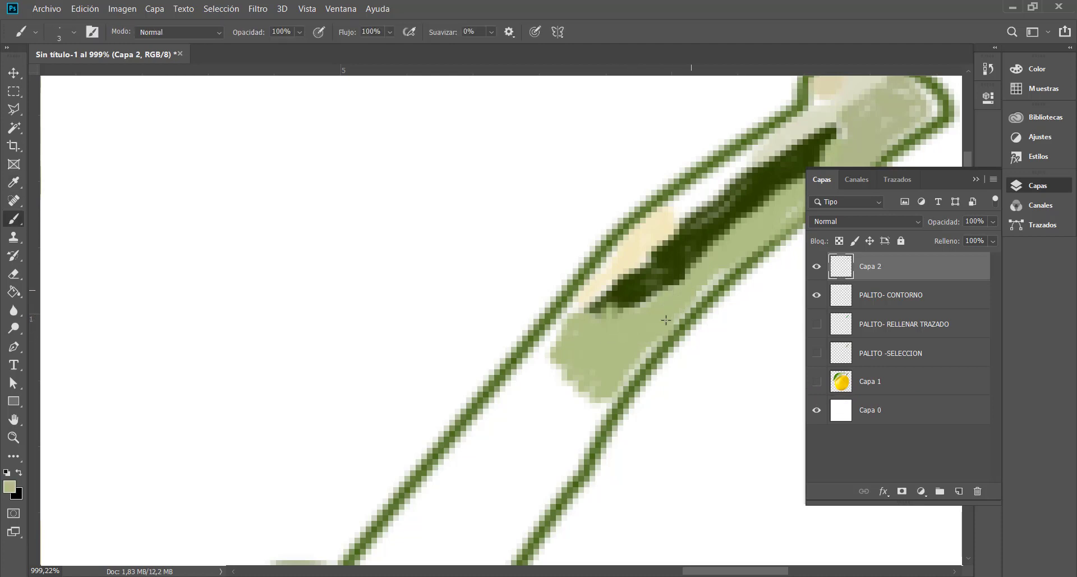
mouse_move(720, 265)
mouse_down()
mouse_move(607, 406)
mouse_move(560, 332)
mouse_move(540, 346)
mouse_move(560, 323)
mouse_move(564, 379)
mouse_up()
mouse_move(561, 310)
mouse_down()
mouse_move(511, 362)
mouse_move(535, 371)
mouse_up()
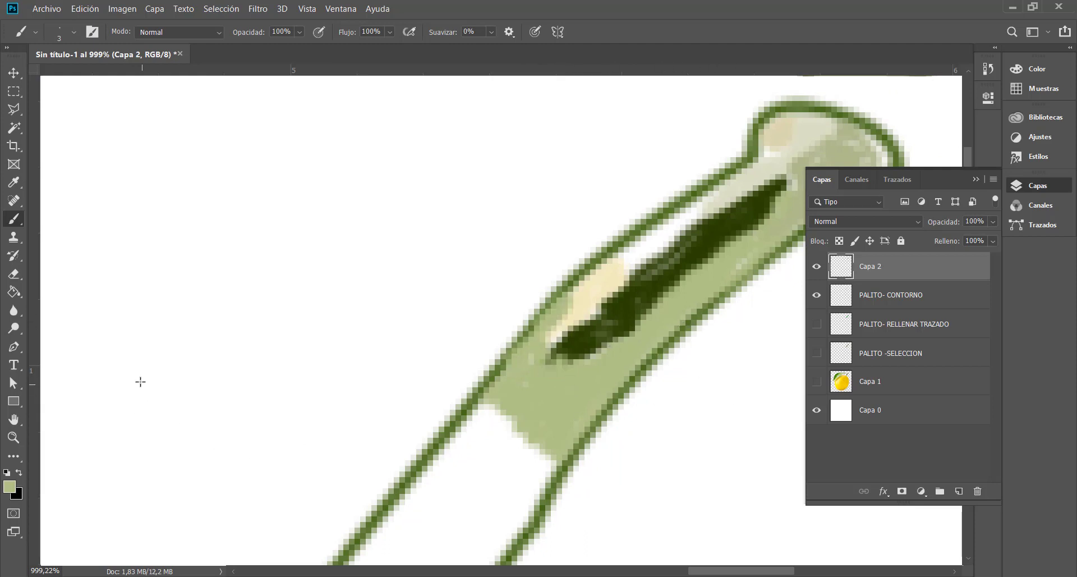
Set the foreground colour to the darker green #9aa673 and paint a shadow along the stem's lower outline
click(14, 183)
key(b)
click(9, 487)
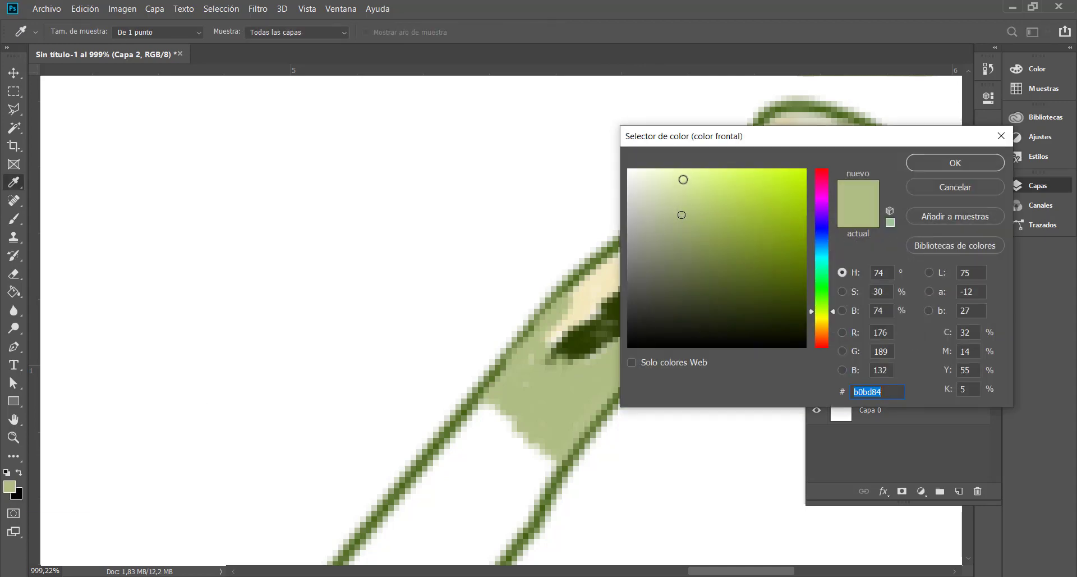
drag(681, 216, 682, 232)
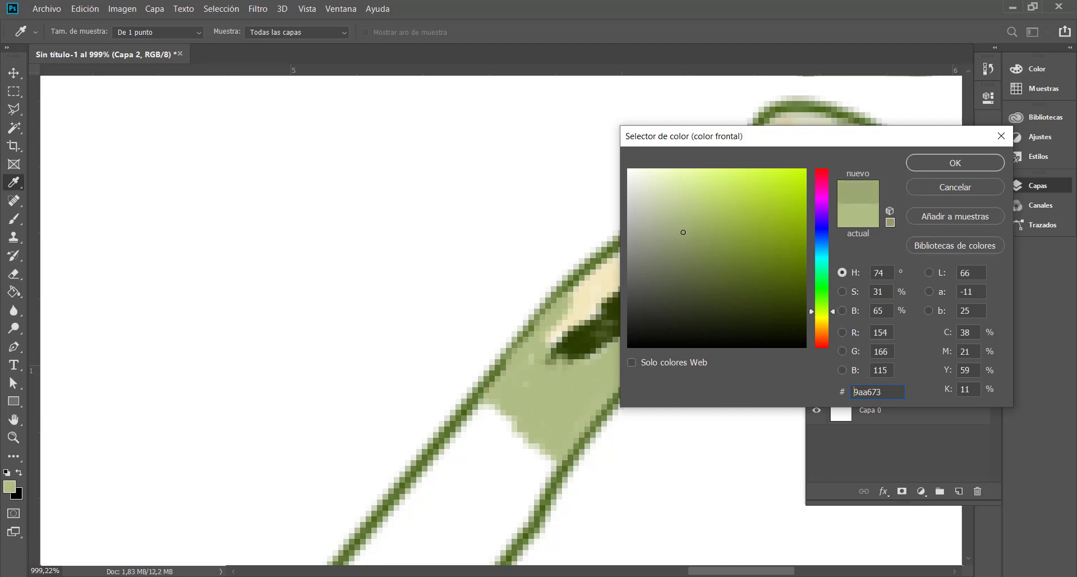
click(955, 162)
mouse_move(769, 253)
mouse_down()
mouse_move(685, 313)
mouse_move(581, 438)
mouse_up()
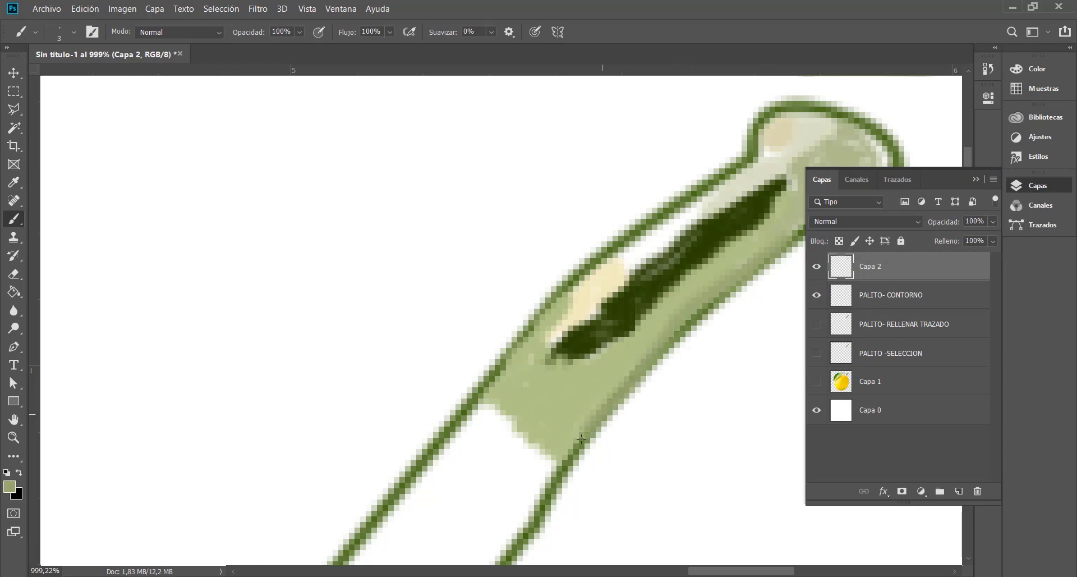
Hide Capa 2 and show the Capa 1, PALITO- RELLENAR TRAZADO and PALITO -SELECCION layers
scroll(608, 377, down, 10)
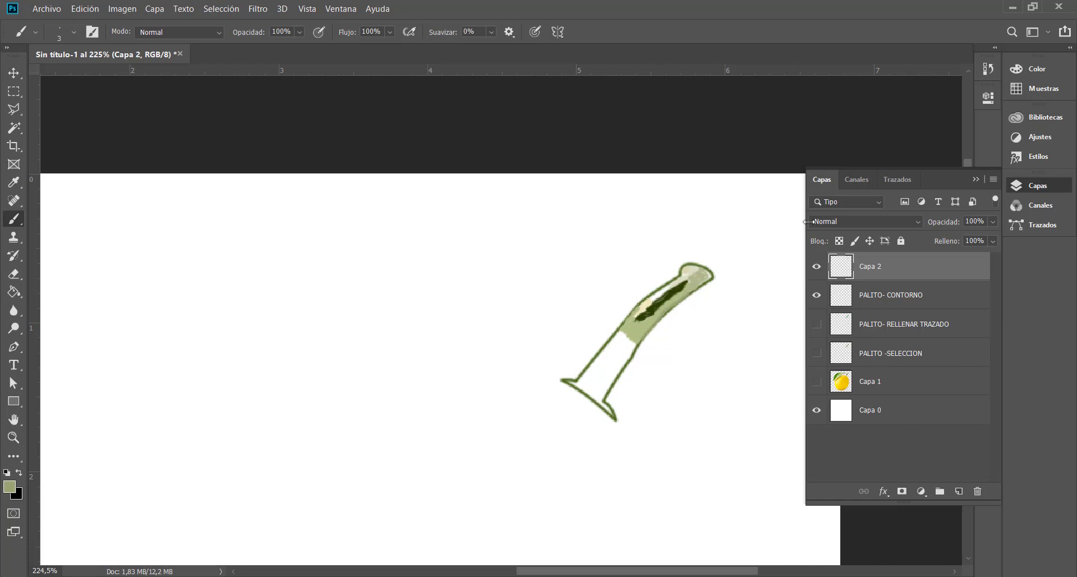
click(817, 267)
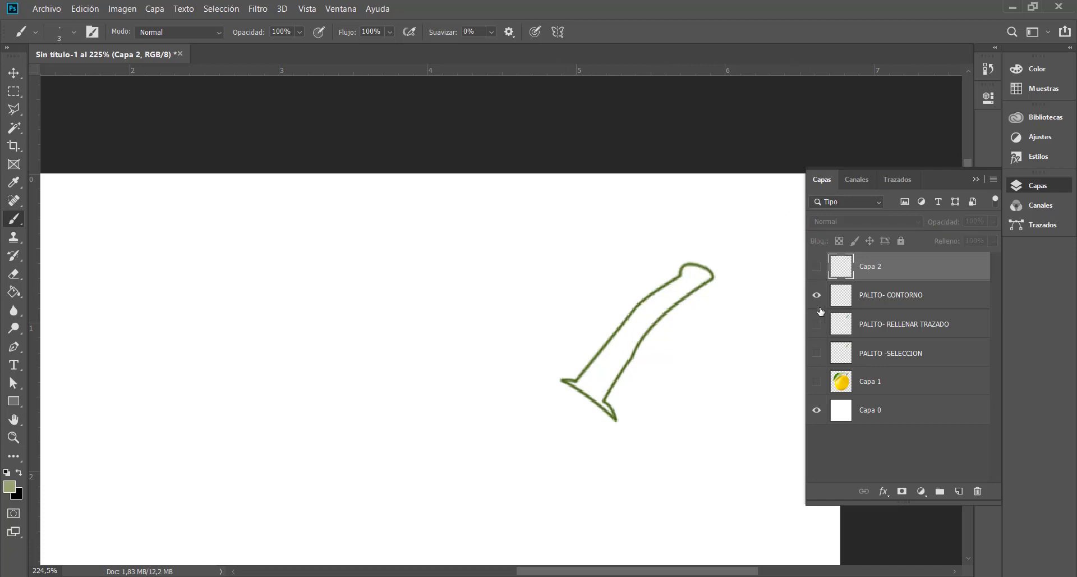
click(817, 382)
click(817, 295)
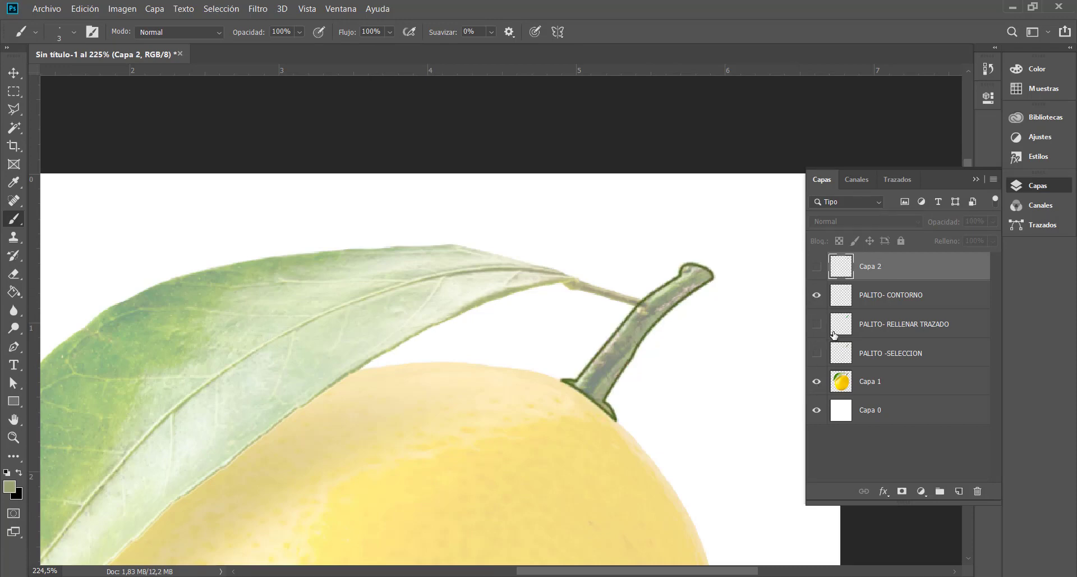
click(817, 325)
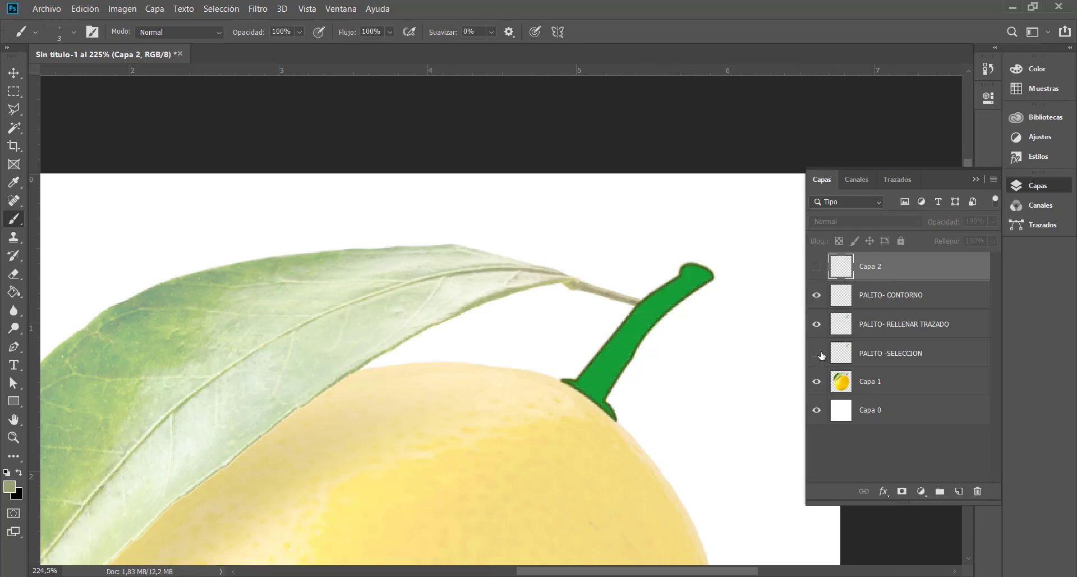
click(819, 354)
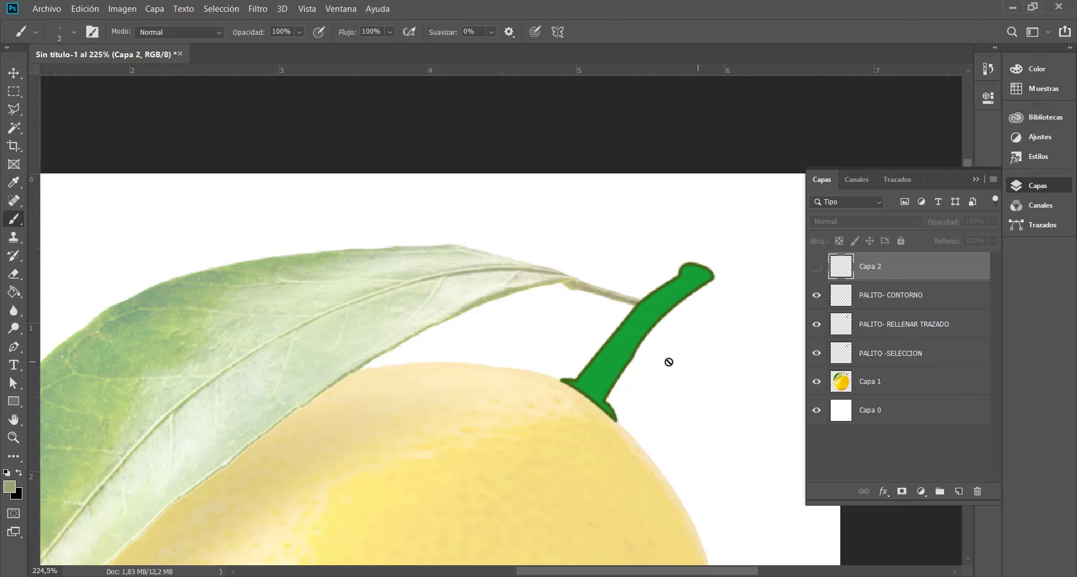
scroll(533, 392, down, 5)
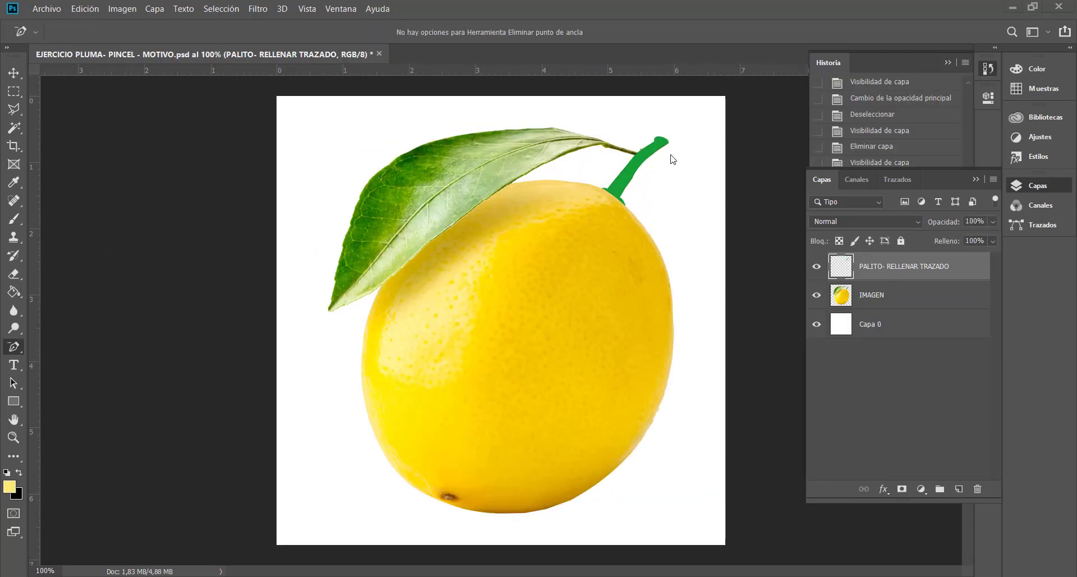
Add a new empty path alongside PALITO for the lemon and make it the active path
scroll(701, 155, up, 1)
scroll(701, 155, up, 1)
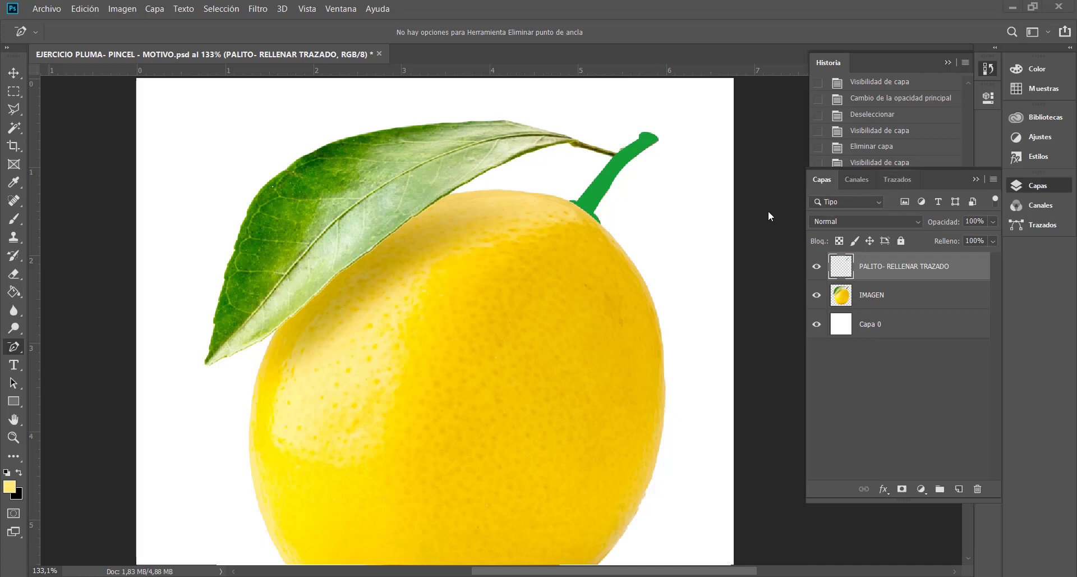
click(907, 179)
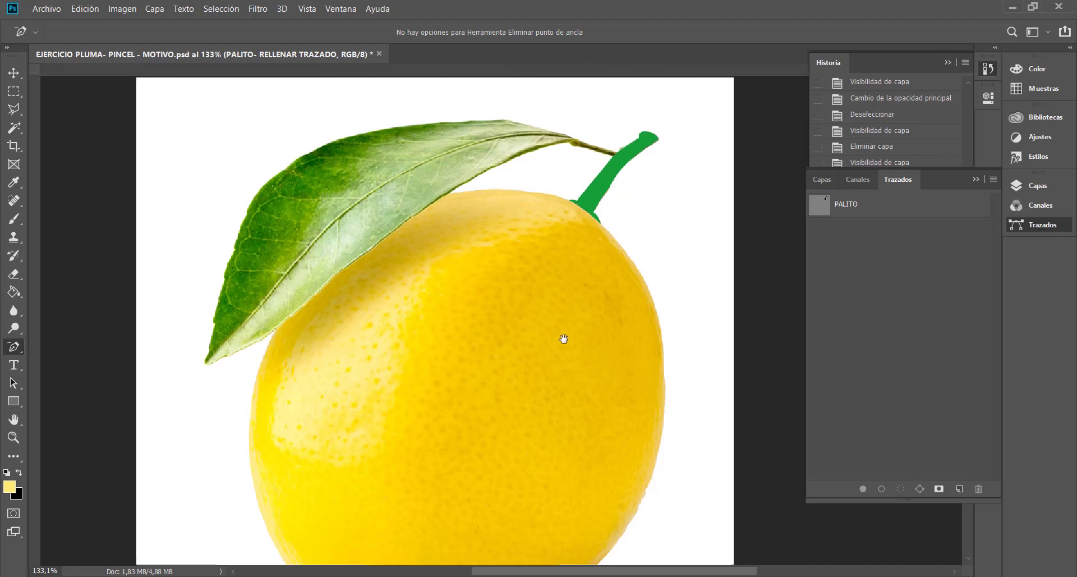
scroll(561, 326, down, 2)
scroll(544, 340, down, 1)
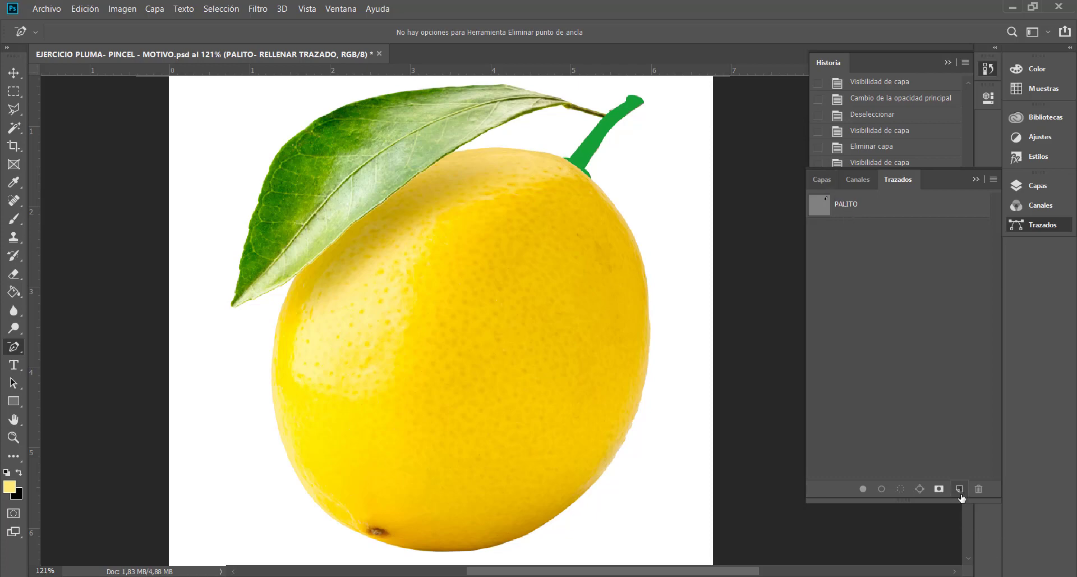
mouse_move(958, 499)
mouse_down()
mouse_move(958, 335)
mouse_move(942, 504)
mouse_up()
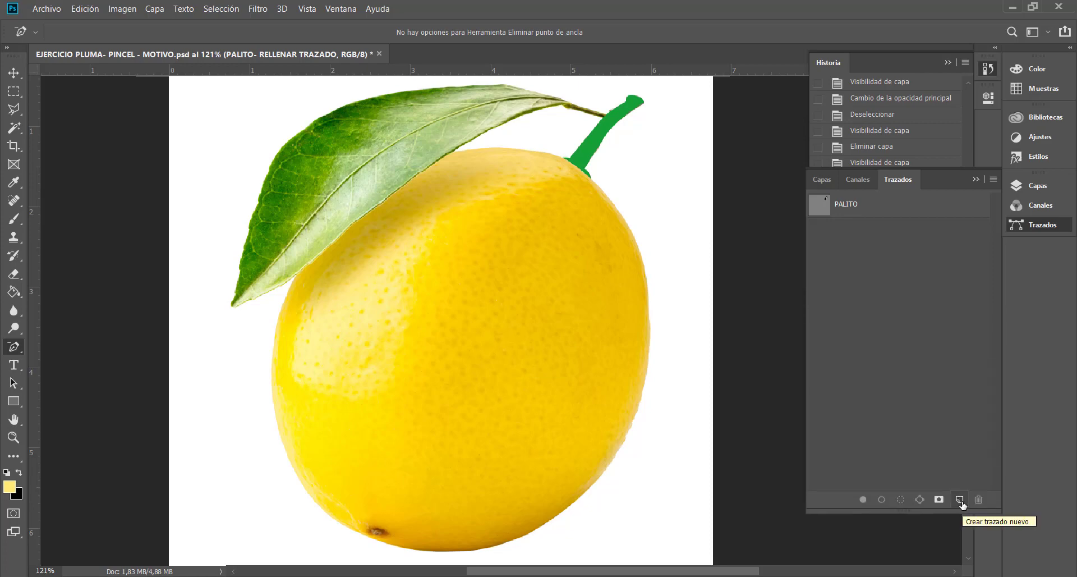
click(960, 499)
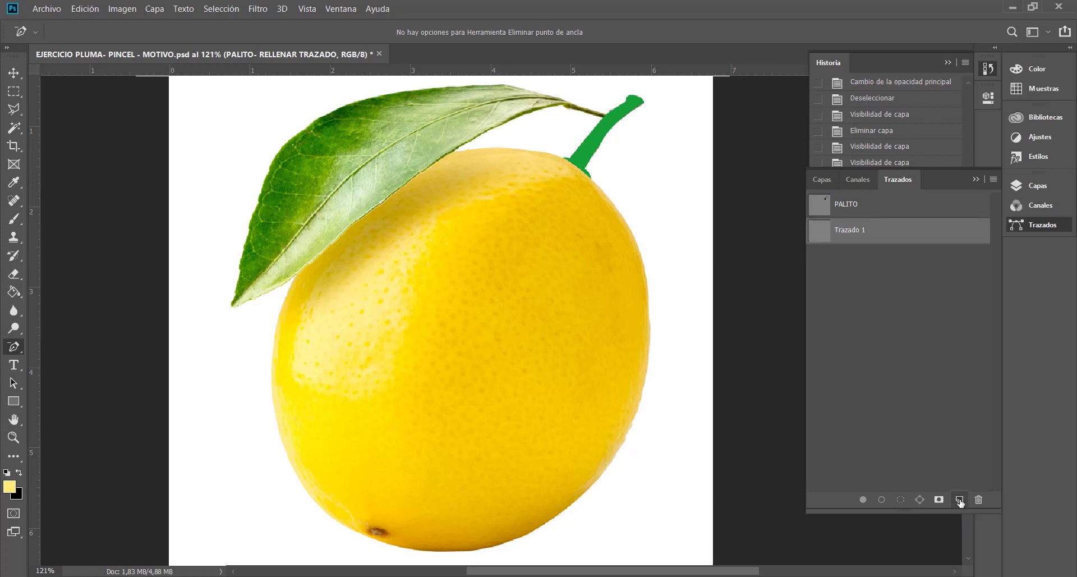
click(854, 205)
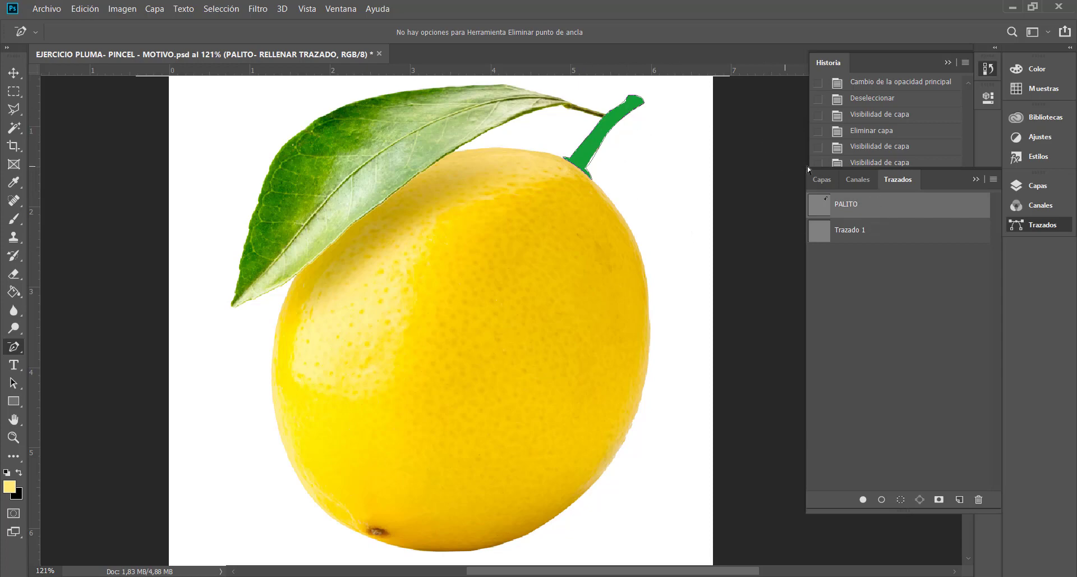
click(853, 235)
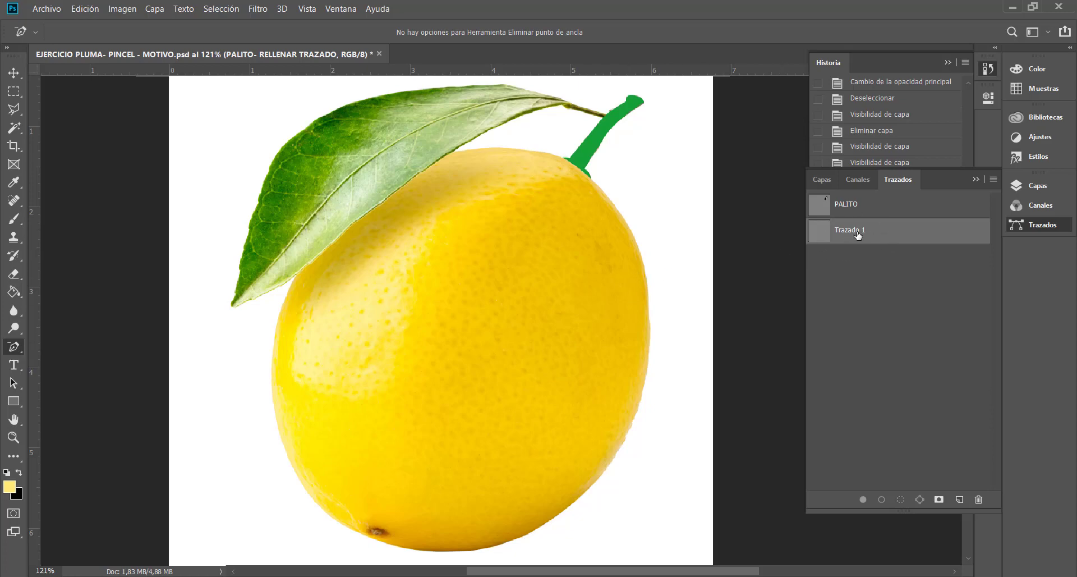
With the Pen tool, draw a closed four-point path from the stem base to the lemon's lower tip, the leaf edge and back
right_click(14, 347)
click(72, 341)
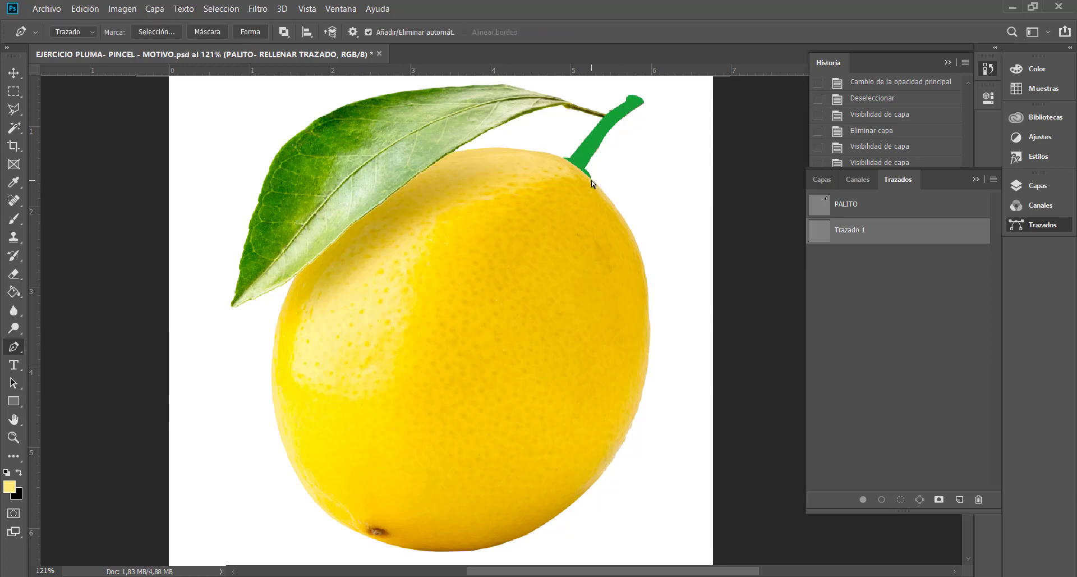
scroll(591, 180, up, 3)
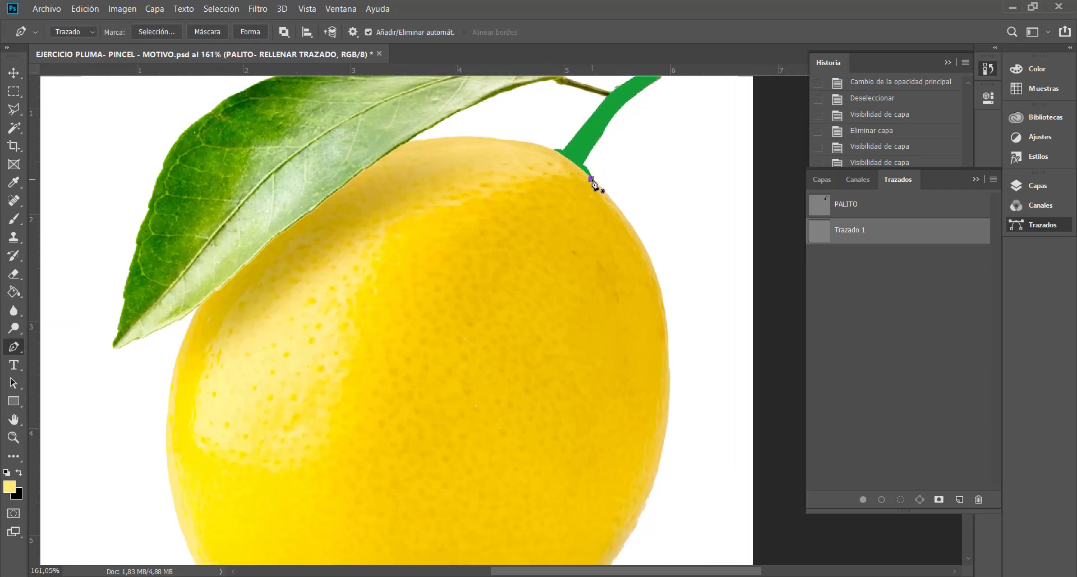
scroll(591, 180, down, 3)
click(396, 533)
click(389, 212)
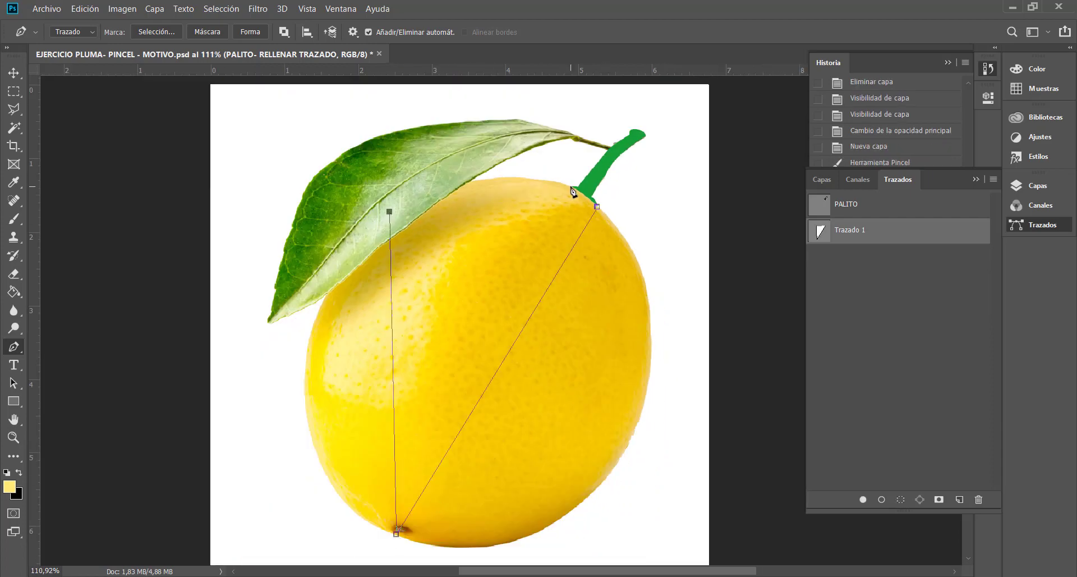
click(570, 187)
click(597, 206)
Convert the path's straight segments to curves and adjust their direction handles so they follow the lemon's contour
drag(596, 206, 634, 259)
drag(396, 534, 359, 537)
drag(433, 530, 632, 557)
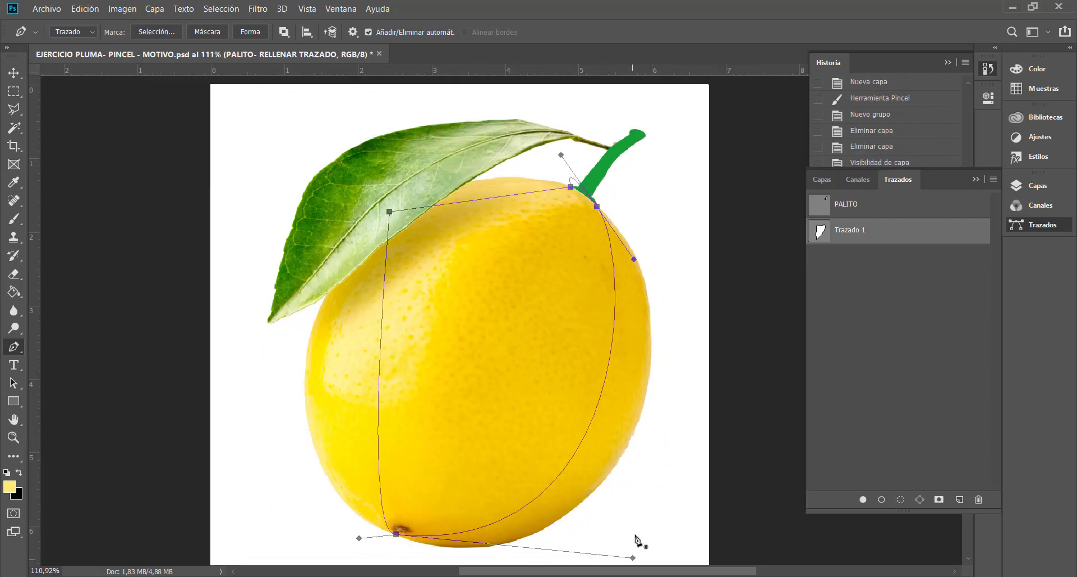
drag(634, 259, 716, 303)
drag(632, 557, 637, 555)
drag(359, 479, 221, 408)
drag(388, 152, 338, 162)
drag(221, 408, 226, 399)
drag(416, 123, 469, 96)
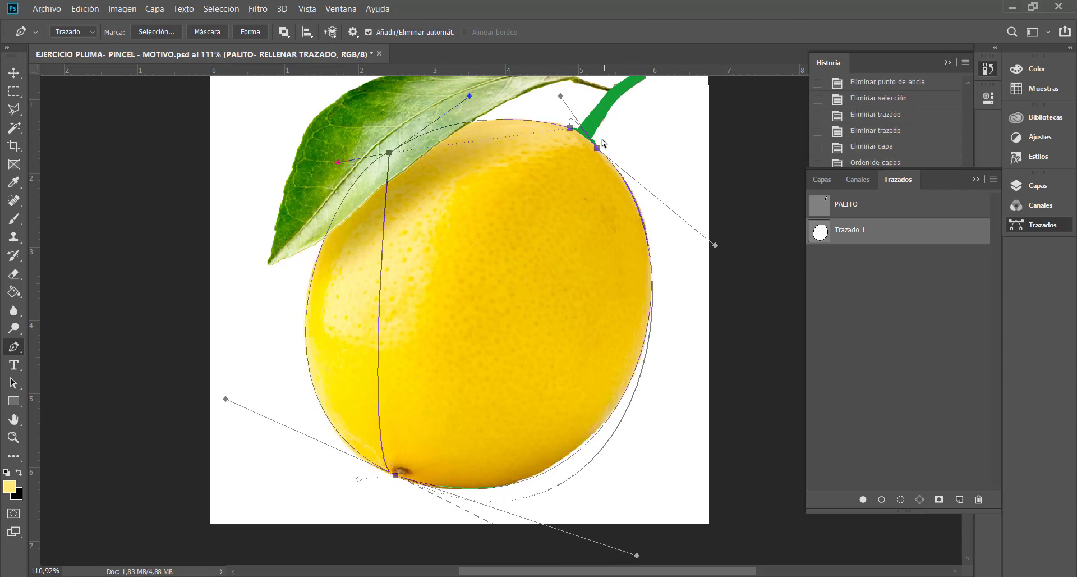
Select the LIMON path with the Pen tool and reposition the anchor point just below the stem on the lemon's edge
scroll(603, 143, up, 5)
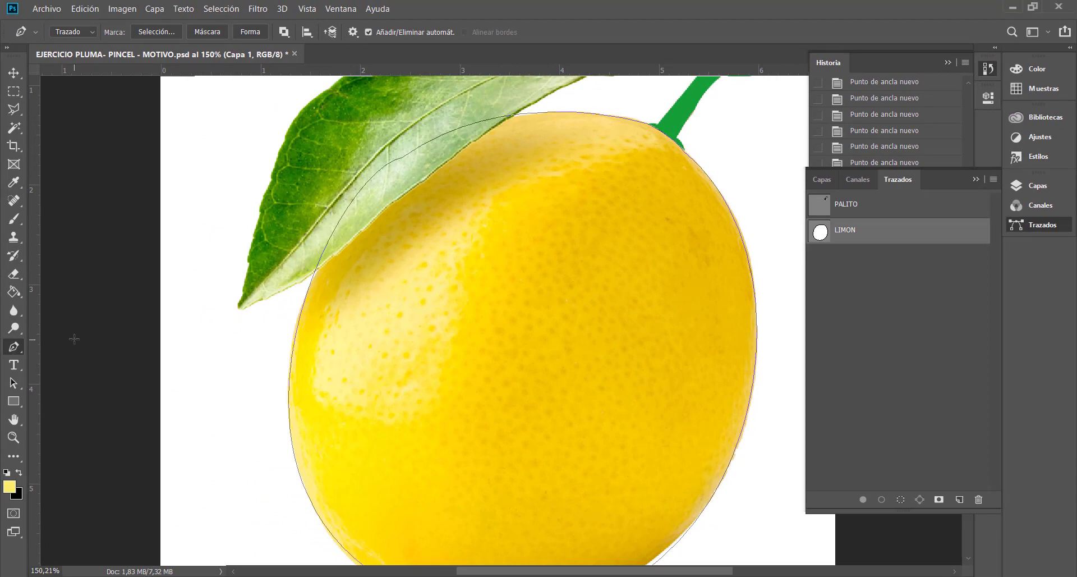
right_click(6, 349)
click(92, 345)
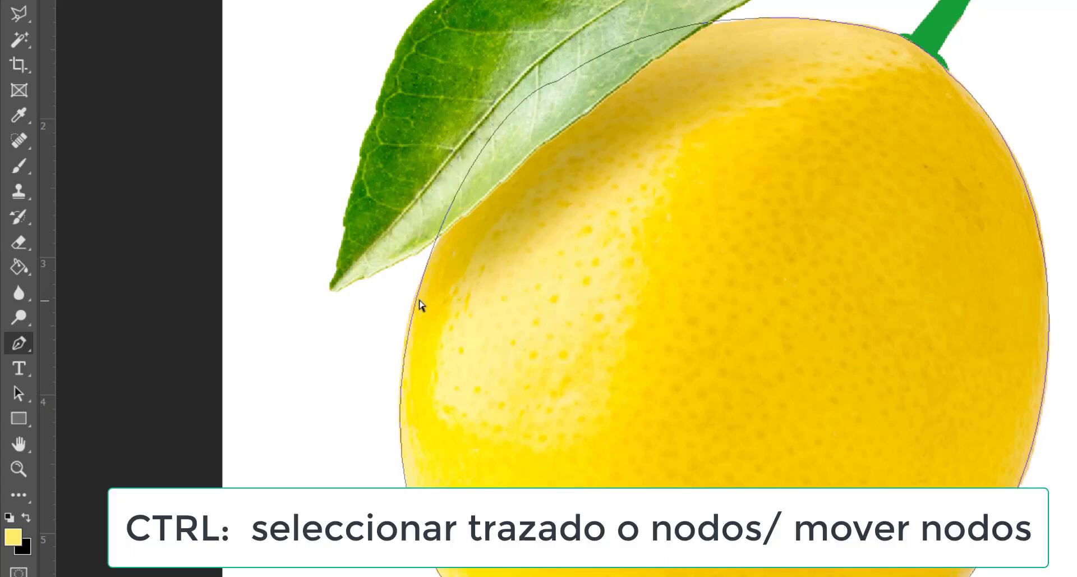
ctrl+click(416, 301)
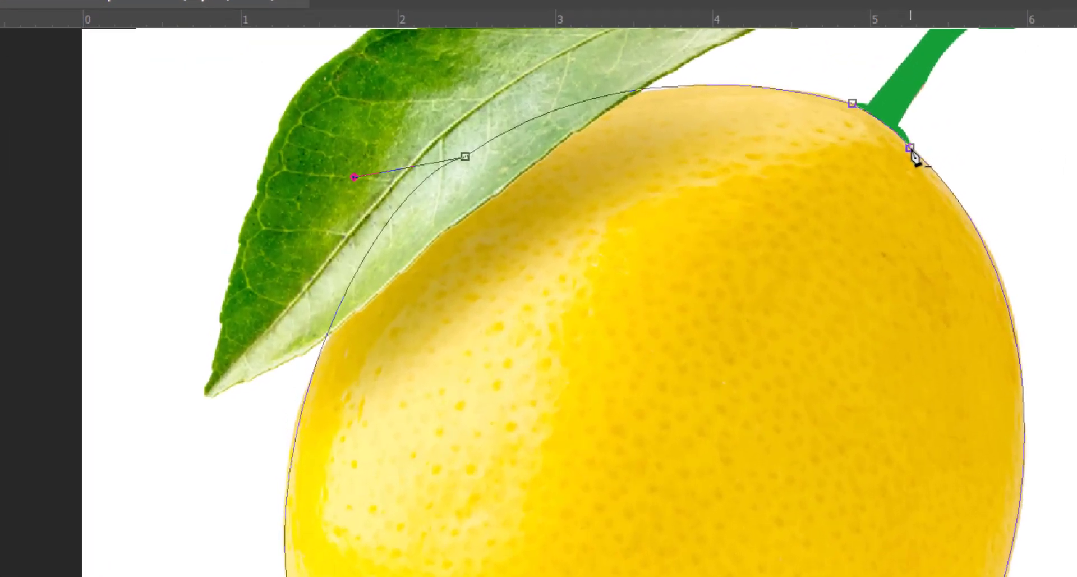
click(910, 148)
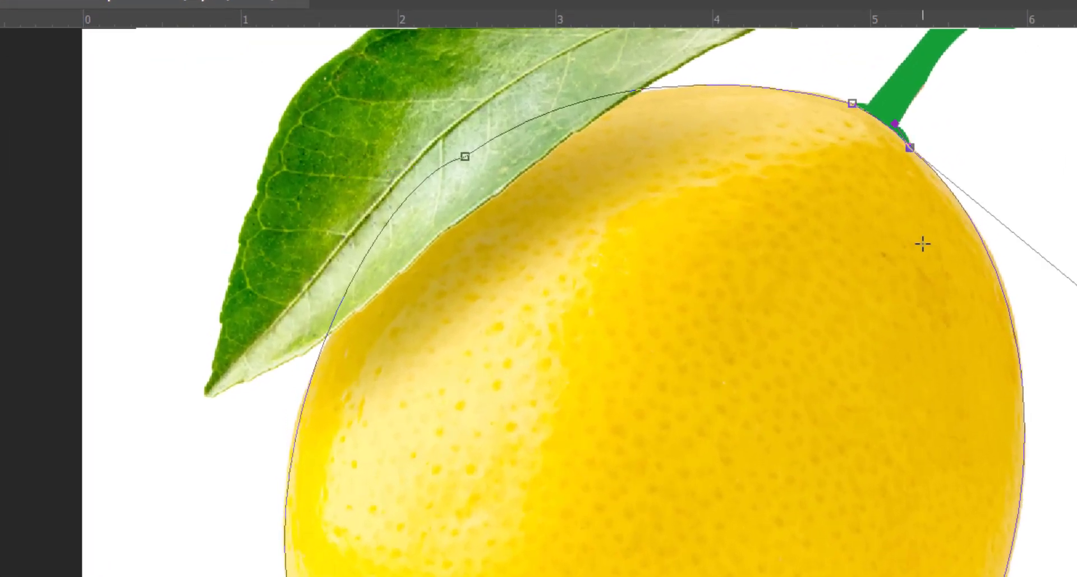
drag(909, 149, 903, 159)
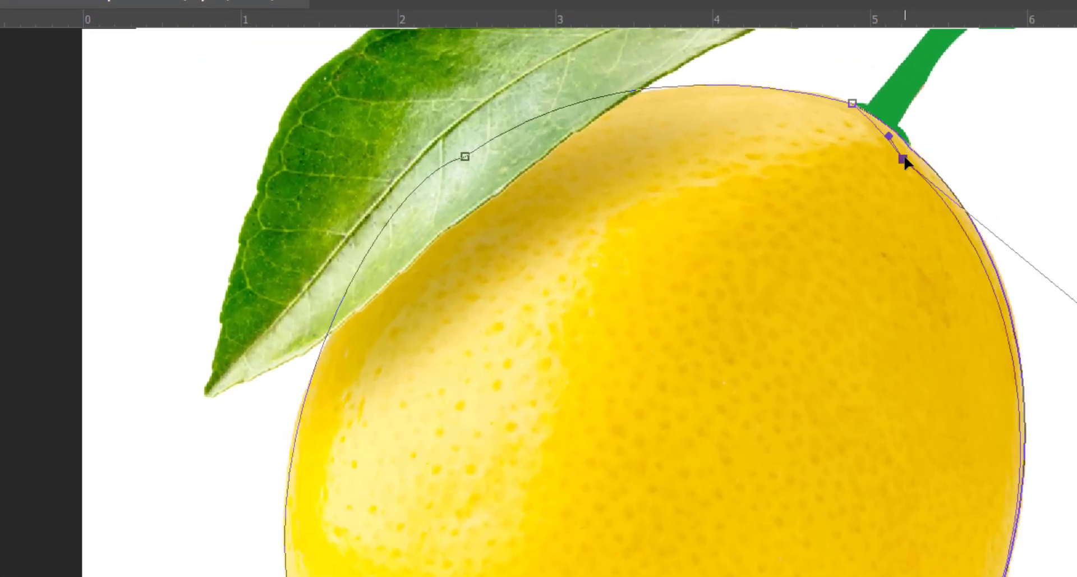
scroll(910, 173, up, 2)
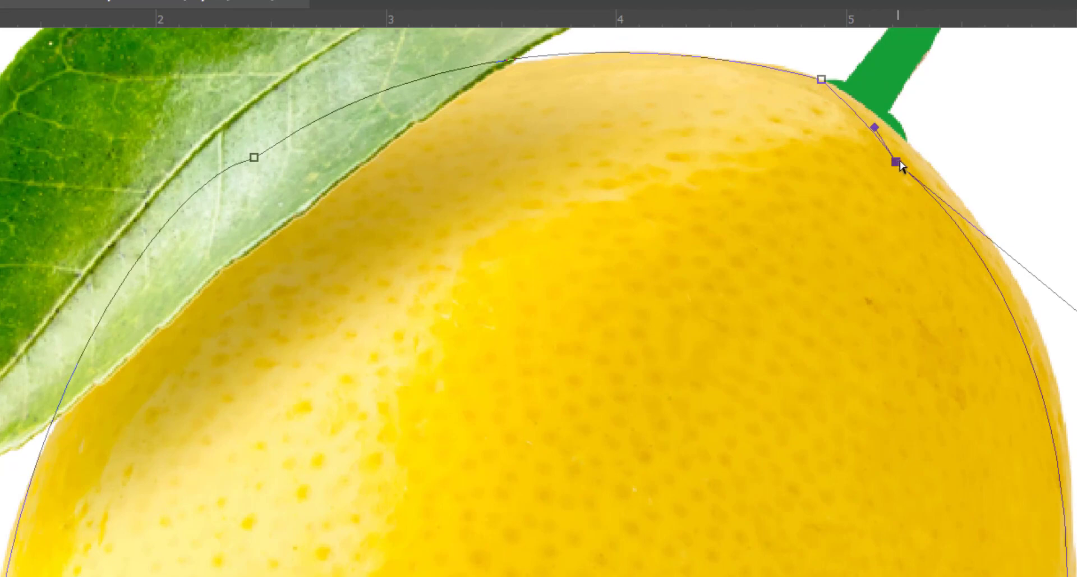
drag(897, 162, 916, 155)
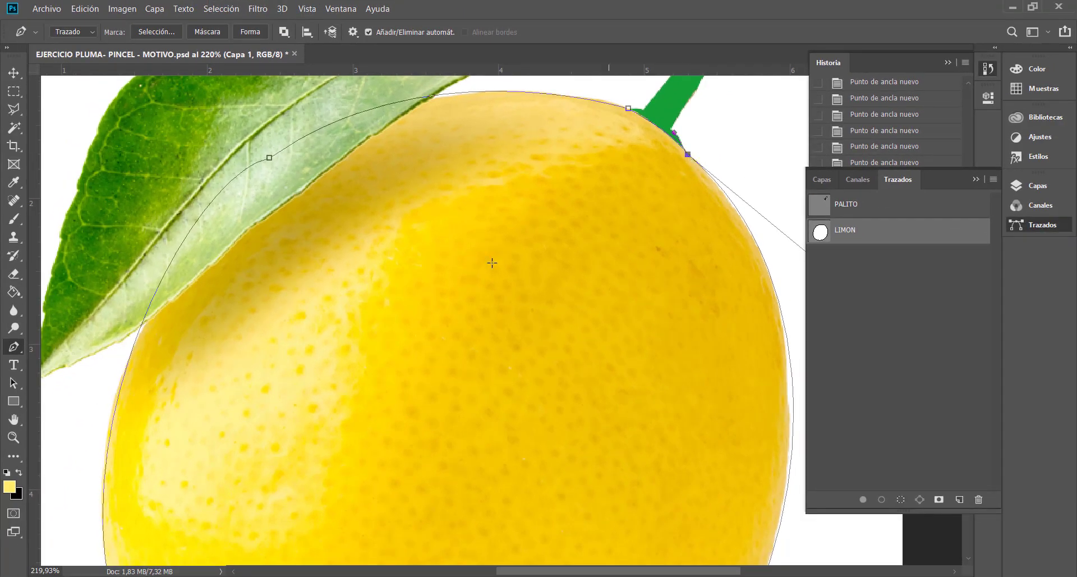
Collapse the History and Paths panels and shorten the stem anchor's long direction handle to fit the curve to the lemon's right side
click(14, 346)
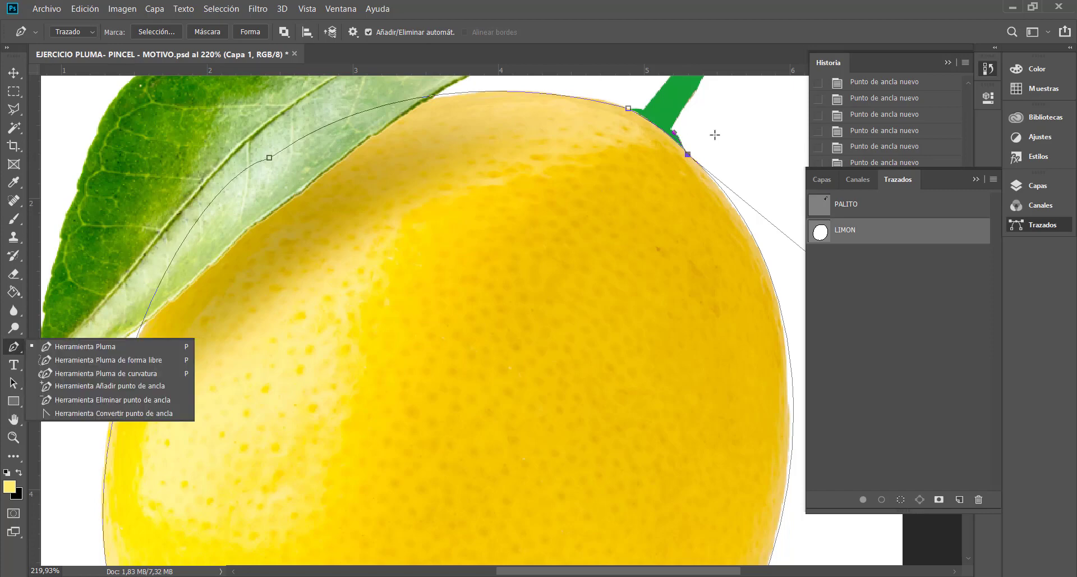
click(950, 64)
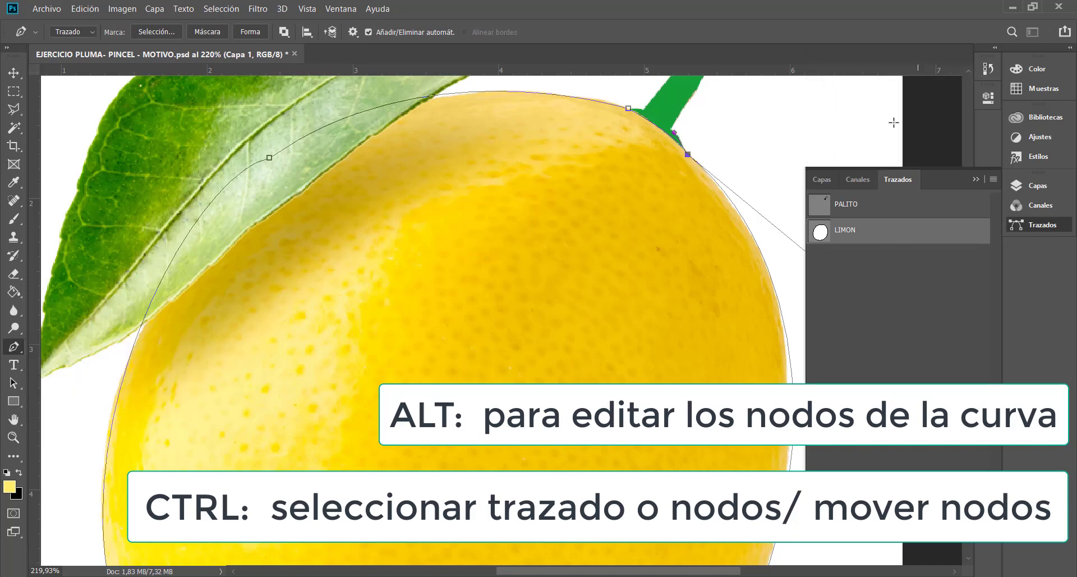
click(976, 180)
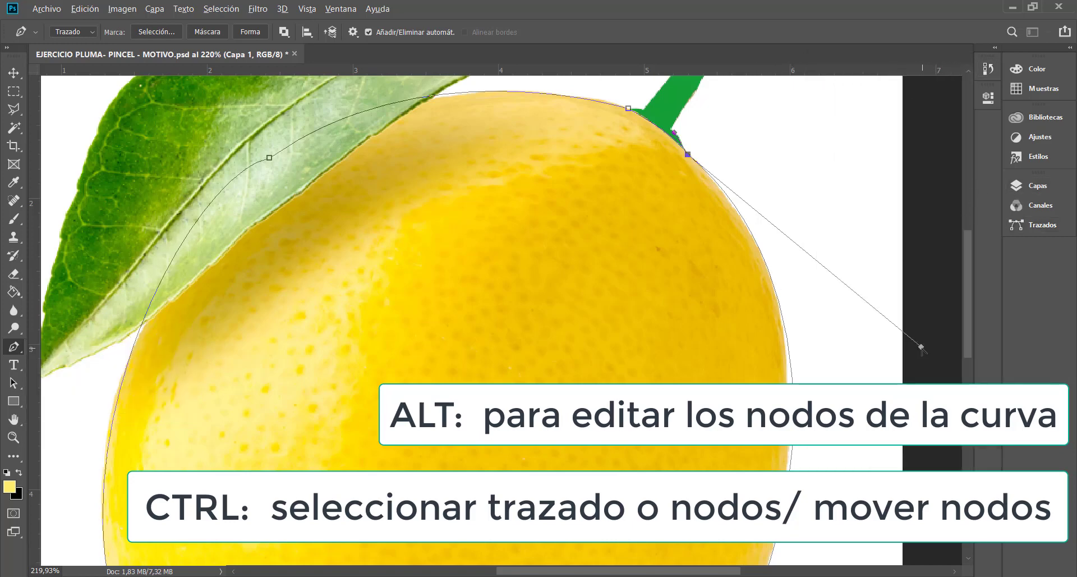
mouse_move(921, 348)
mouse_down()
mouse_move(892, 362)
mouse_move(910, 349)
mouse_up()
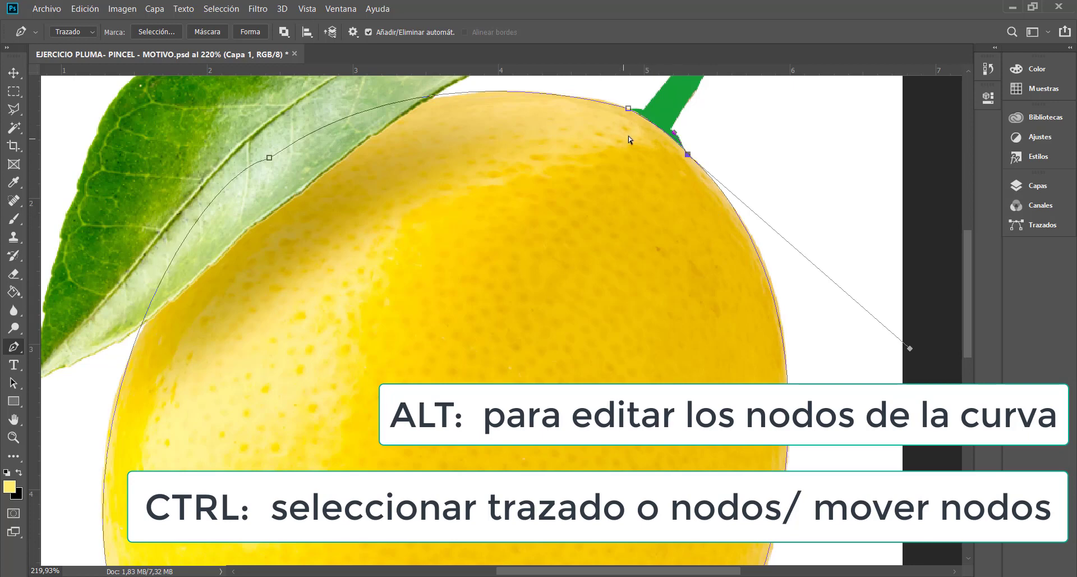
Fit the path's upper segment and the anchor point on the stem's left side to the lemon's top edge
ctrl+click(525, 96)
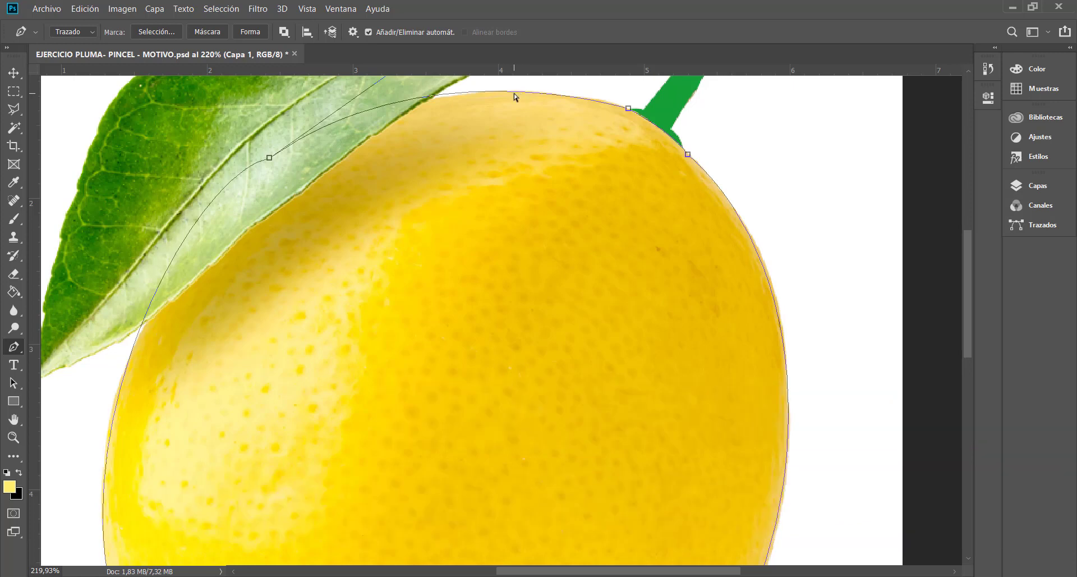
mouse_move(516, 93)
mouse_down()
mouse_move(524, 137)
mouse_move(498, 103)
mouse_move(513, 95)
mouse_up()
drag(629, 111, 630, 107)
scroll(532, 208, down, 4)
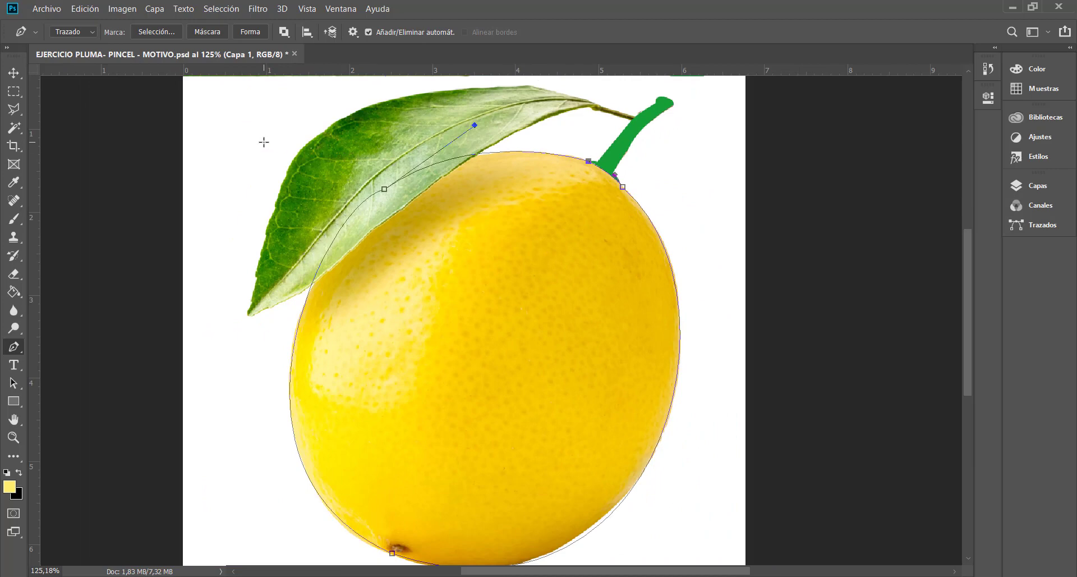
Select all anchor points of the lemon path, try moving the whole path to the right and undo the move
drag(247, 135, 726, 531)
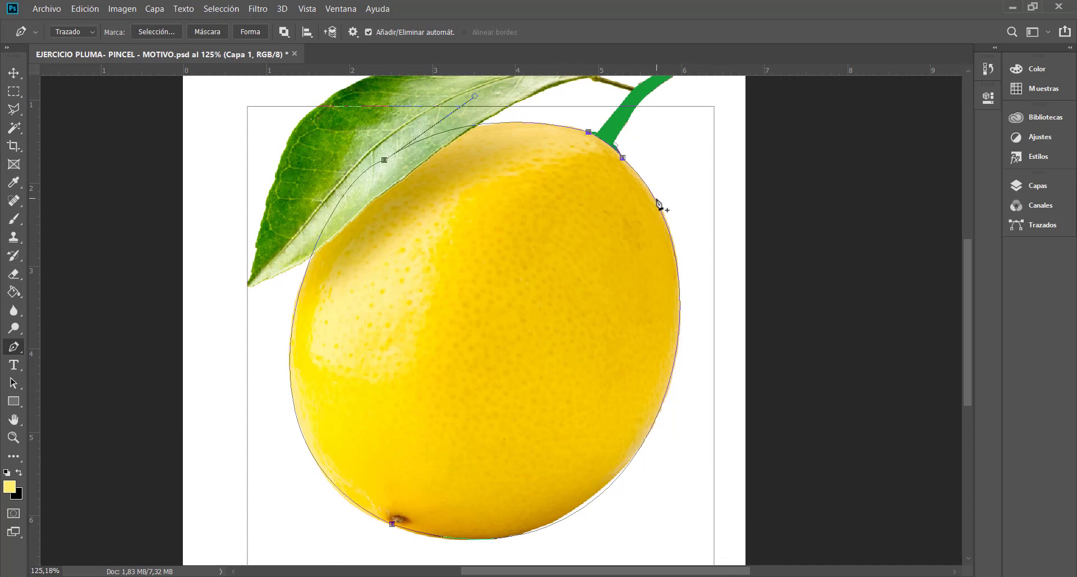
drag(659, 205, 697, 218)
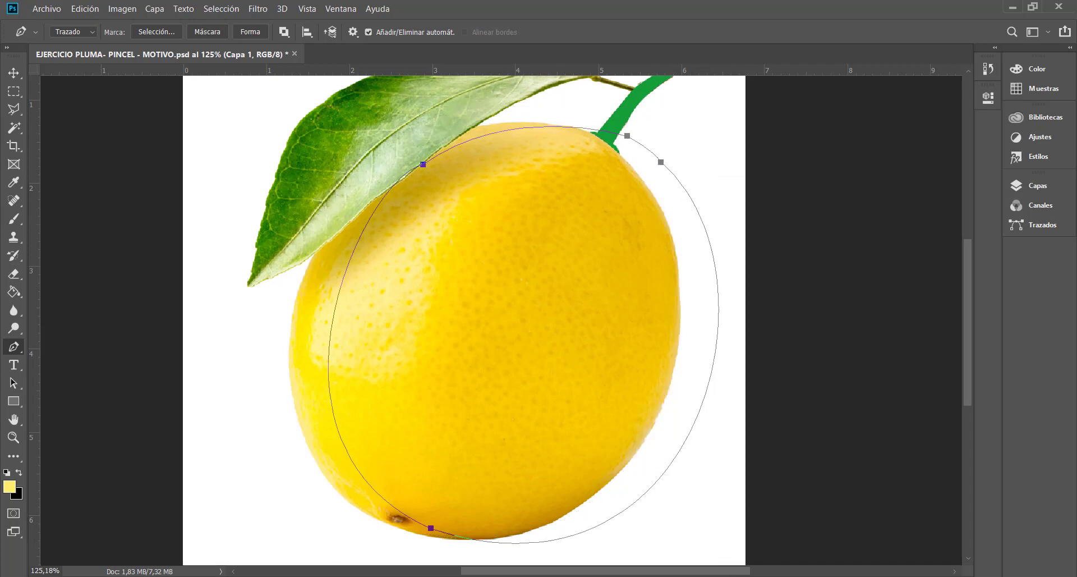
key(ctrl+z)
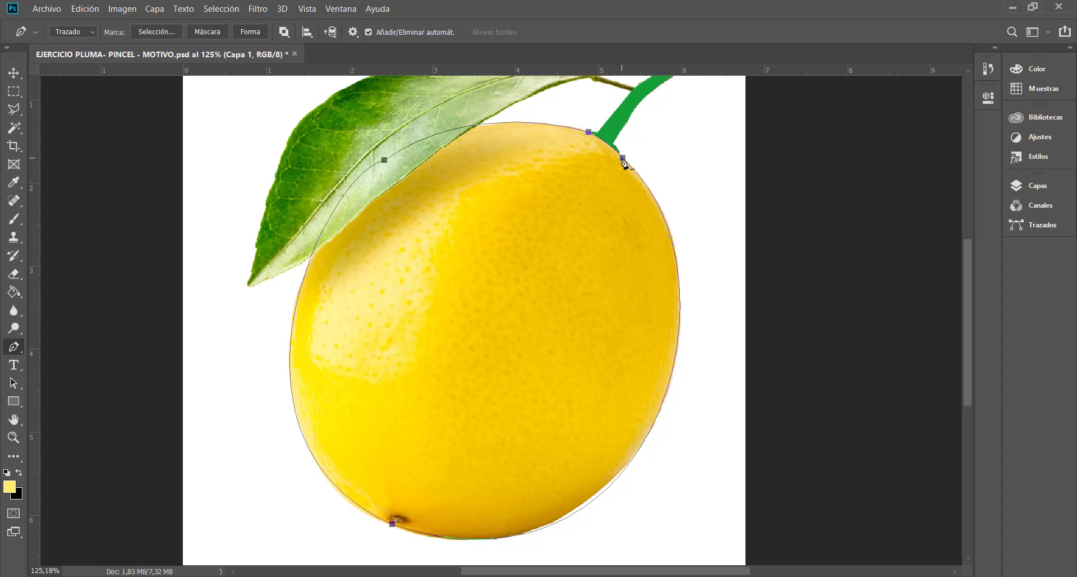
Pull new direction handles from the anchor point below the stem and add a new layer above PALITO- RELLENAR TRAZADO
drag(623, 159, 745, 274)
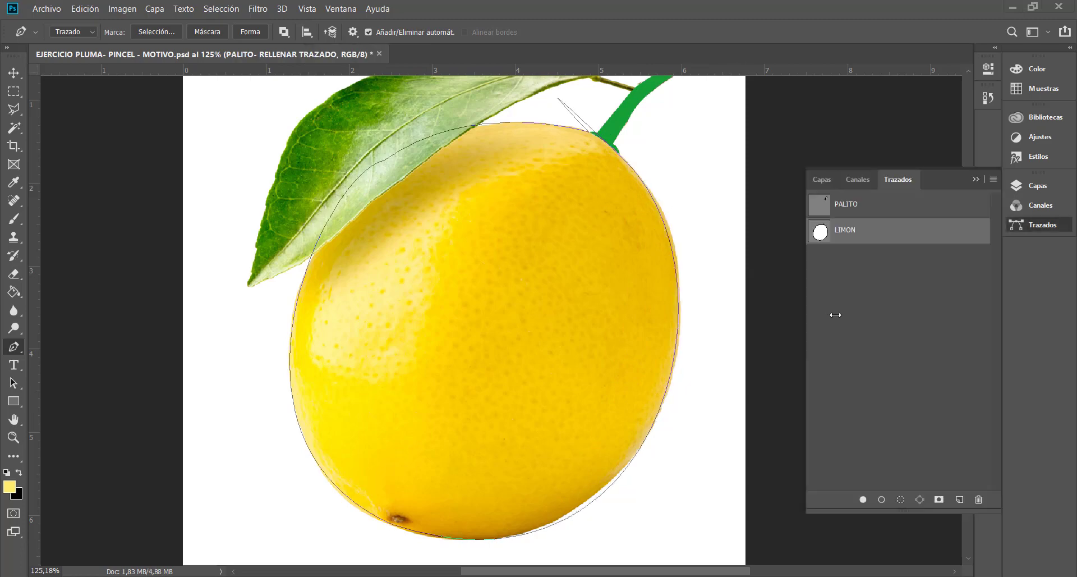
click(822, 179)
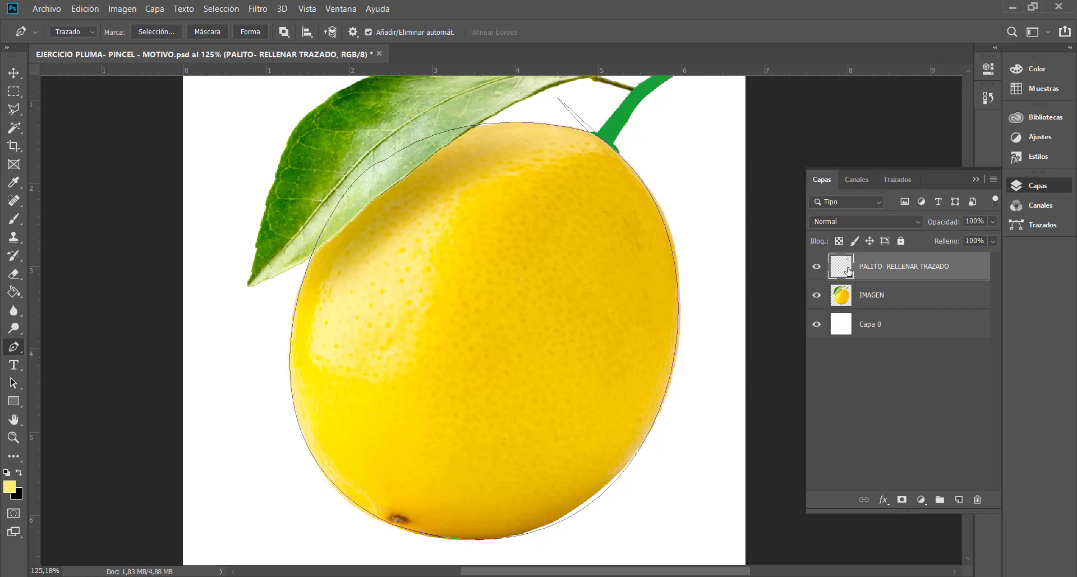
click(959, 500)
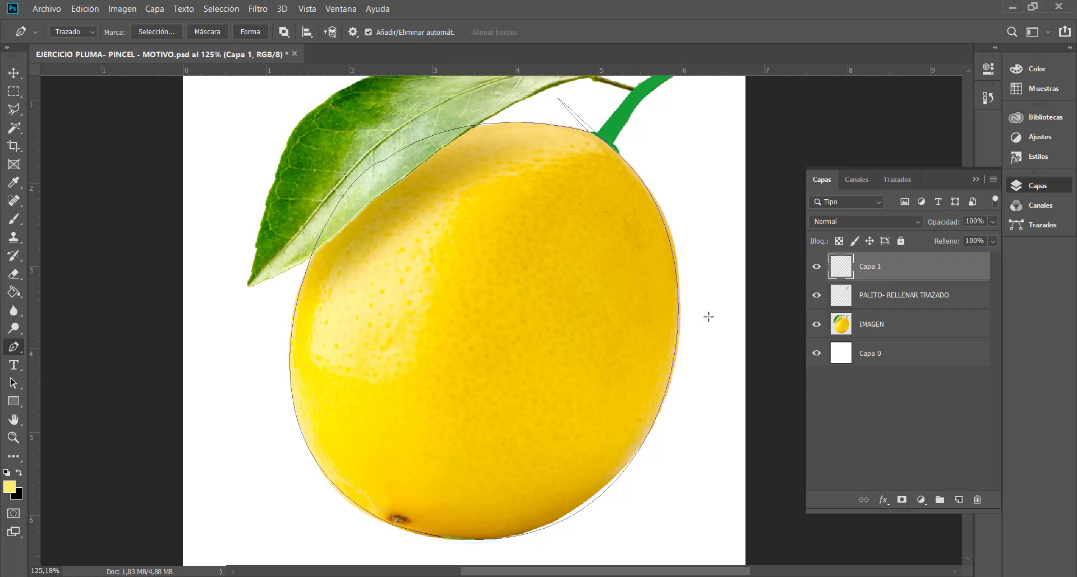
Make a new selection from the LIMON path with a feather radius of 0 pixels and anti-aliasing on
click(909, 178)
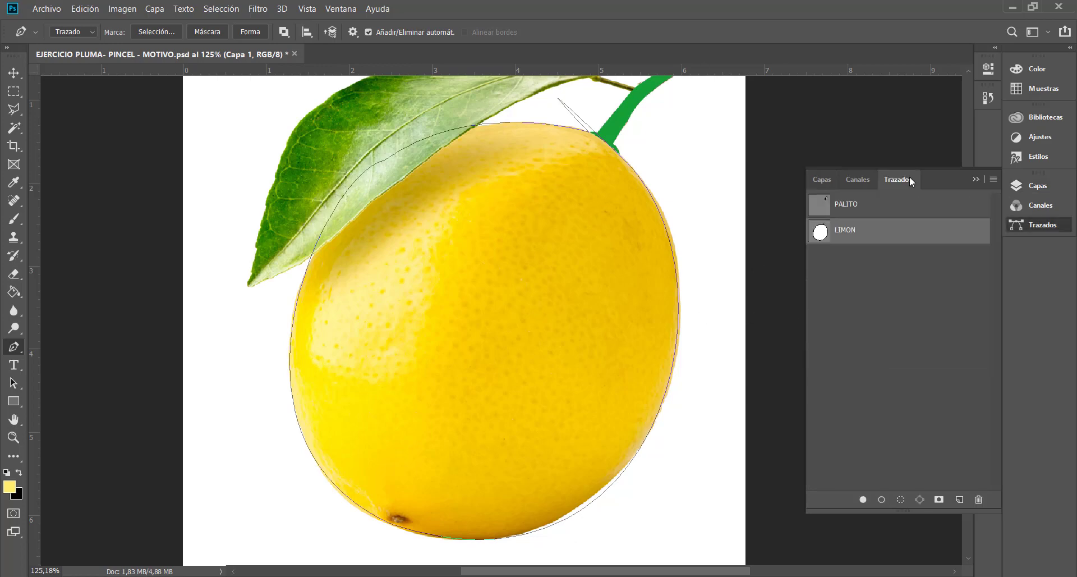
right_click(898, 233)
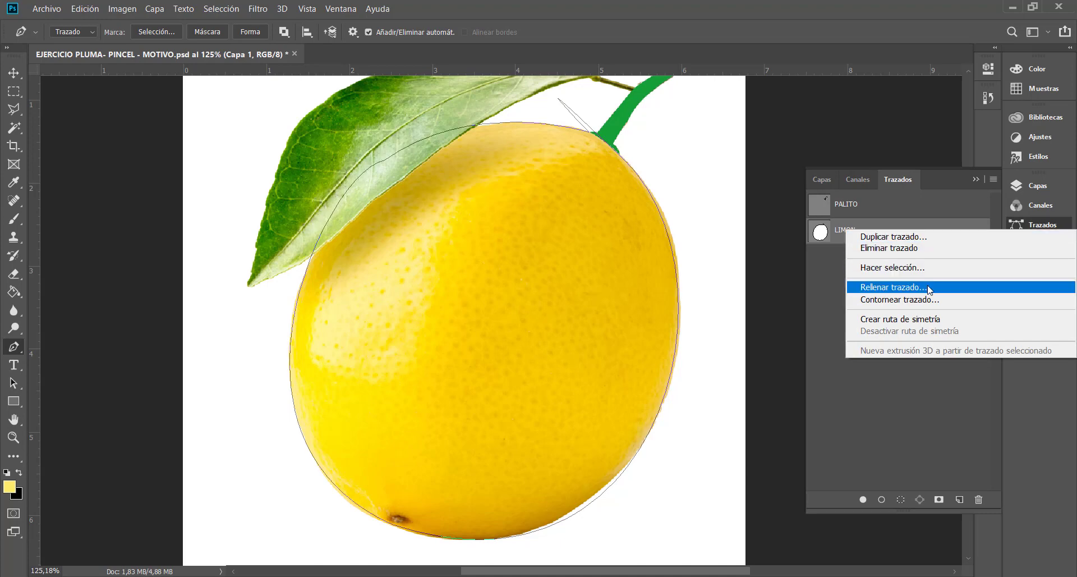
click(929, 268)
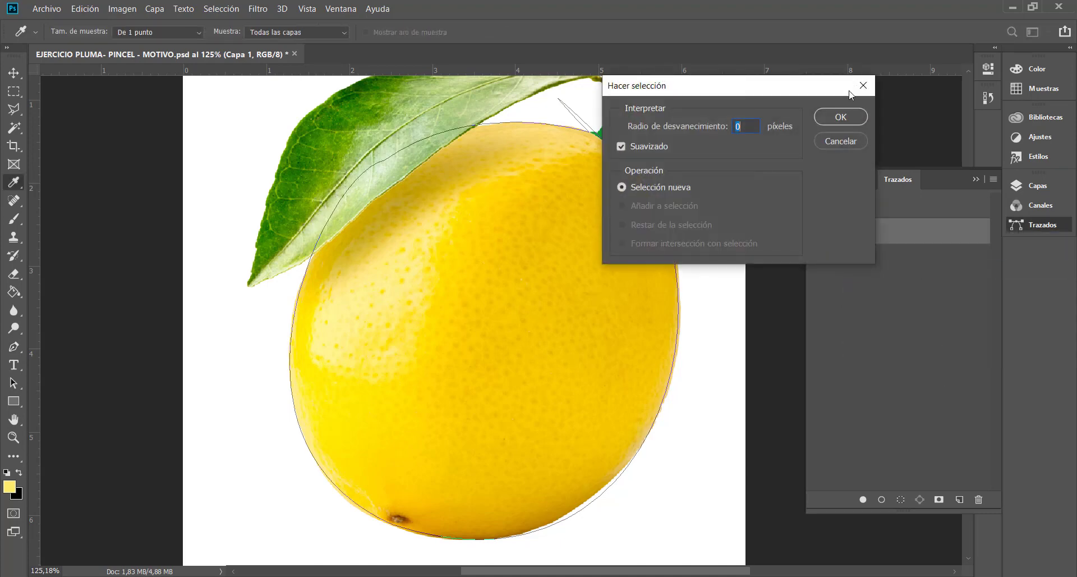
click(840, 116)
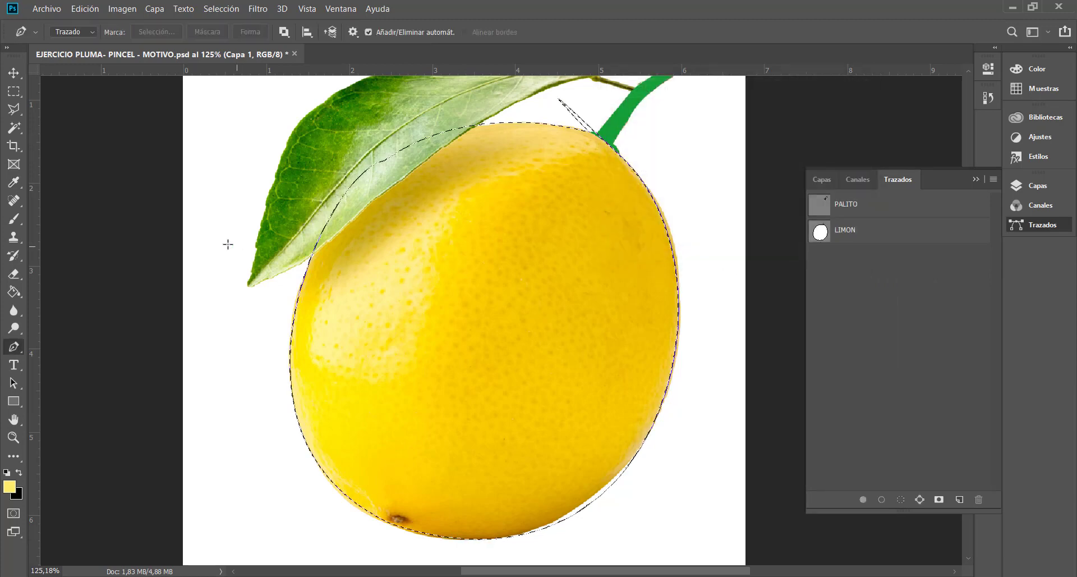
Fill the lemon selection on the new layer with light yellow using the Paint Bucket and rename the layer limon
click(14, 183)
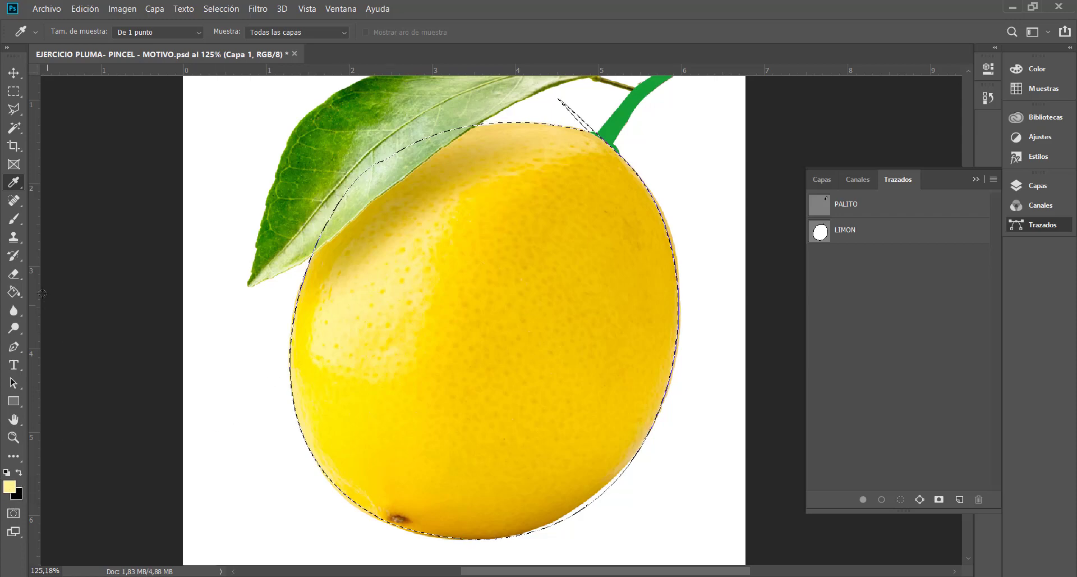
click(15, 293)
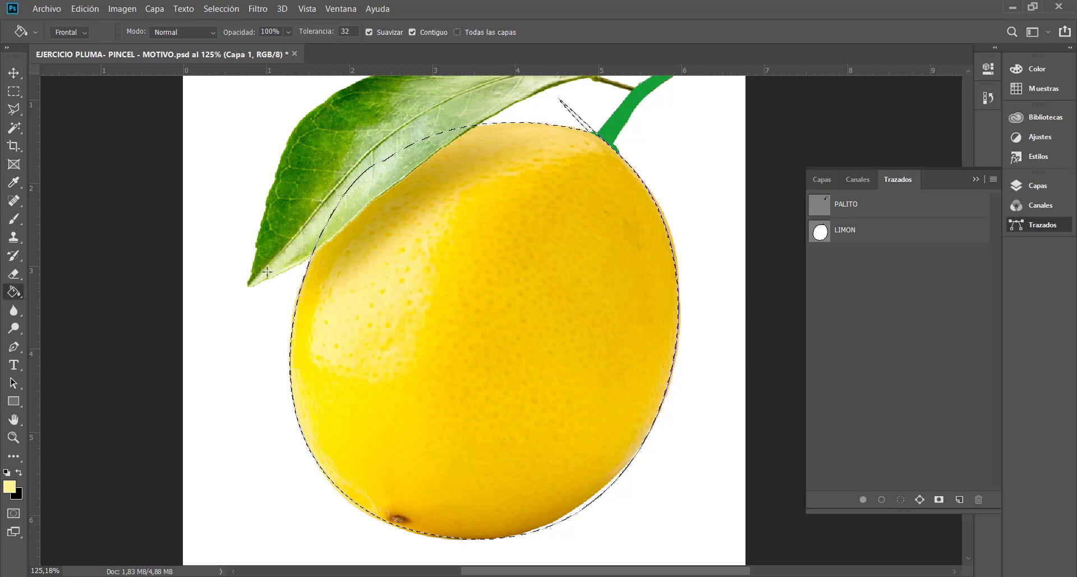
click(496, 393)
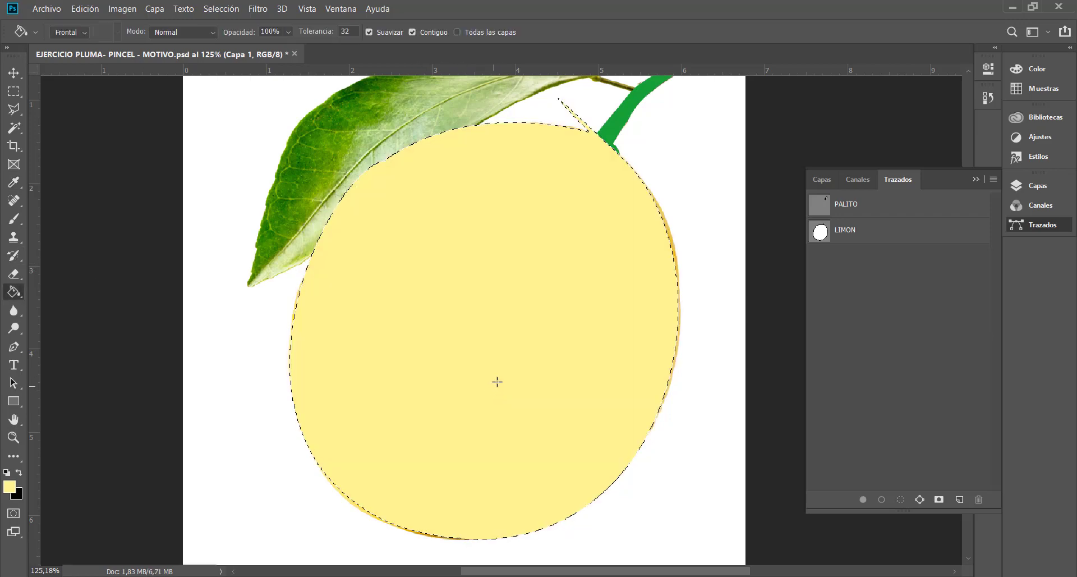
click(829, 183)
double_click(873, 268)
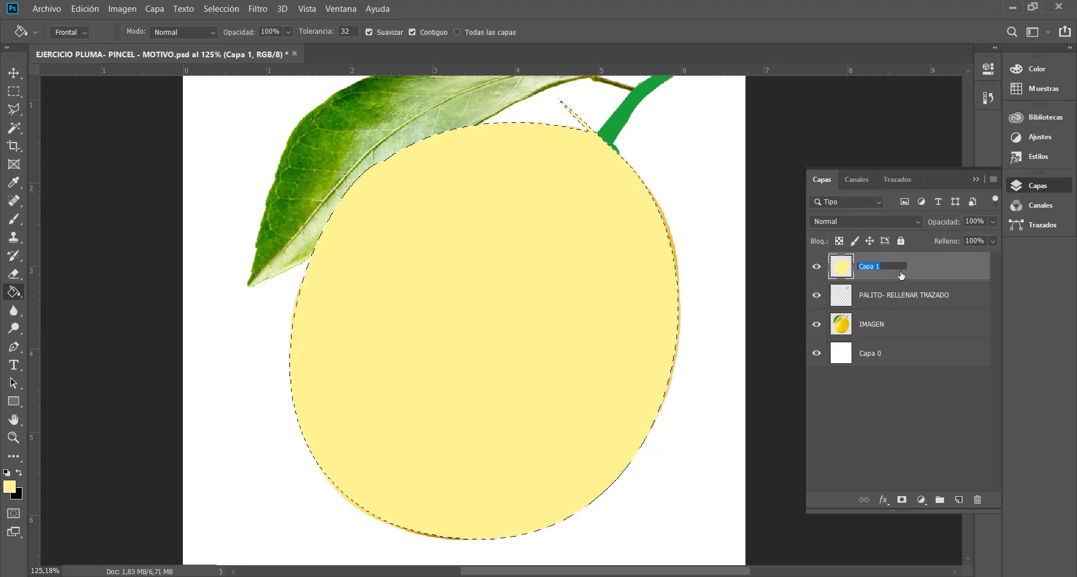
text(LIM)
click(907, 409)
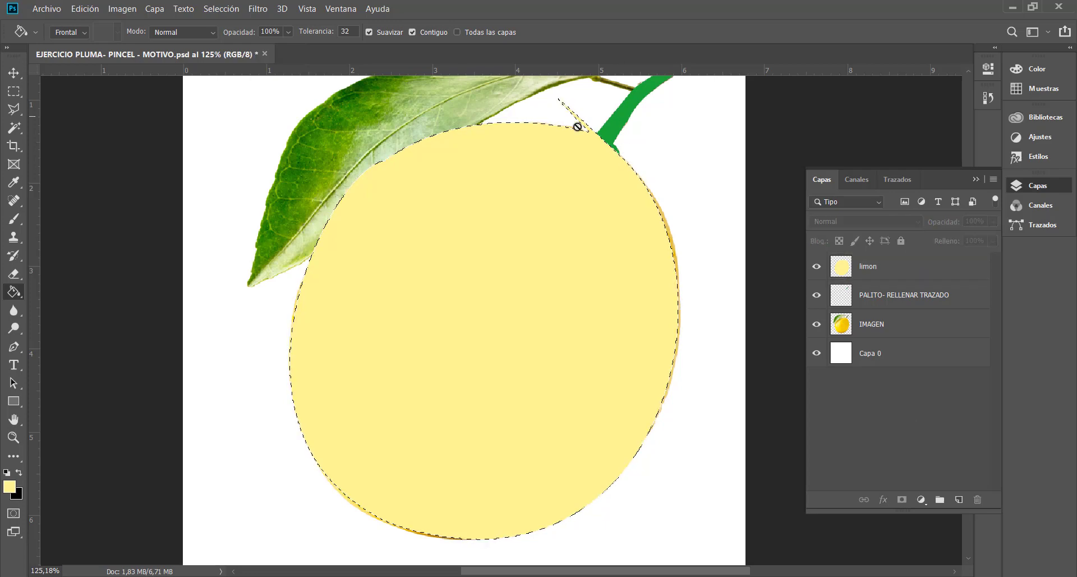
scroll(608, 152, up, 3)
scroll(607, 159, down, 3)
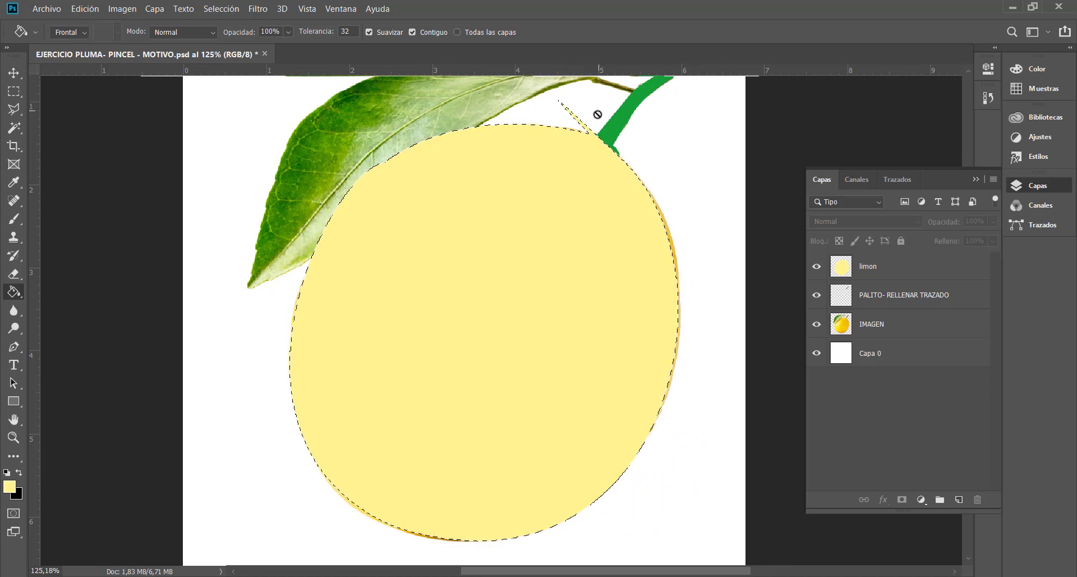
mouse_move(596, 108)
mouse_down()
mouse_move(601, 156)
mouse_move(598, 98)
mouse_up()
key(ctrl+z)
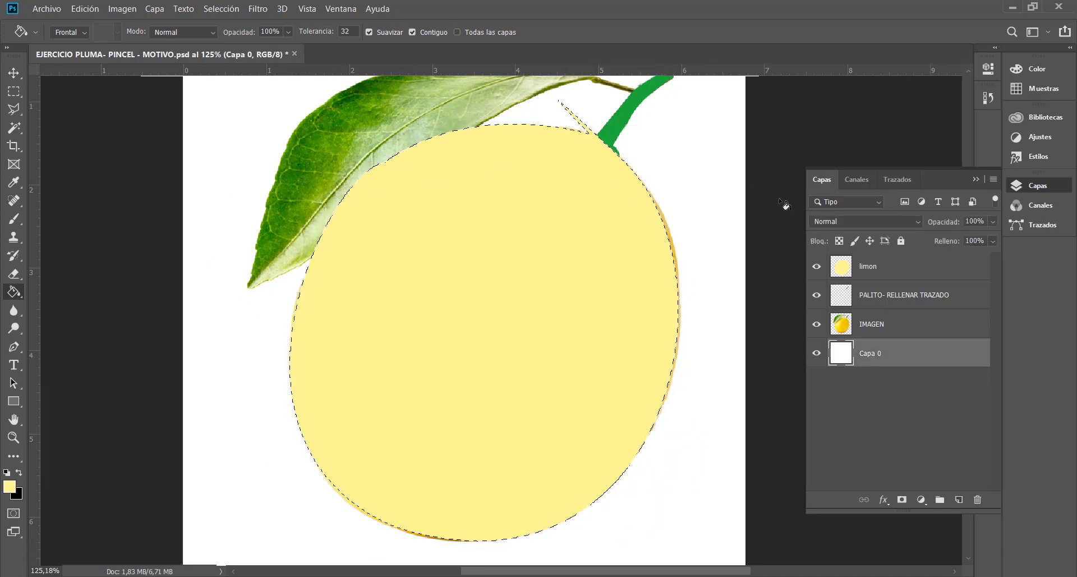
Revert the document history to the Nueva capa state, before the lemon's selection, fill and layer rename
click(884, 265)
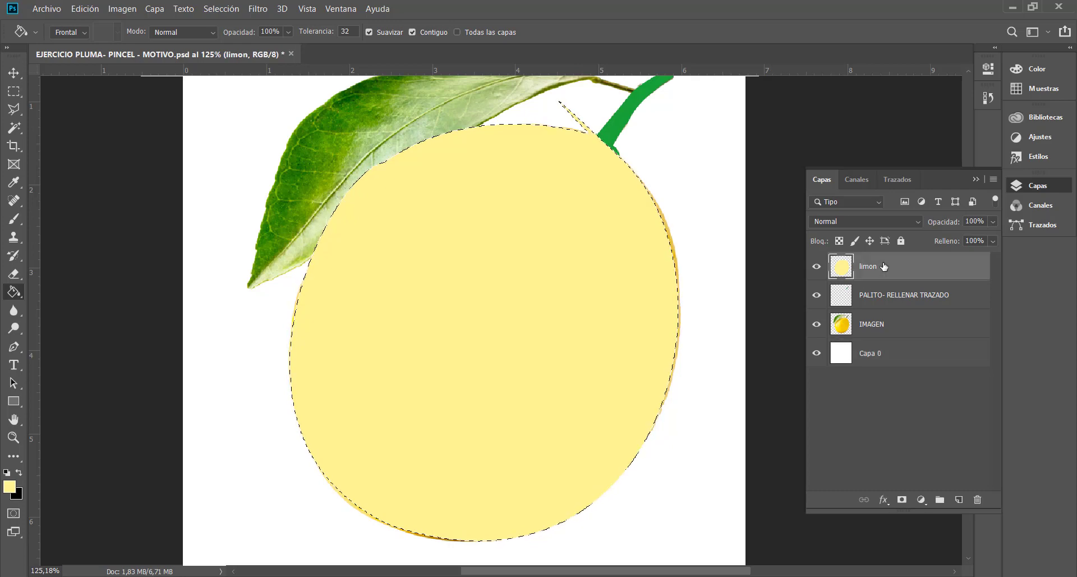
click(992, 99)
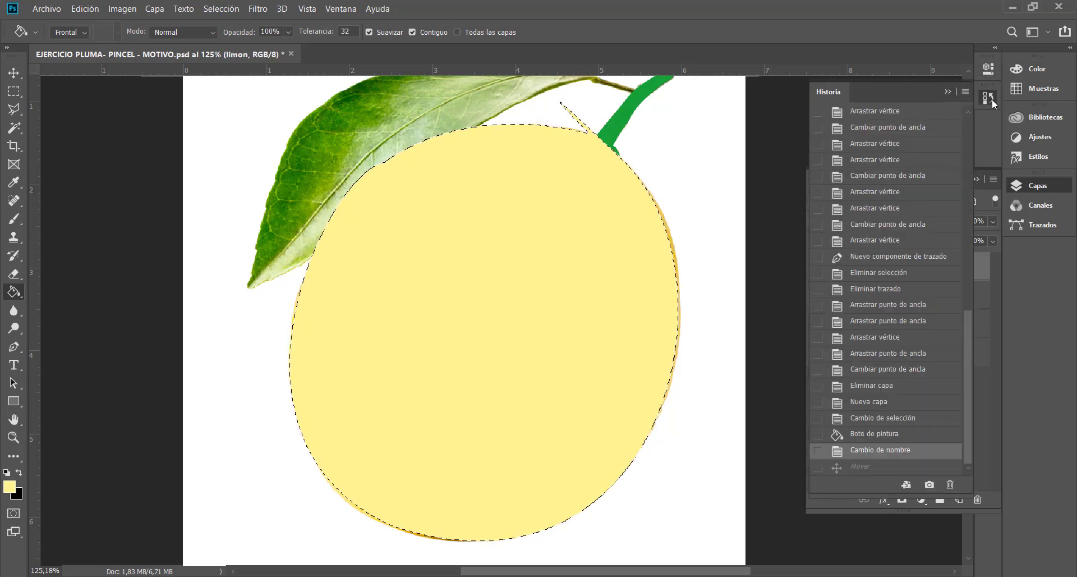
click(889, 405)
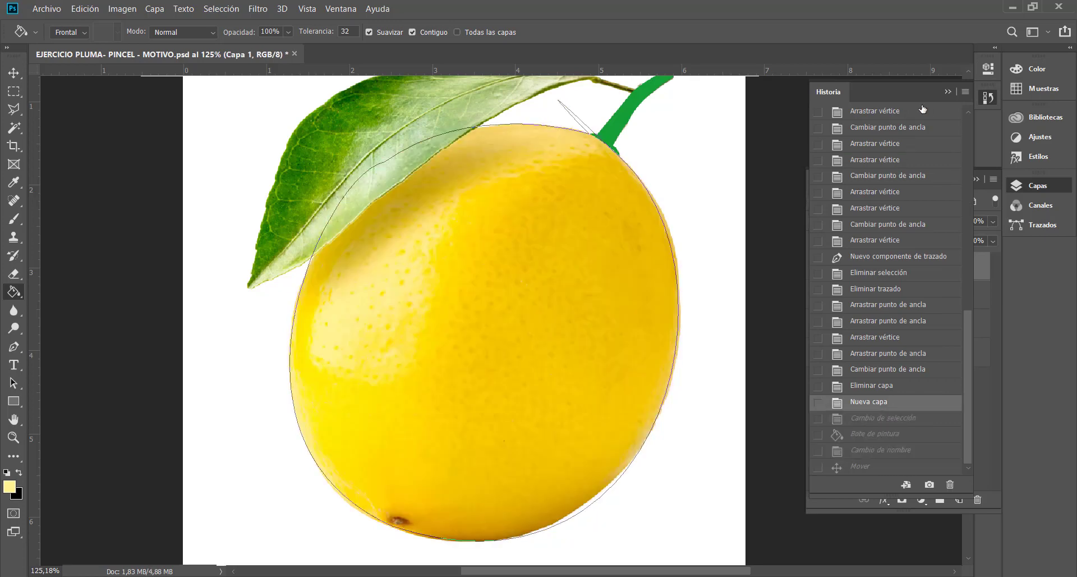
click(947, 92)
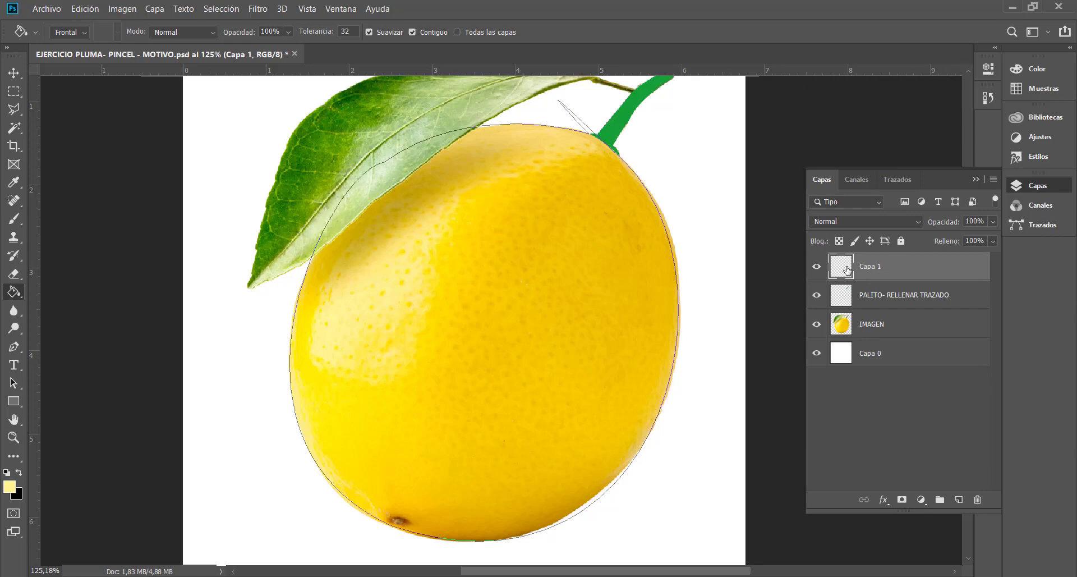
Display the LIMON path's anchor points and pull short new direction handles from the one on the stem's left side with the Pen tool
click(898, 179)
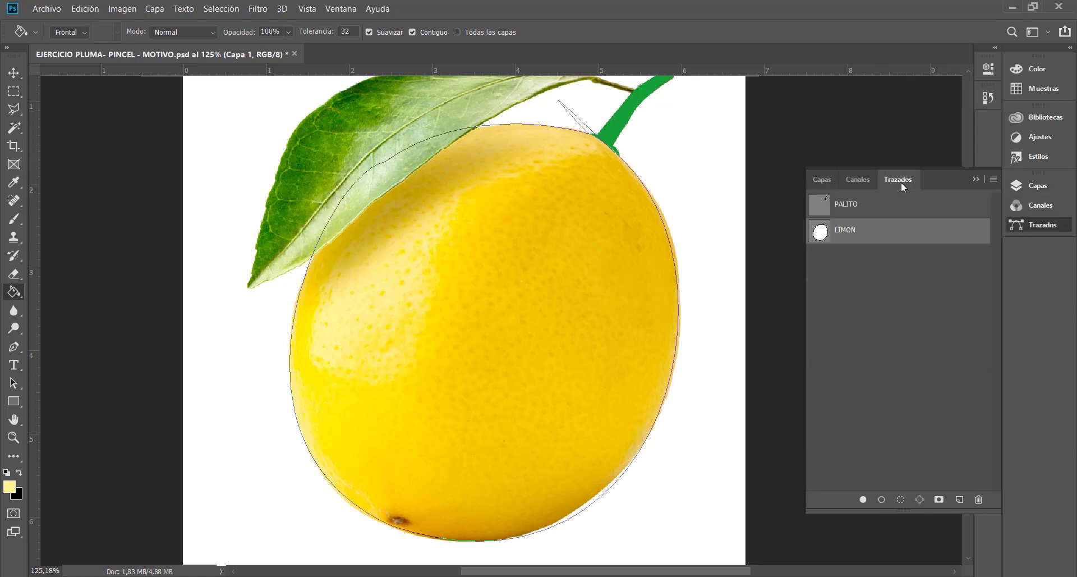
scroll(590, 132, up, 4)
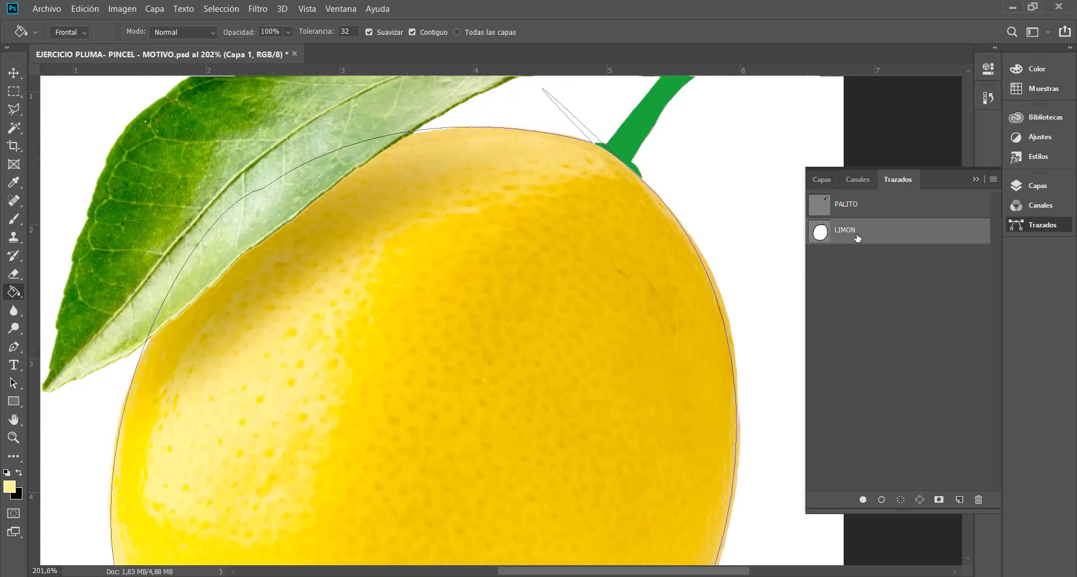
click(14, 346)
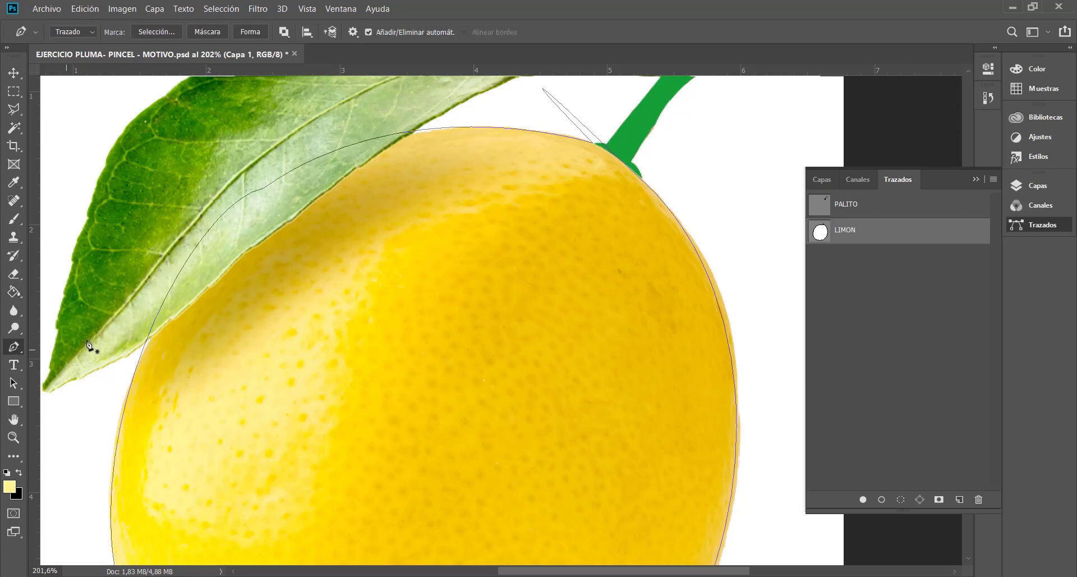
ctrl+click(583, 139)
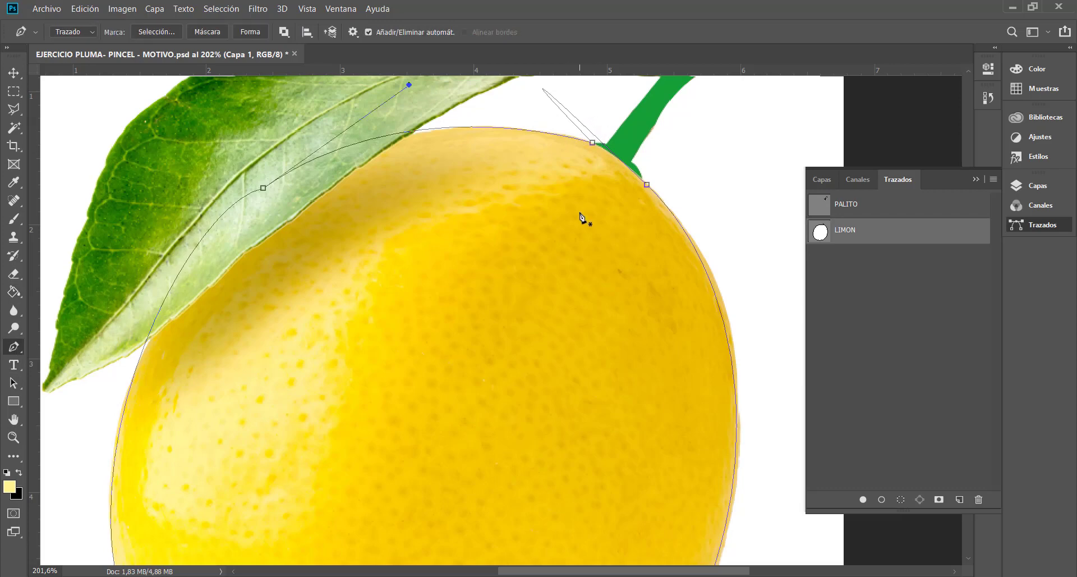
ctrl+click(593, 143)
drag(594, 145, 601, 147)
scroll(628, 125, up, 3)
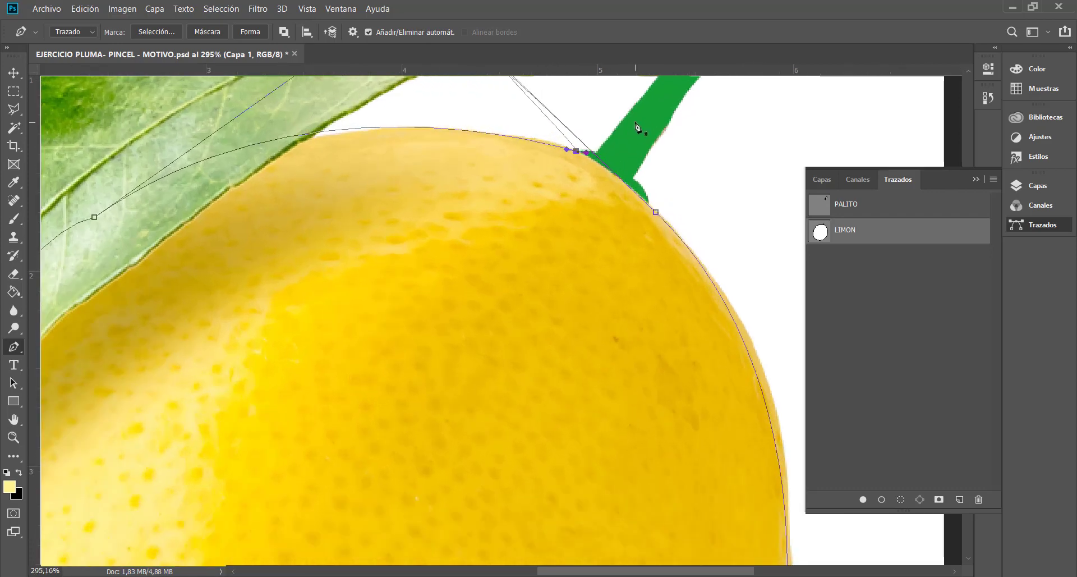
Pull short new direction handles from the anchor point below the stem to remove the path's stray spike
scroll(633, 132, up, 2)
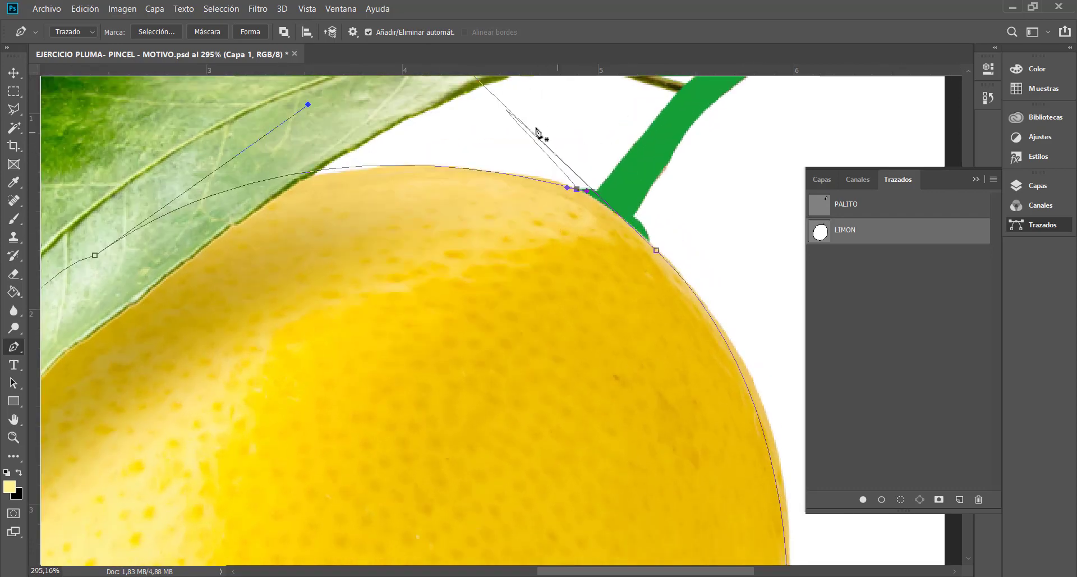
ctrl+click(501, 103)
ctrl+click(577, 187)
key(ctrl+z)
ctrl+click(564, 184)
key(alt)
drag(656, 250, 674, 278)
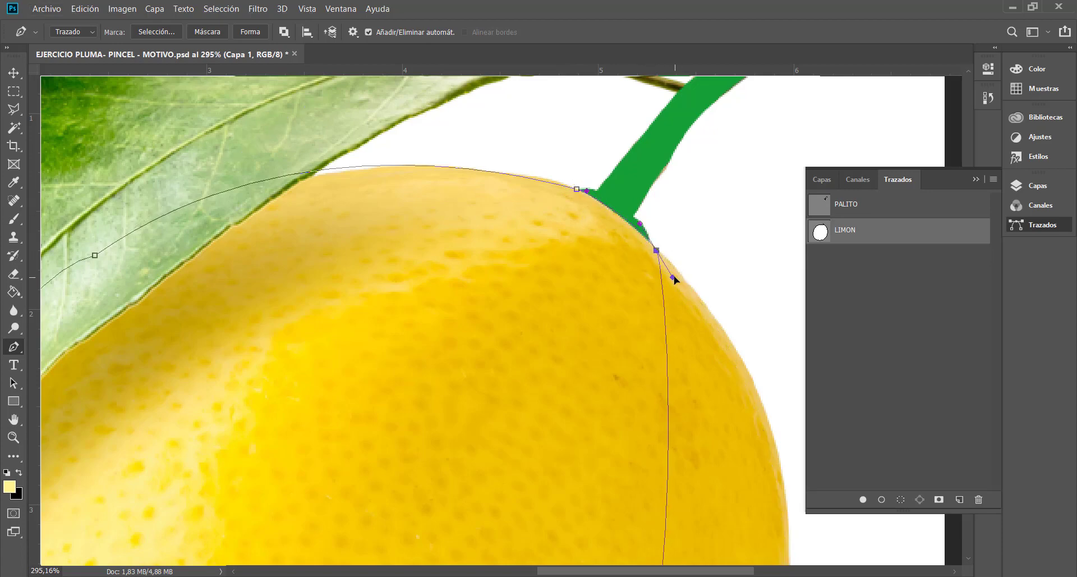
Extend the lower direction handle of the anchor point below the stem to curve the path along the lemon's right edge
scroll(671, 370, down, 3)
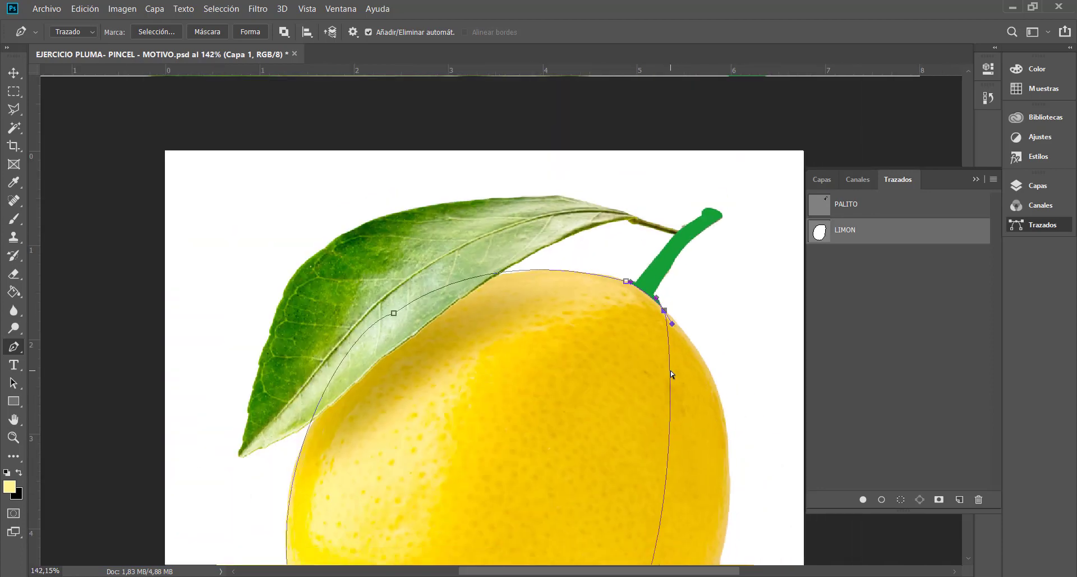
drag(690, 451, 601, 223)
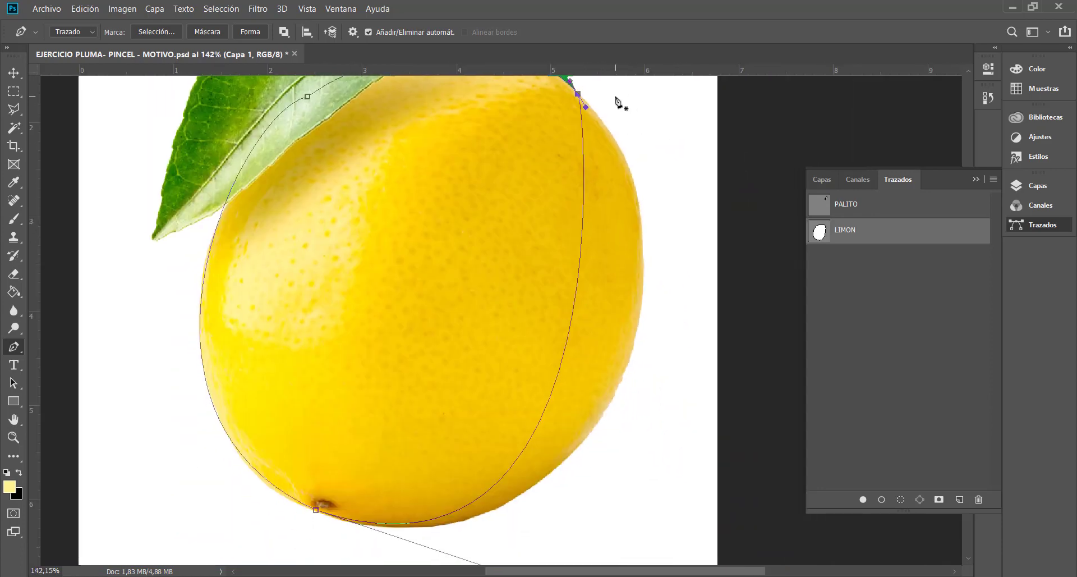
drag(585, 110, 720, 220)
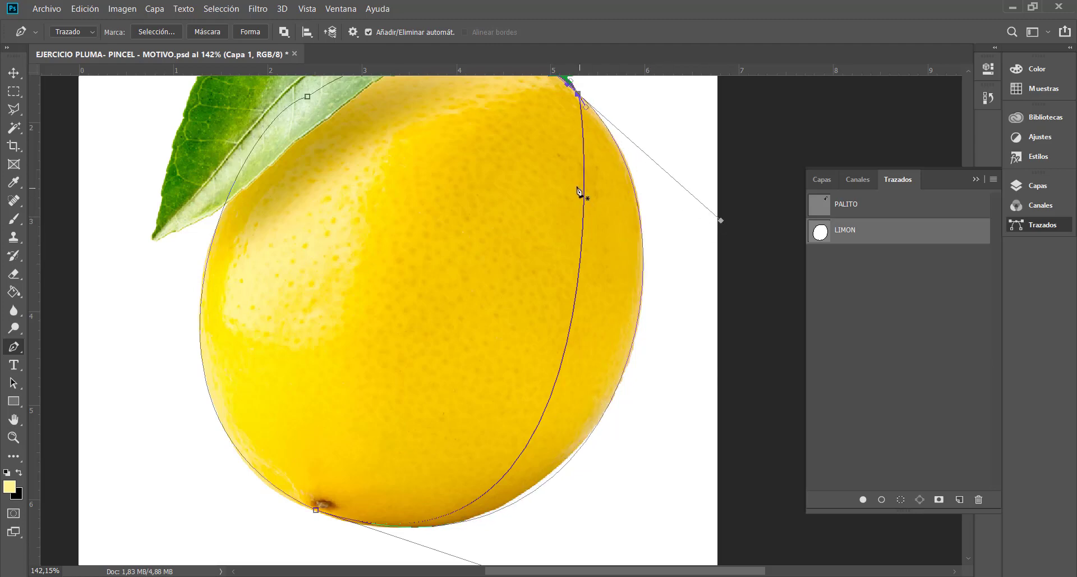
Adjust the upper direction handle under the stem and refit the lower one so the path follows the lemon's right edge
scroll(517, 210, down, 1)
scroll(614, 209, up, 1)
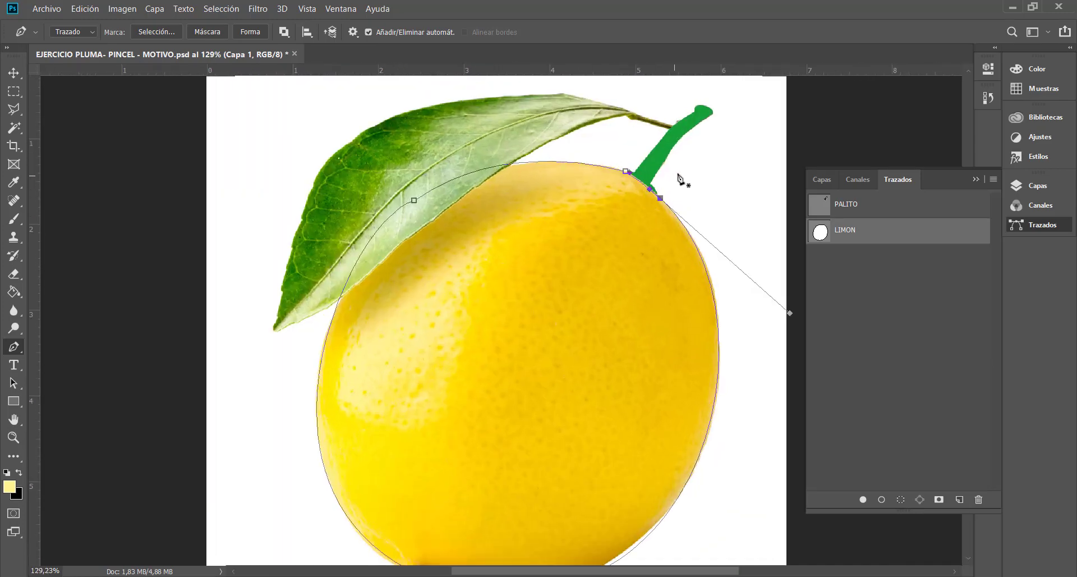
scroll(661, 175, up, 1)
scroll(661, 175, up, 1)
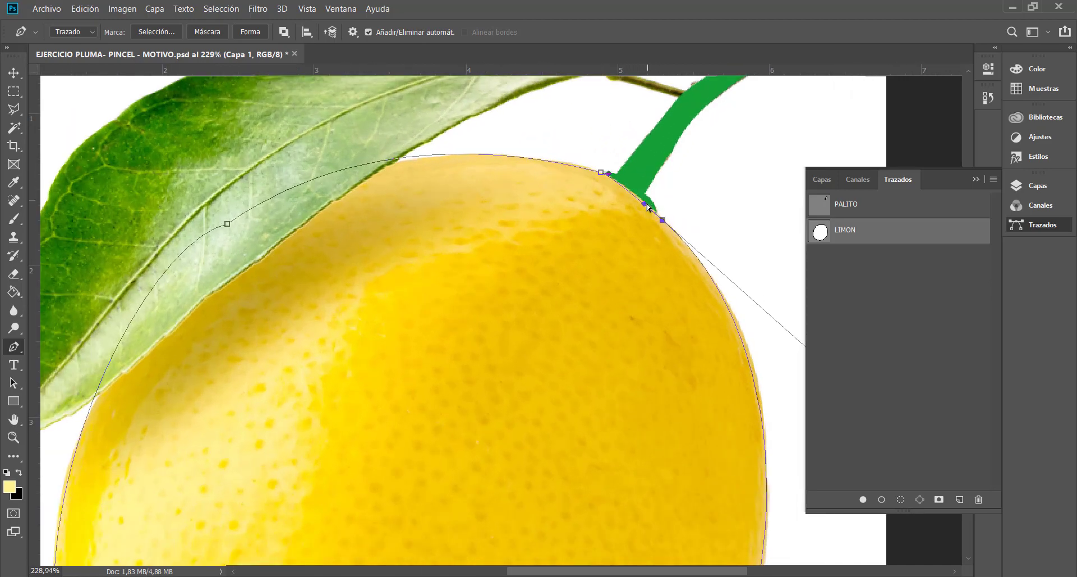
drag(645, 204, 647, 200)
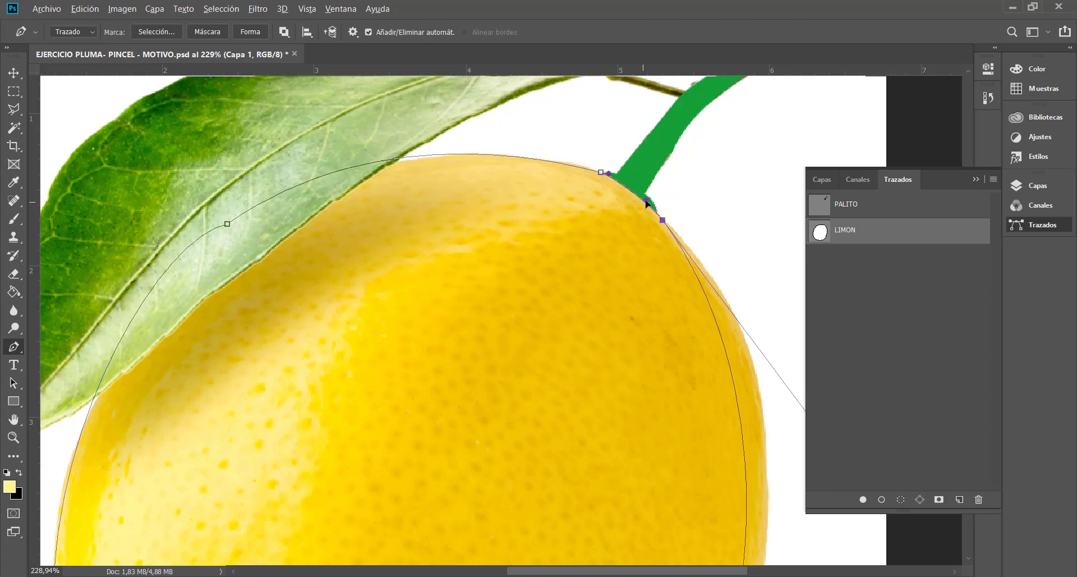
drag(650, 318, 541, 192)
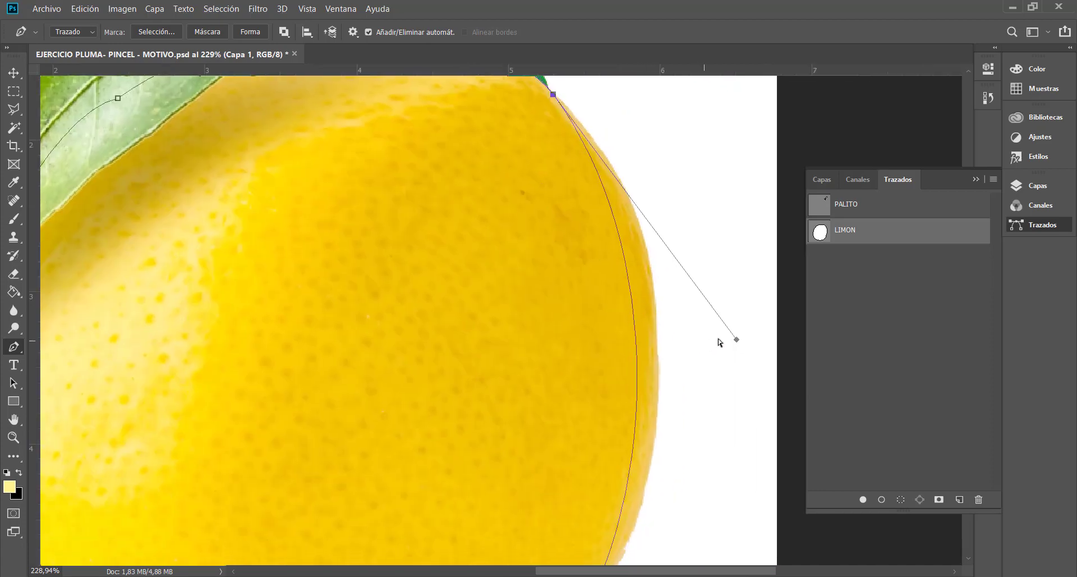
drag(737, 340, 790, 314)
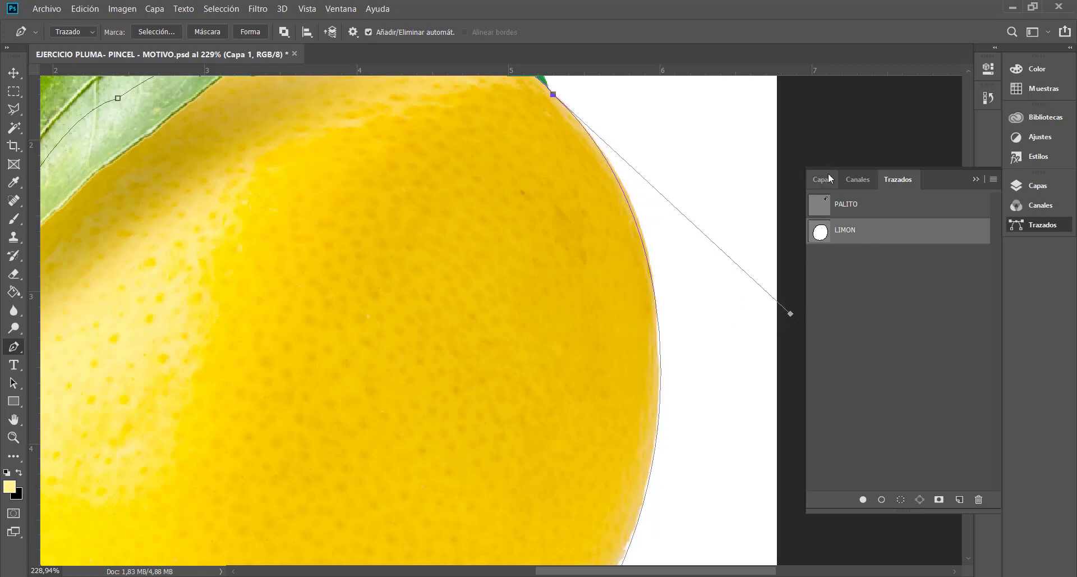
Make a new selection from the corrected LIMON path with a feather radius of 0 pixels and anti-aliasing on
click(829, 179)
scroll(449, 298, down, 5)
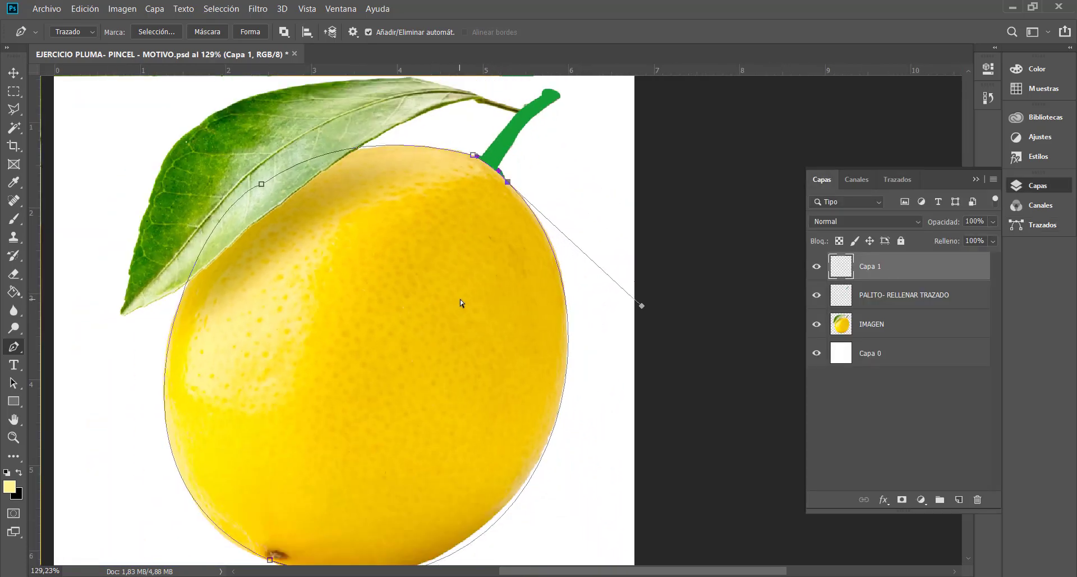
click(897, 180)
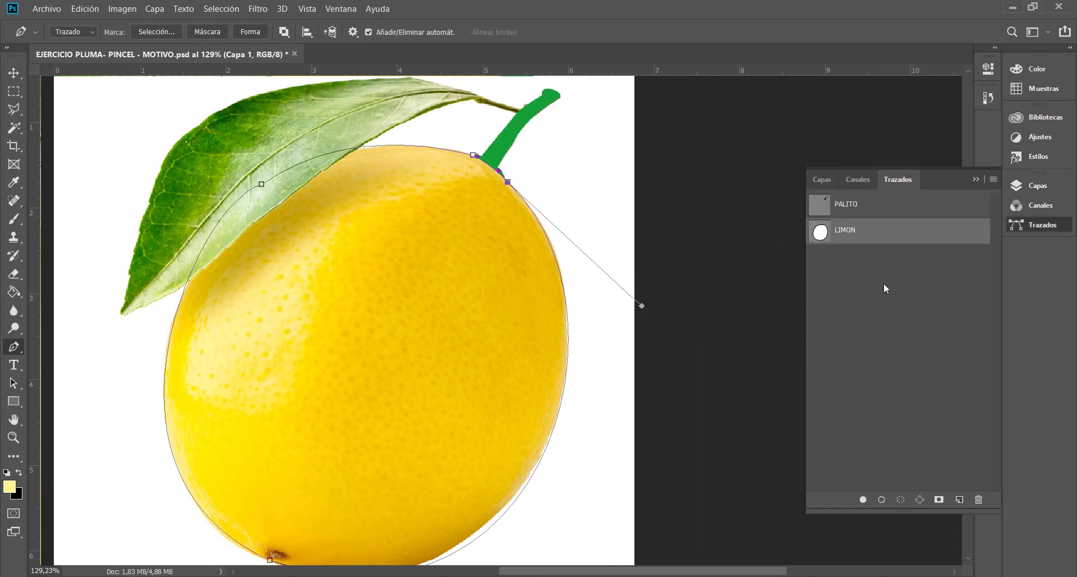
right_click(857, 223)
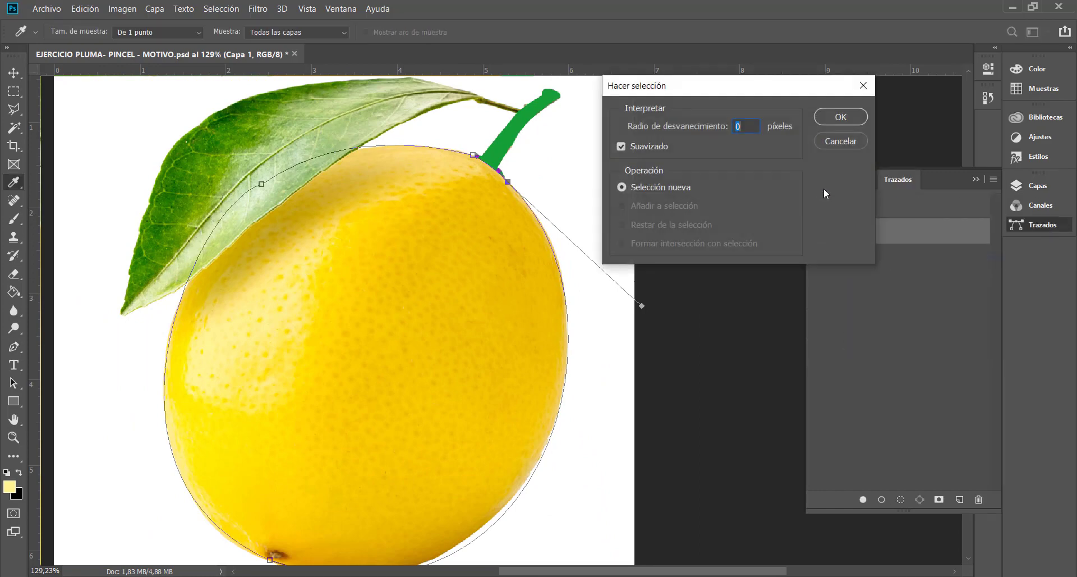
click(834, 121)
Fill the lemon selection on layer Capa 1 with light yellow using the Paint Bucket and return to the document's paths
click(823, 179)
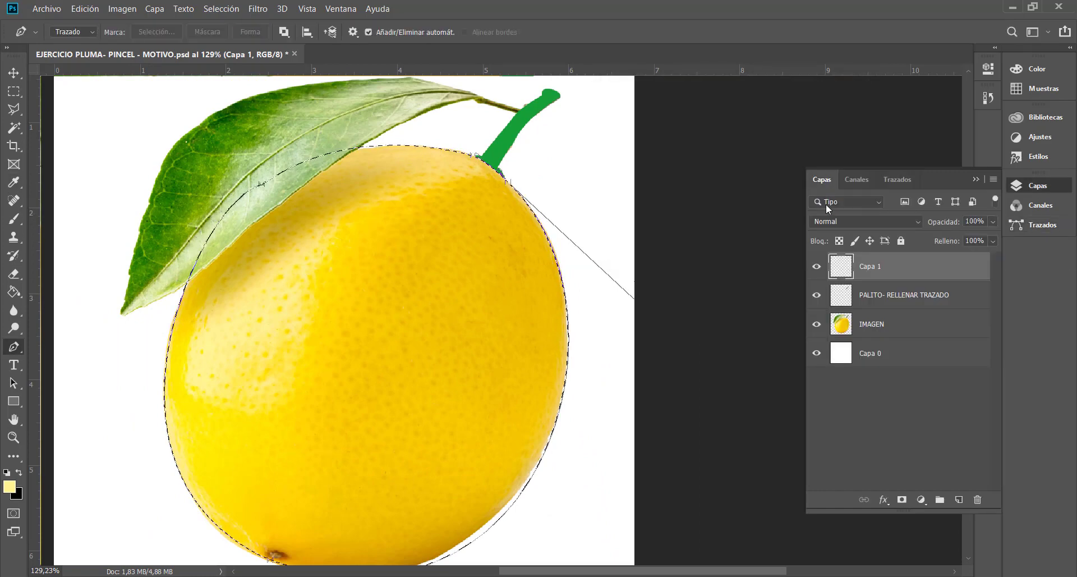
click(14, 182)
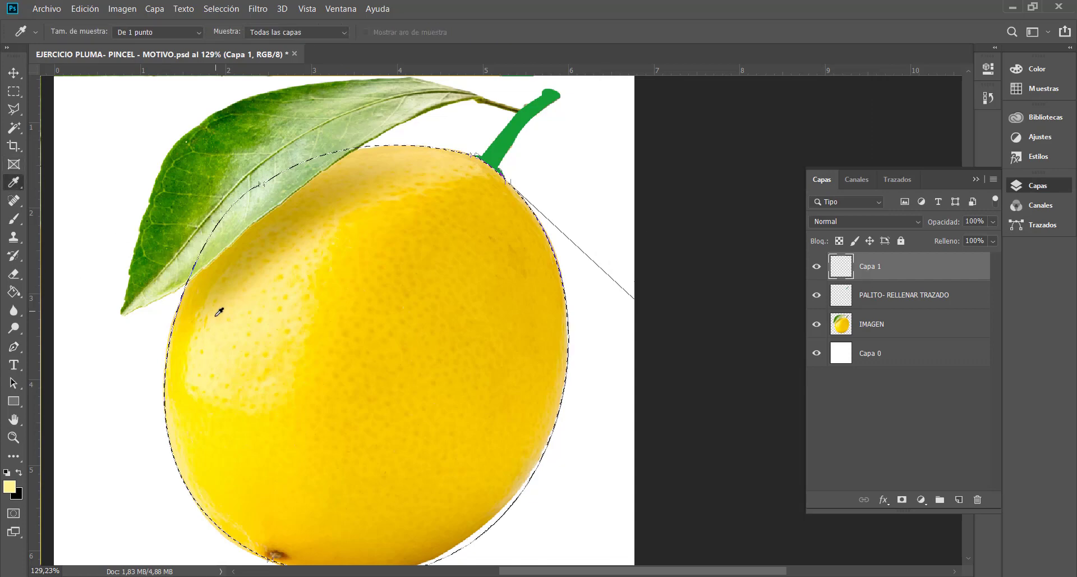
click(14, 291)
click(339, 352)
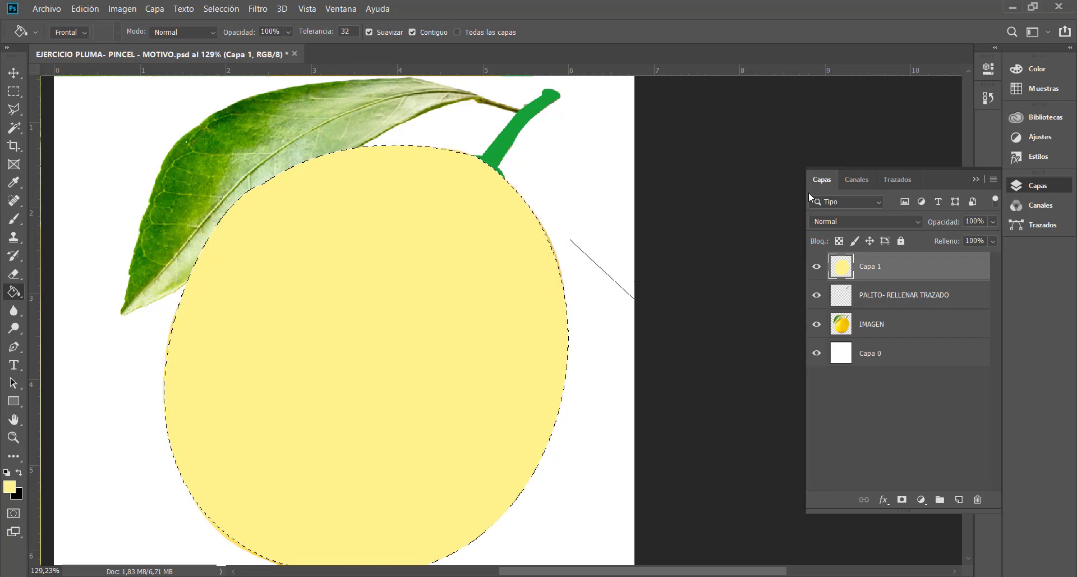
scroll(597, 281, down, 3)
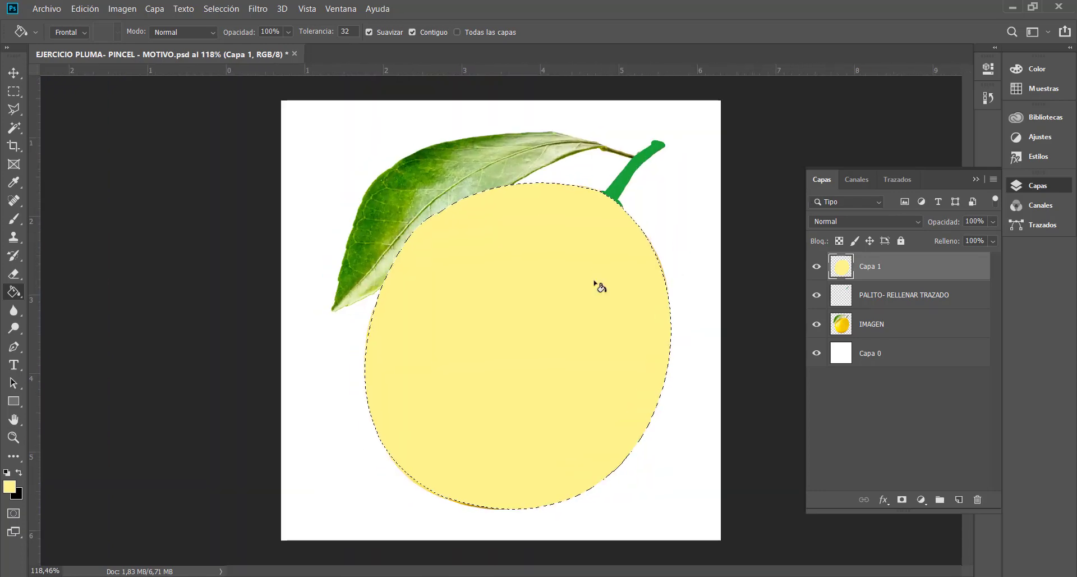
scroll(598, 286, up, 3)
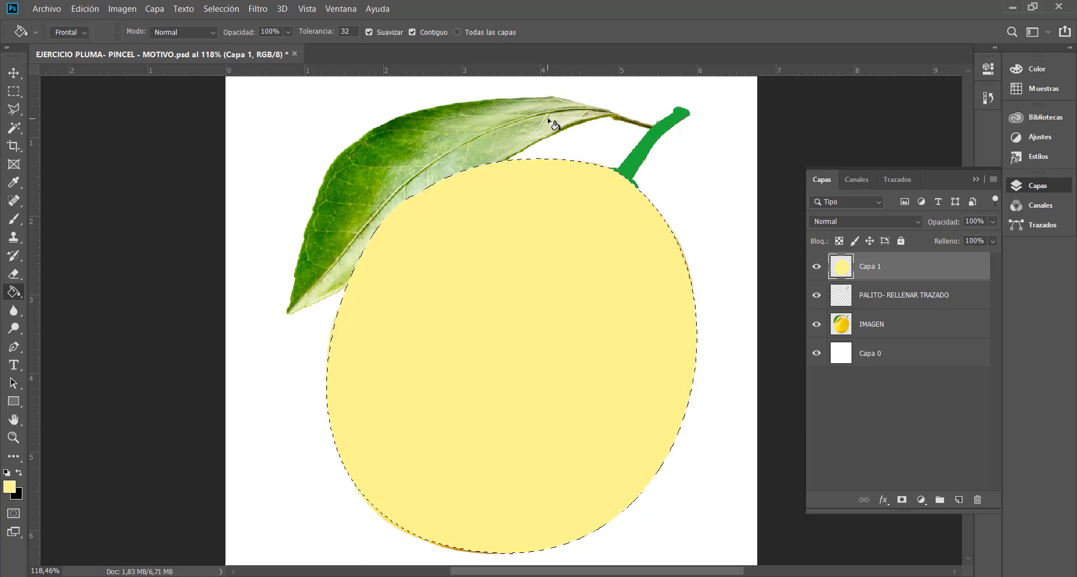
click(902, 179)
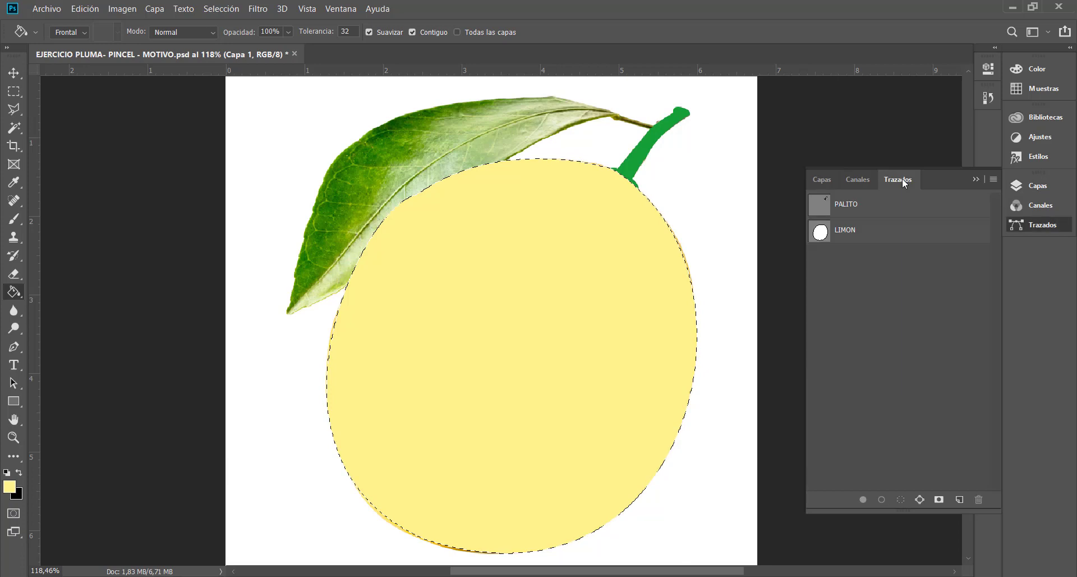
Add a new empty path, deselect the lemon area and switch to the Pen tool
click(967, 496)
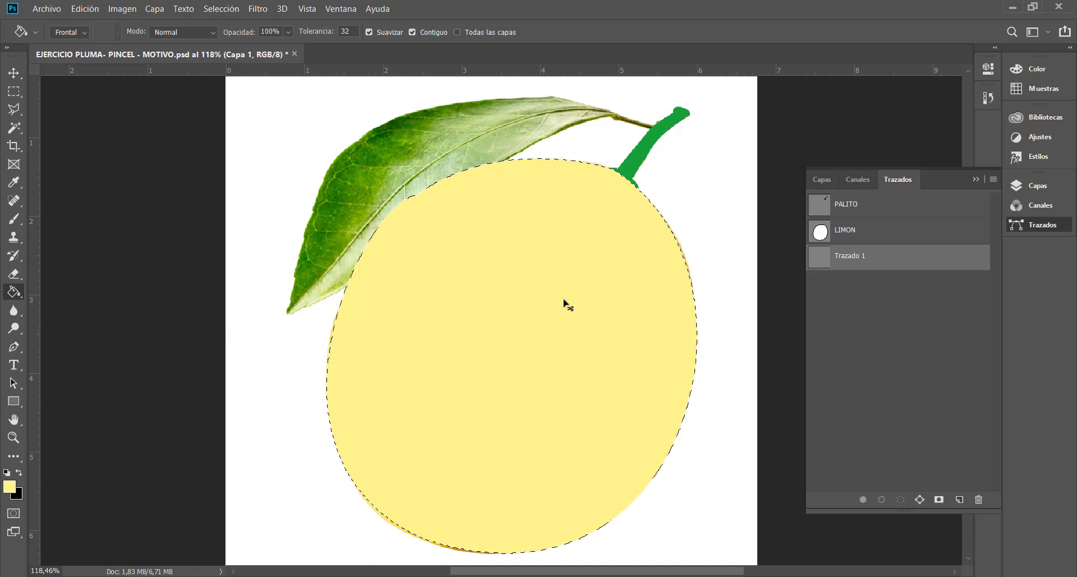
key(ctrl+d)
click(14, 347)
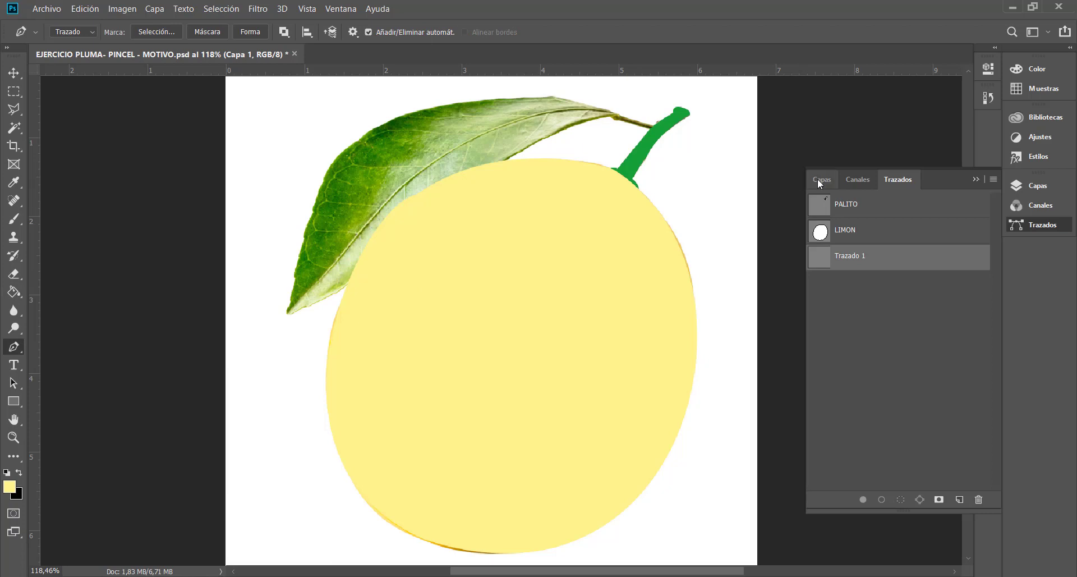
Hide the yellow fill layer Capa 1 so the lemon photo shows, and return to the document's paths
click(818, 181)
click(817, 266)
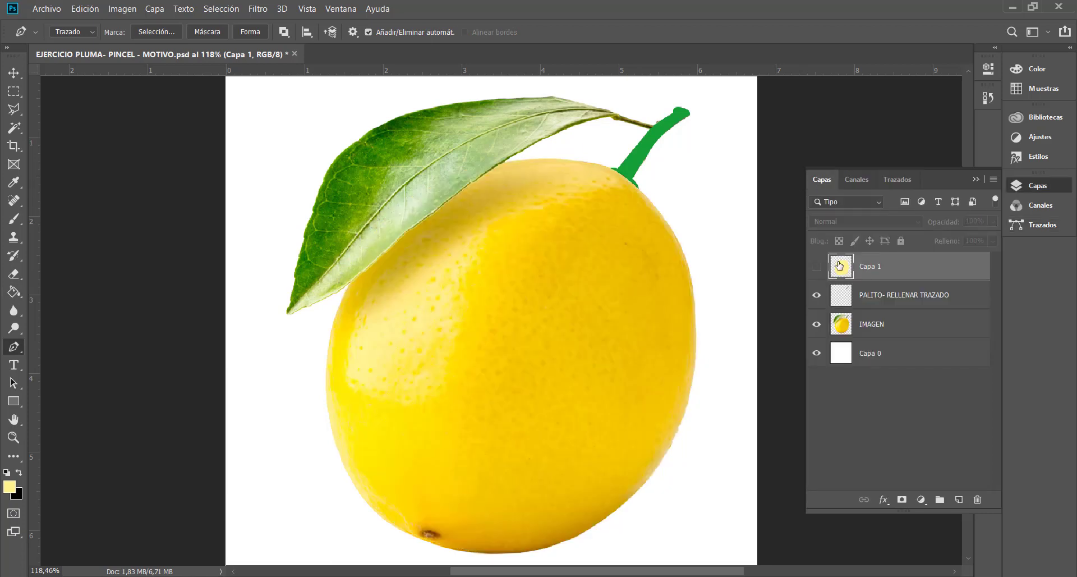
click(900, 179)
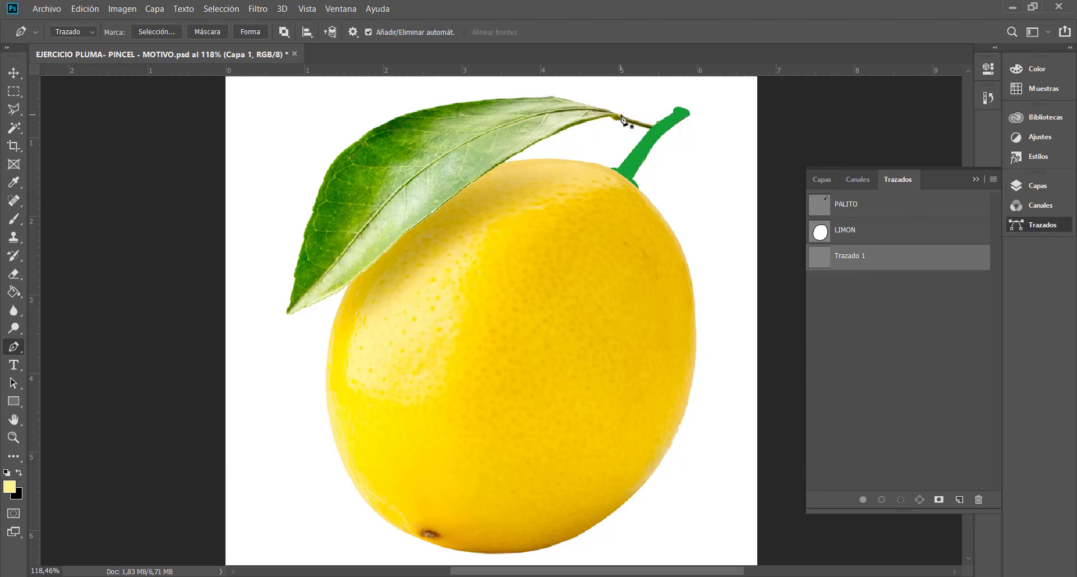
Add a new empty layer above Capa 1 and return to the document's paths
click(823, 178)
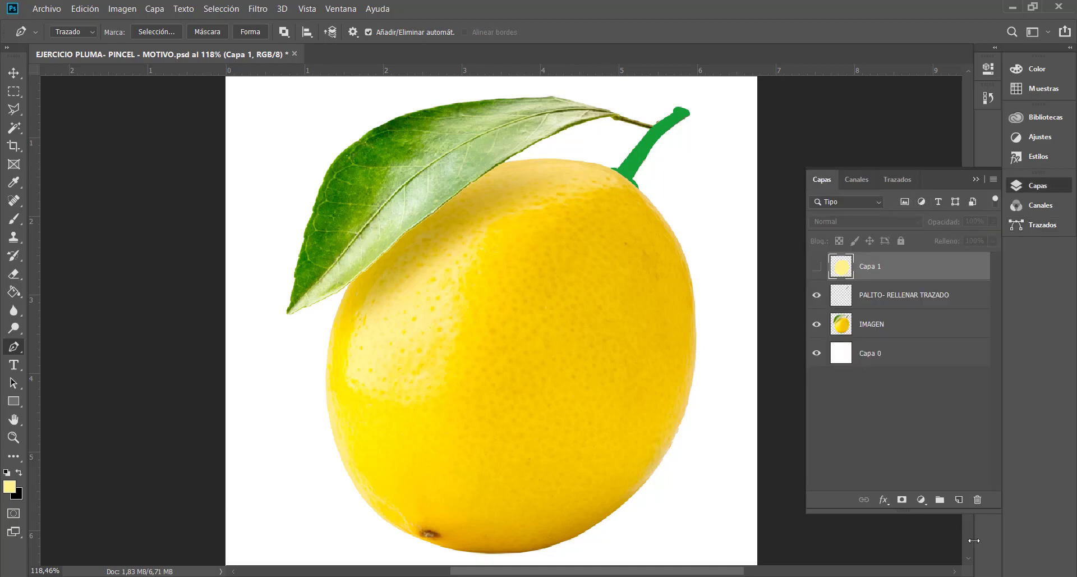
click(958, 499)
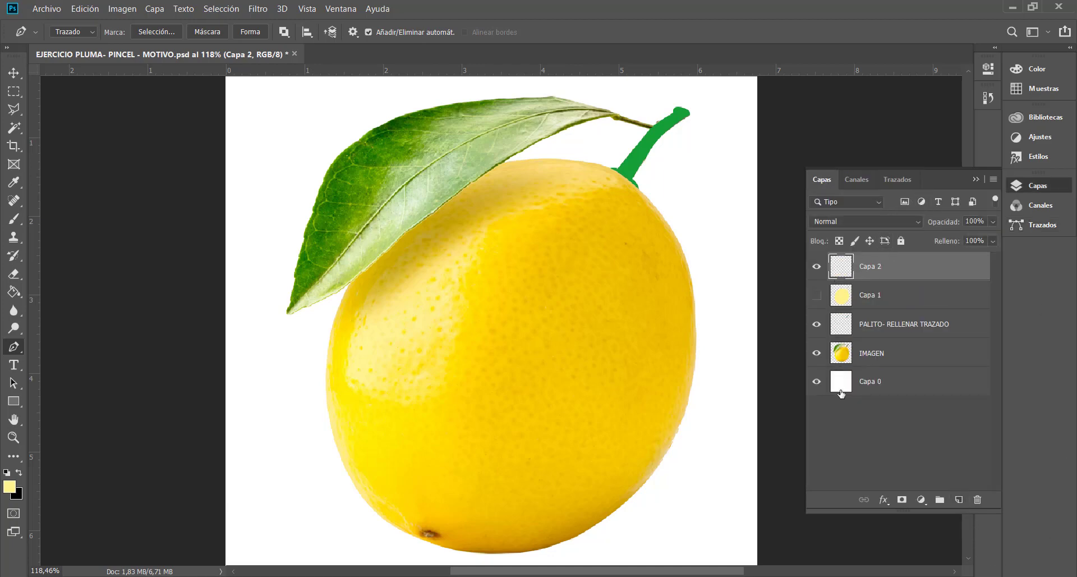
click(902, 179)
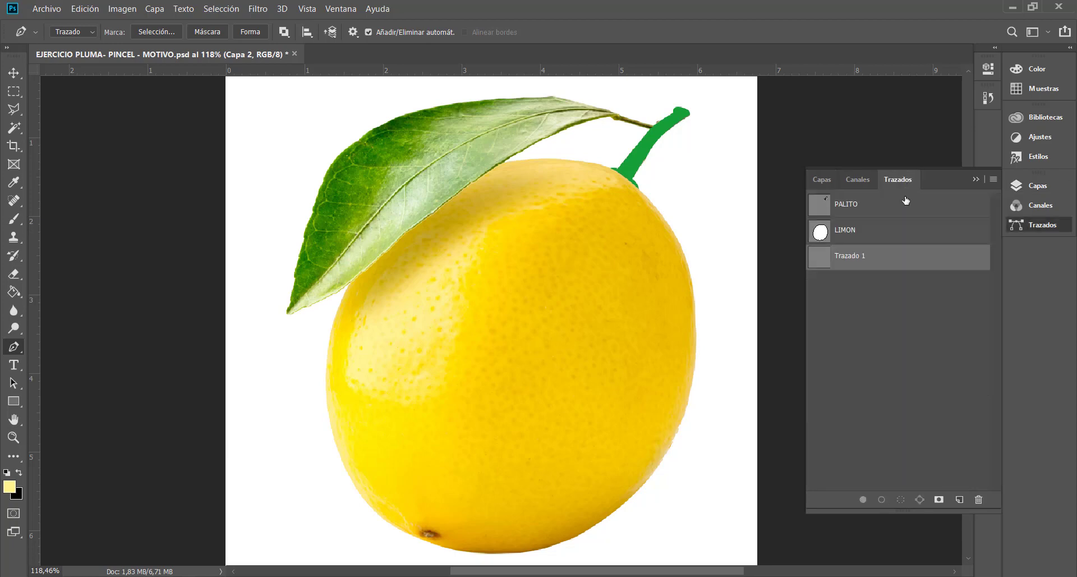
right_click(879, 255)
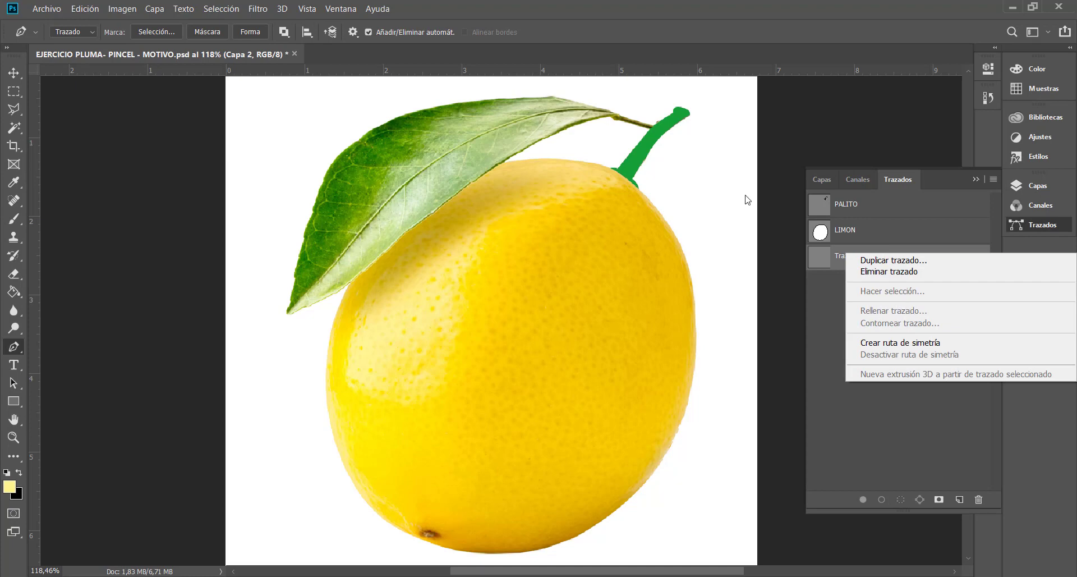
click(920, 178)
Create a layer group at the top of the layer stack and name it pluma
click(823, 181)
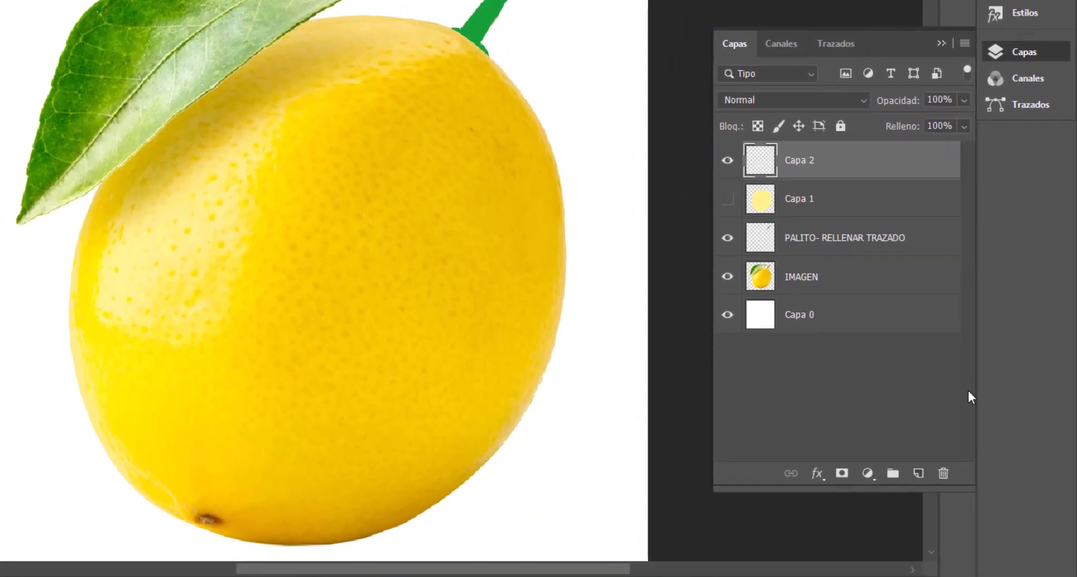
click(895, 477)
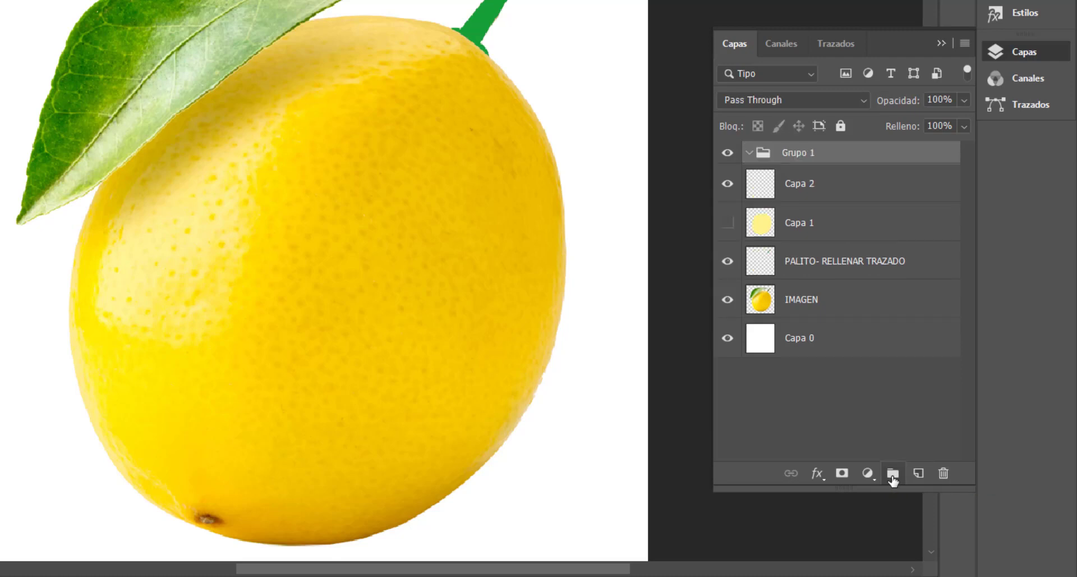
double_click(807, 155)
text(pluma)
Move Capa 2, Capa 1 and PALITO- RELLENAR TRAZADO into the pluma group and collapse the group
click(821, 184)
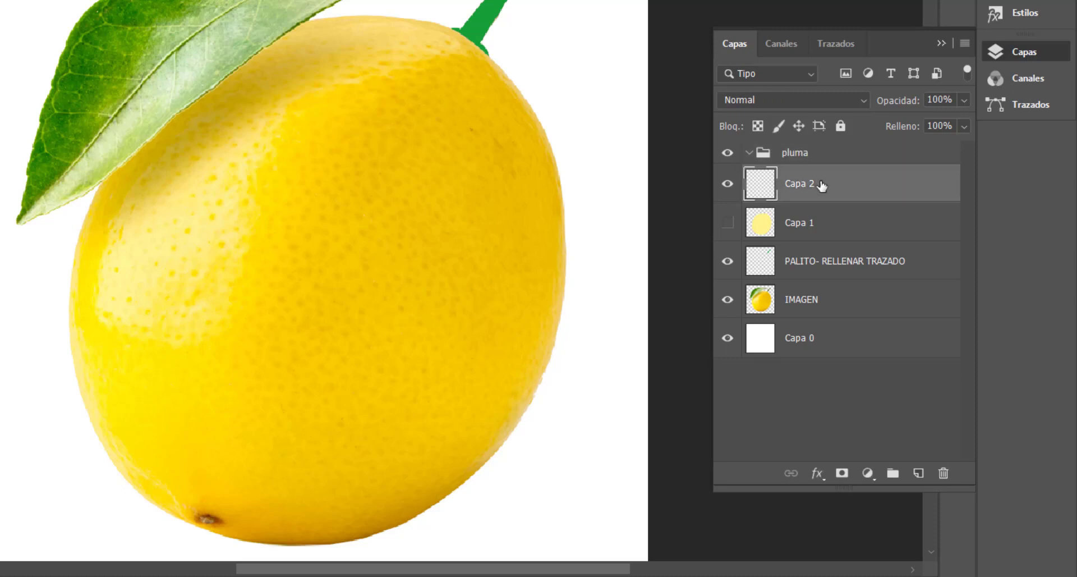
shift+click(824, 232)
shift+click(830, 274)
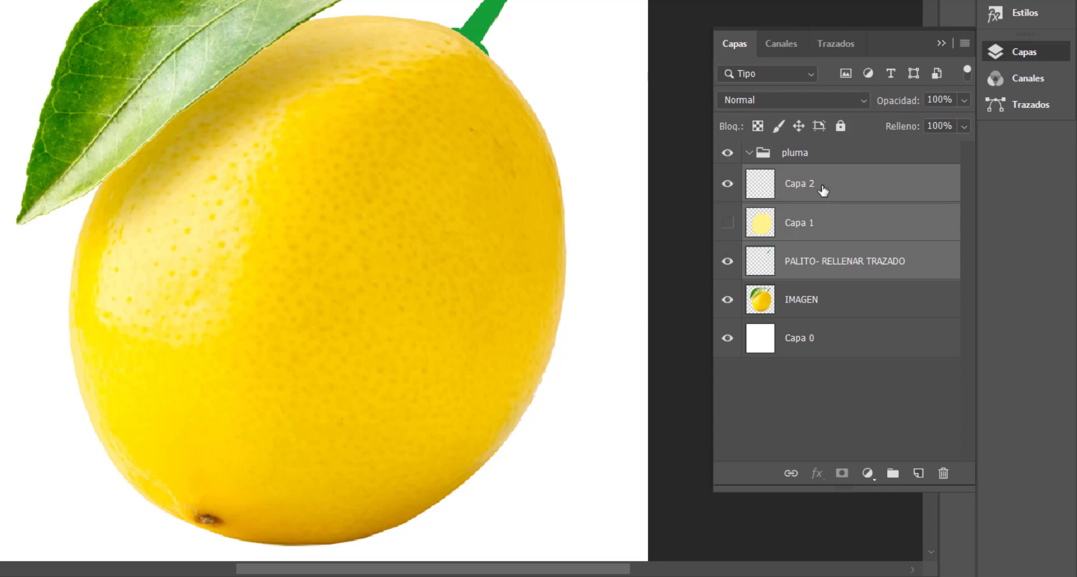
drag(824, 191, 805, 157)
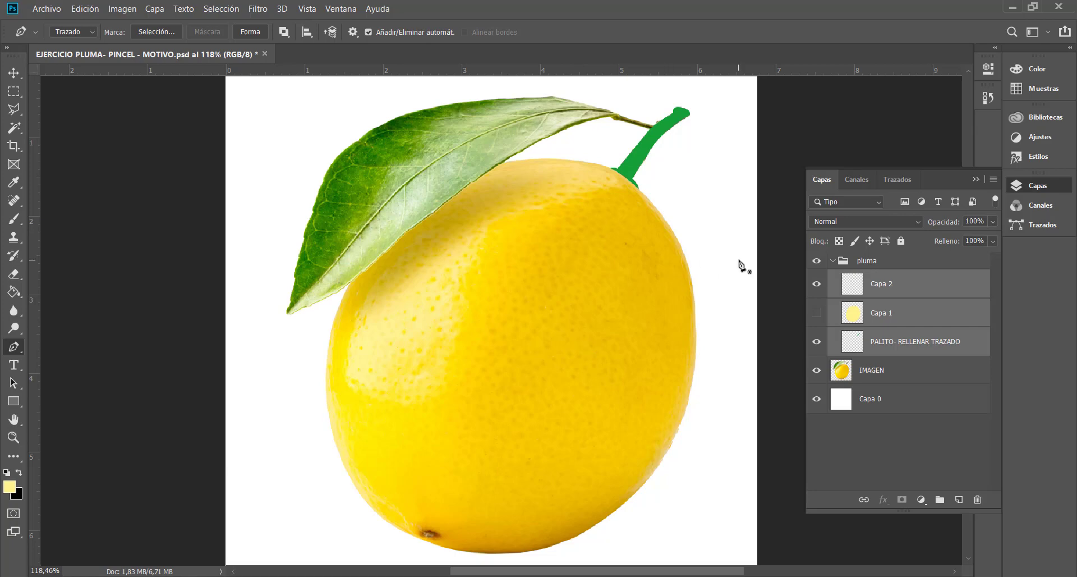
scroll(740, 261, up, 1)
scroll(739, 261, down, 1)
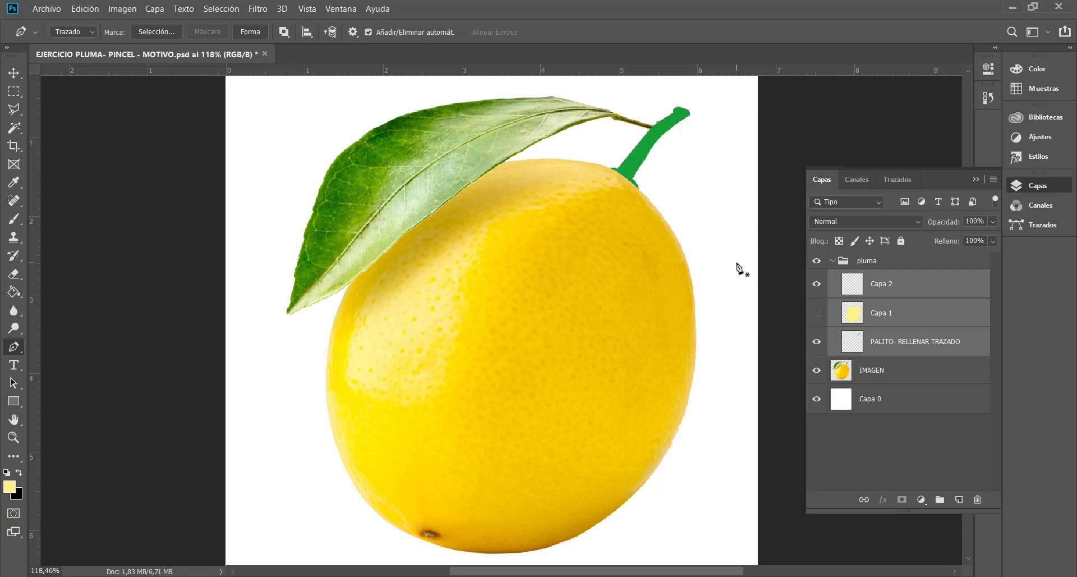
click(833, 262)
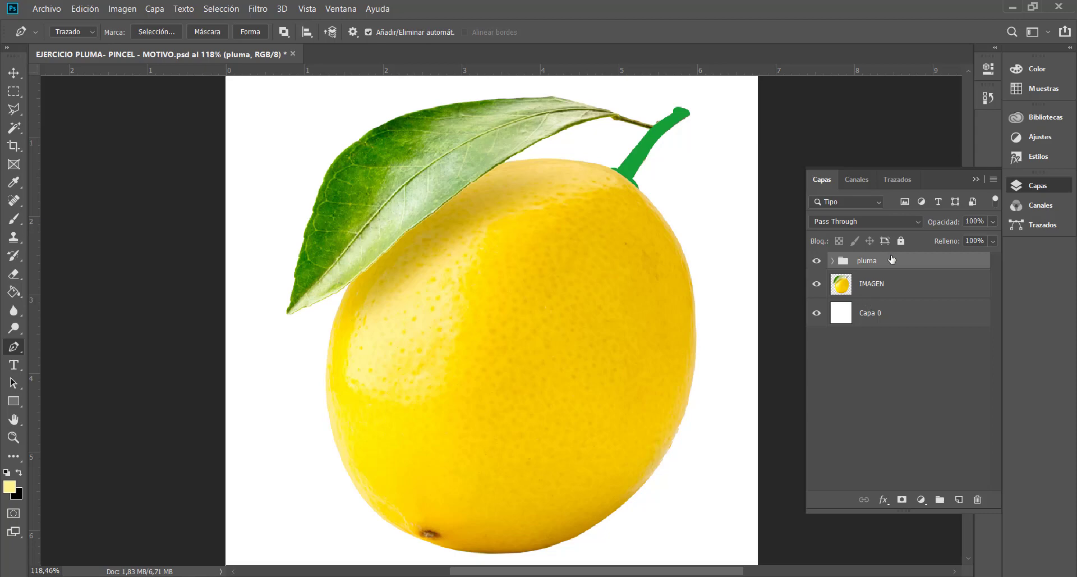
Rename the new empty path Trazado 1 as hoja and leave no path selected
click(907, 182)
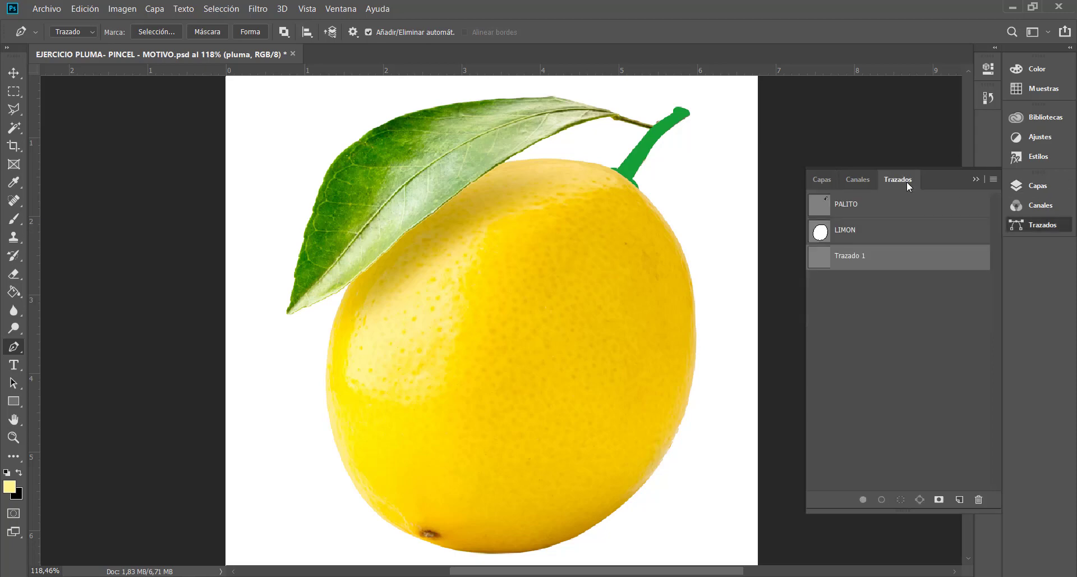
double_click(850, 257)
text(hoja)
key(Return)
click(888, 332)
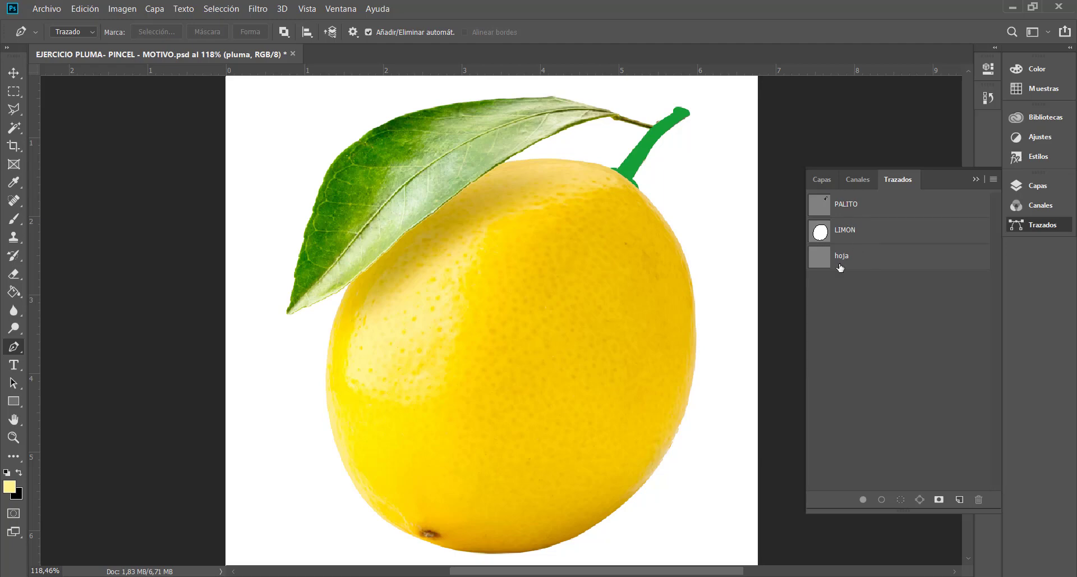
Review the document's named paths and the layers inside the pluma group
click(39, 9)
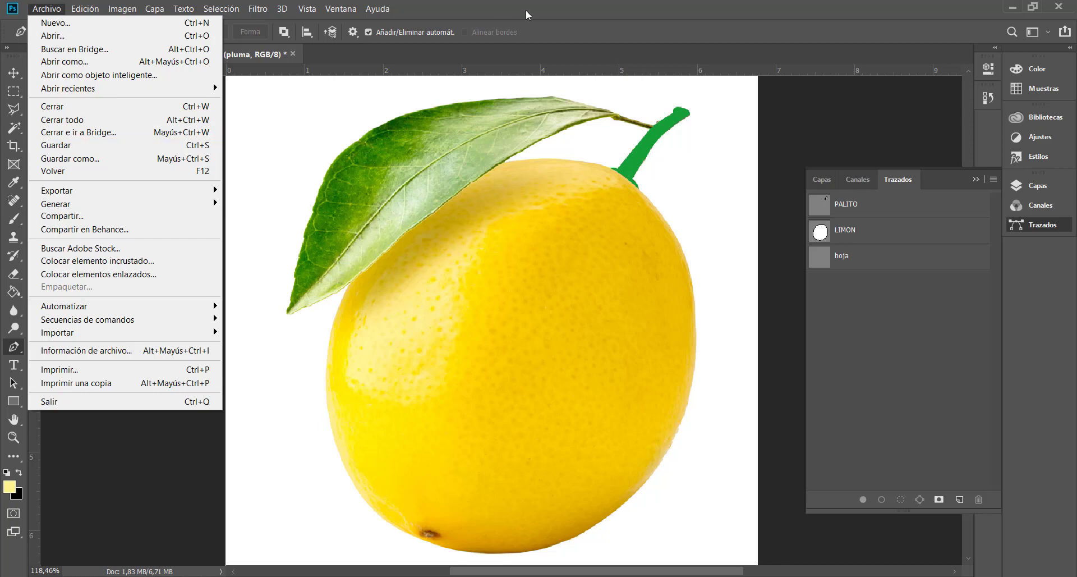
click(933, 215)
click(933, 217)
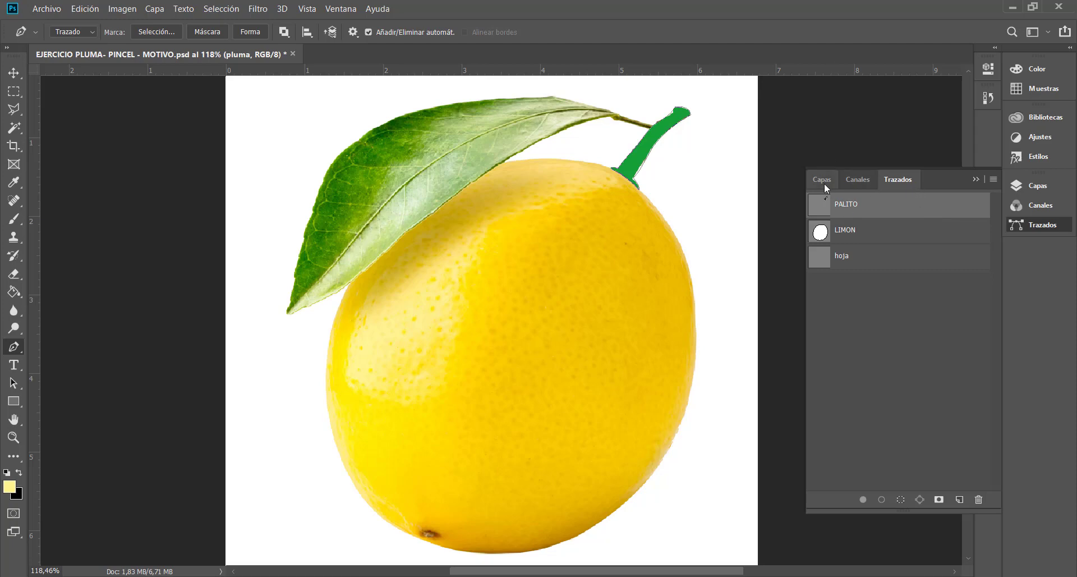
click(903, 309)
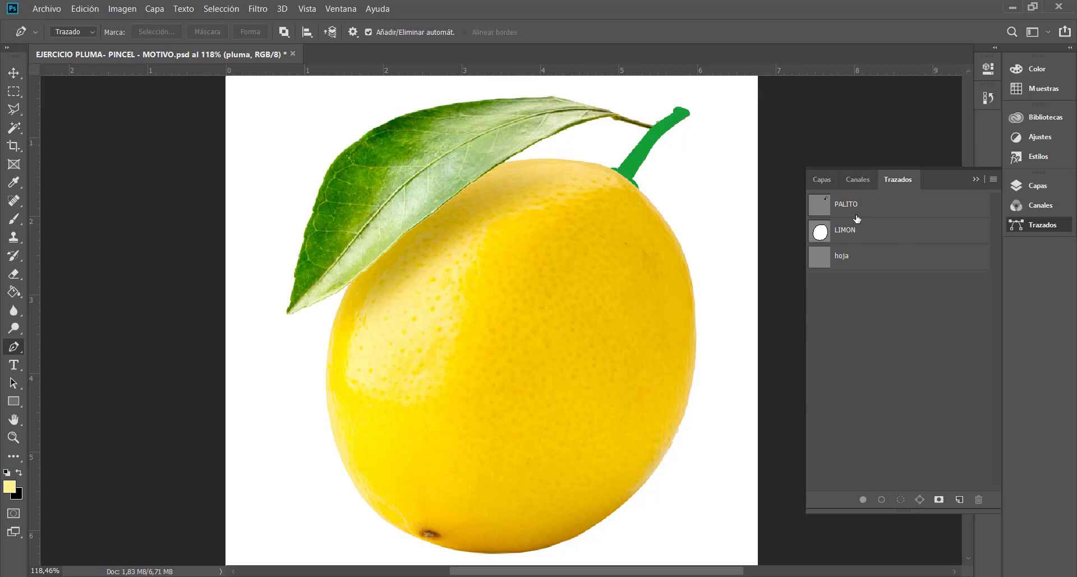
click(823, 180)
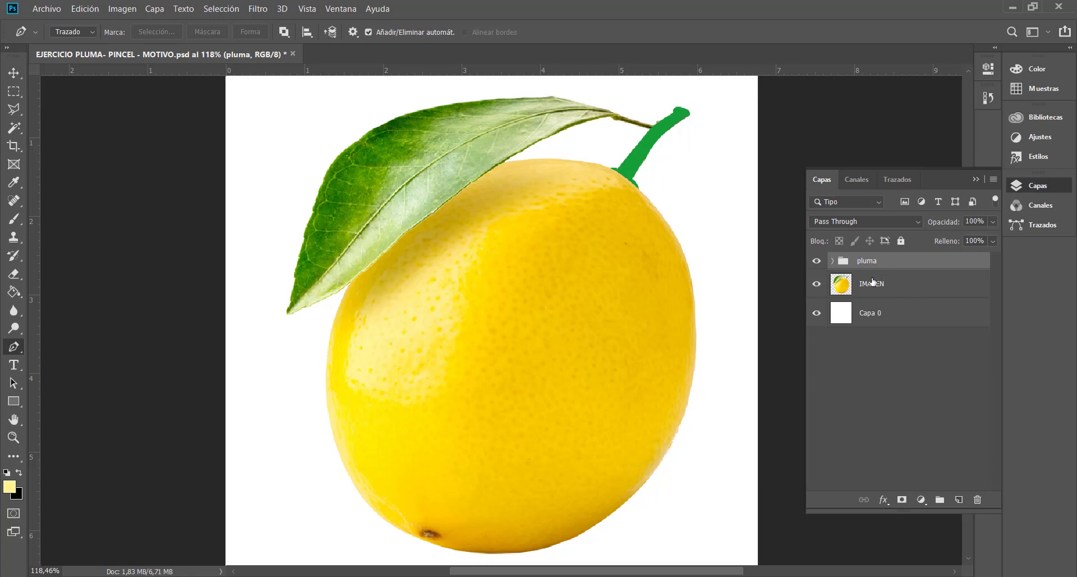
click(897, 178)
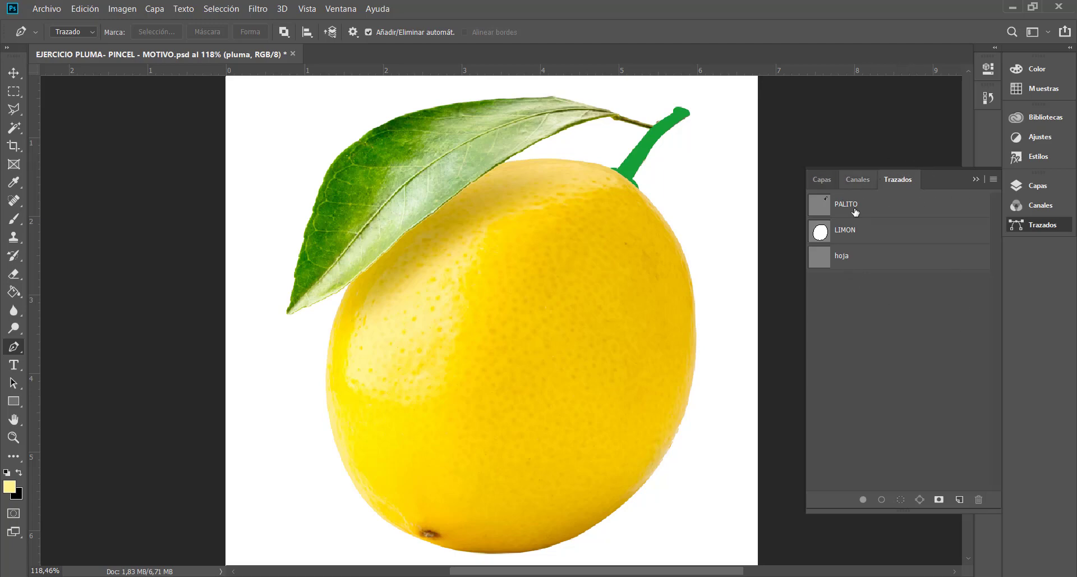
click(822, 179)
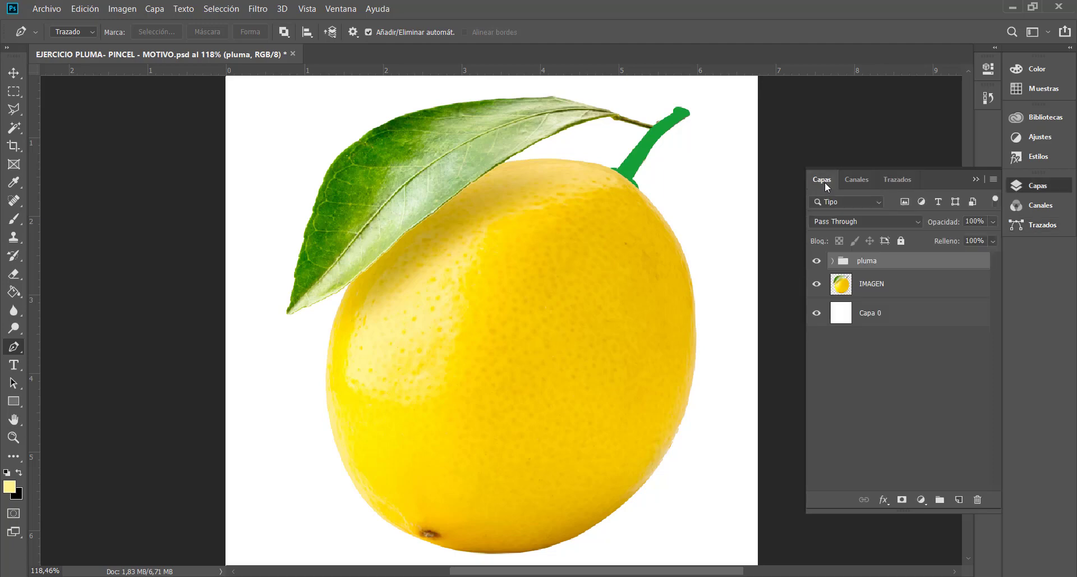
click(832, 261)
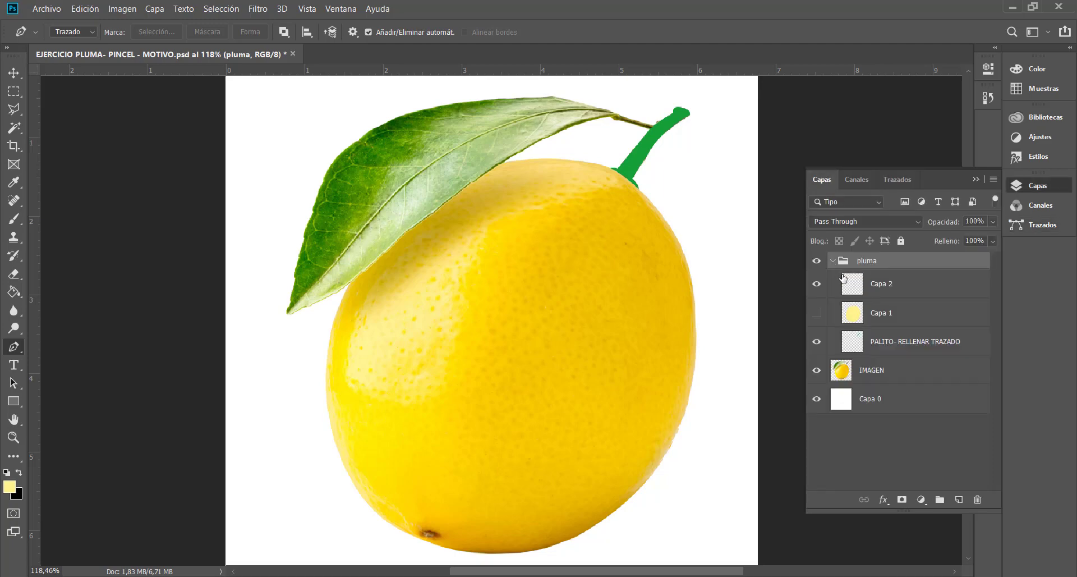
click(899, 315)
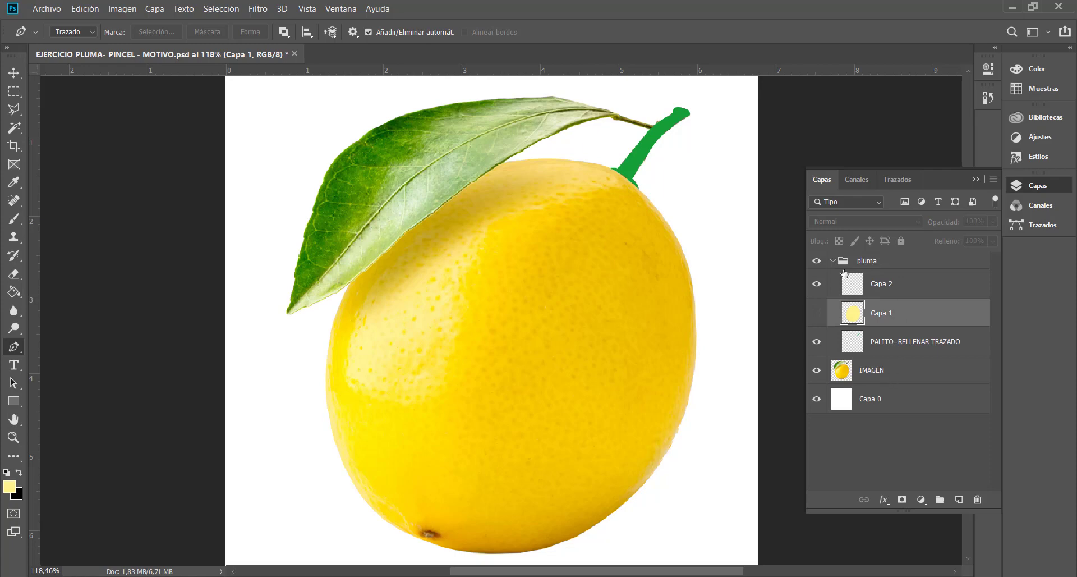
click(833, 260)
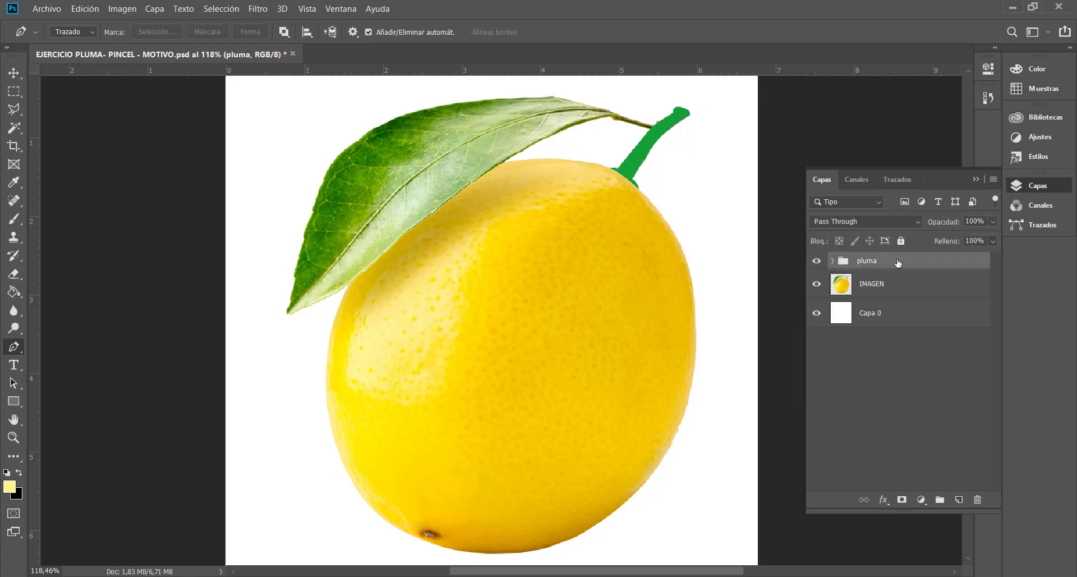